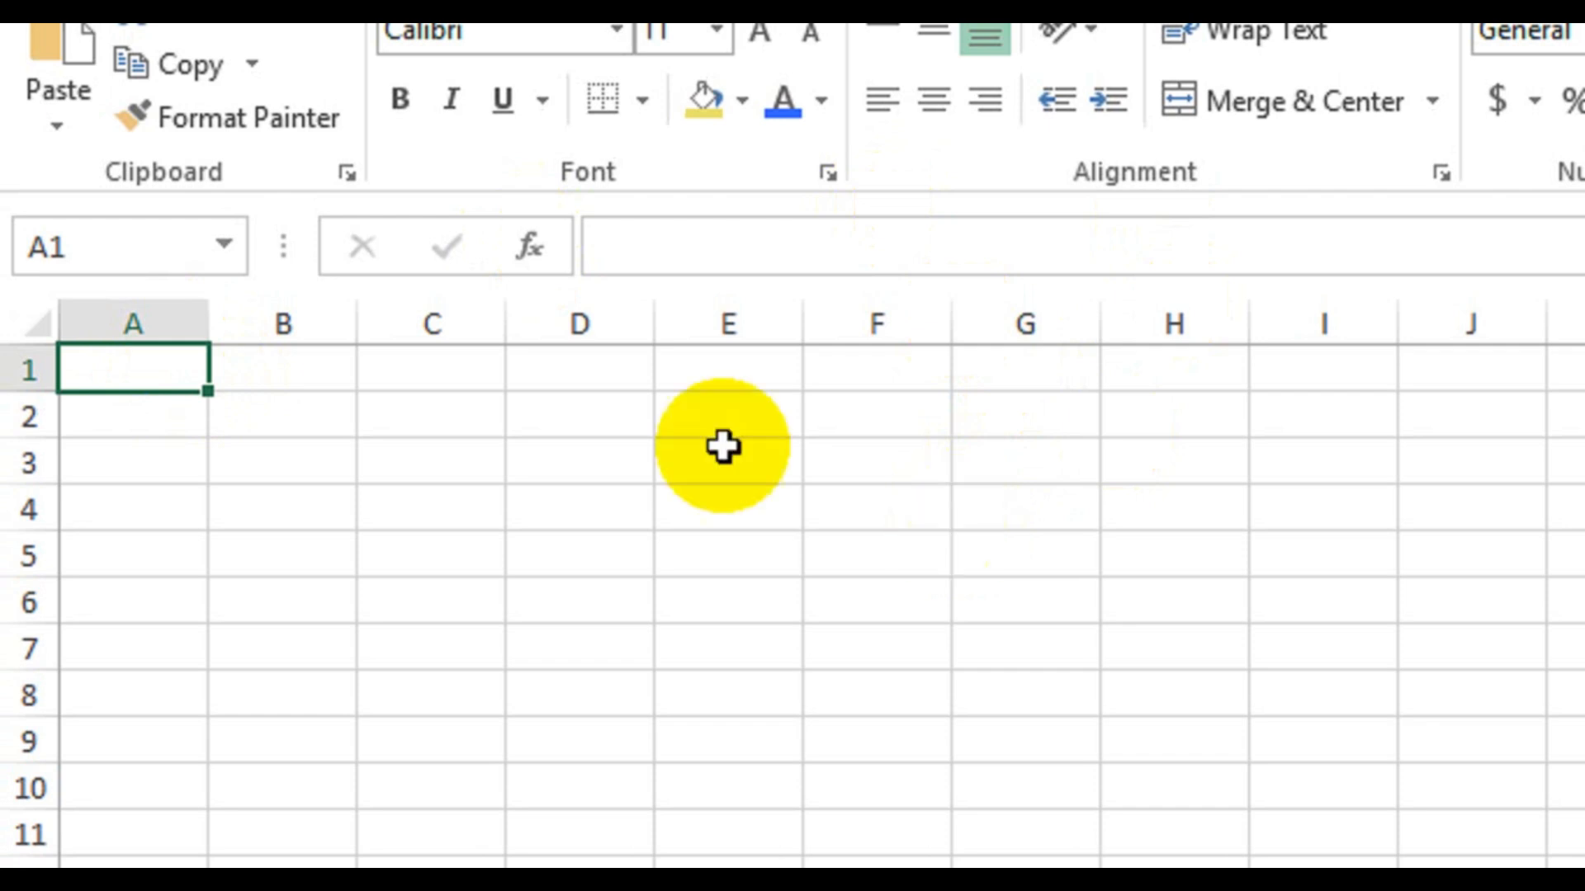
Merge and center cells A1:G1 and enter the heading "Company Name"
drag(176, 369, 985, 368)
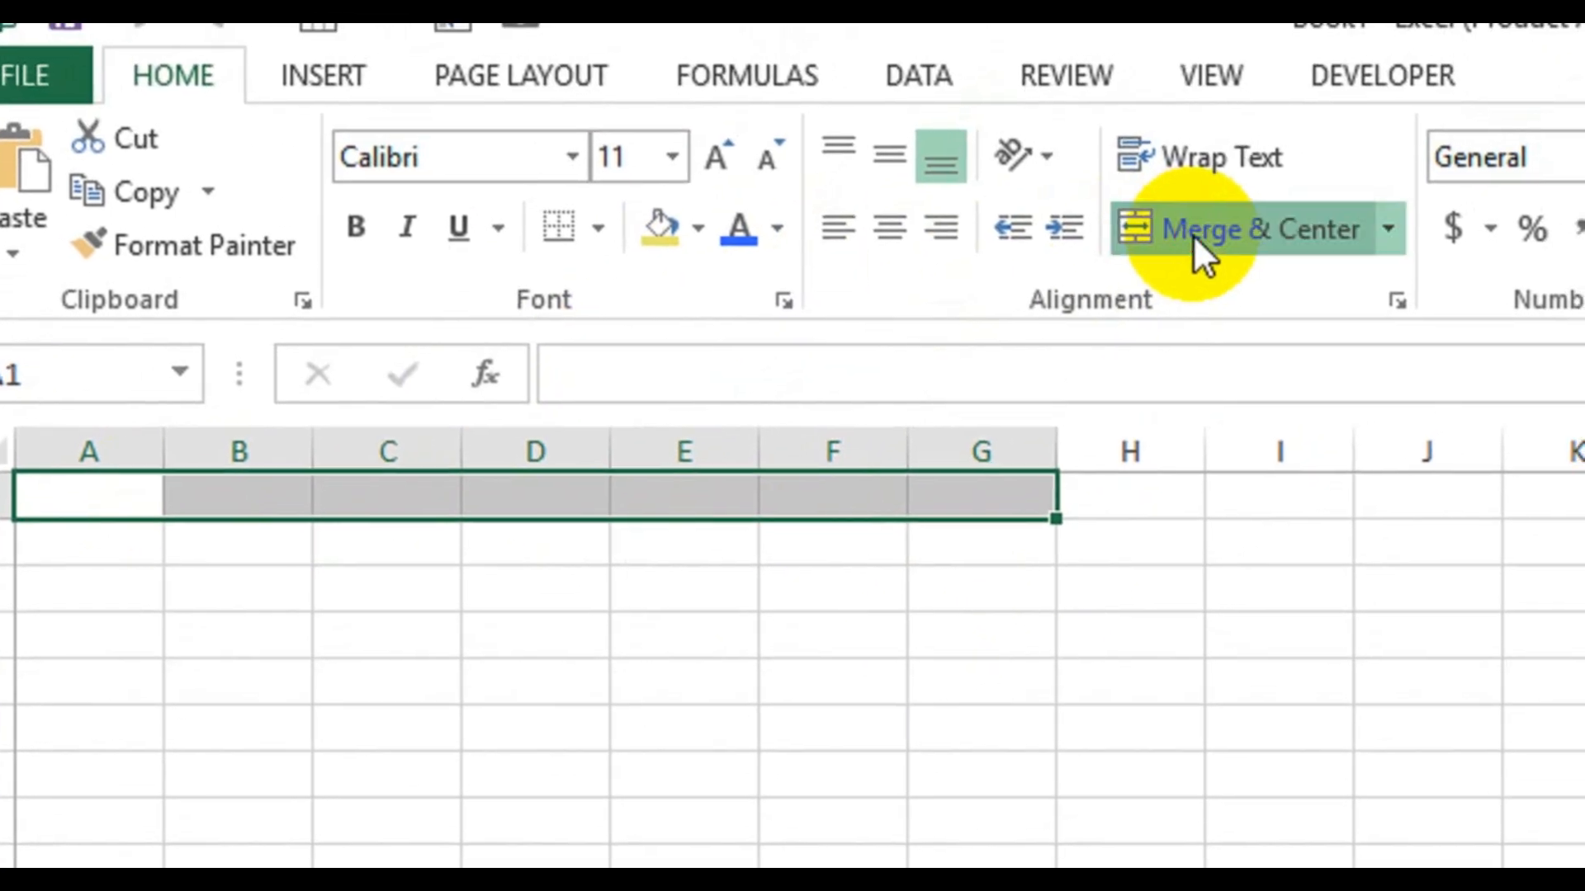
click(1197, 242)
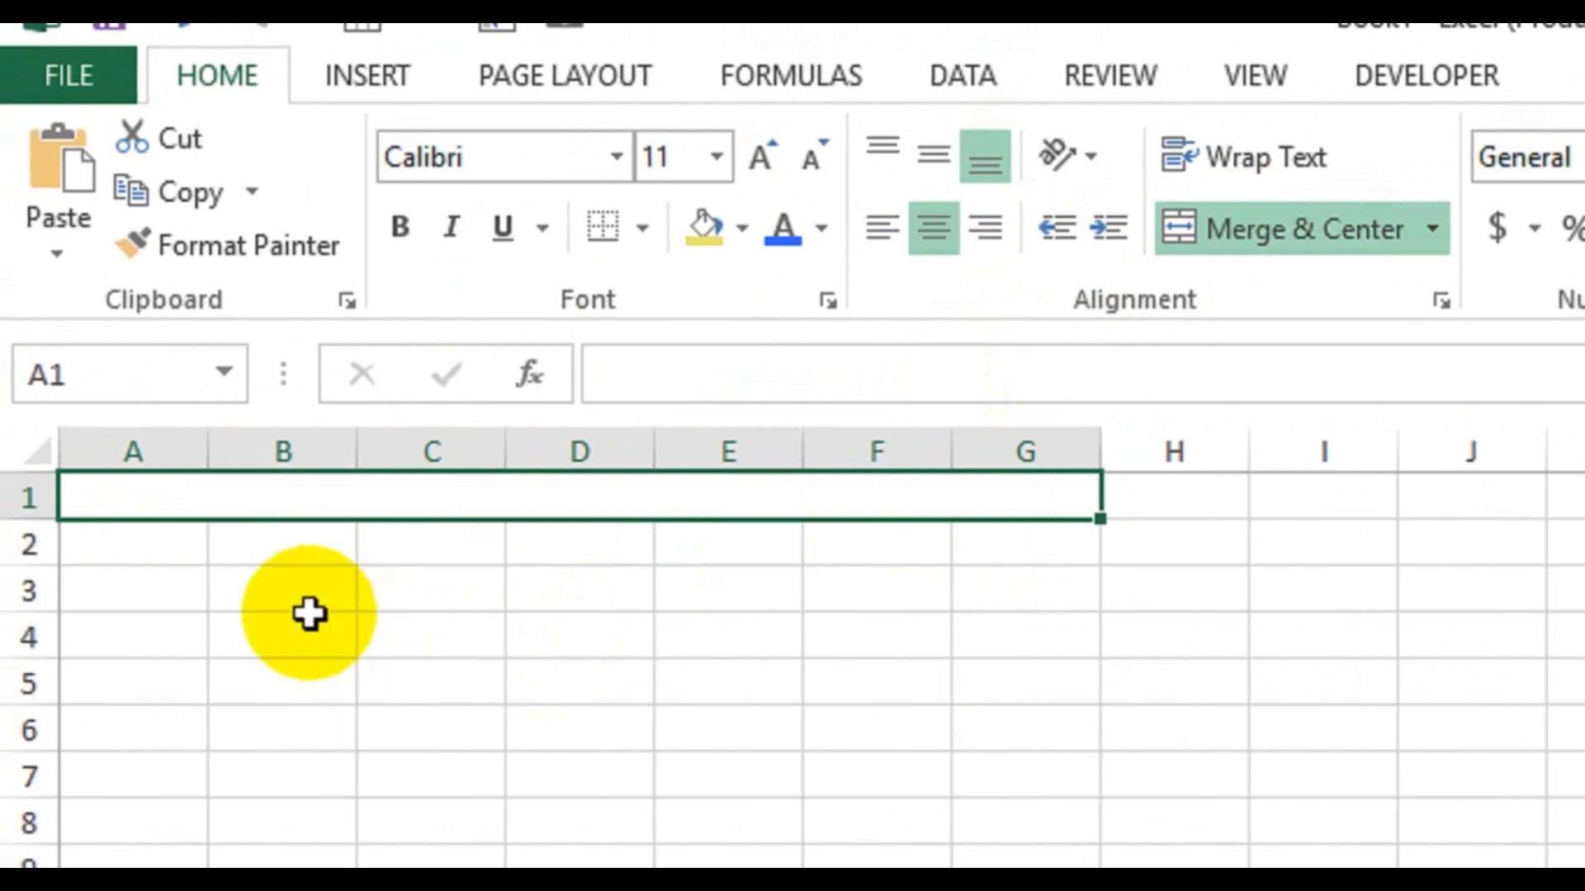
text(Company Name)
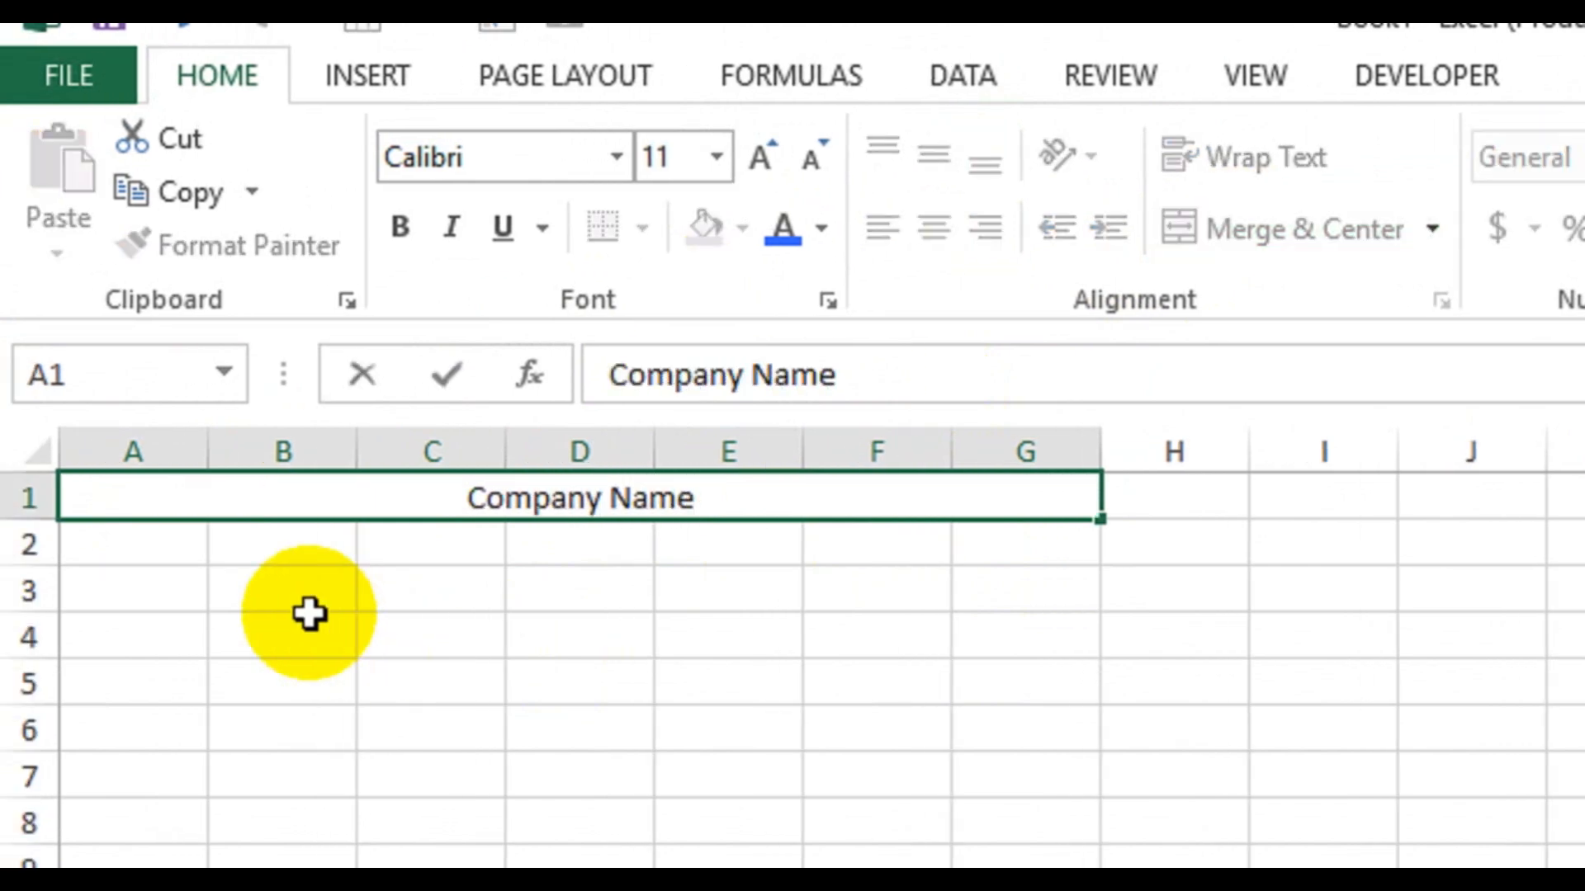
key(Return)
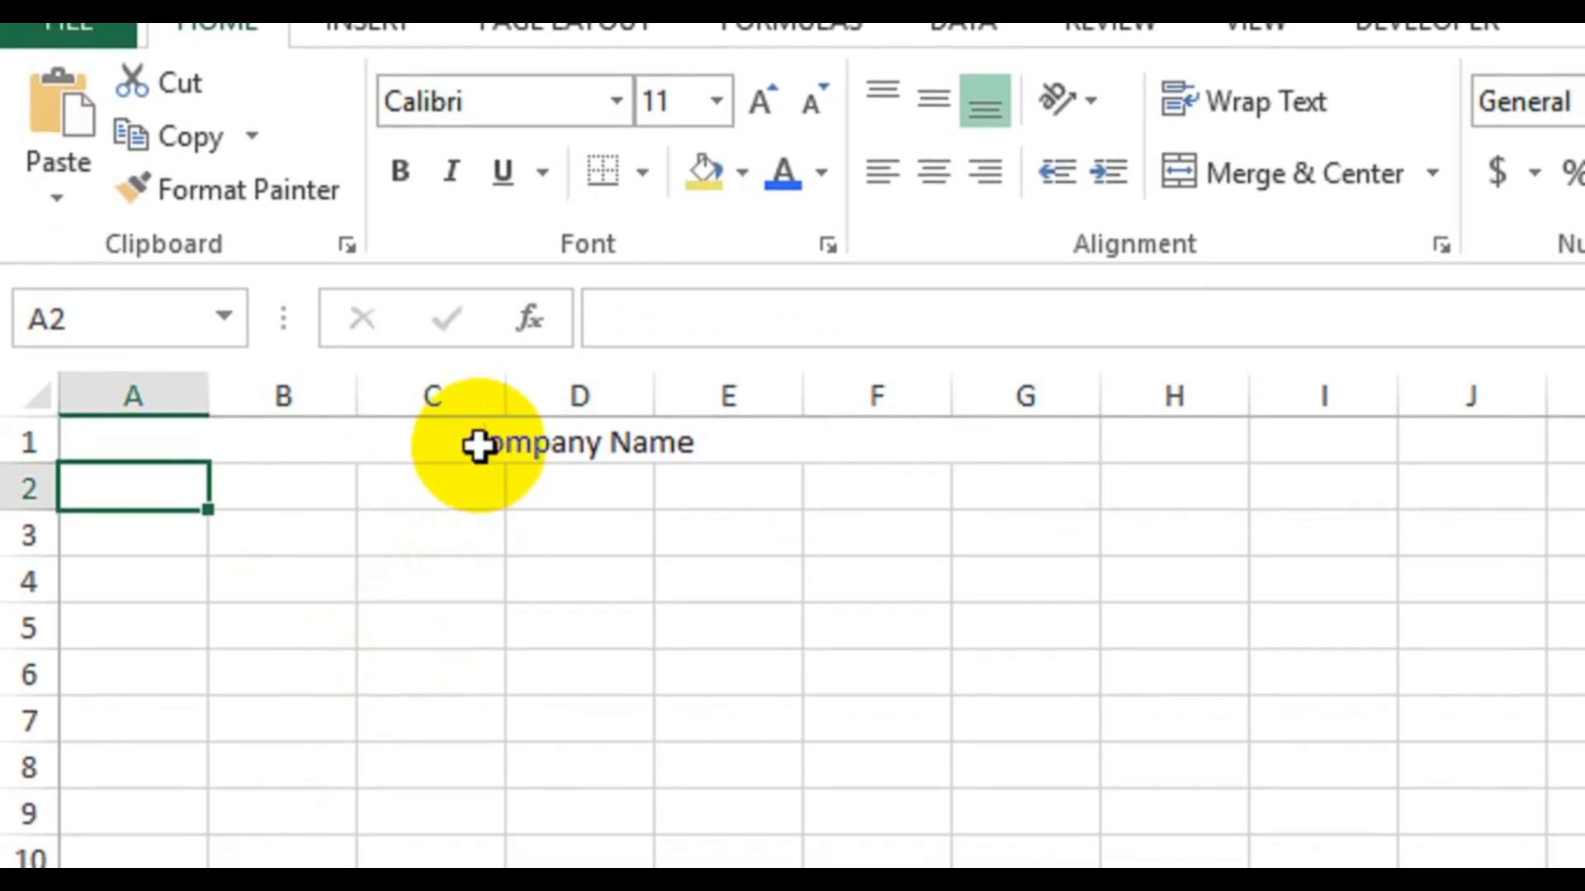
Merge and center cells A2:G2 and enter "Address:" followed by an underscore line running nearly to the end of the merged cell
click(479, 446)
drag(190, 488, 1040, 490)
click(1273, 174)
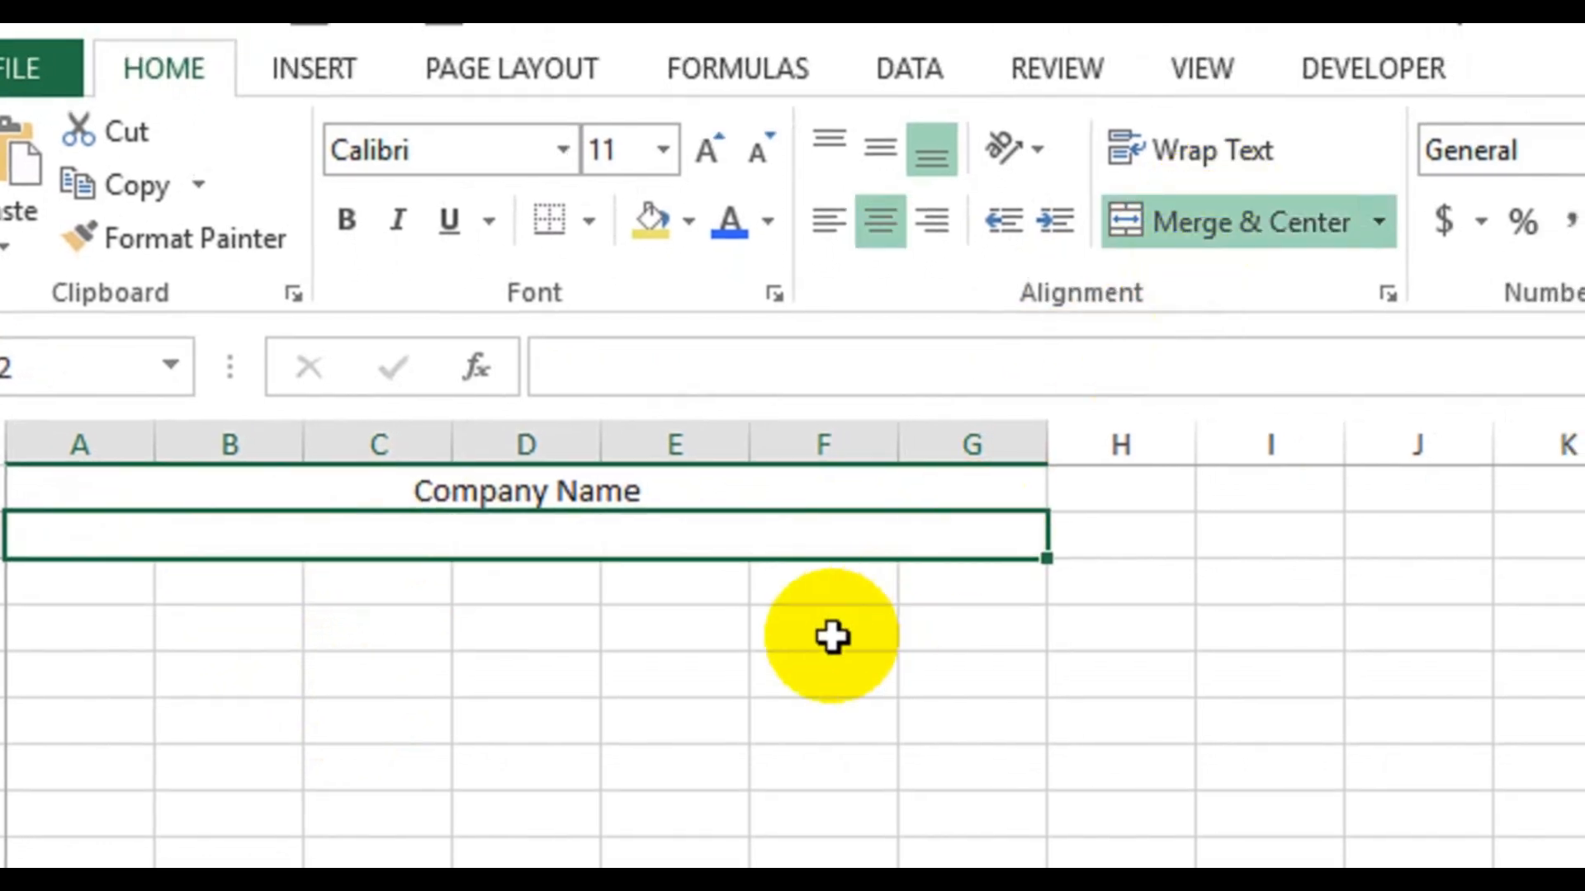
text(Address:)
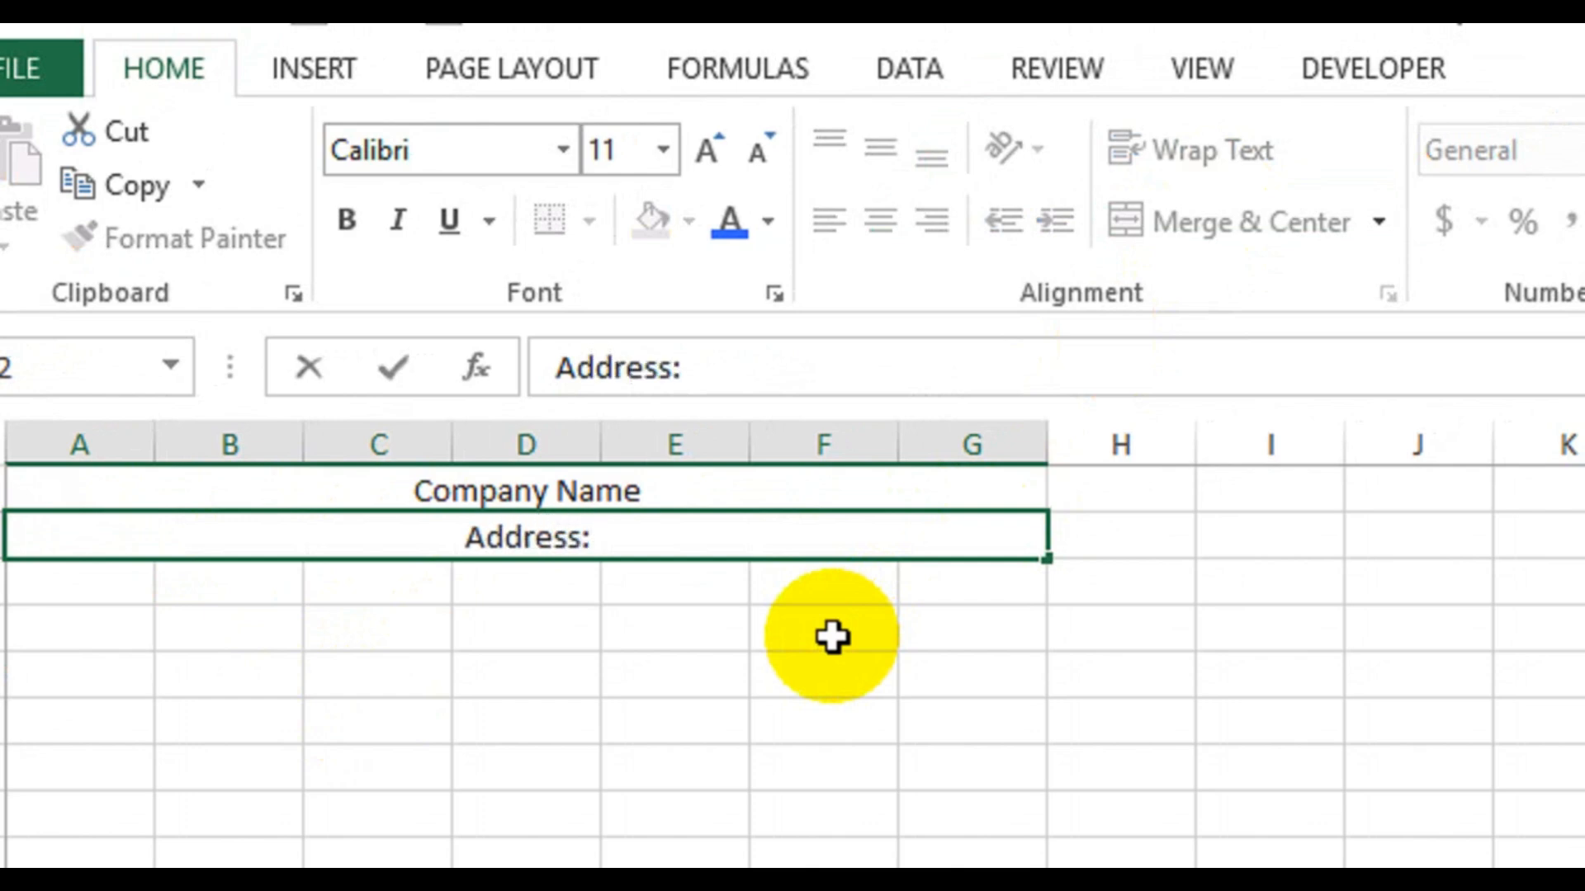
text( _________)
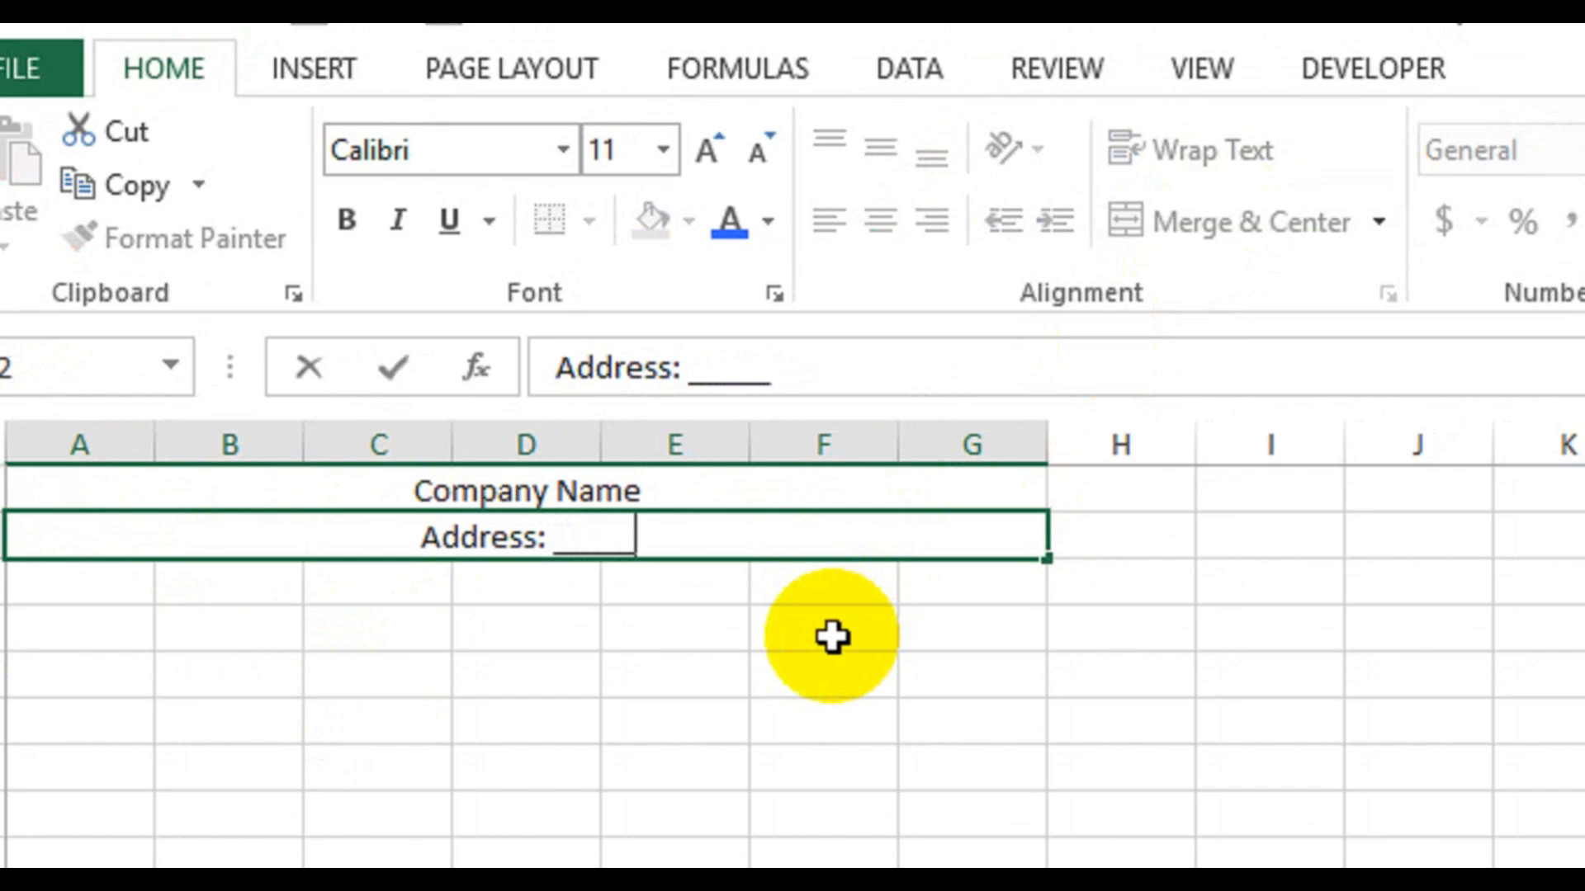
text(__________________________)
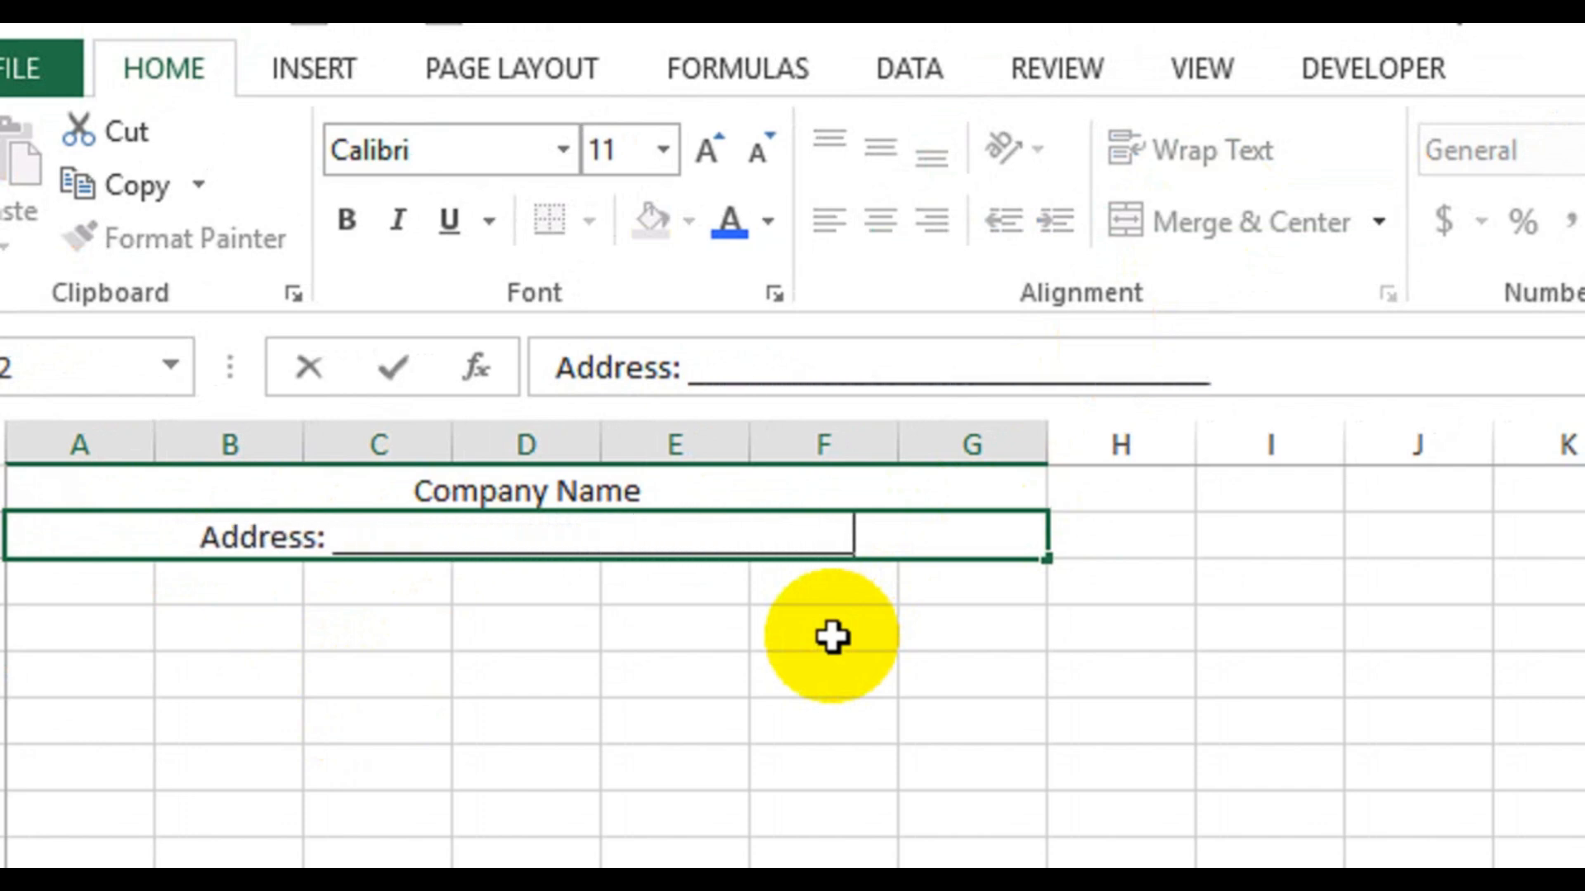
text(_______________)
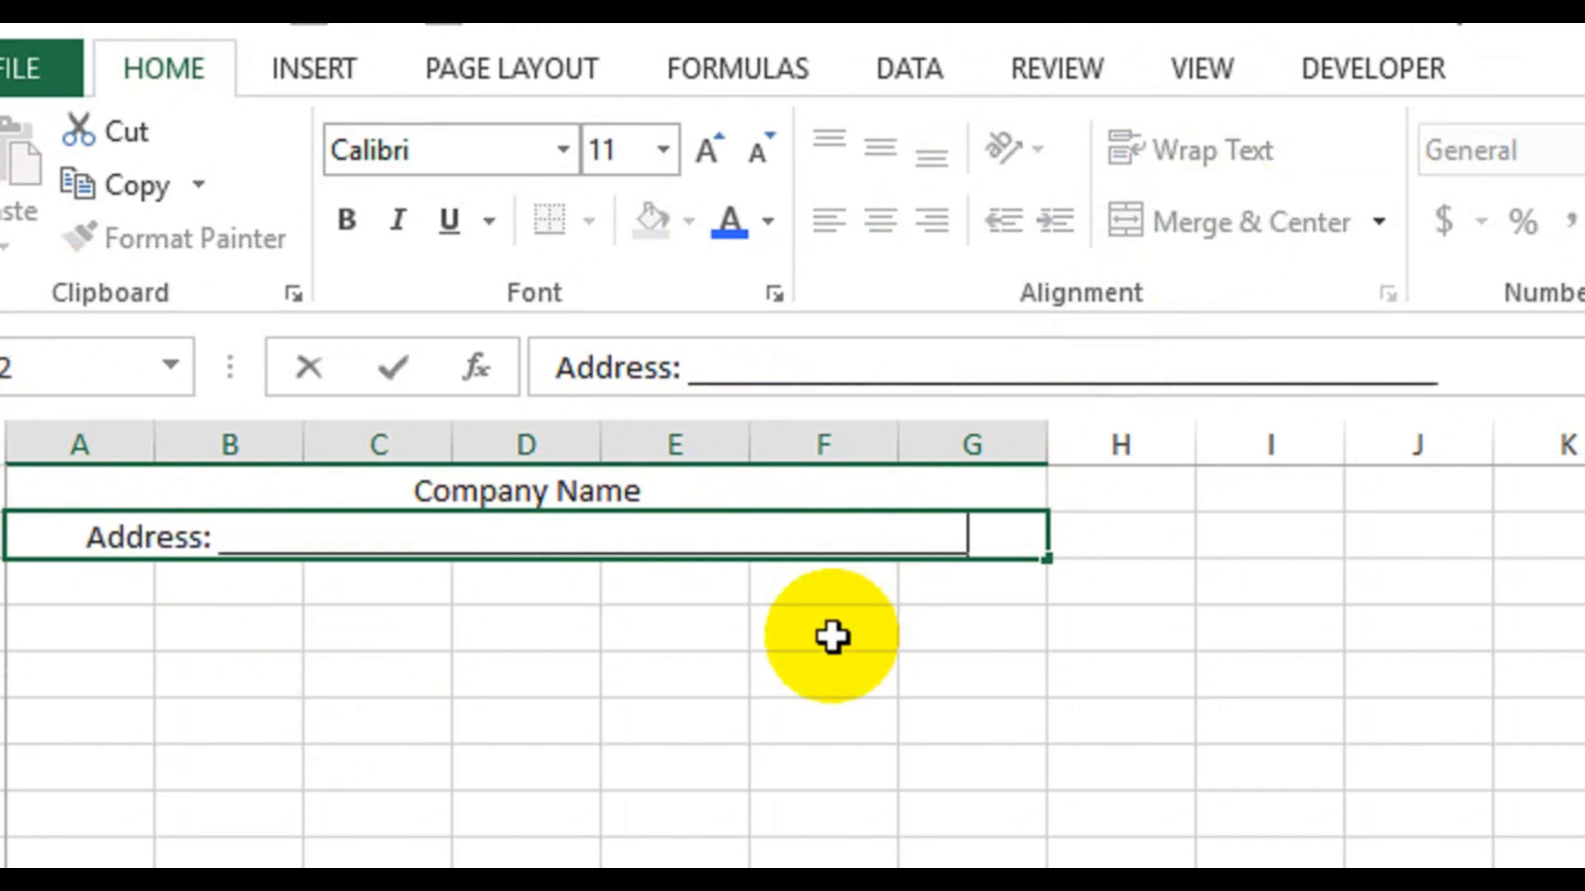
text(____)
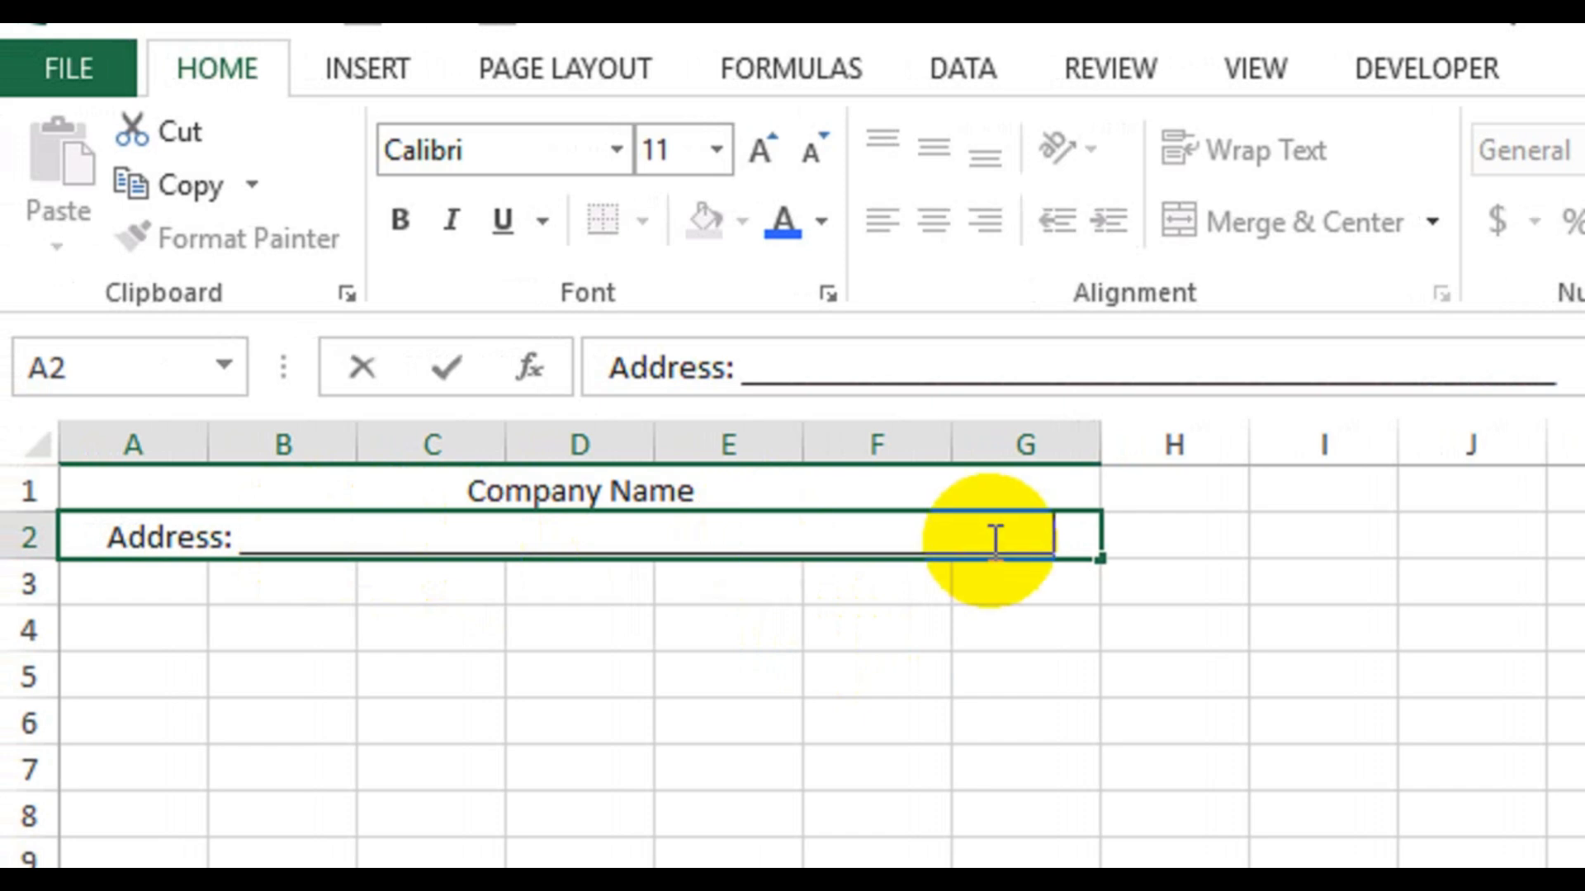
key(Return)
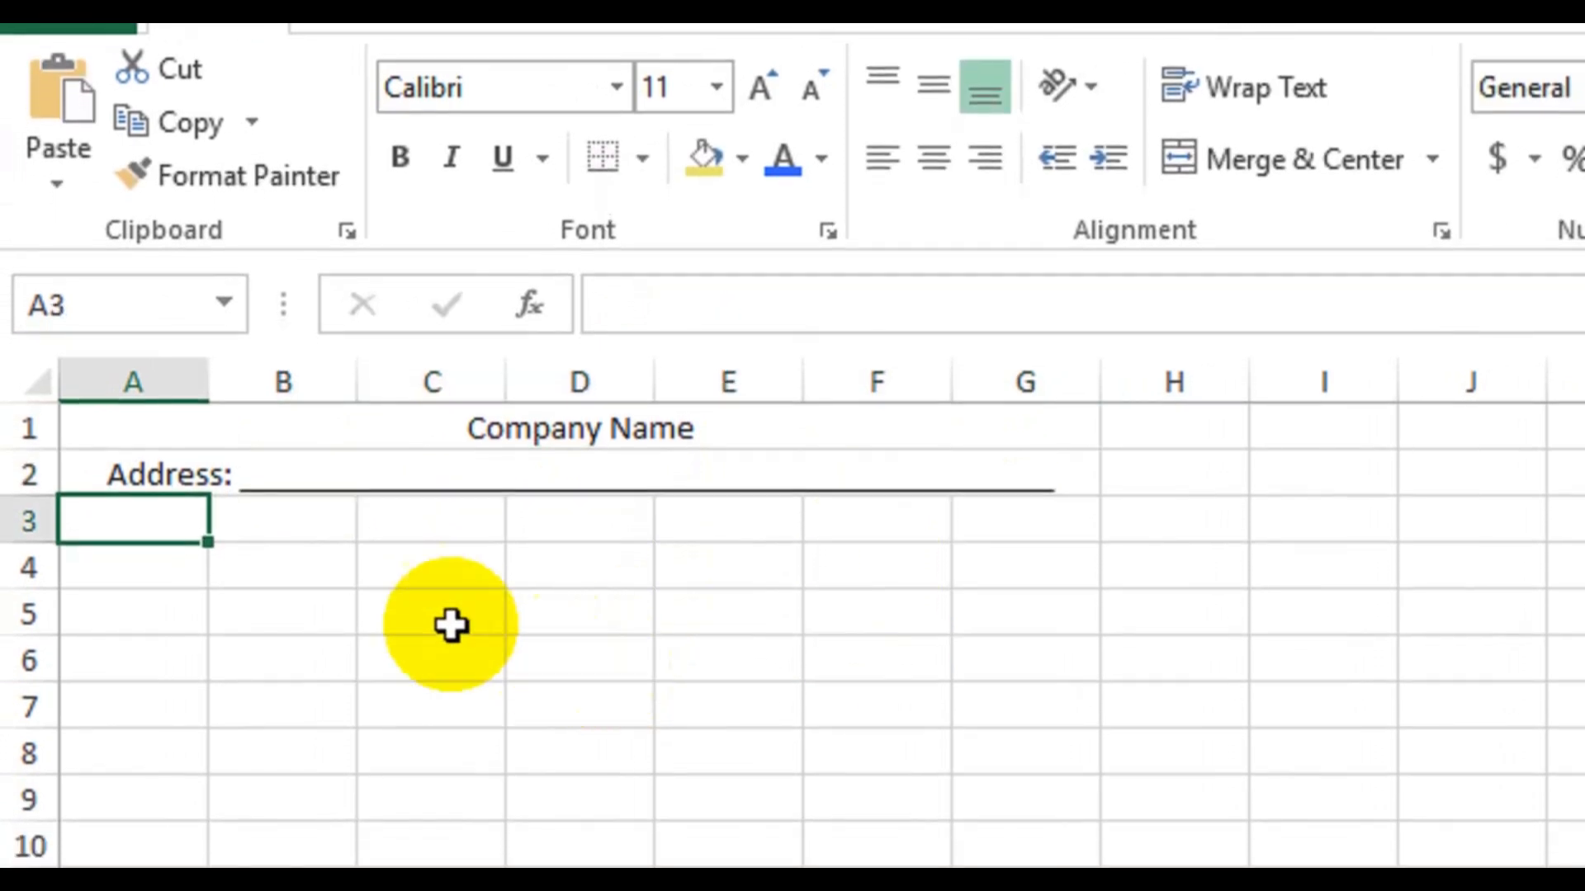
Merge and center cells A3:G3 and enter "Date:" followed by a short underscore line
drag(77, 539, 1012, 524)
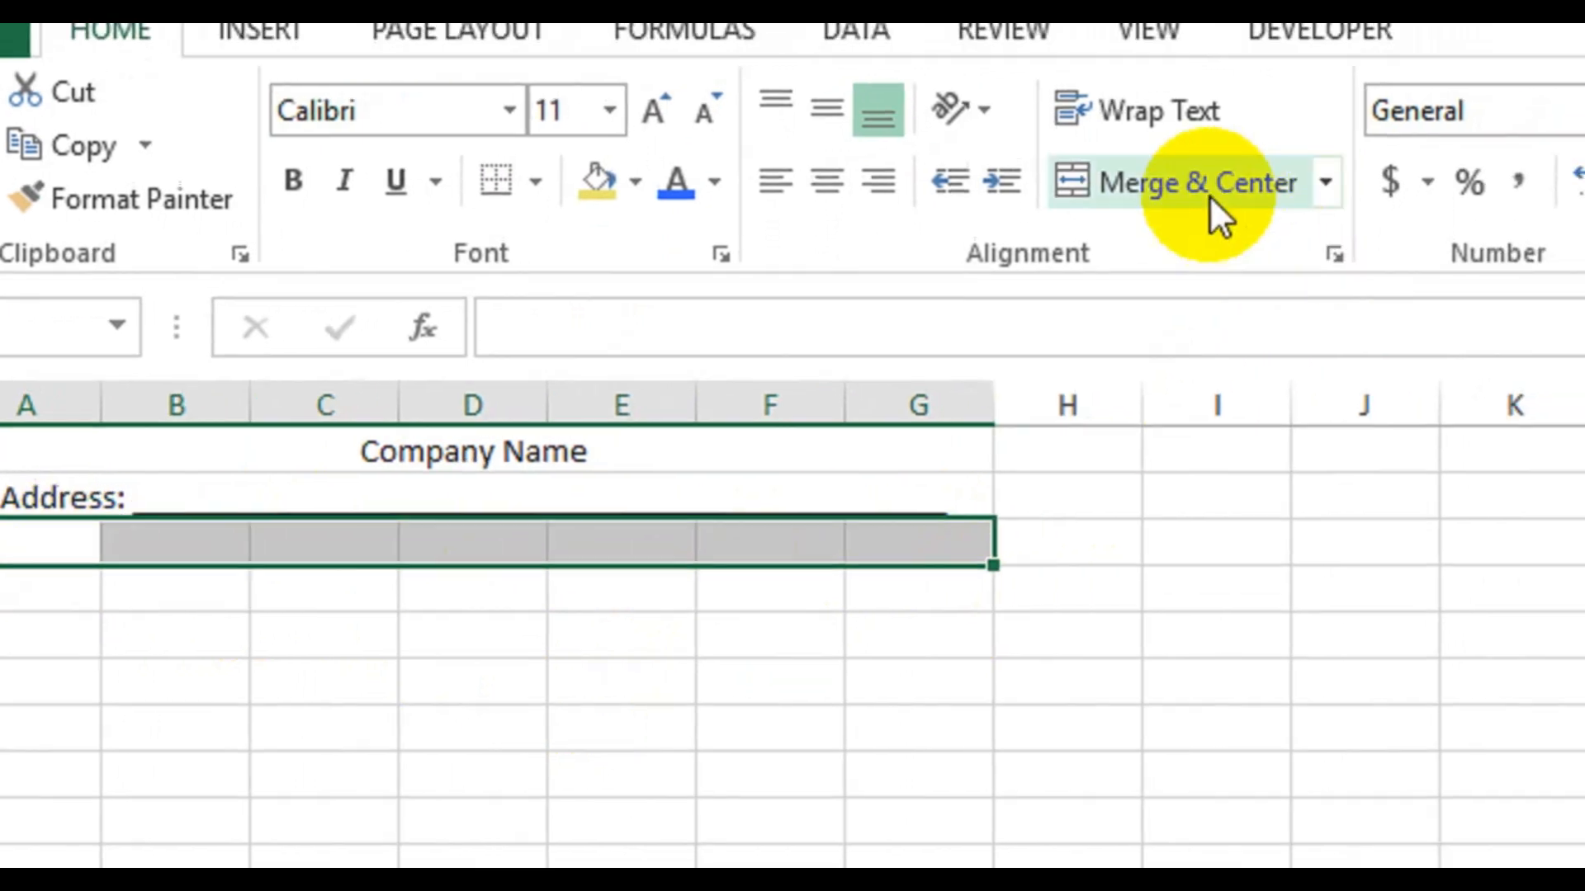
click(1307, 165)
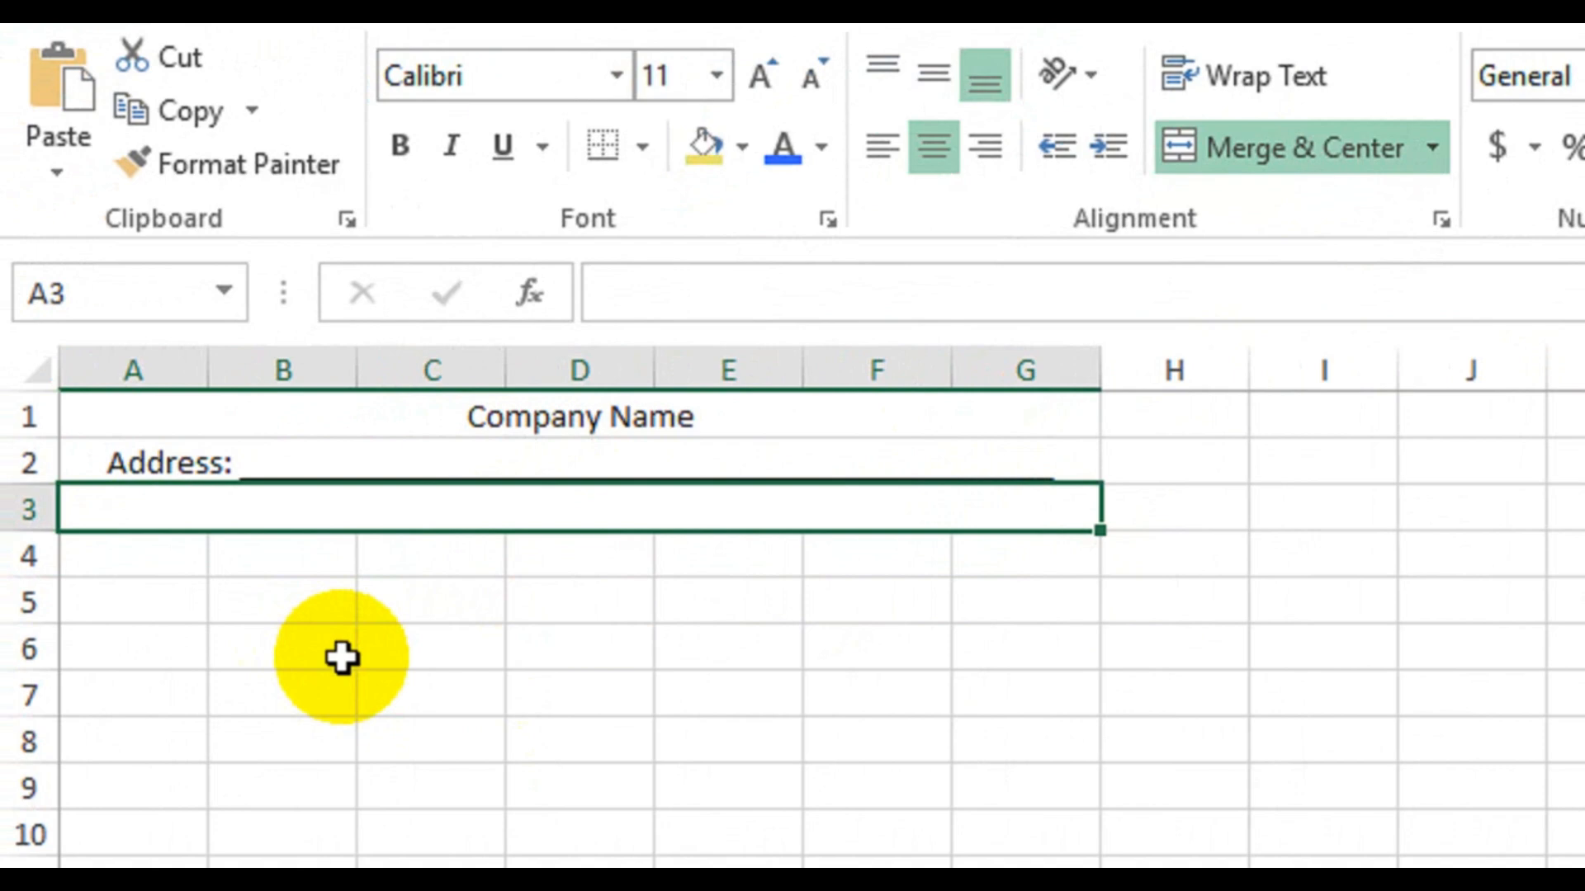
text(Date: ___________)
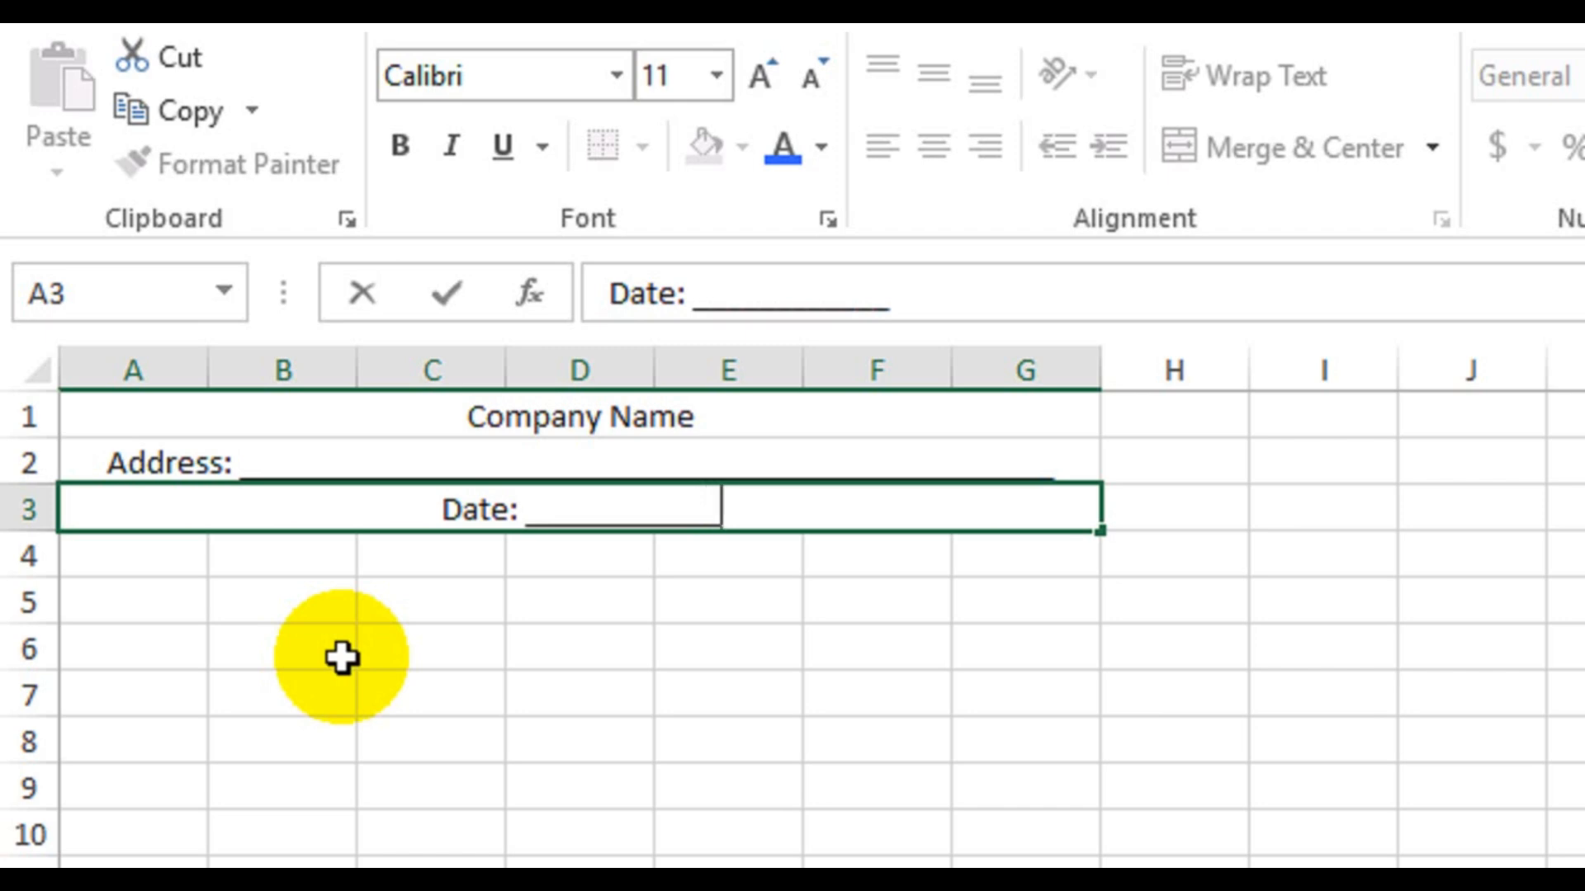
key(Tab)
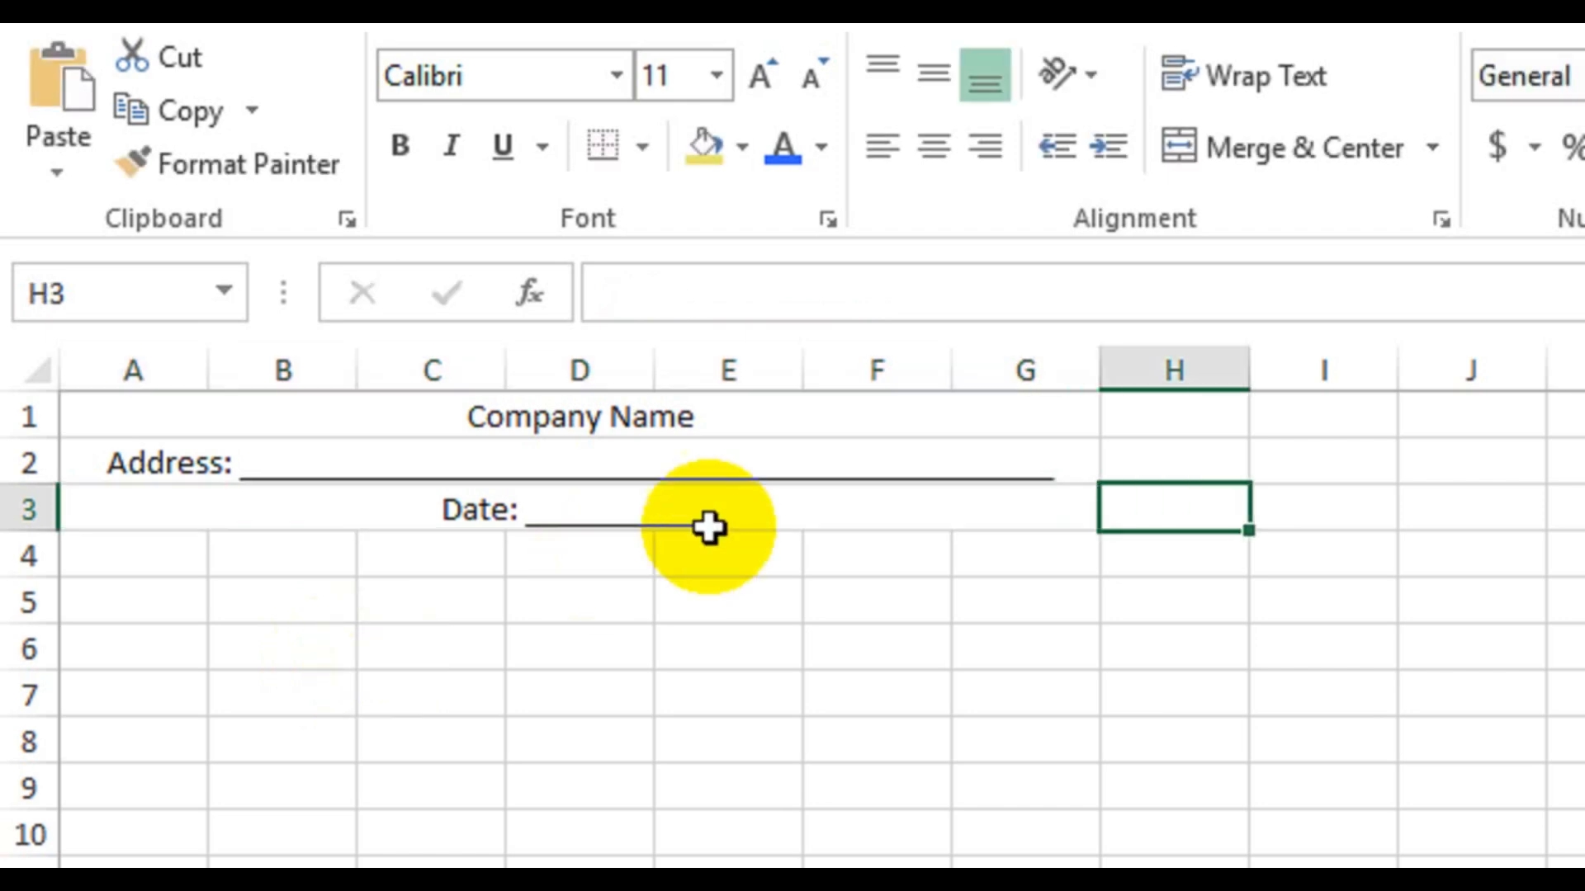
Extend the date line in A3 with a wide gap and "Bill #" followed by an underscore line
double_click(747, 509)
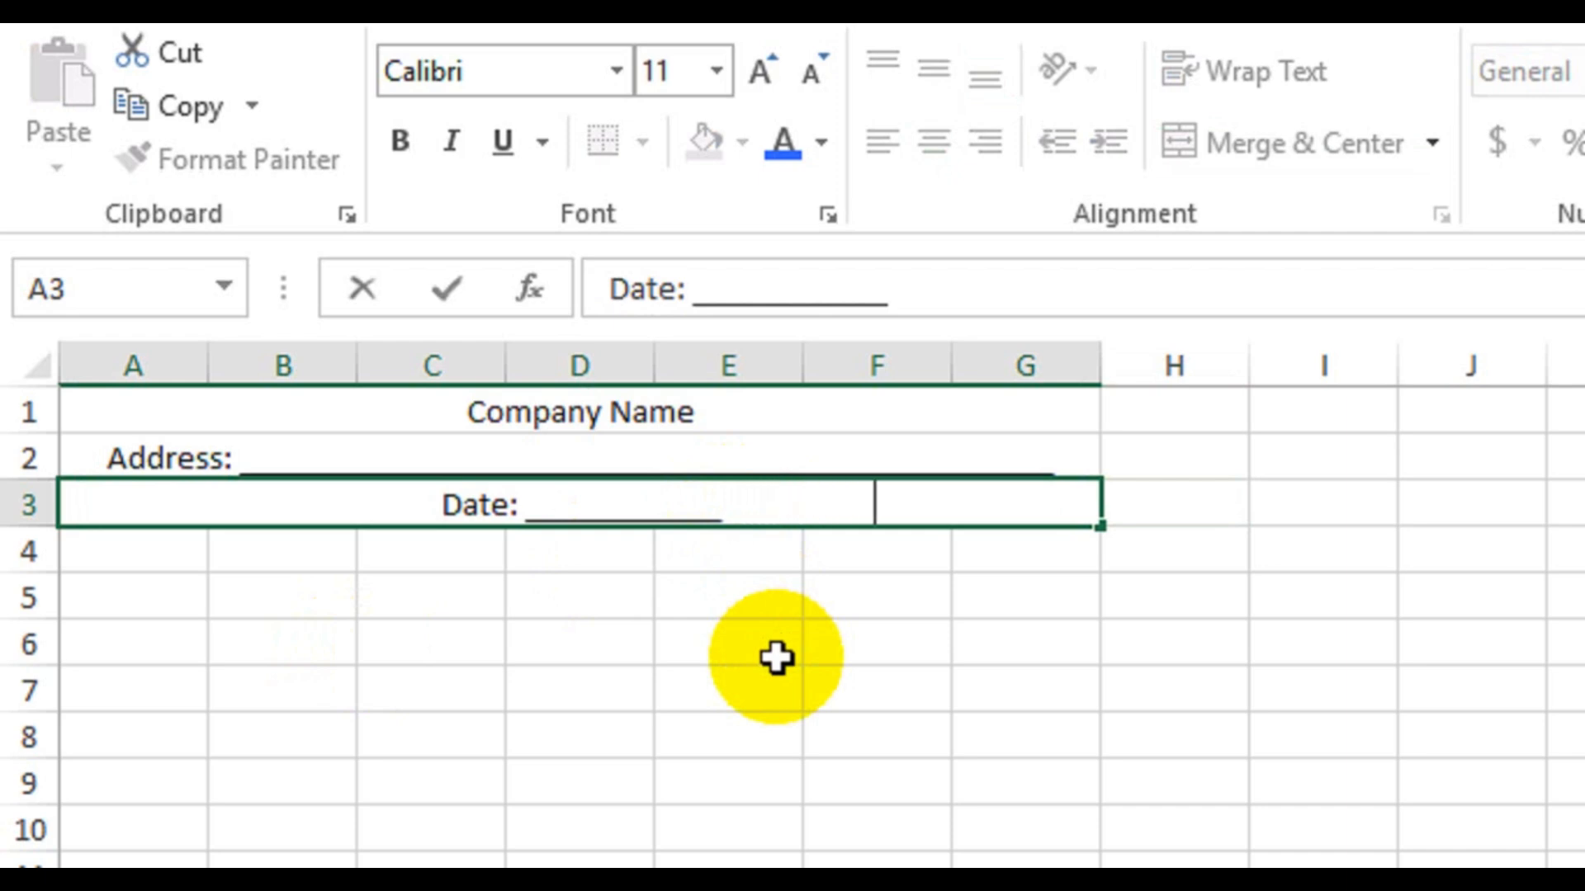
text(Bill)
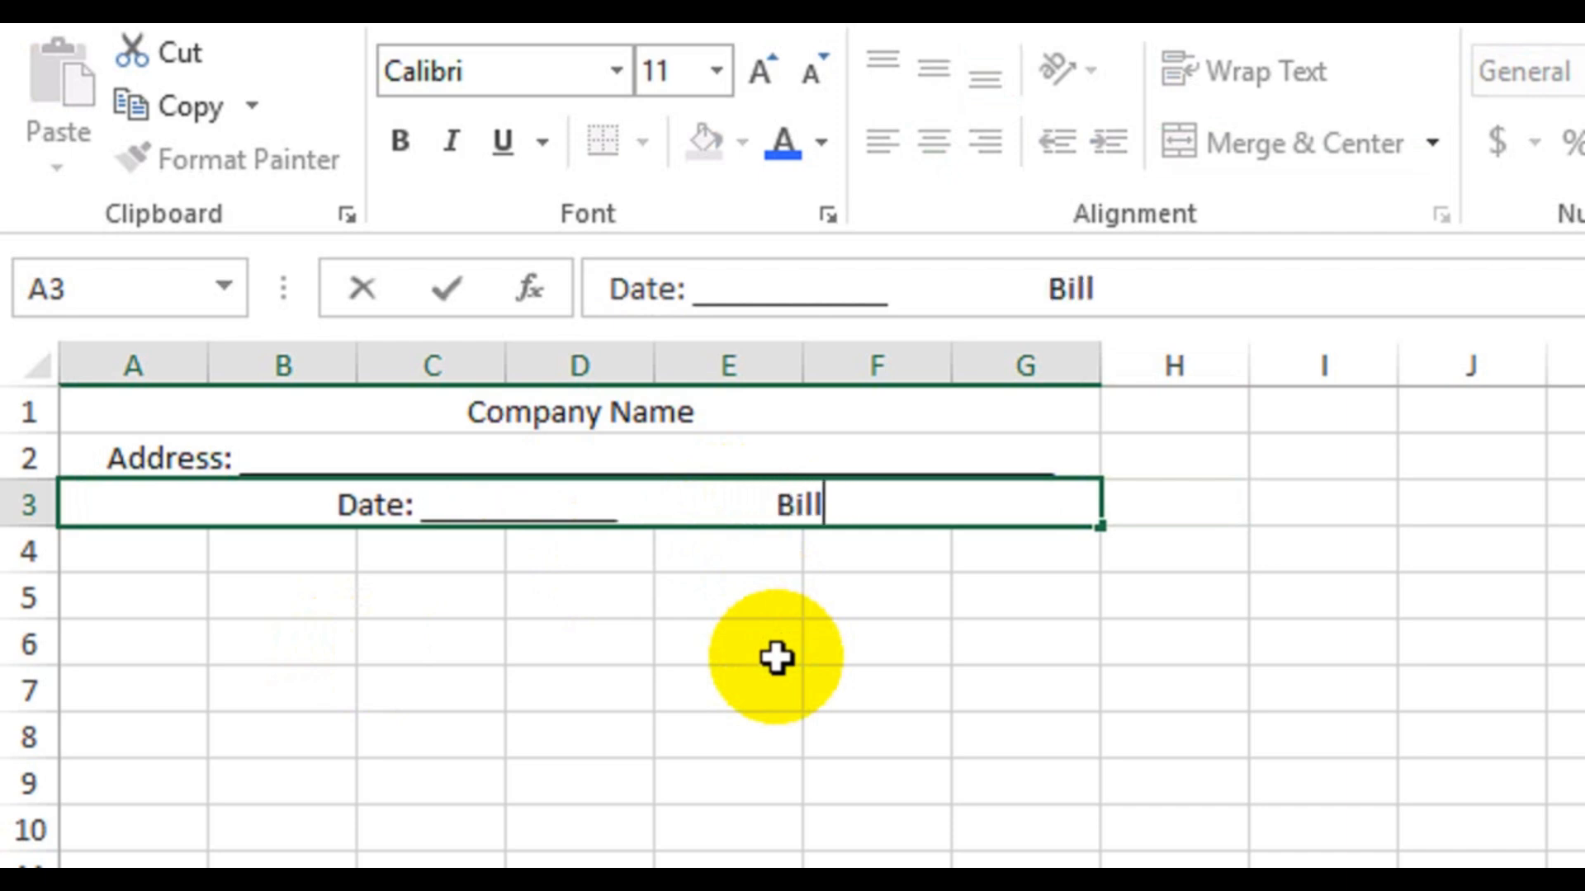
text( #)
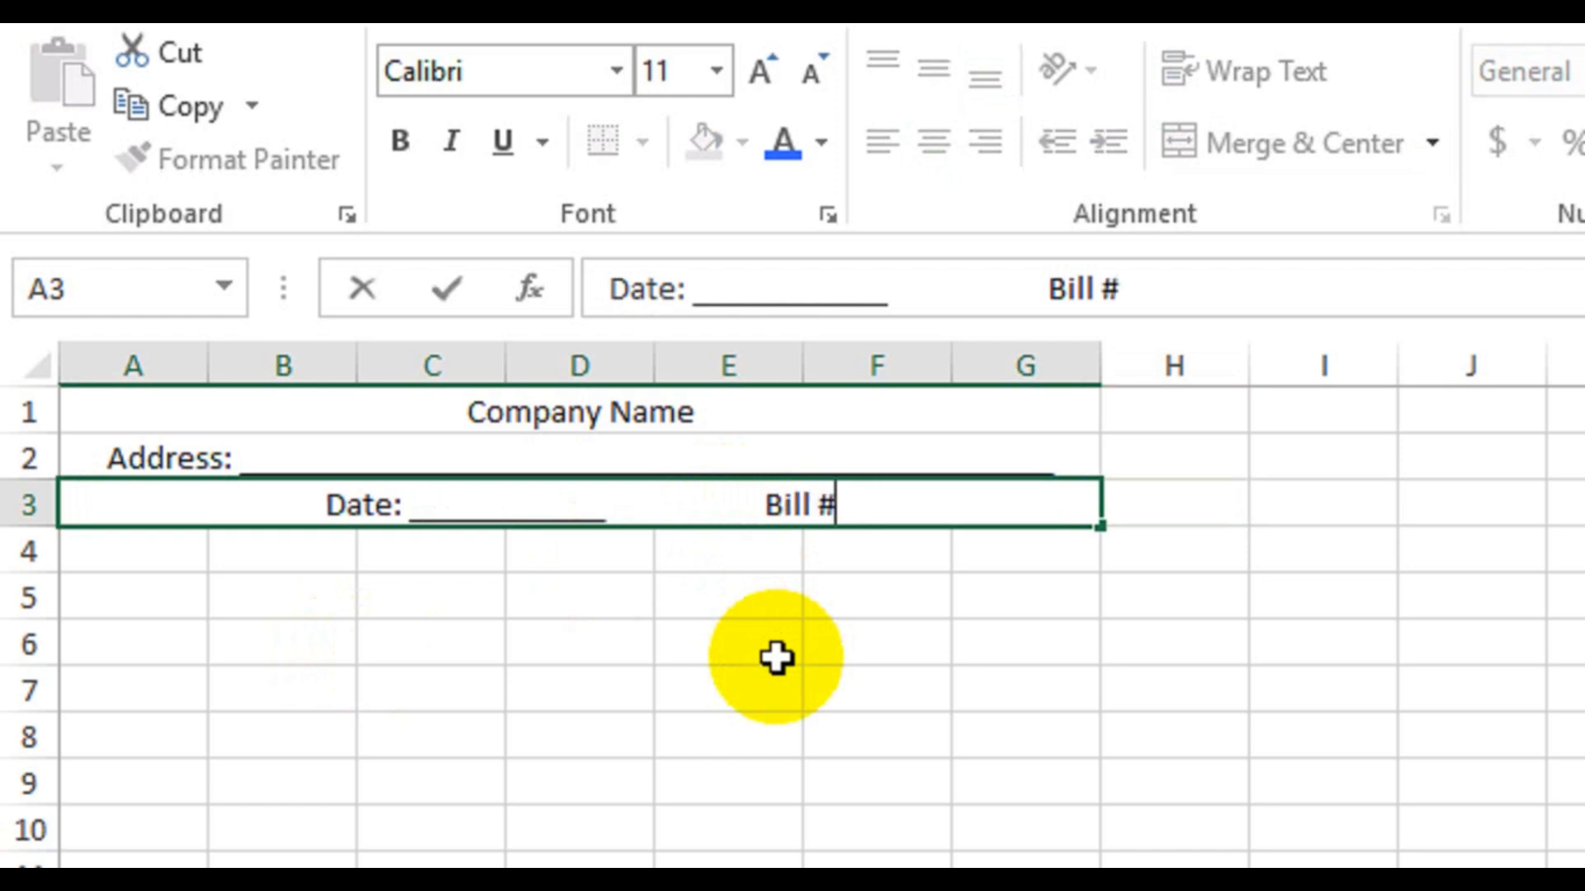
text( ______________)
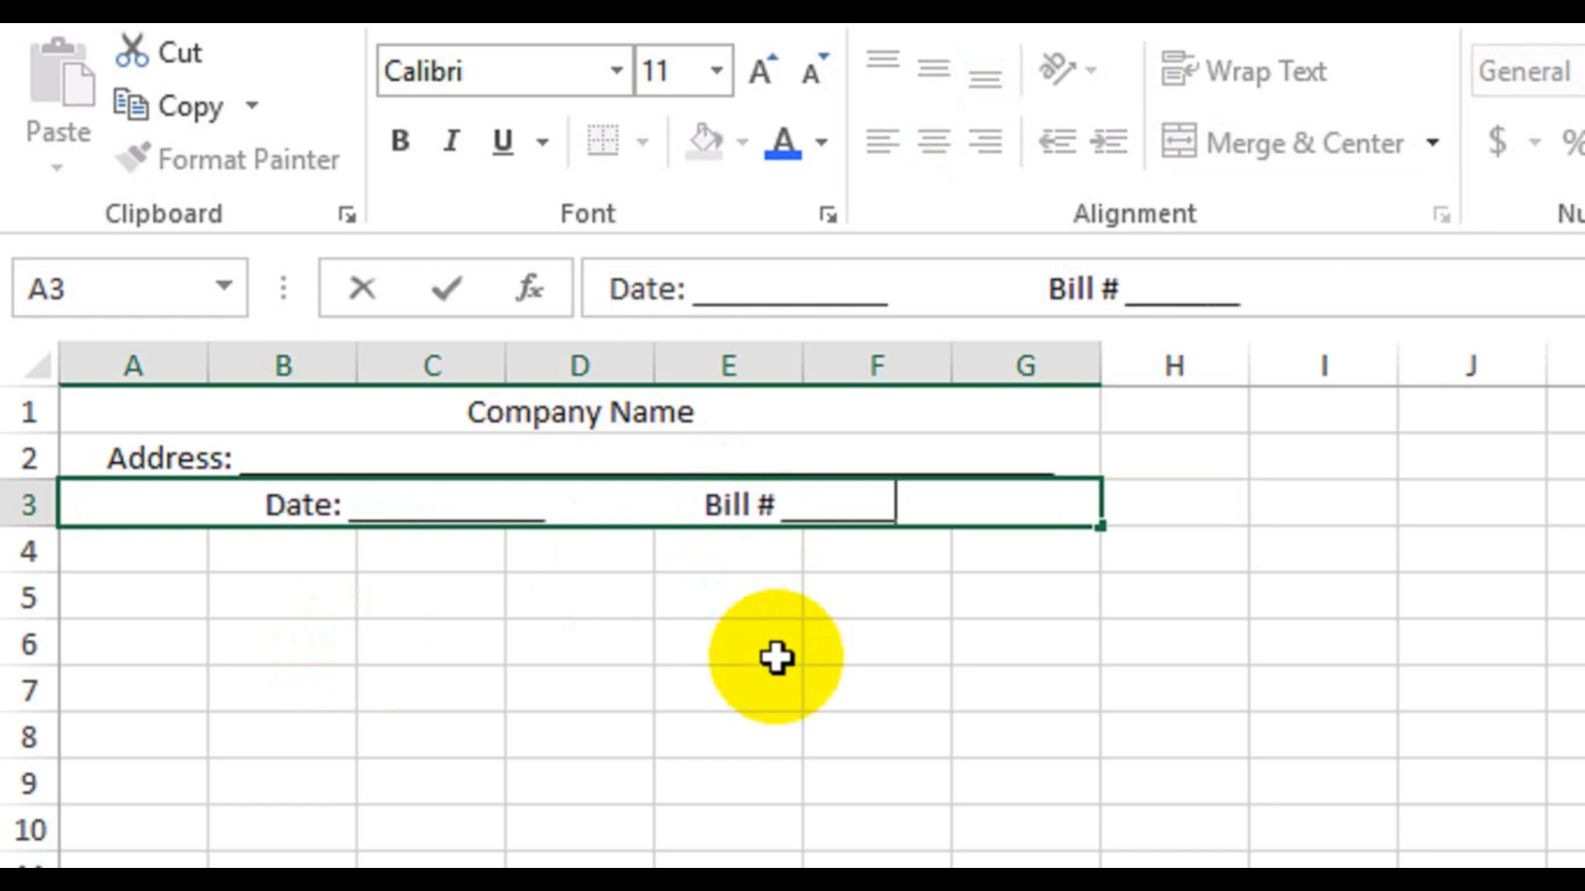
text(__________)
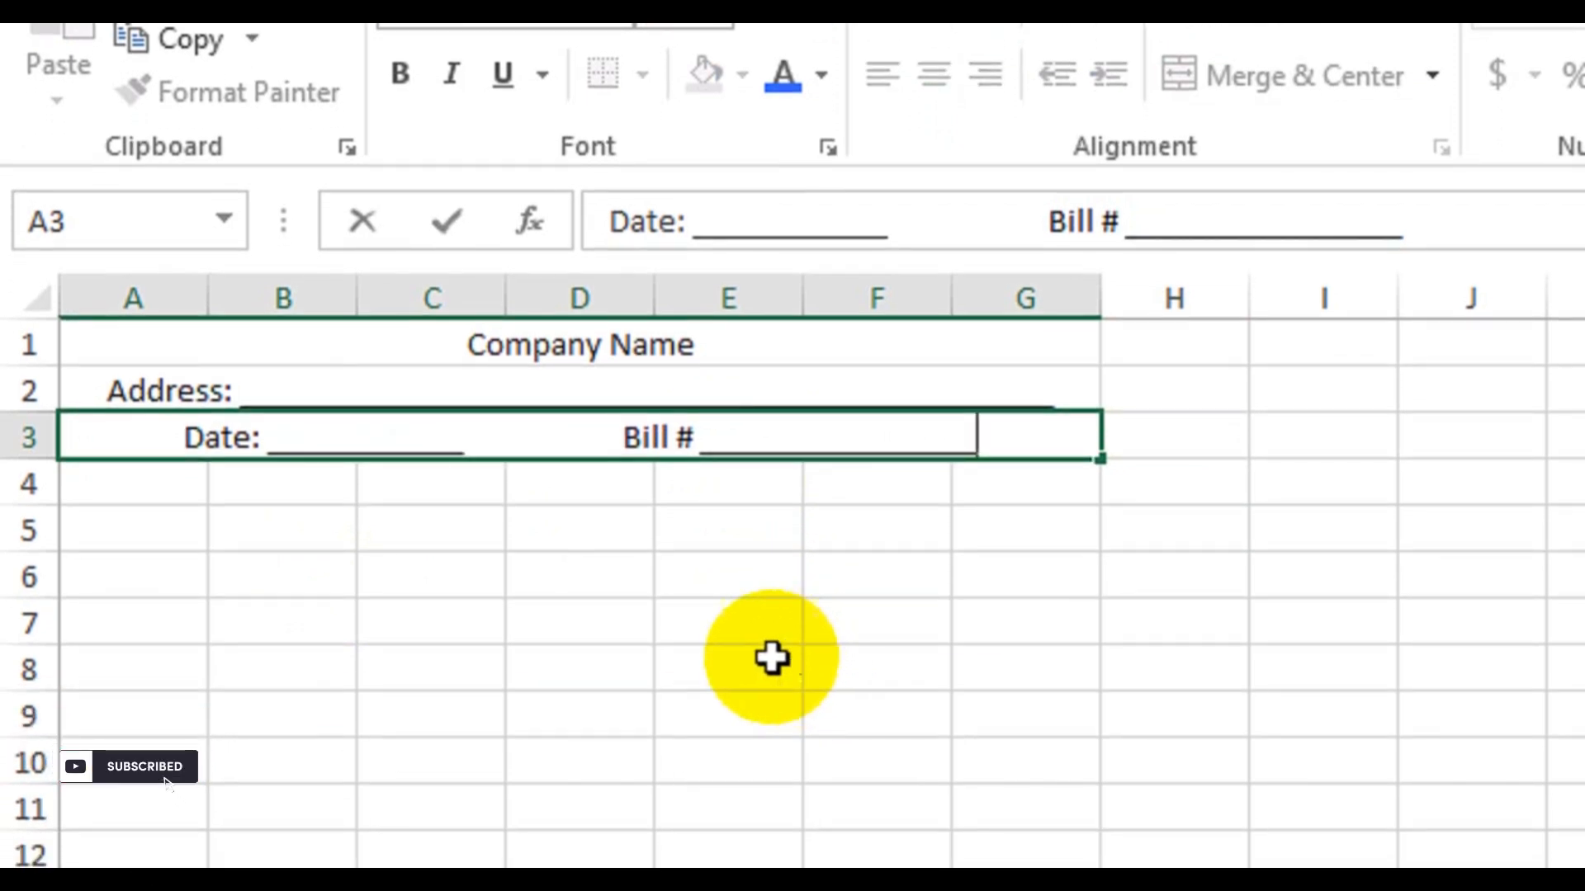
click(704, 603)
Left-align the date and bill line in A3 and widen the gap so the "Bill #" blank reaches the end of column G
click(641, 450)
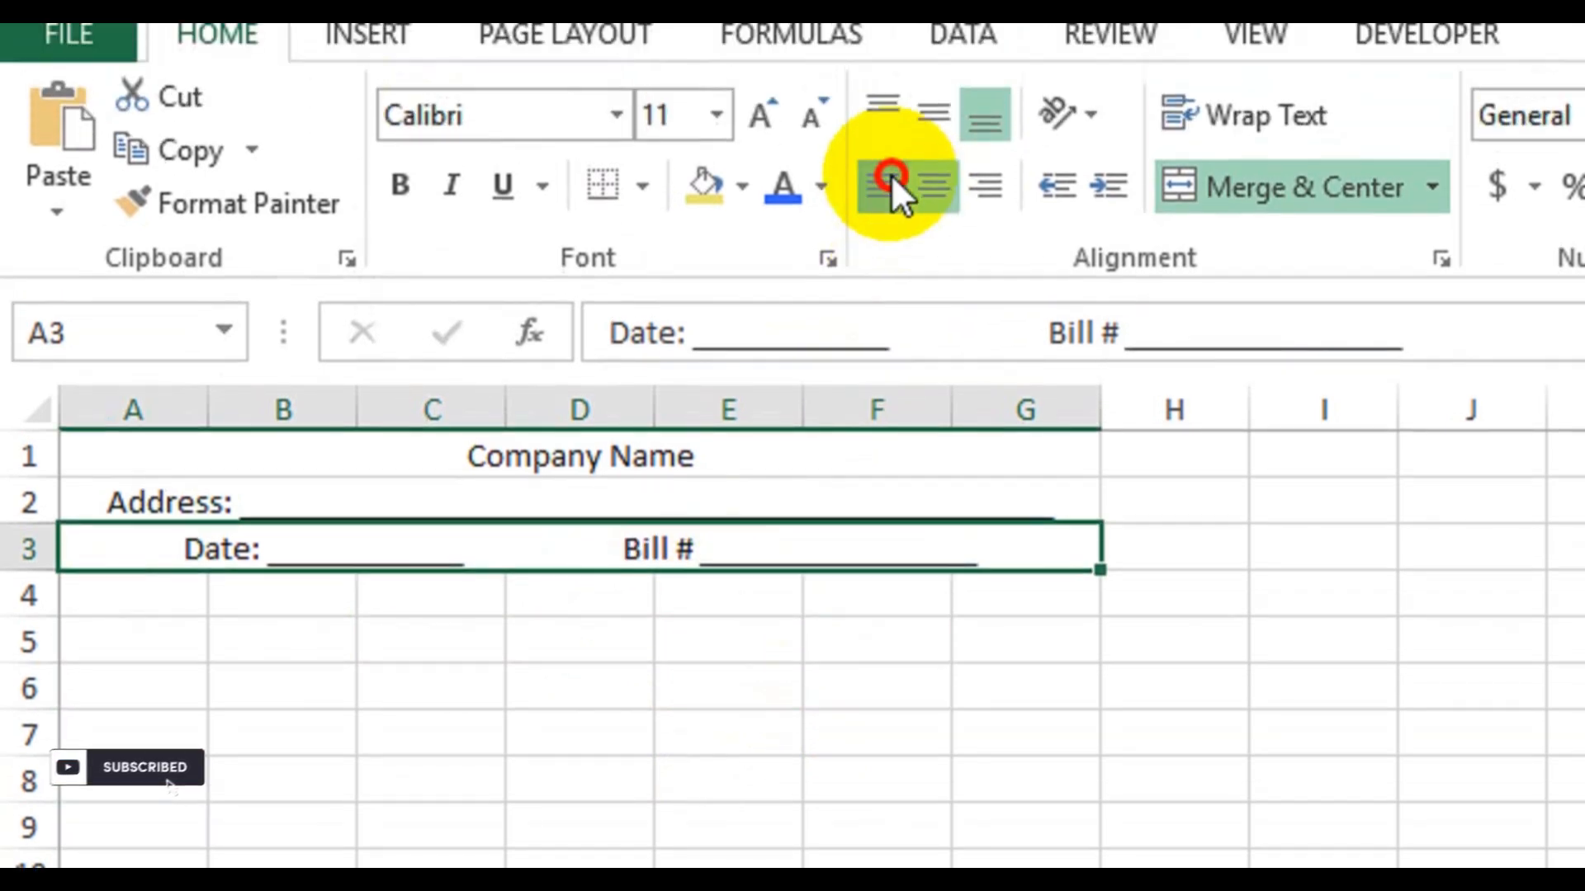
click(883, 74)
double_click(471, 435)
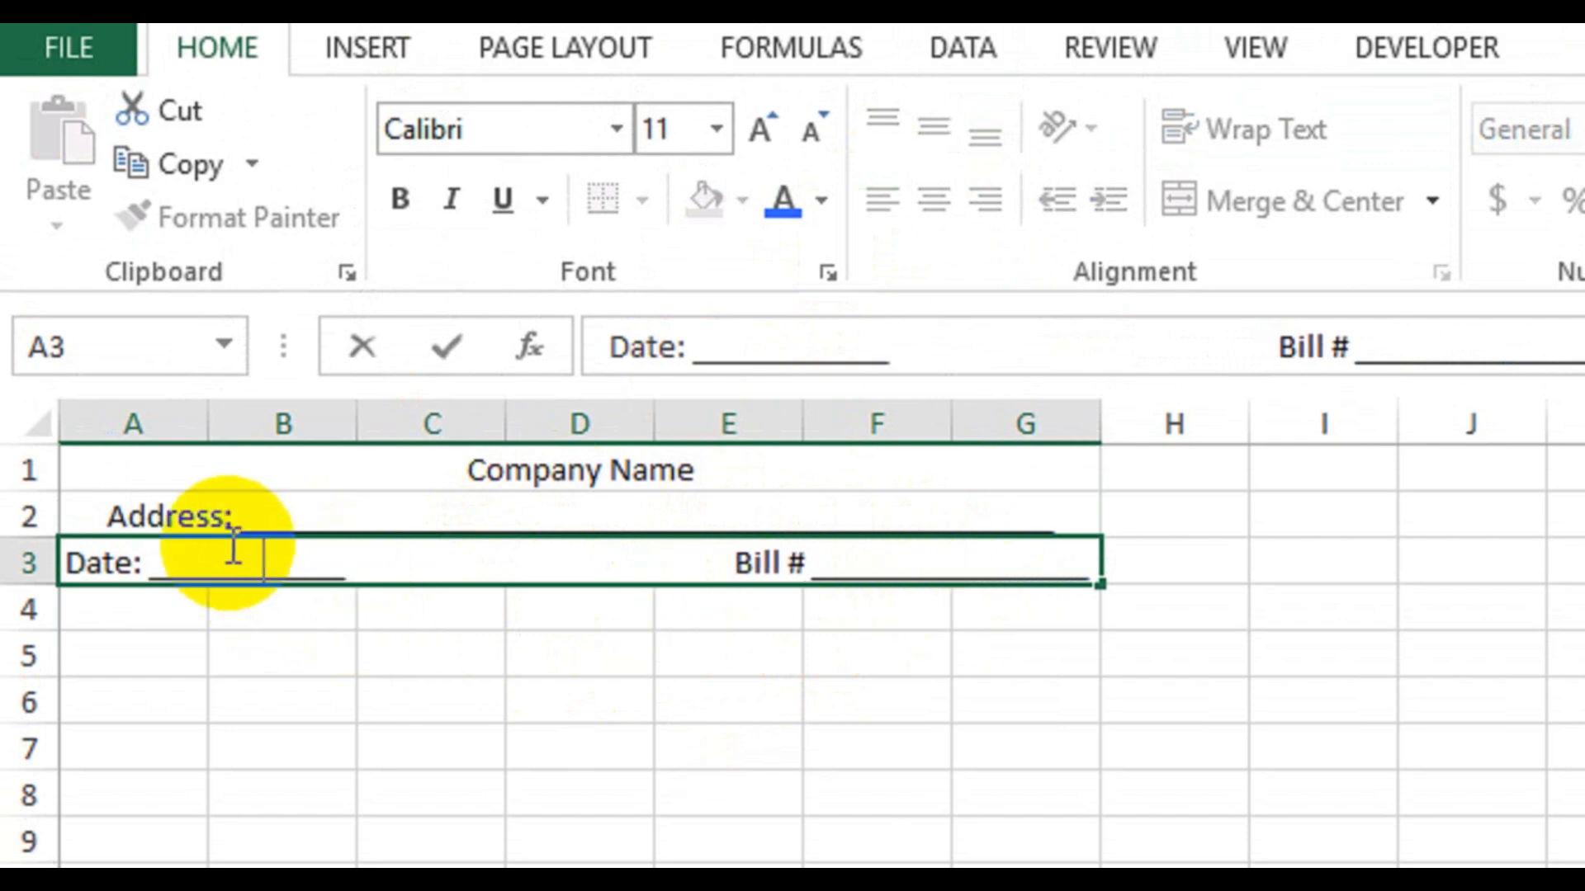
click(430, 702)
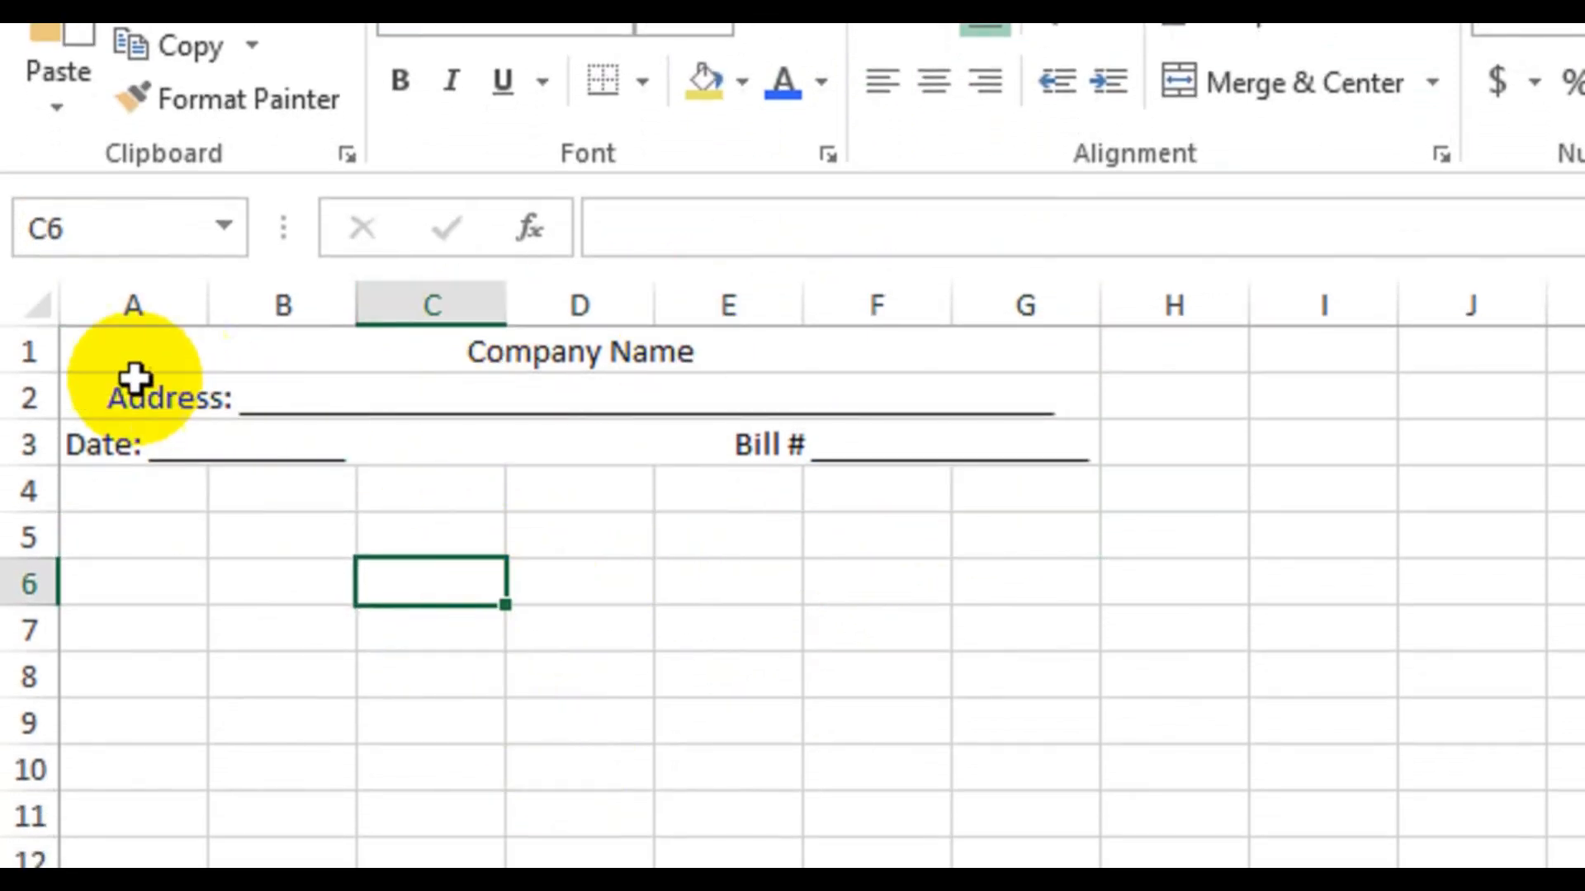
Make row 1 about three times as tall and middle-align the company name vertically
drag(35, 375, 47, 467)
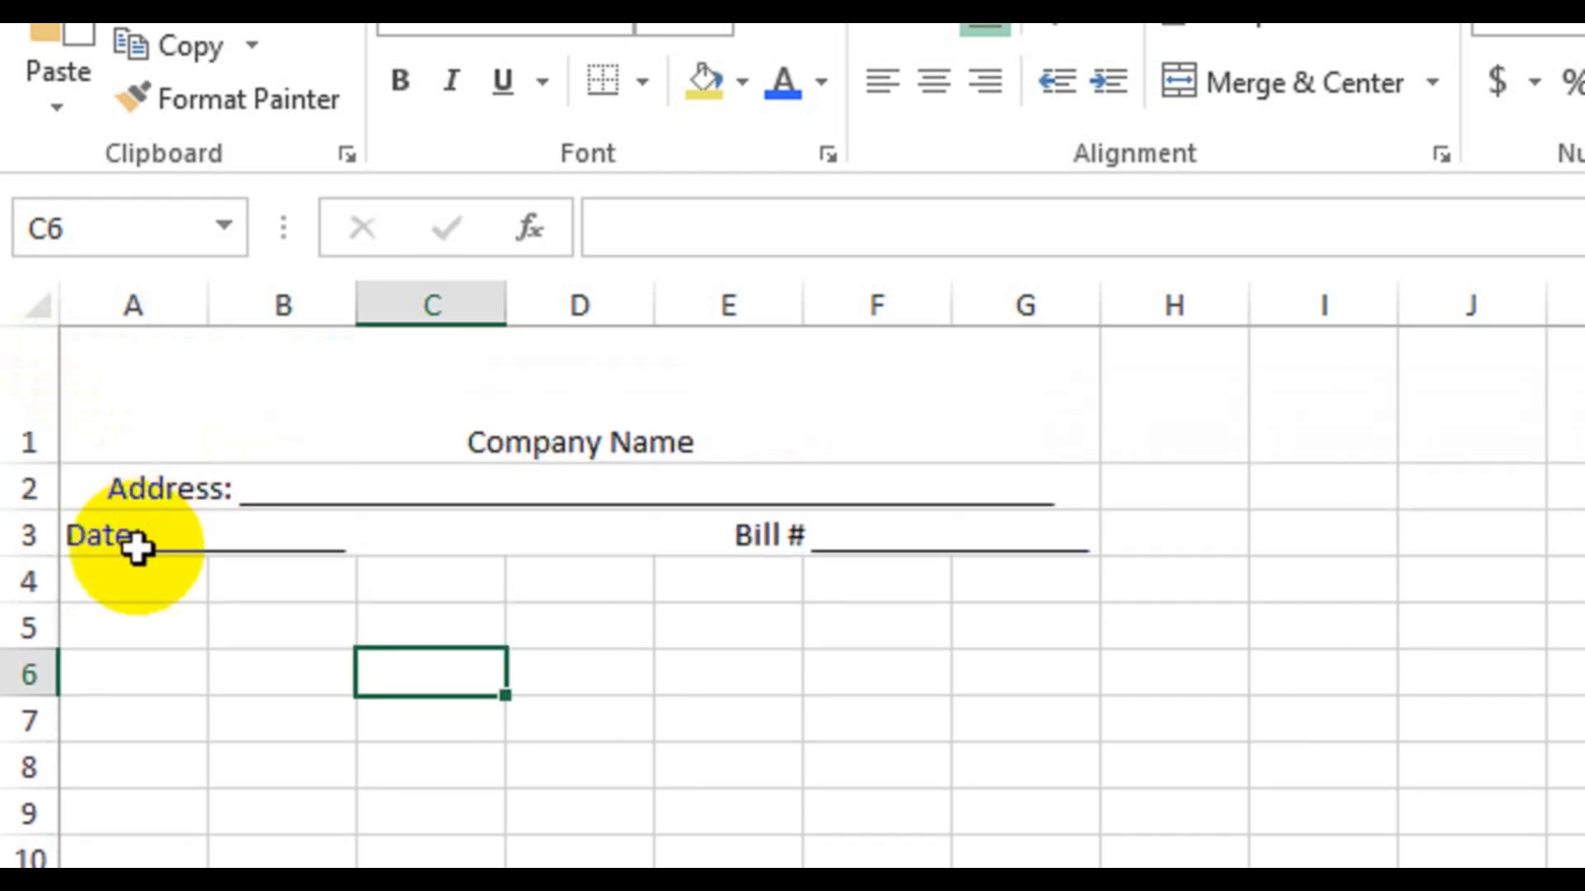
click(446, 438)
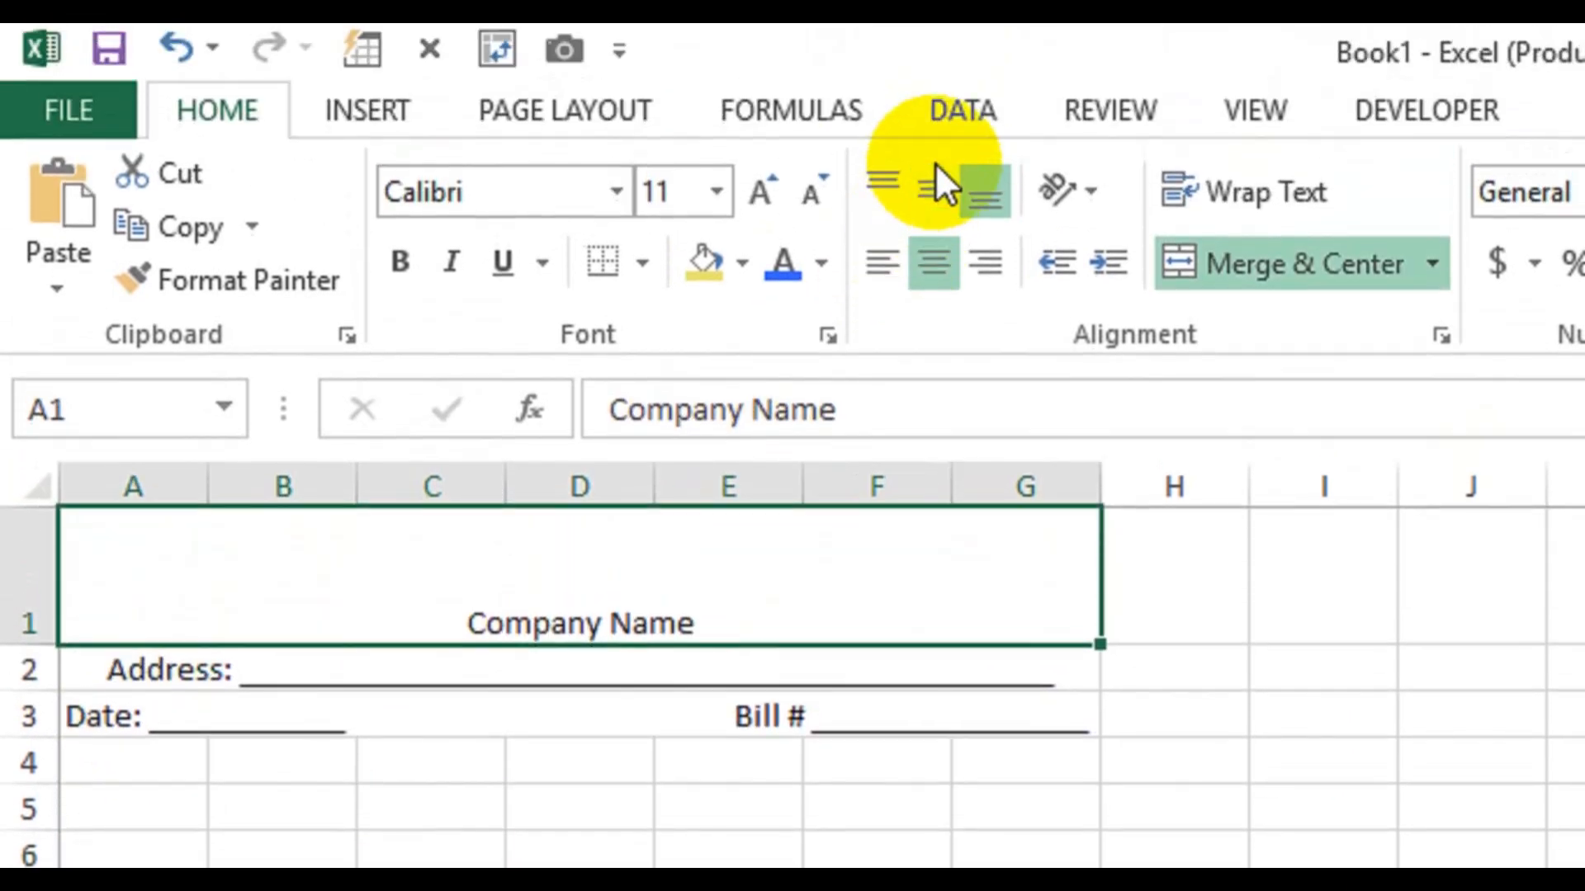
click(932, 45)
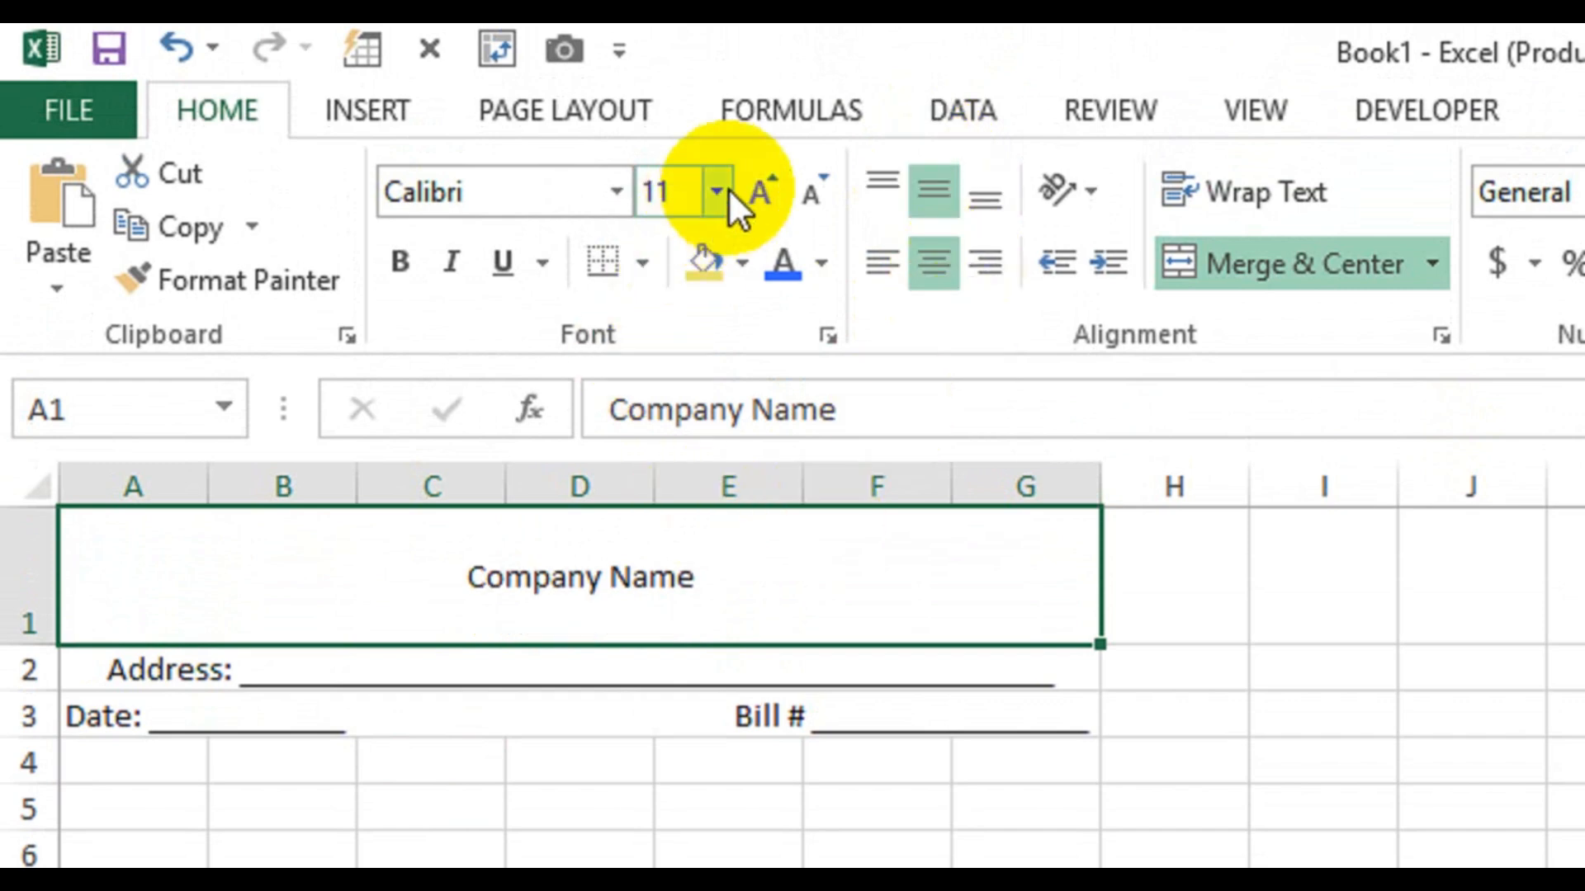
Enlarge the company name heading to font size 22 and make it bold
click(758, 184)
click(761, 177)
click(760, 178)
click(760, 178)
click(760, 178)
click(760, 178)
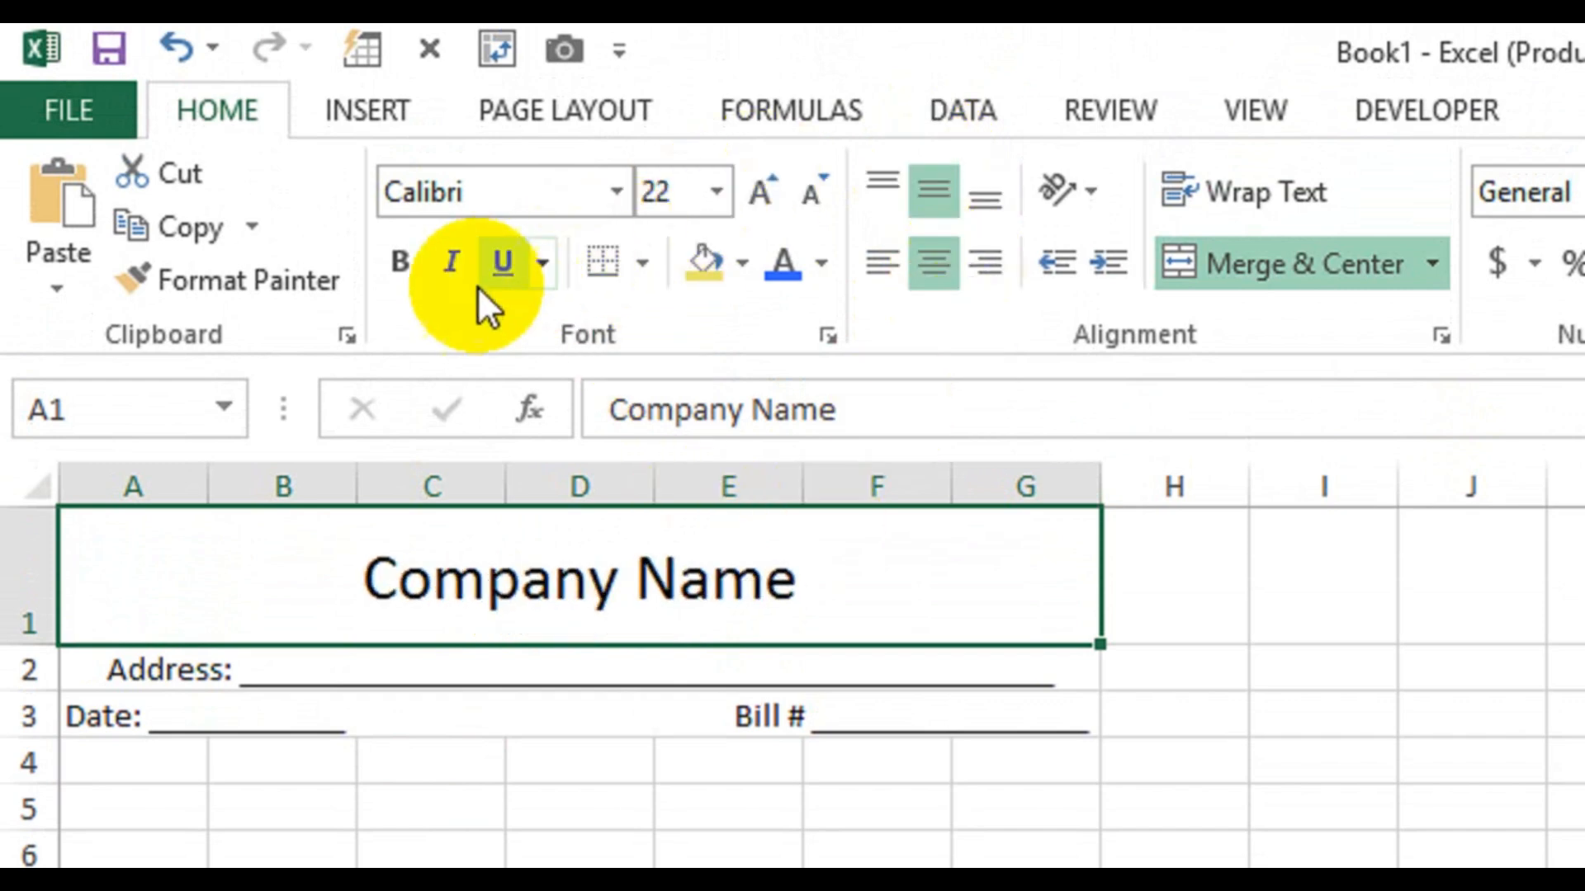
click(399, 263)
Give the company name heading the darkest blue-gray fill and a white font color
click(742, 265)
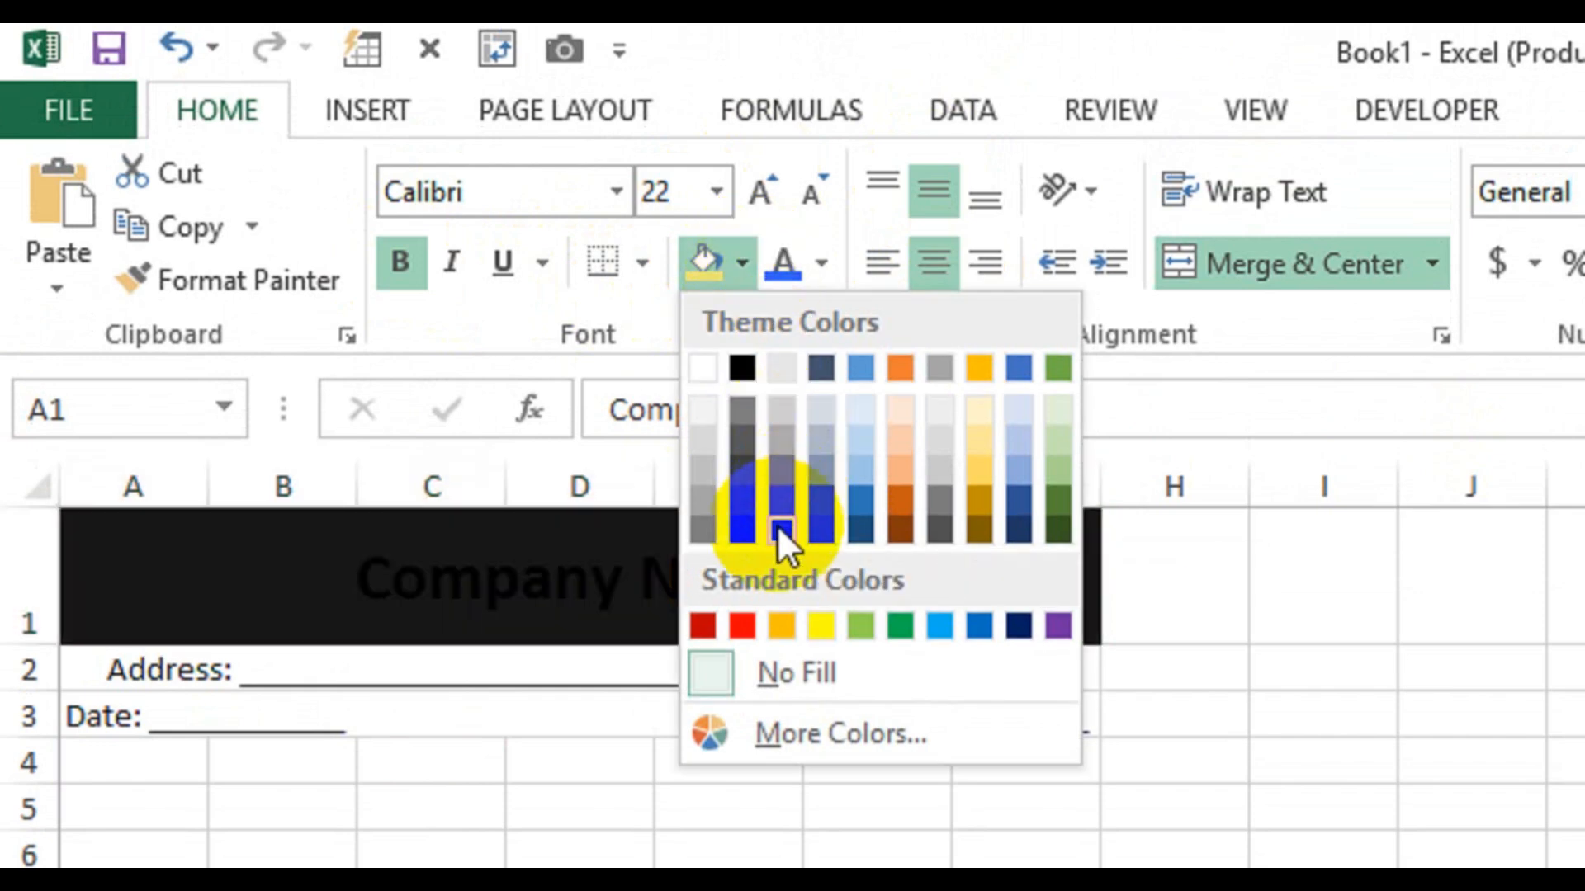
click(819, 528)
click(799, 263)
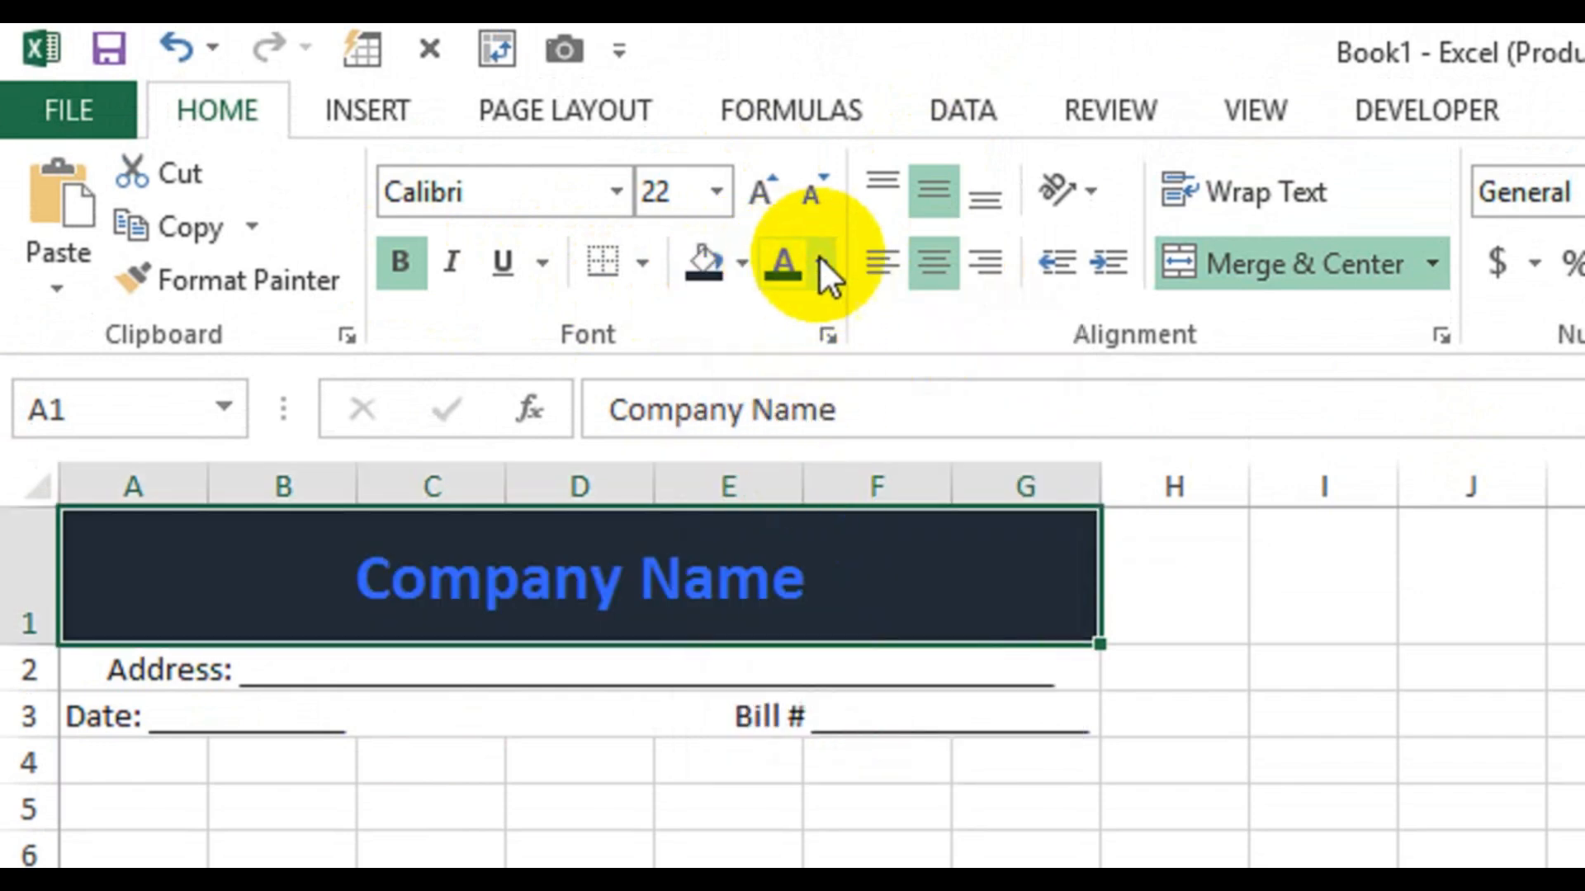
click(822, 262)
click(791, 421)
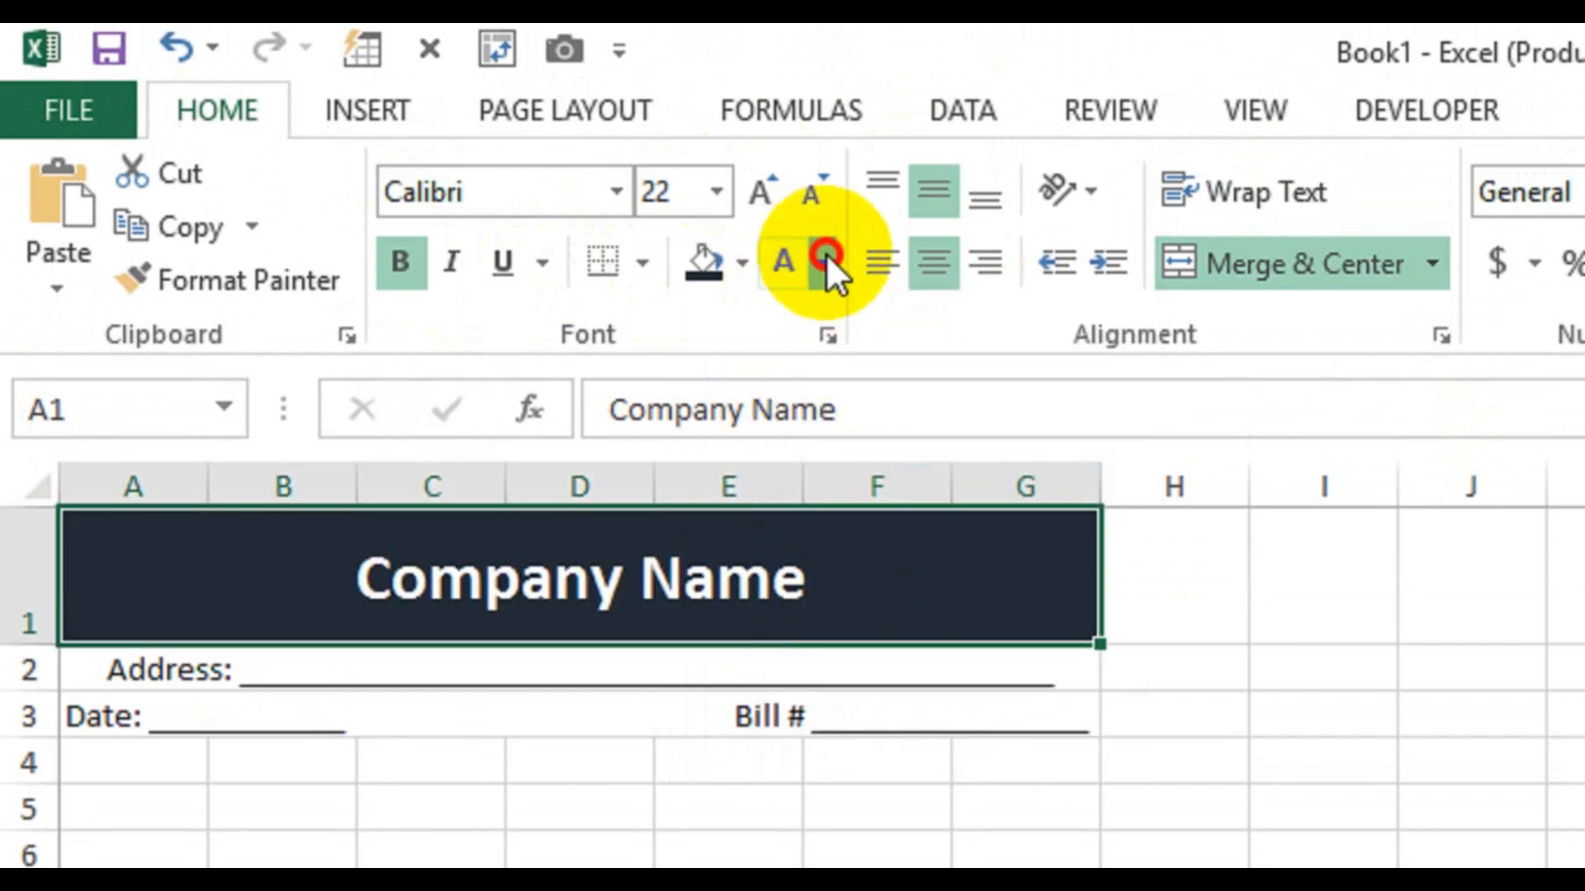
click(821, 262)
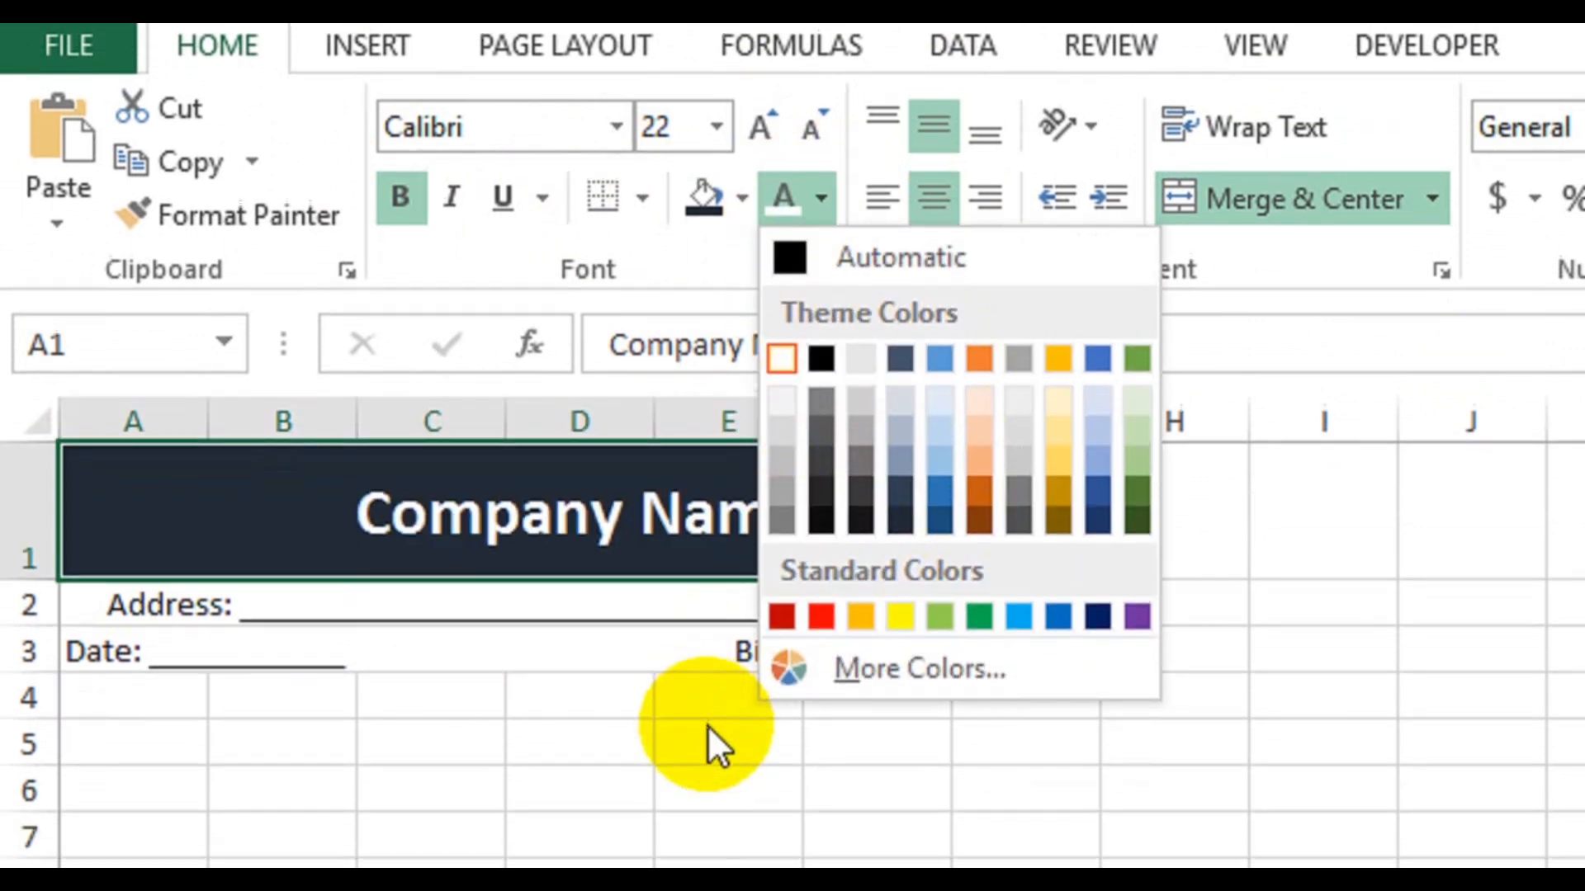
click(707, 787)
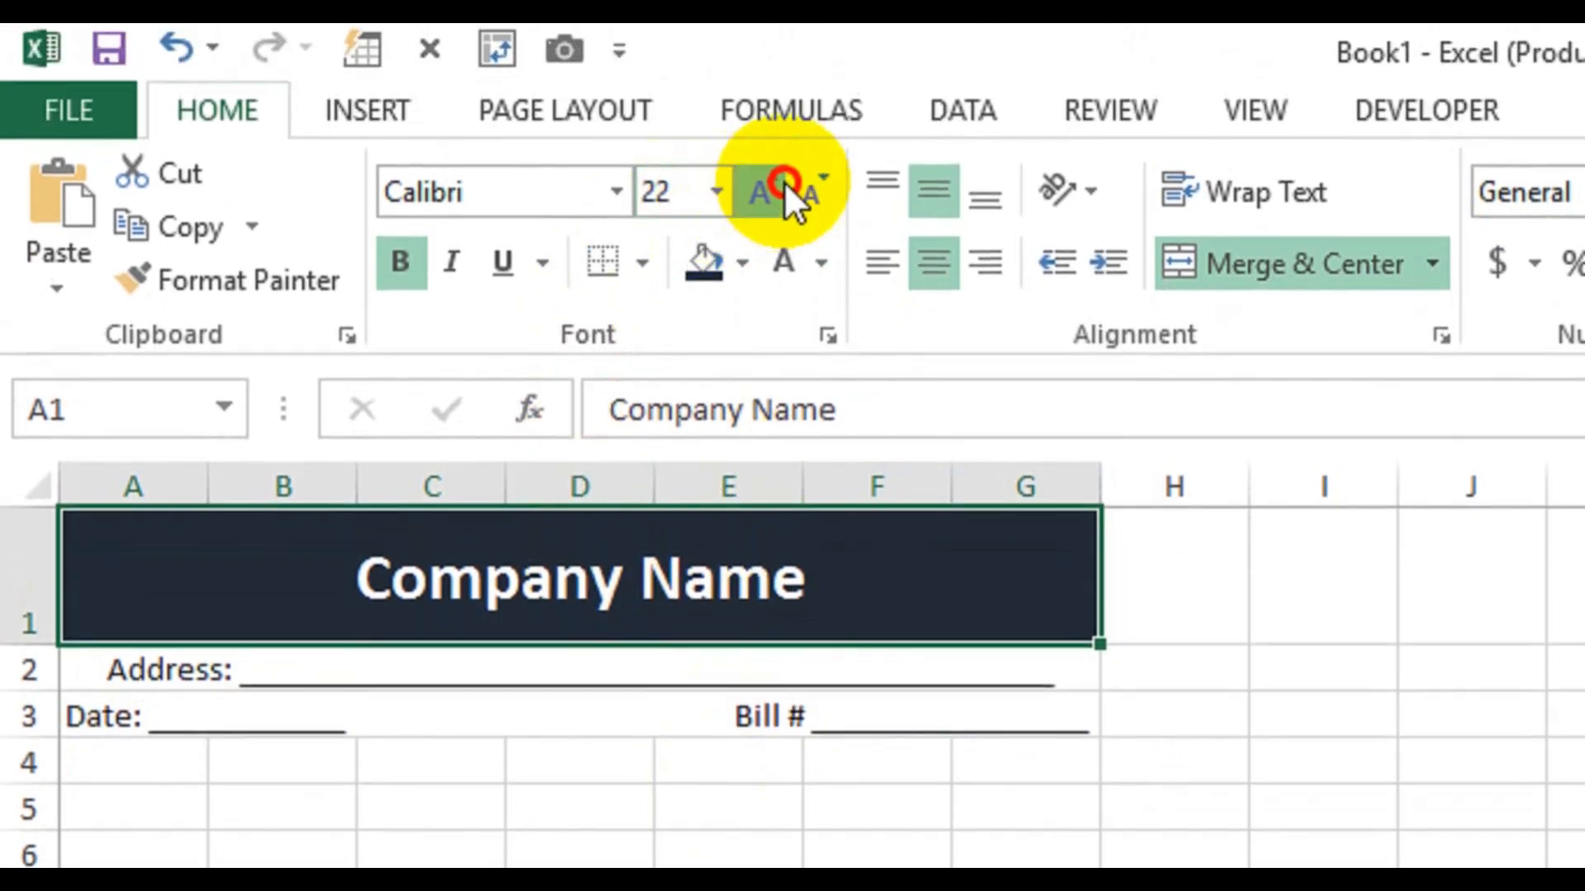
Enlarge the company name to font size 36 and make row 1 slightly taller to fit it
click(780, 128)
click(780, 128)
click(780, 128)
click(780, 128)
drag(42, 644, 49, 681)
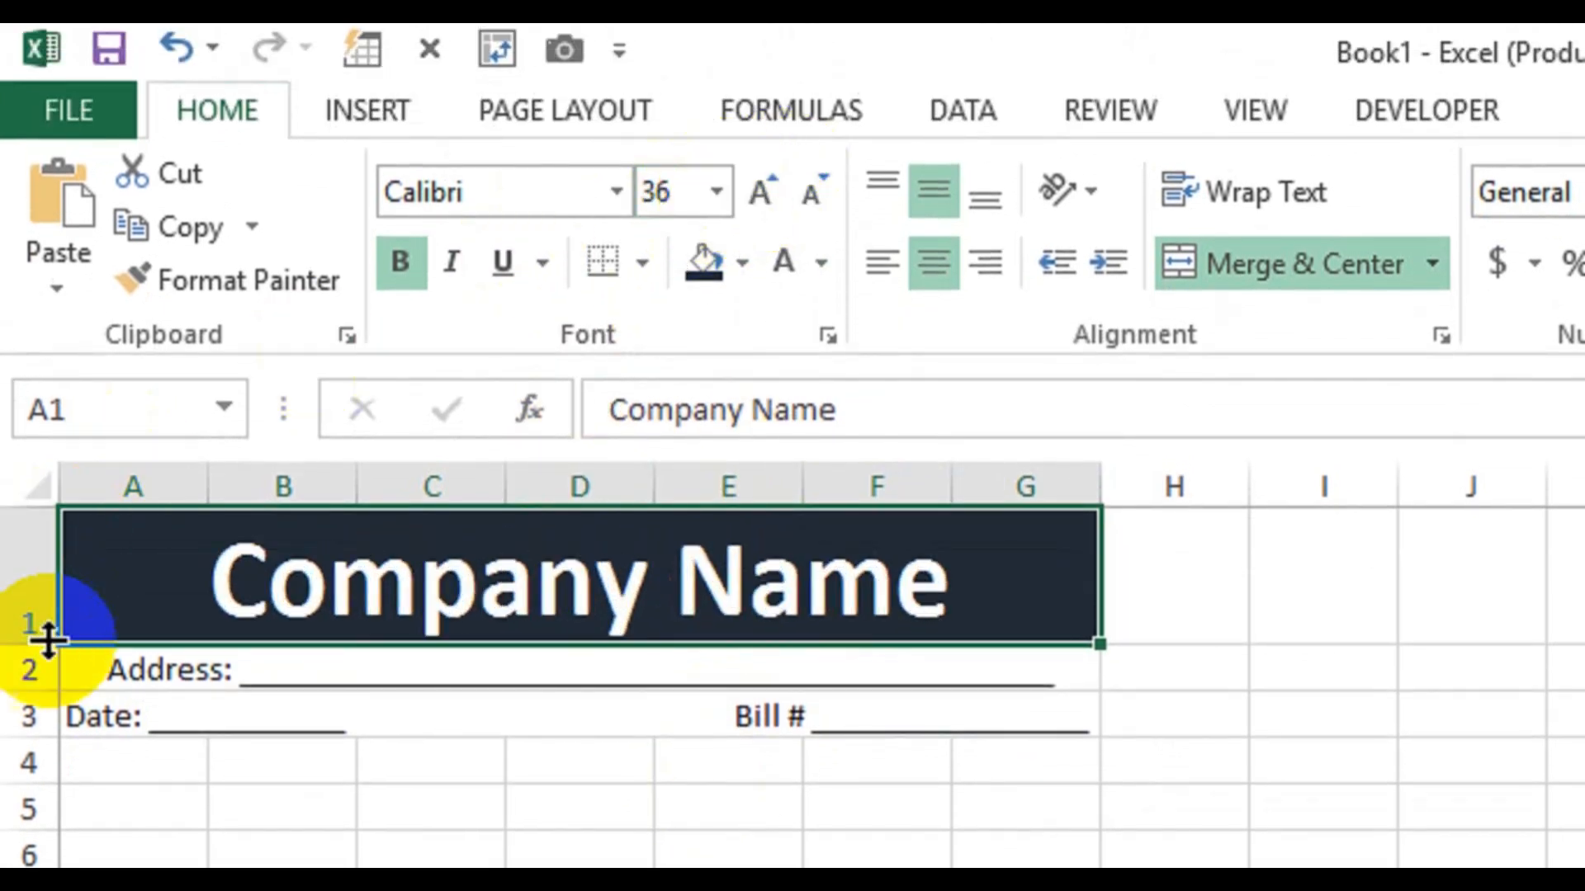
click(255, 820)
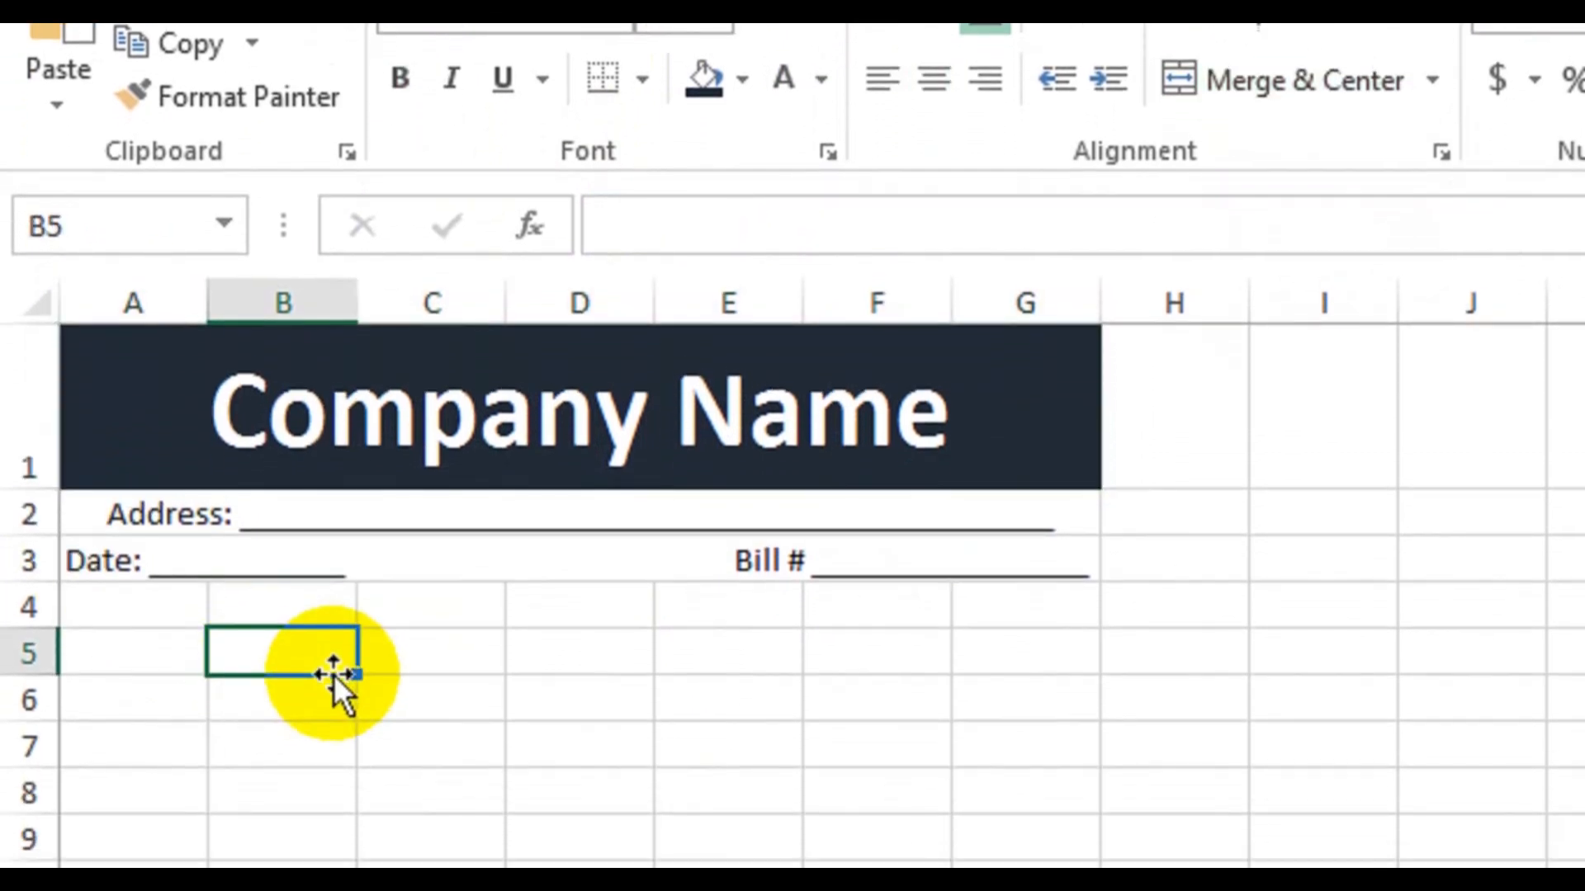
Give the Address row a light blue fill and make its text bold
click(260, 668)
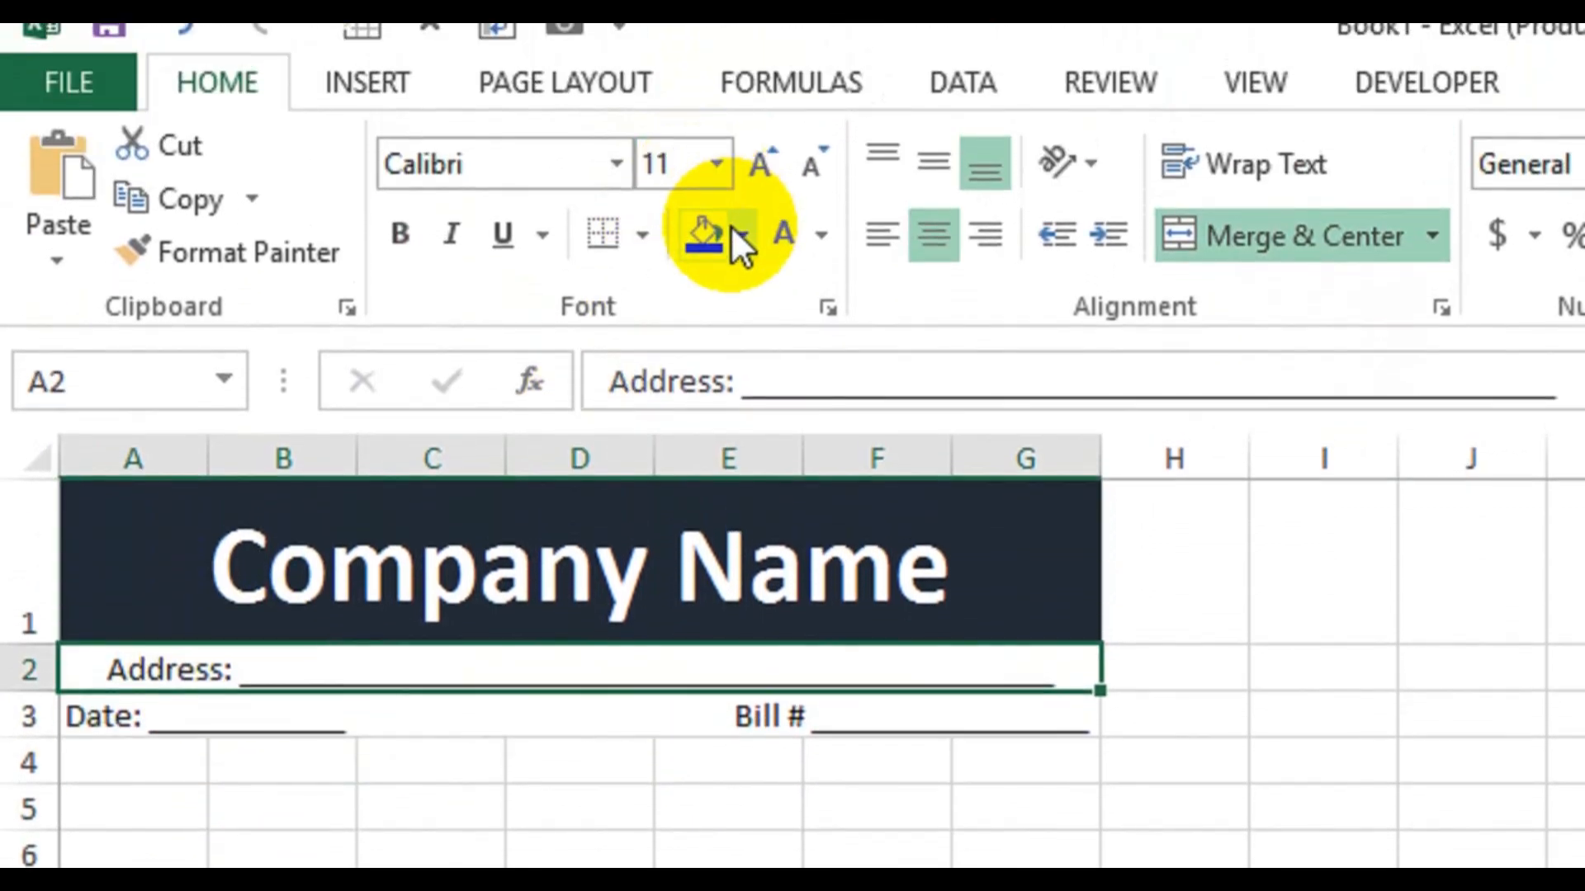
click(742, 70)
click(869, 432)
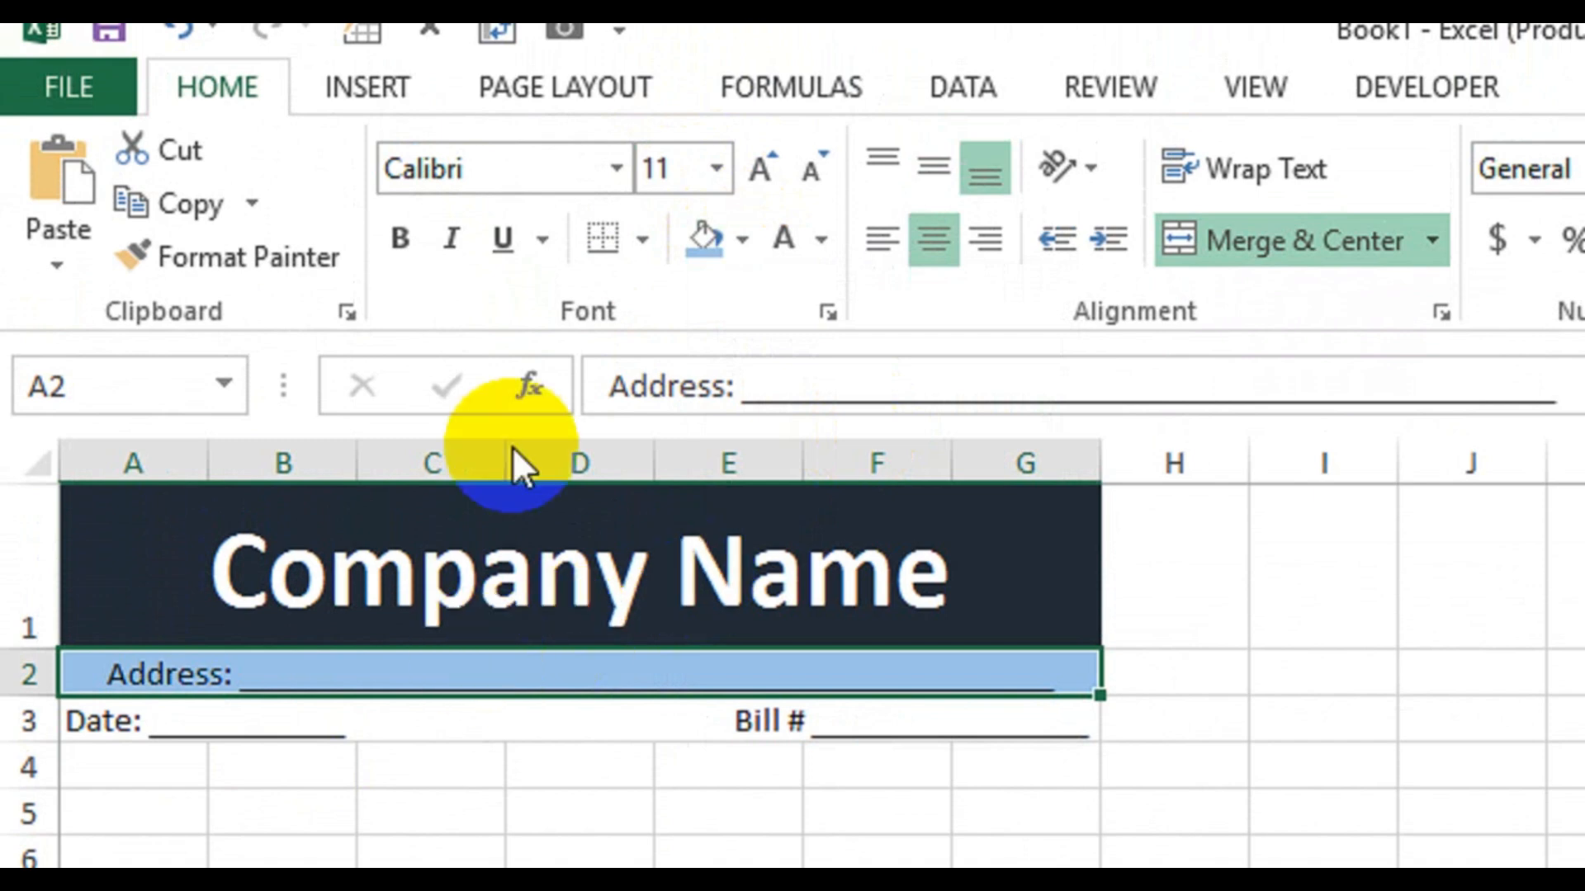
click(400, 238)
Give the Date and Bill # row a light blue-gray fill and make its text bold
click(157, 700)
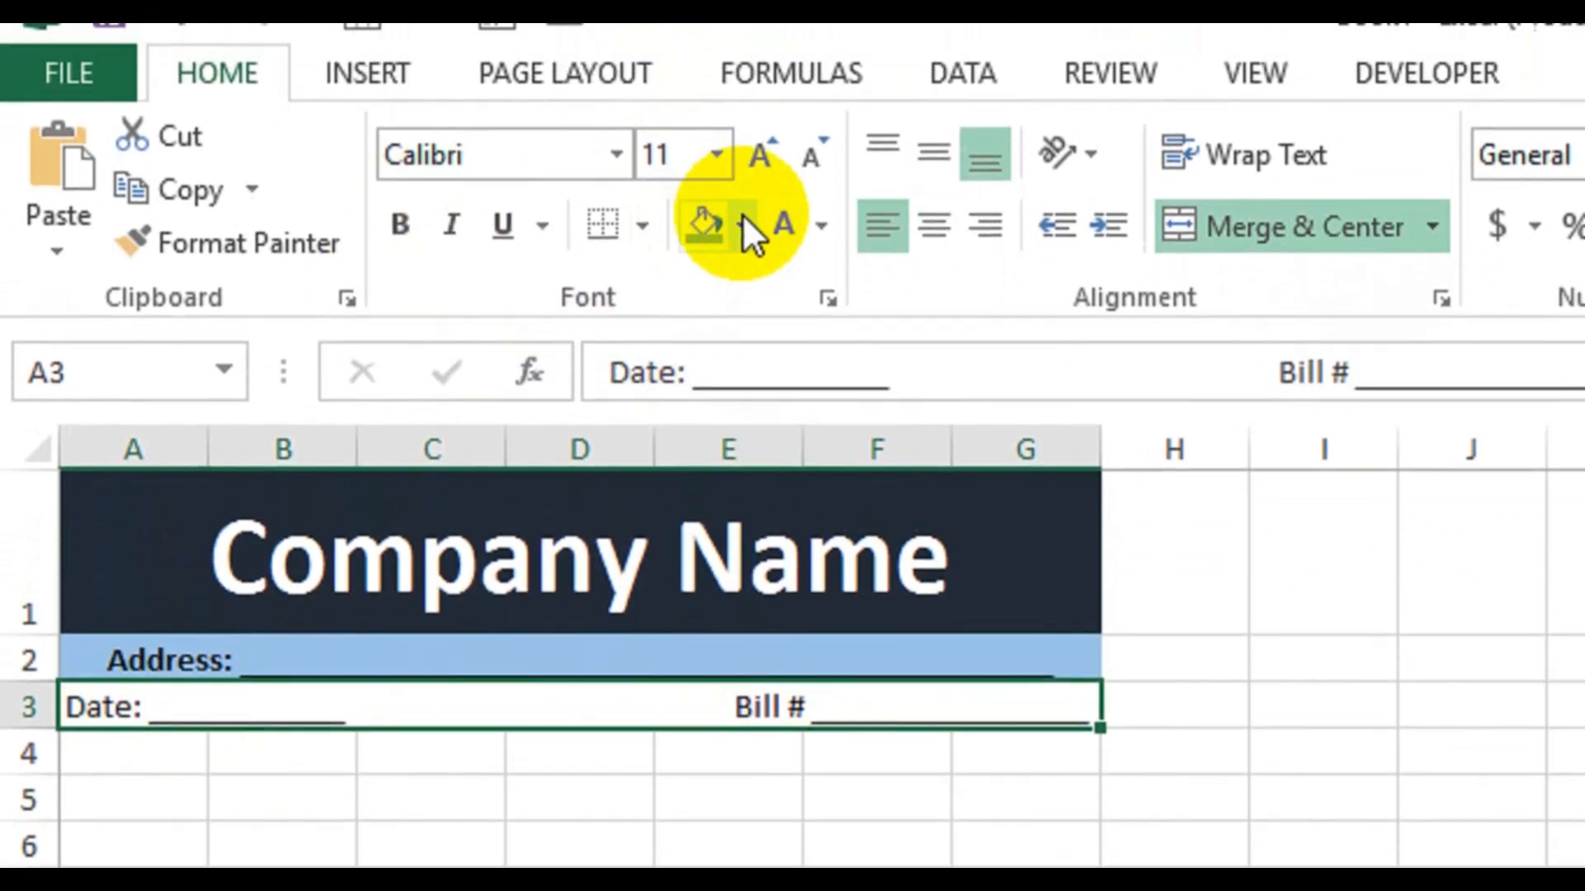
click(742, 225)
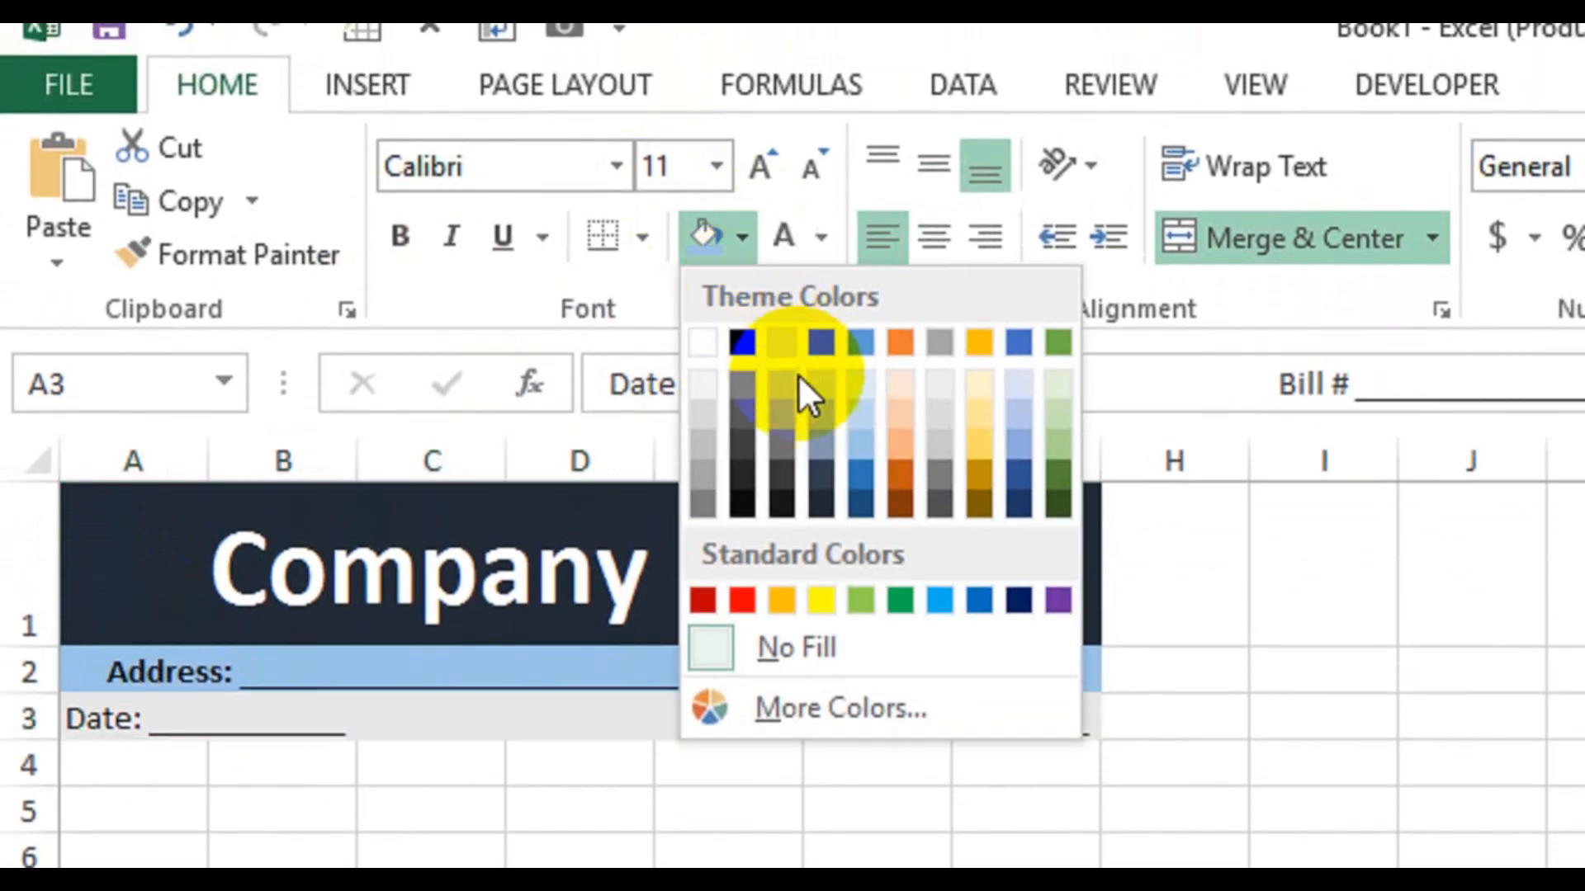
click(816, 418)
click(399, 237)
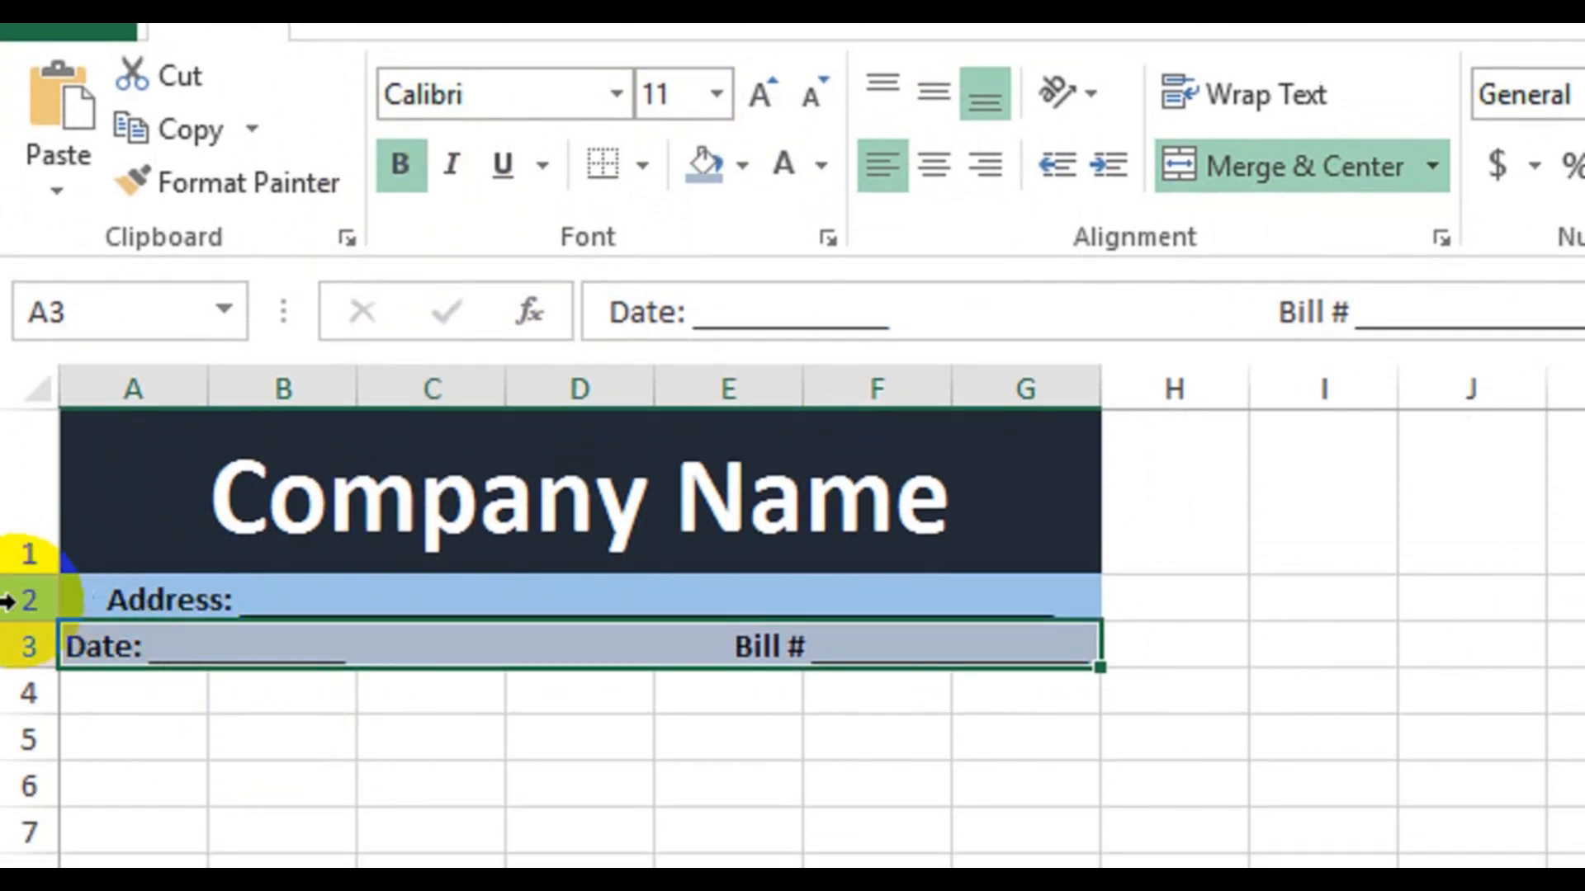
Make rows 2 and 3 slightly taller
drag(28, 669, 21, 711)
drag(32, 623, 33, 630)
click(347, 756)
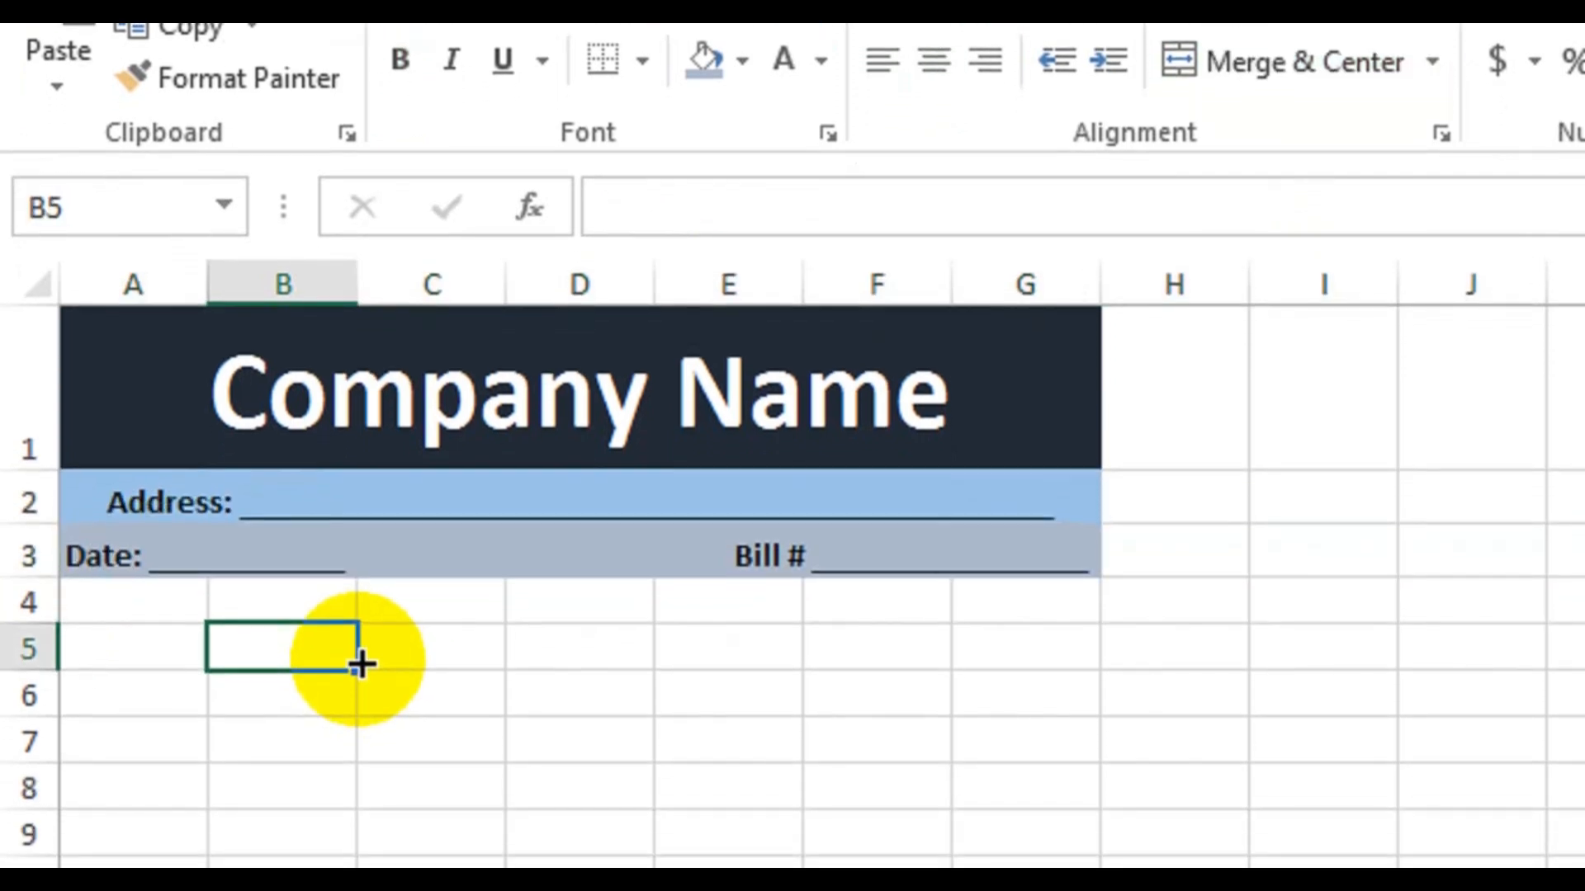
Enter the heading Code # in A4 and merge and center cells B4:C4 beside it
click(156, 599)
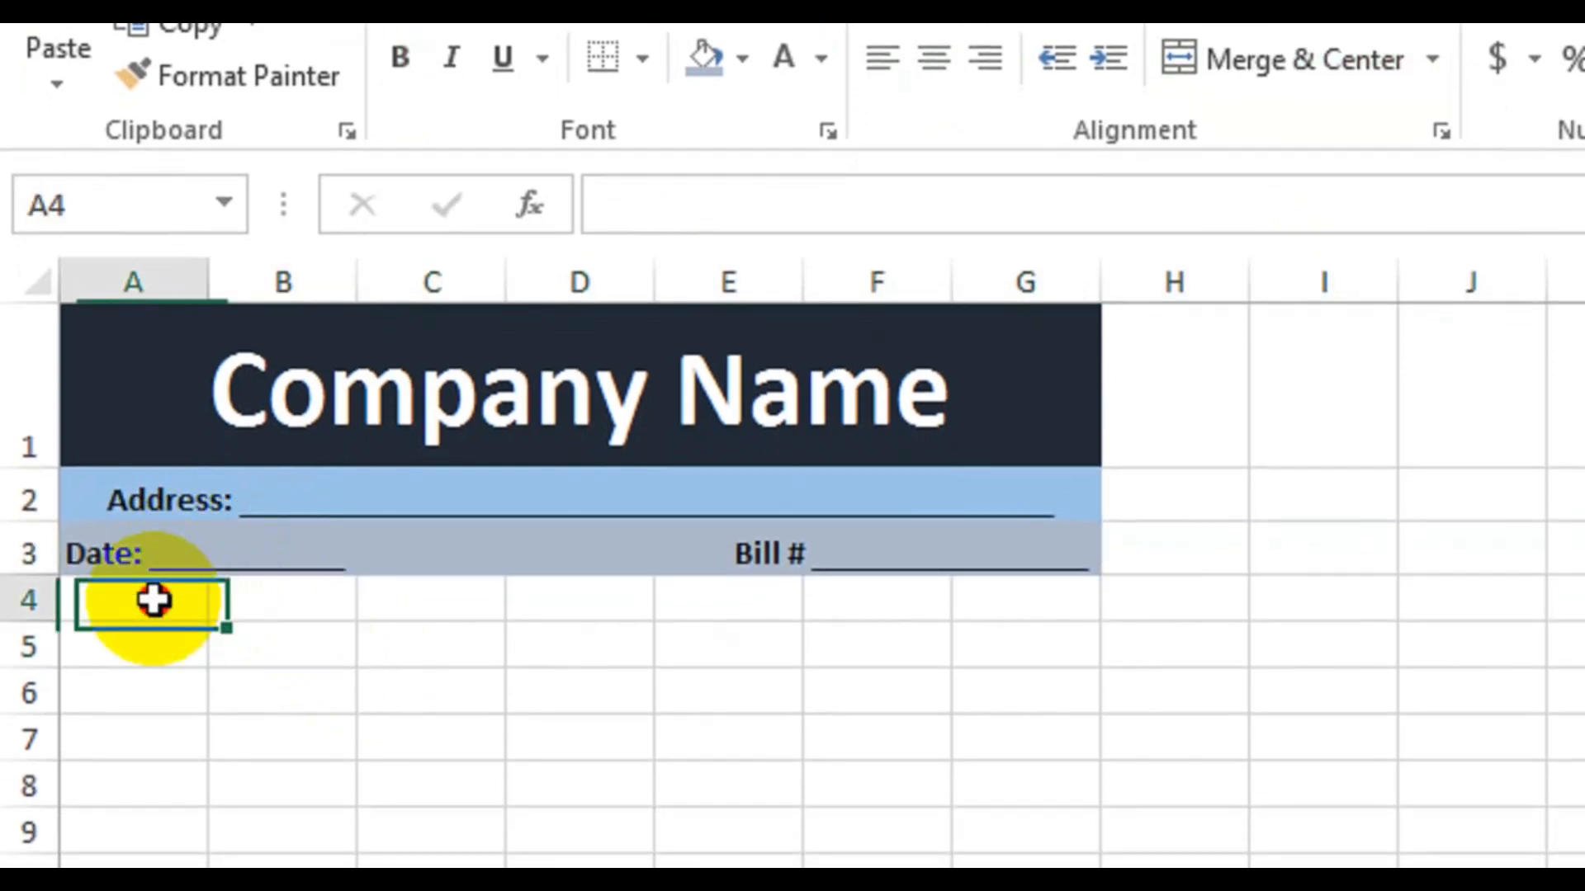
text(Code #)
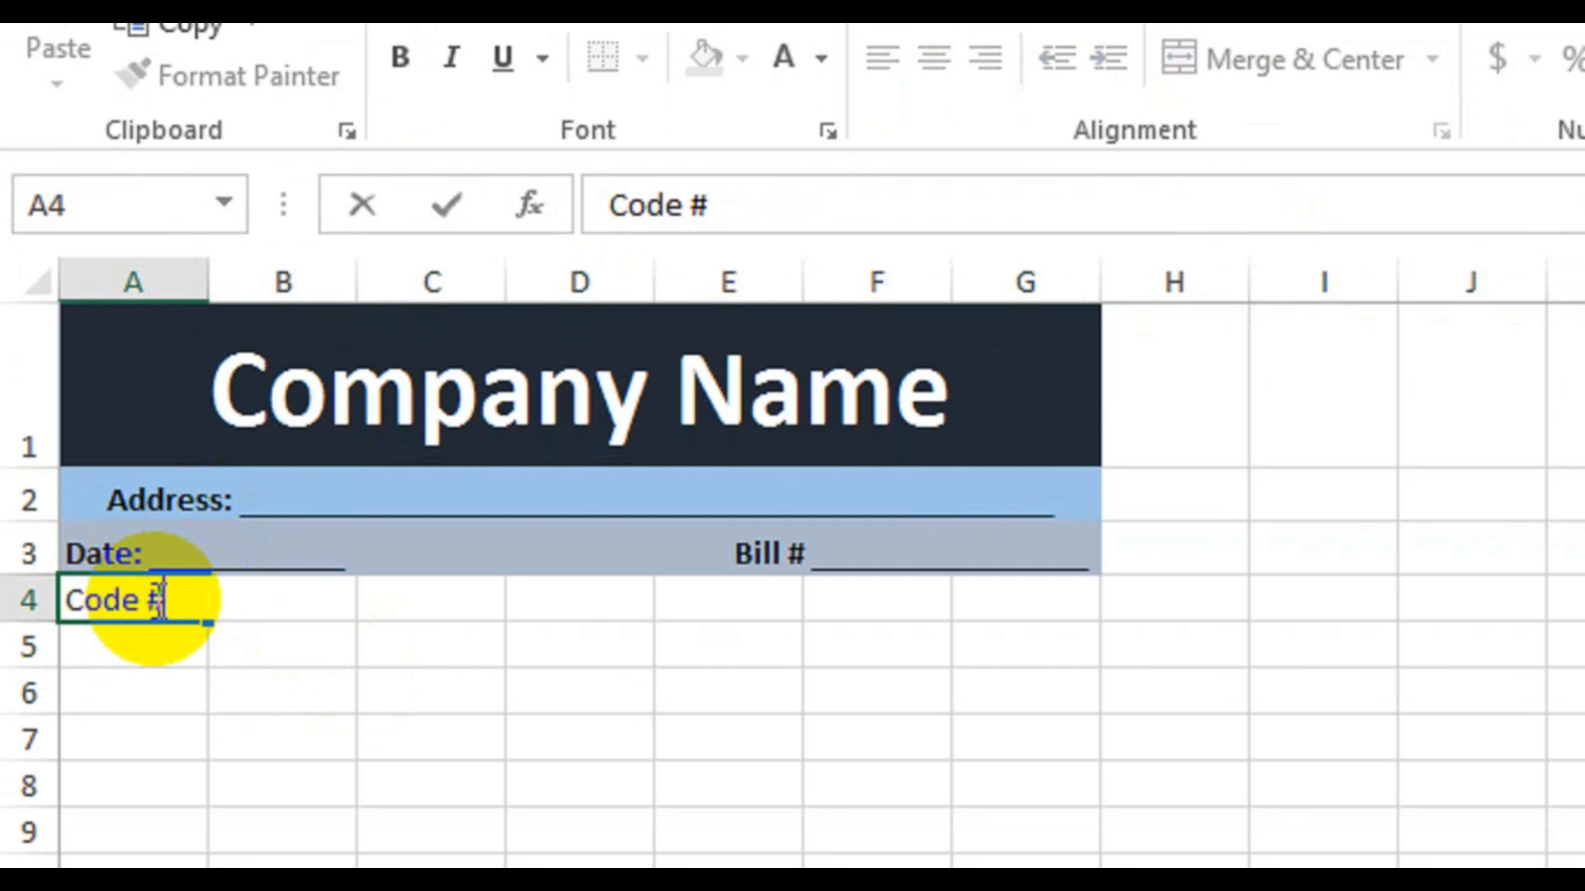
key(Tab)
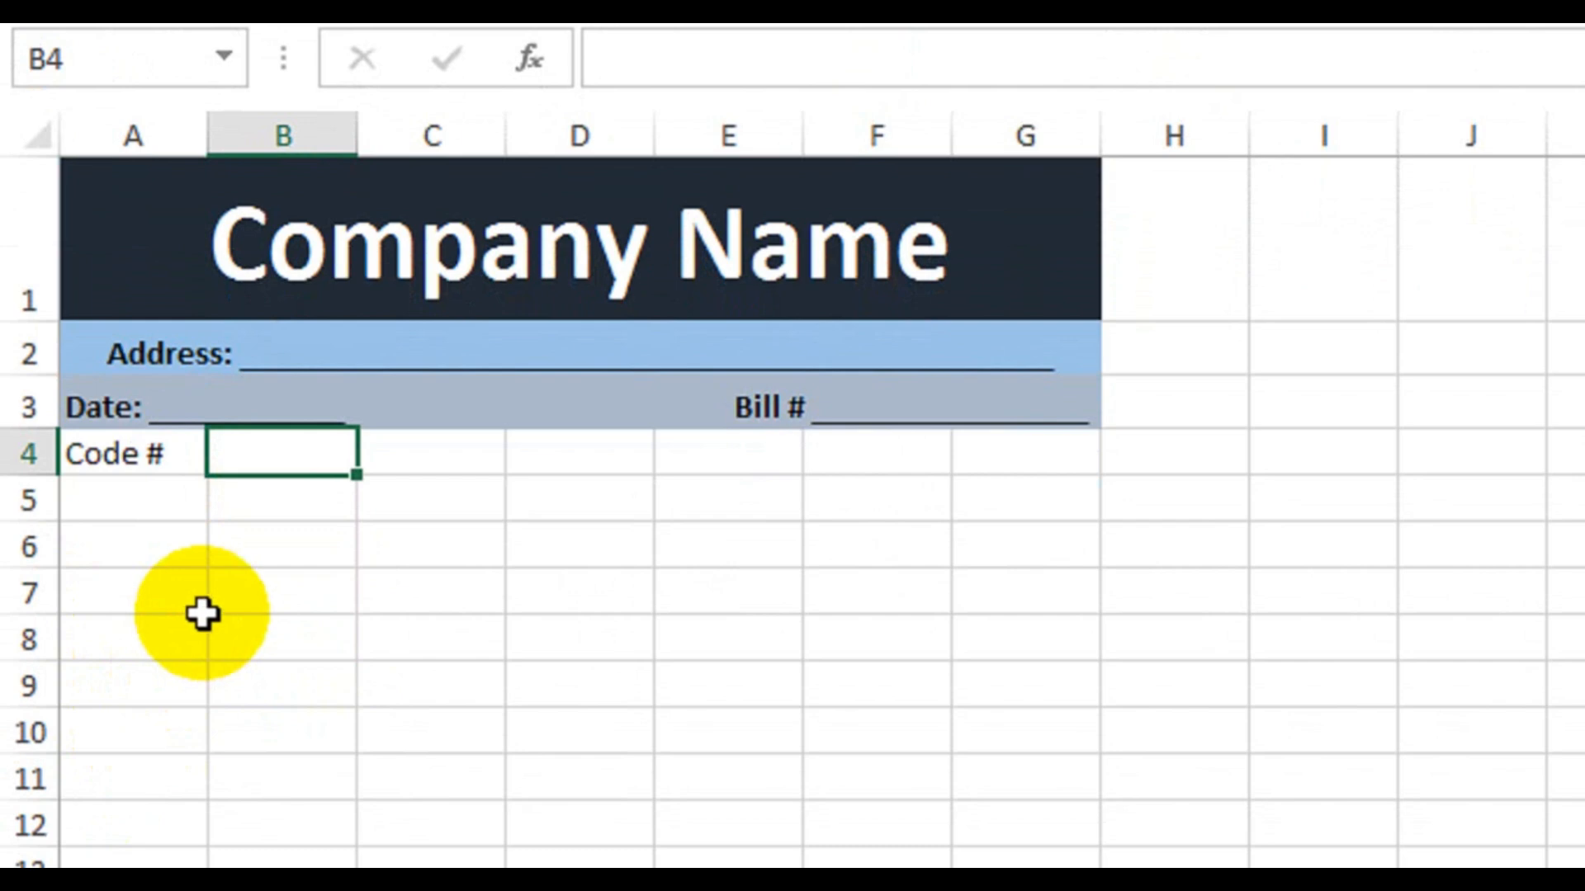
drag(258, 462, 445, 442)
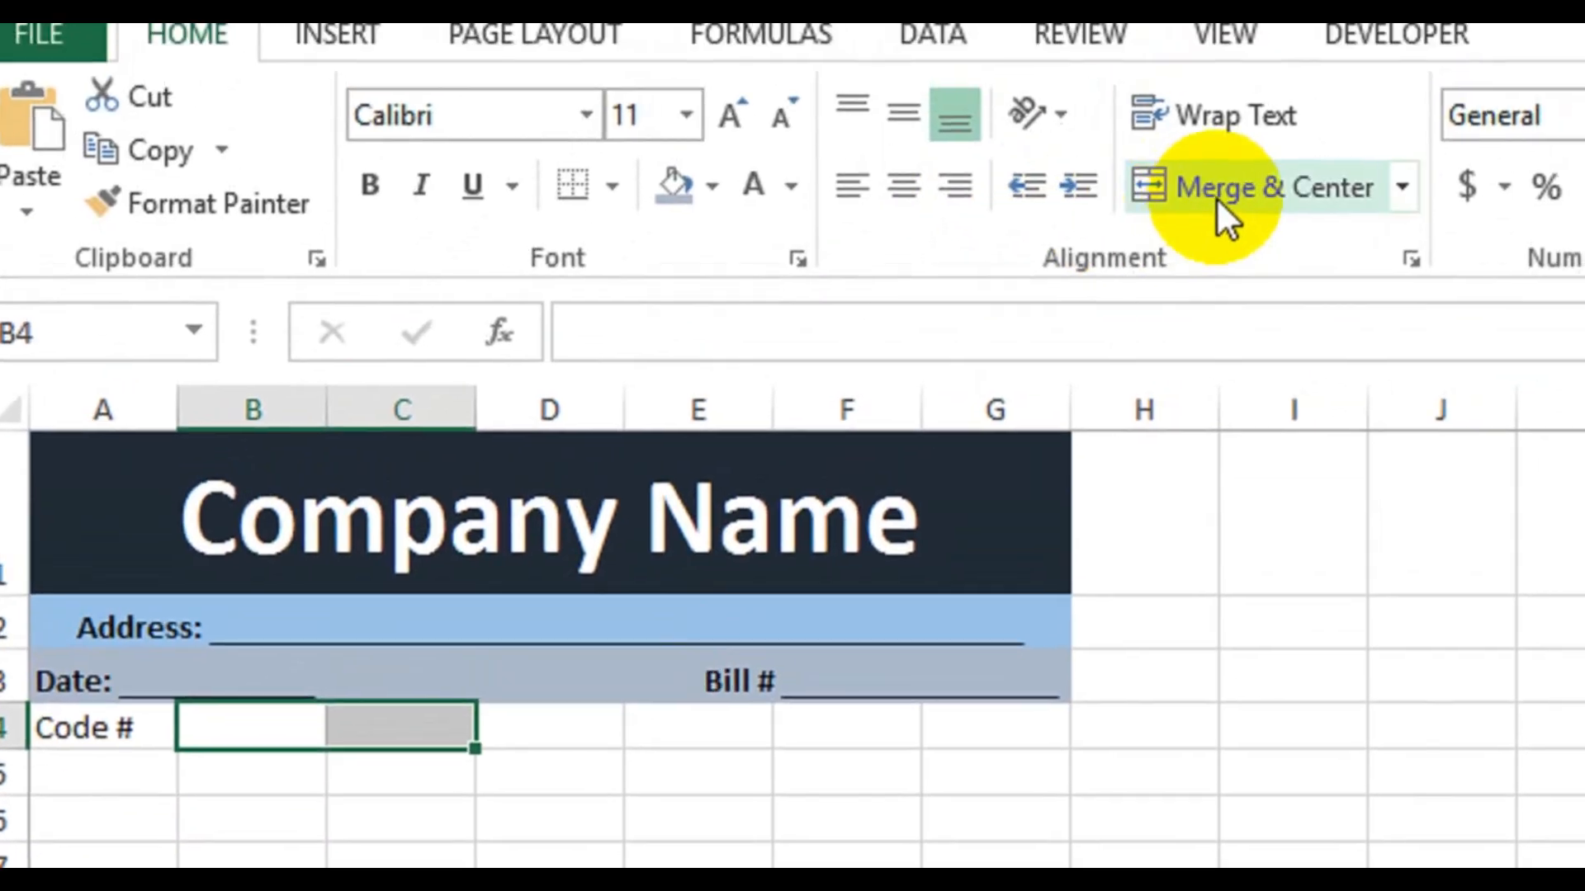
click(1218, 198)
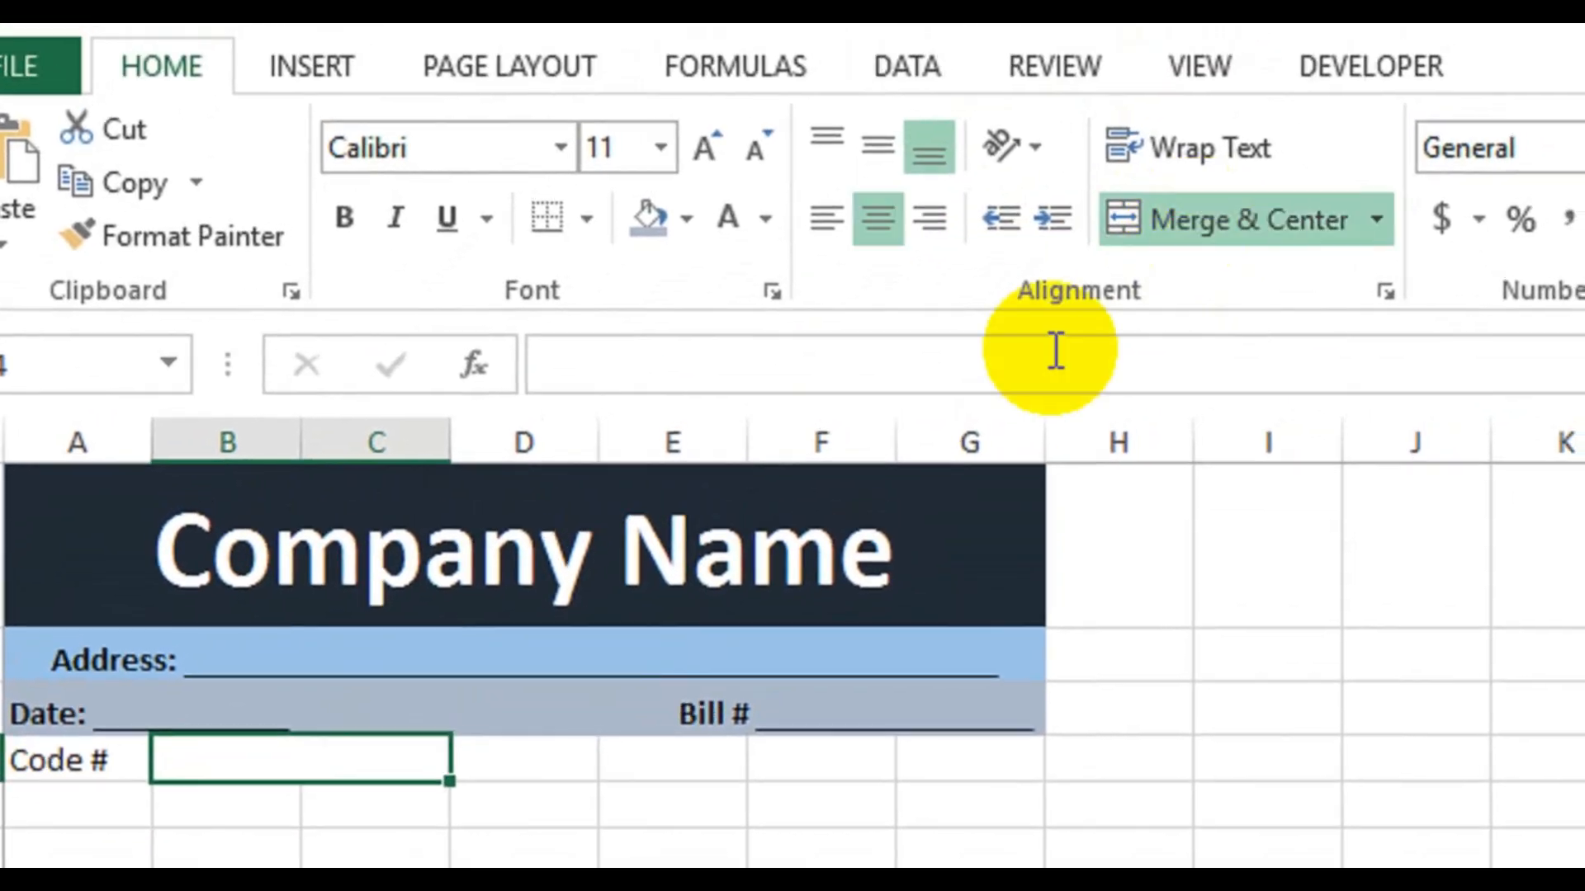
Try to enter Item's Name in C5 and move it into the merged cell B4:C4
click(417, 813)
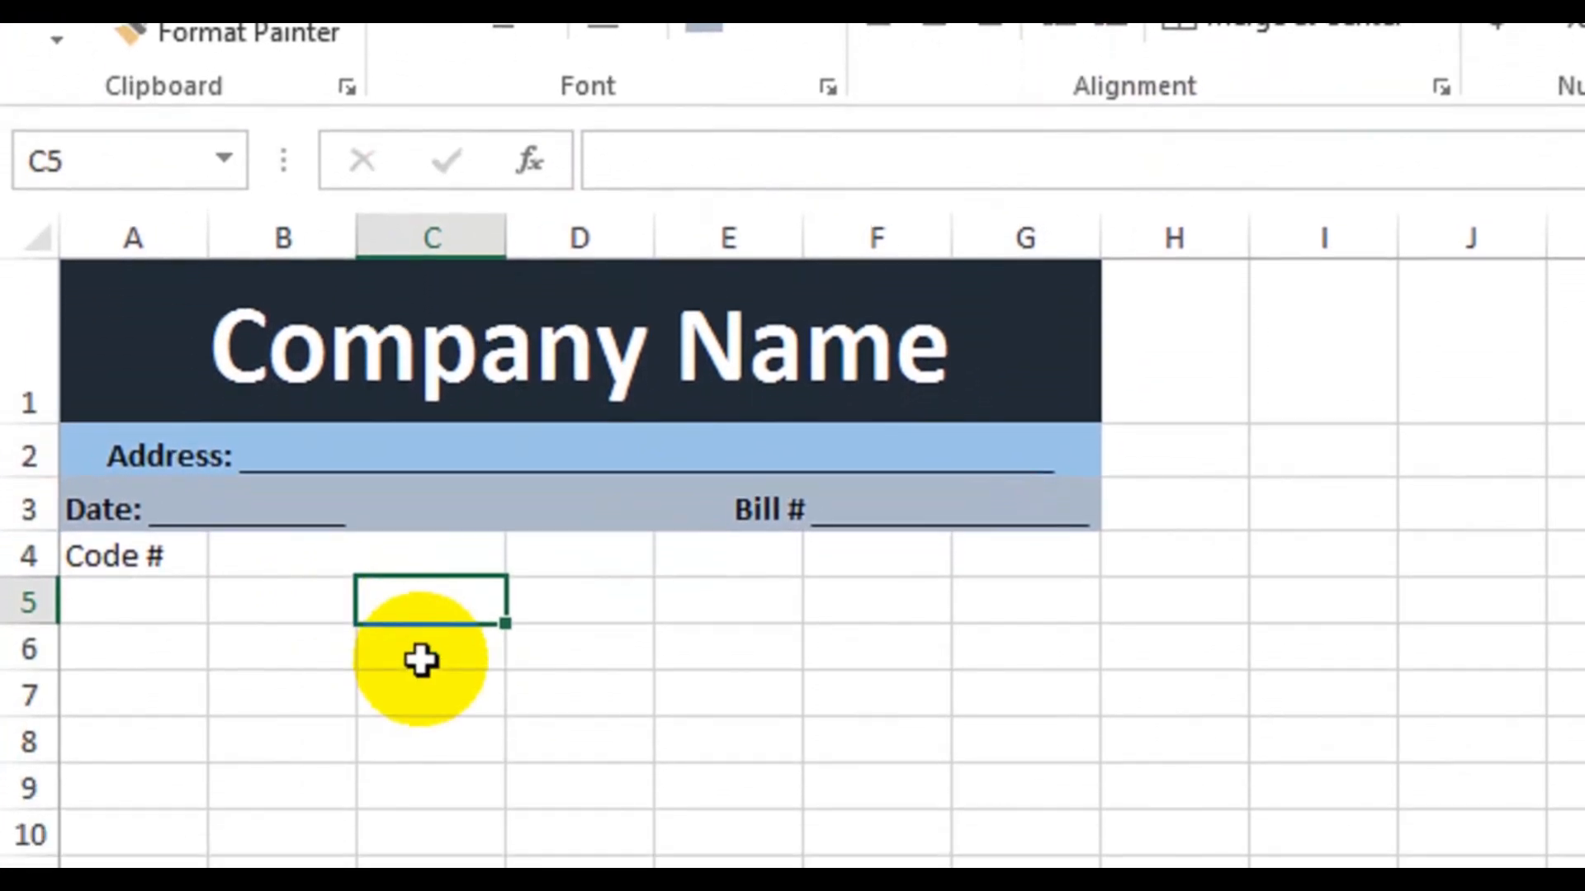
text(Item's Name)
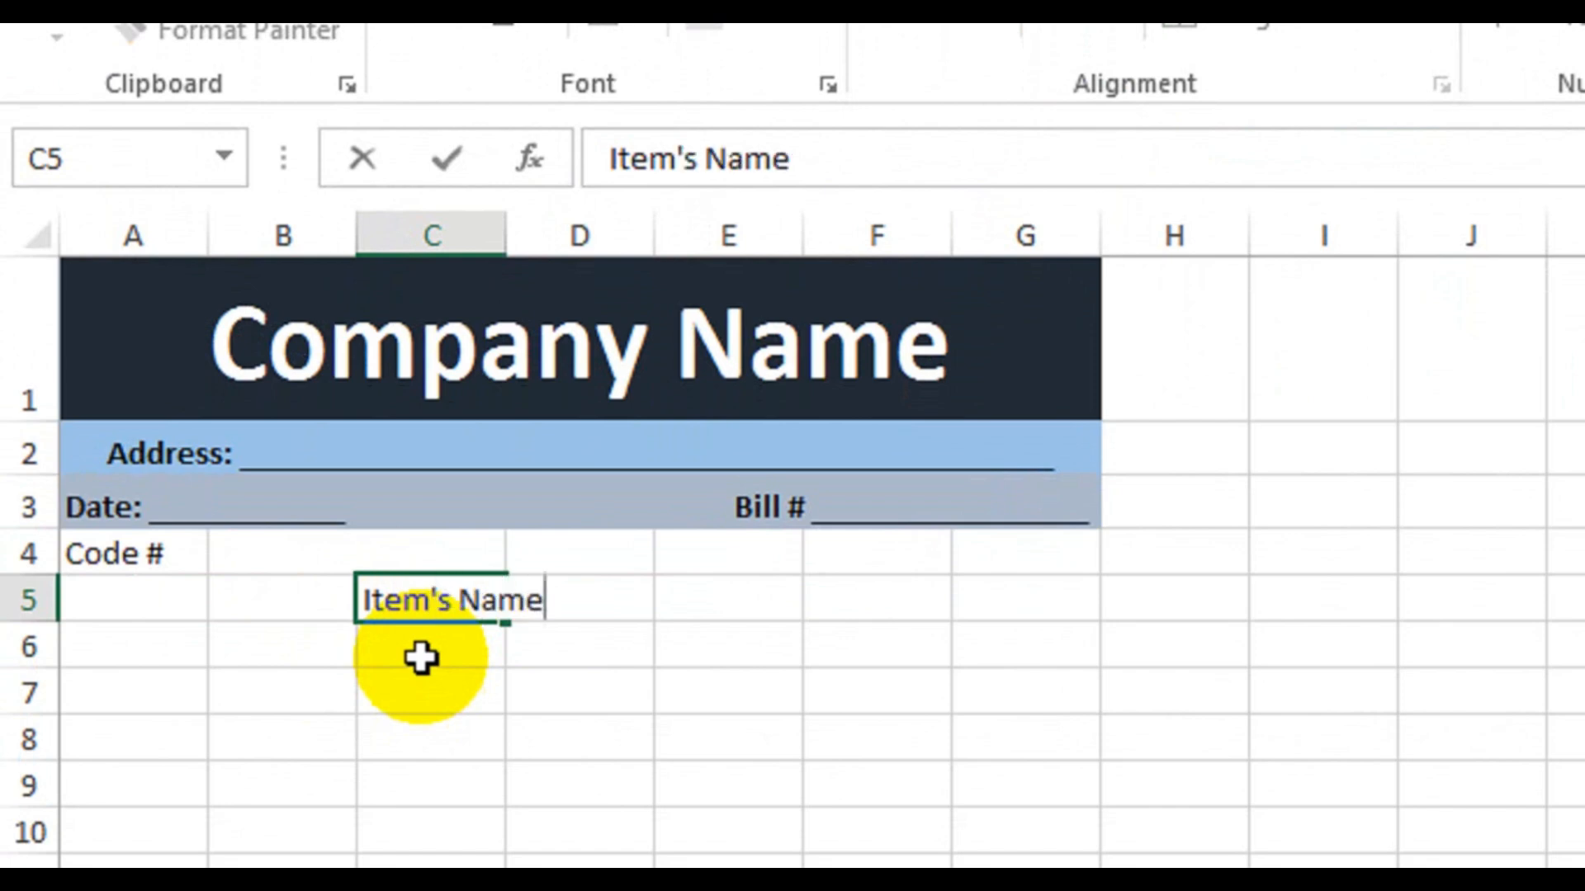
click(421, 658)
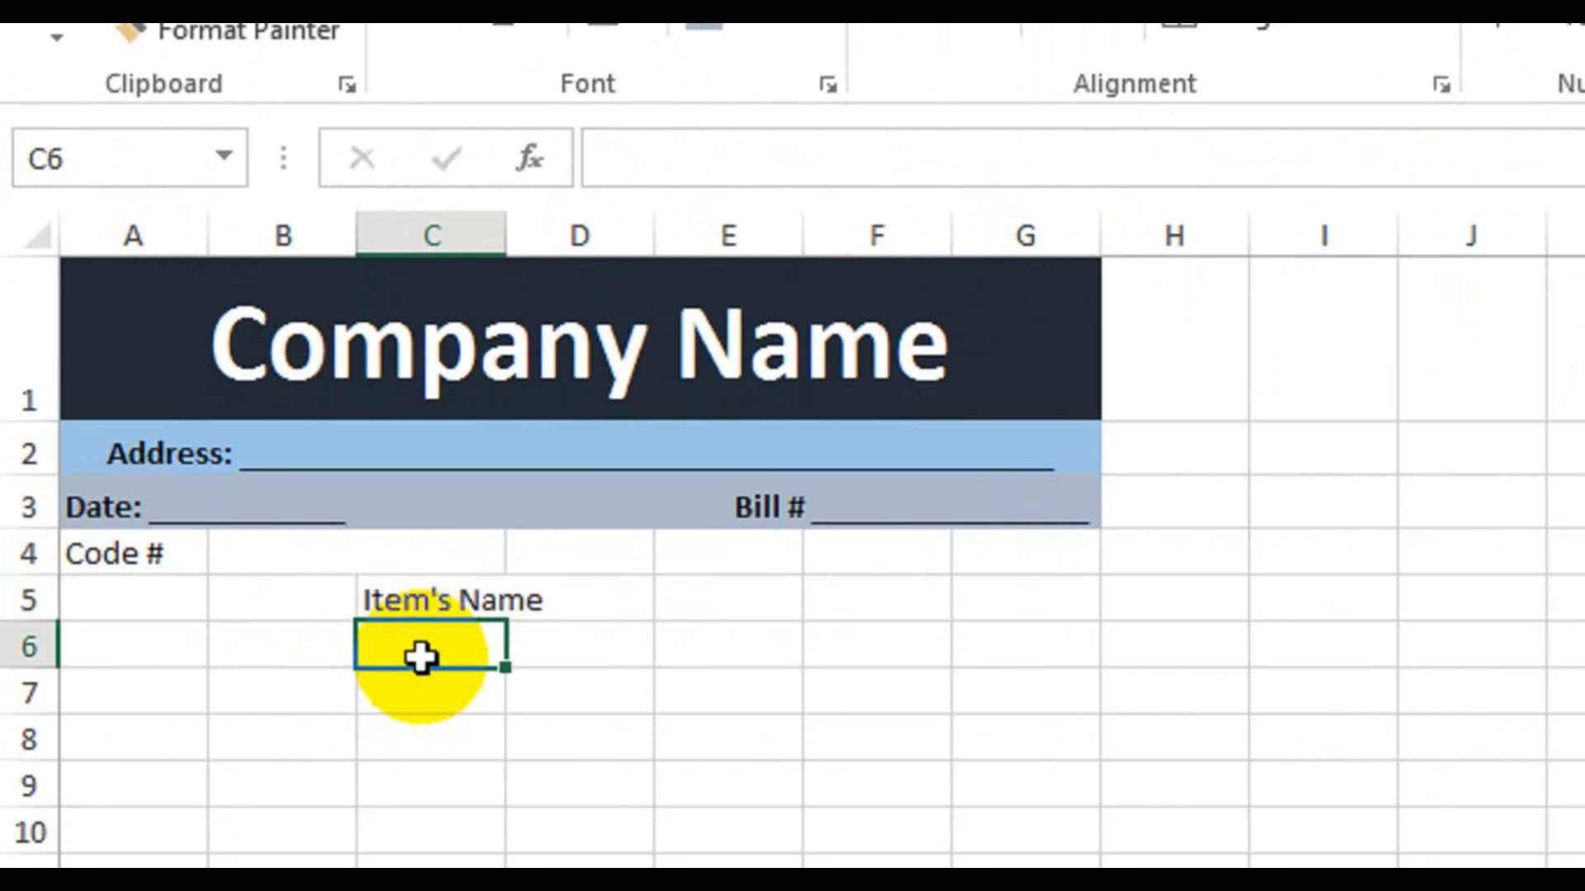
click(433, 601)
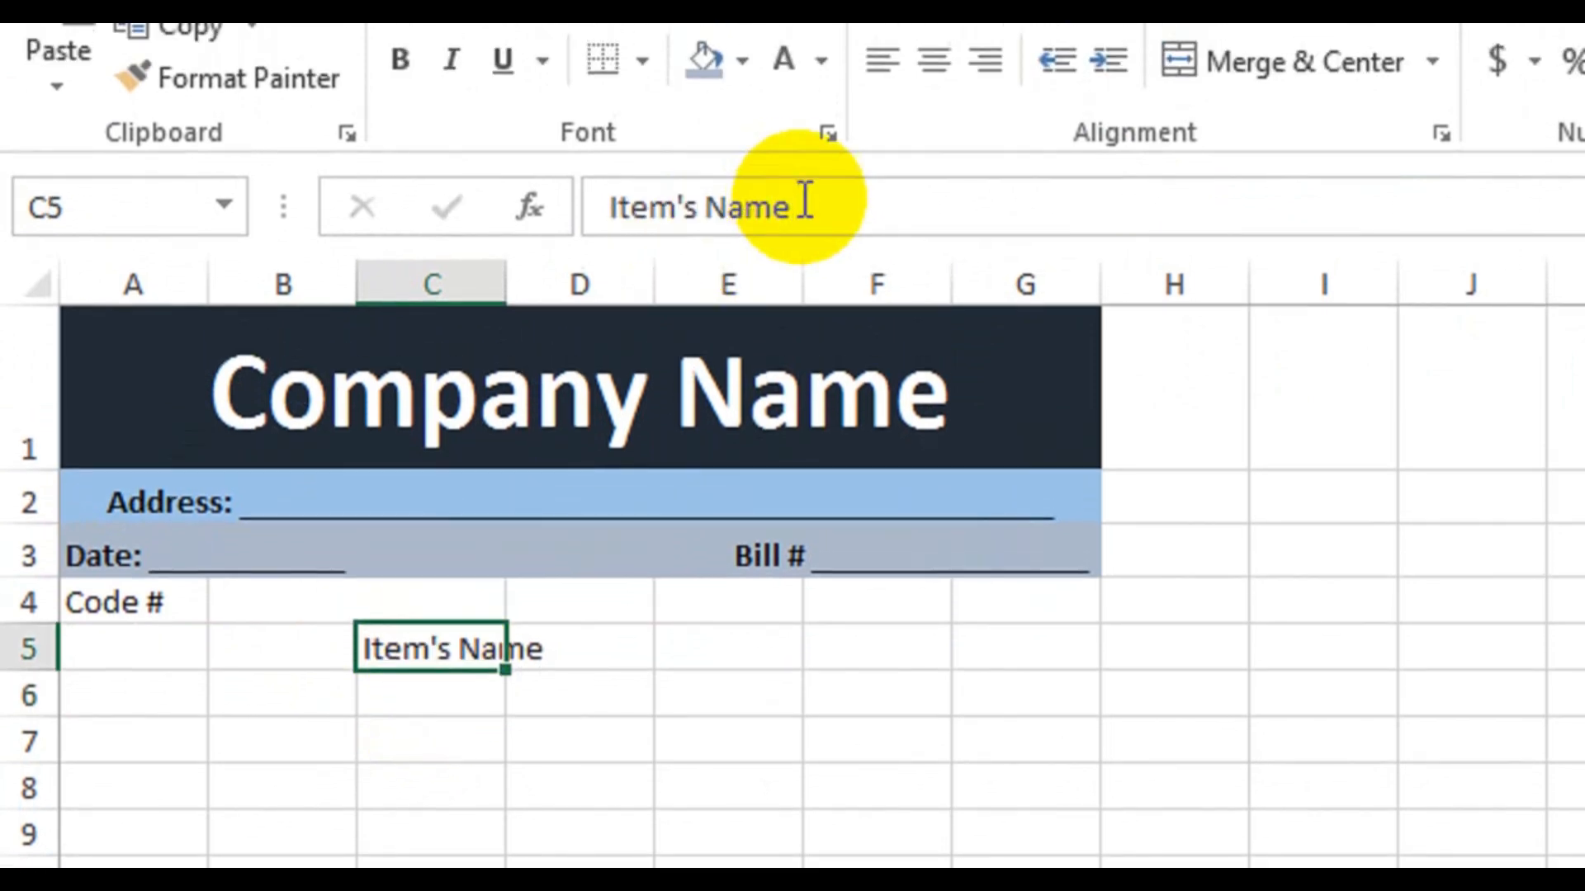
drag(789, 159, 607, 158)
key(Delete)
click(433, 642)
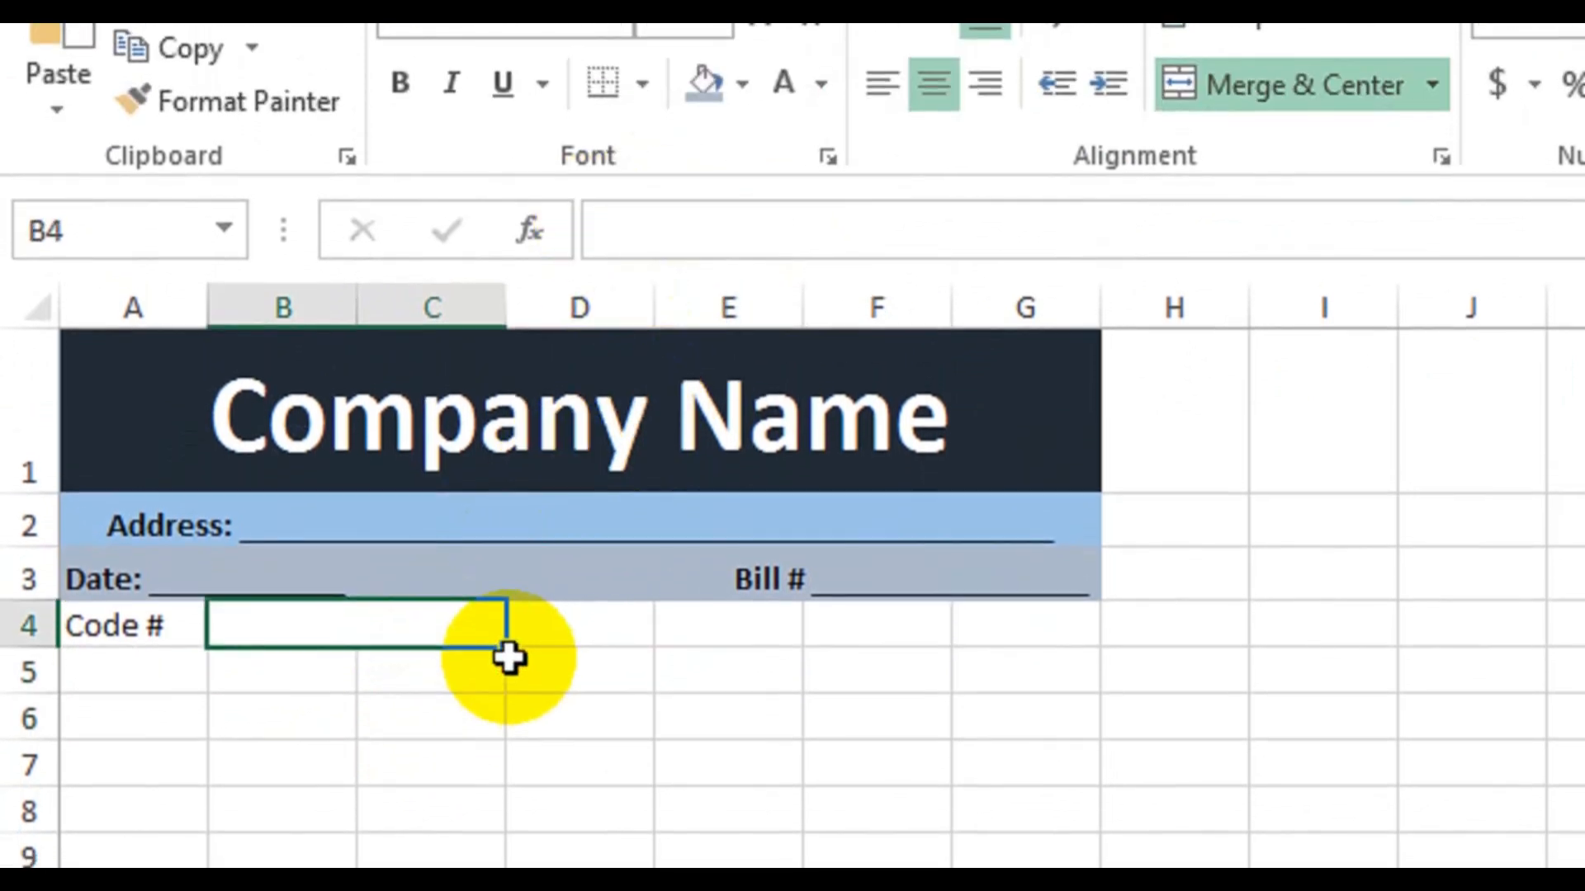
key(ctrl+v)
click(1432, 832)
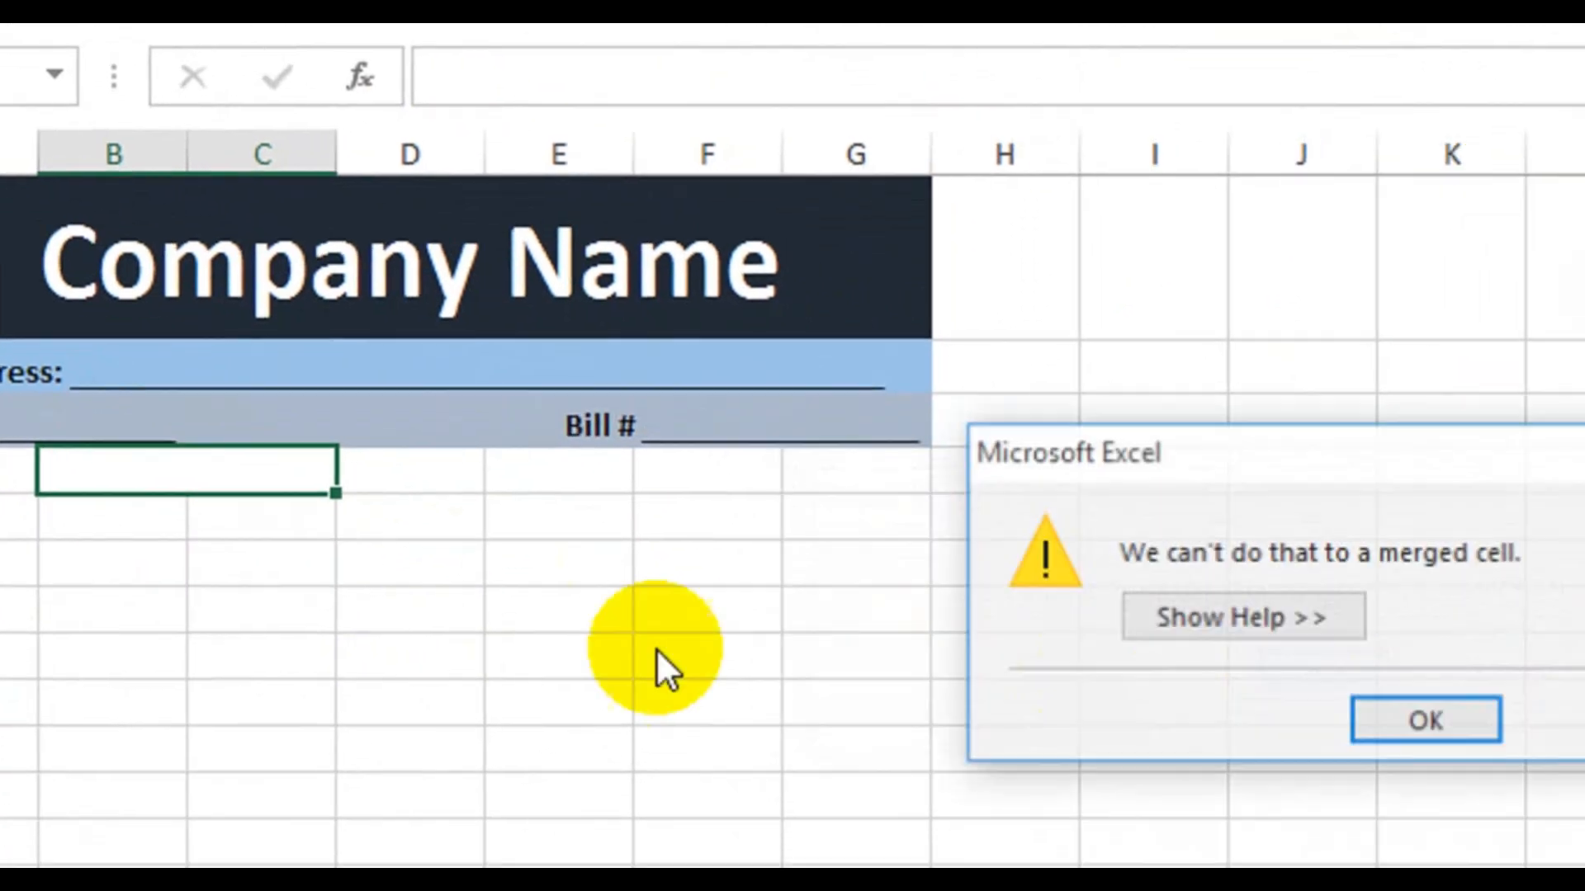
click(1362, 712)
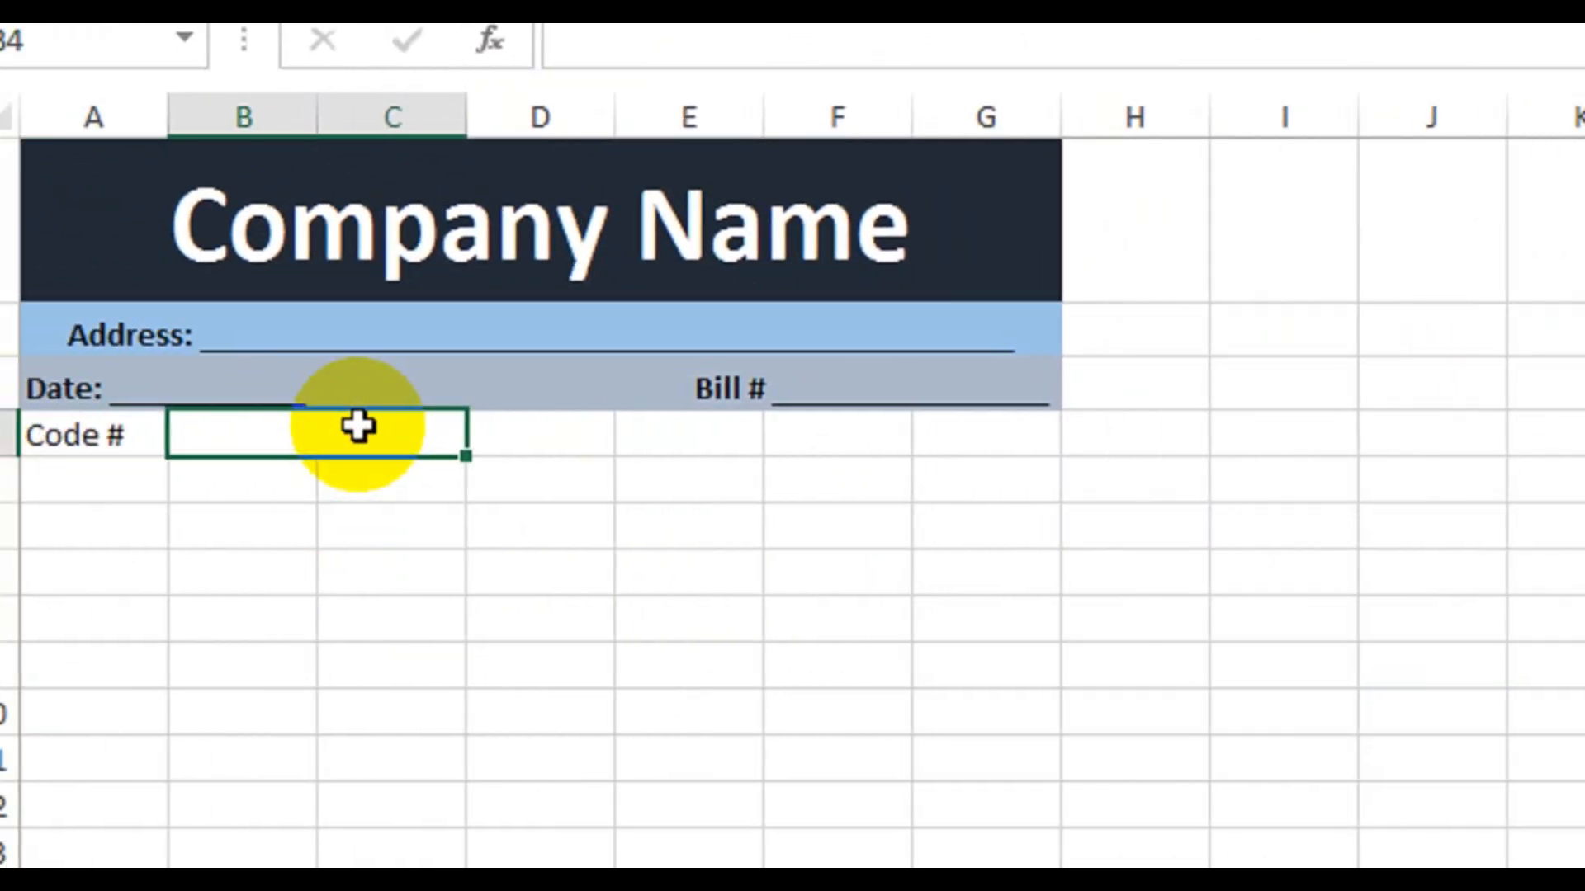
Enter the heading Item's Name in the merged cell B4:C4
double_click(390, 426)
text(Item)
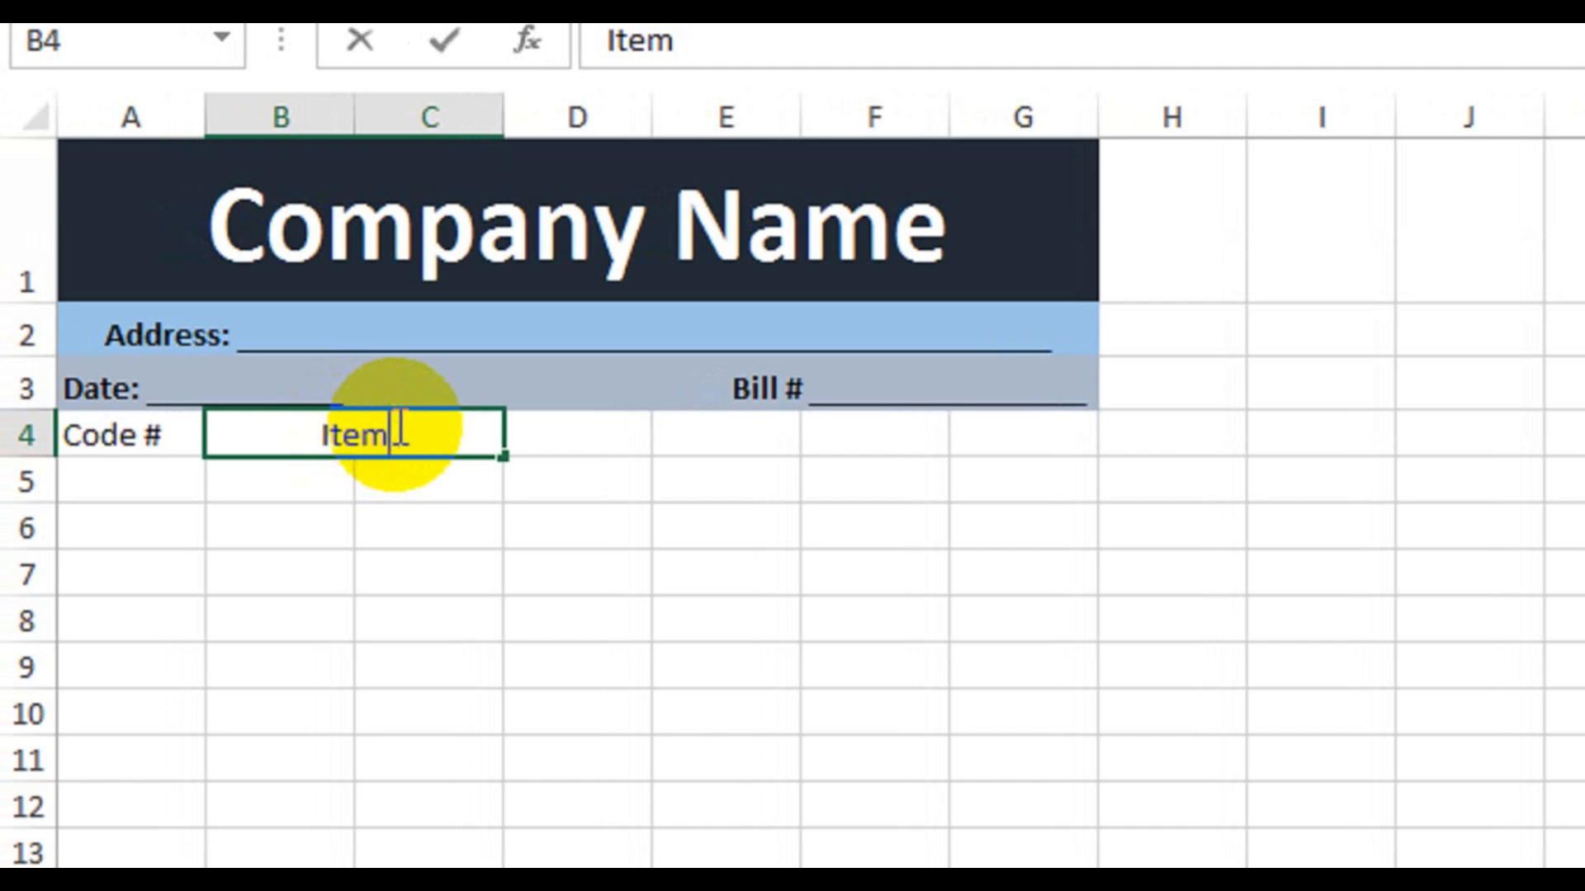
text('s Name)
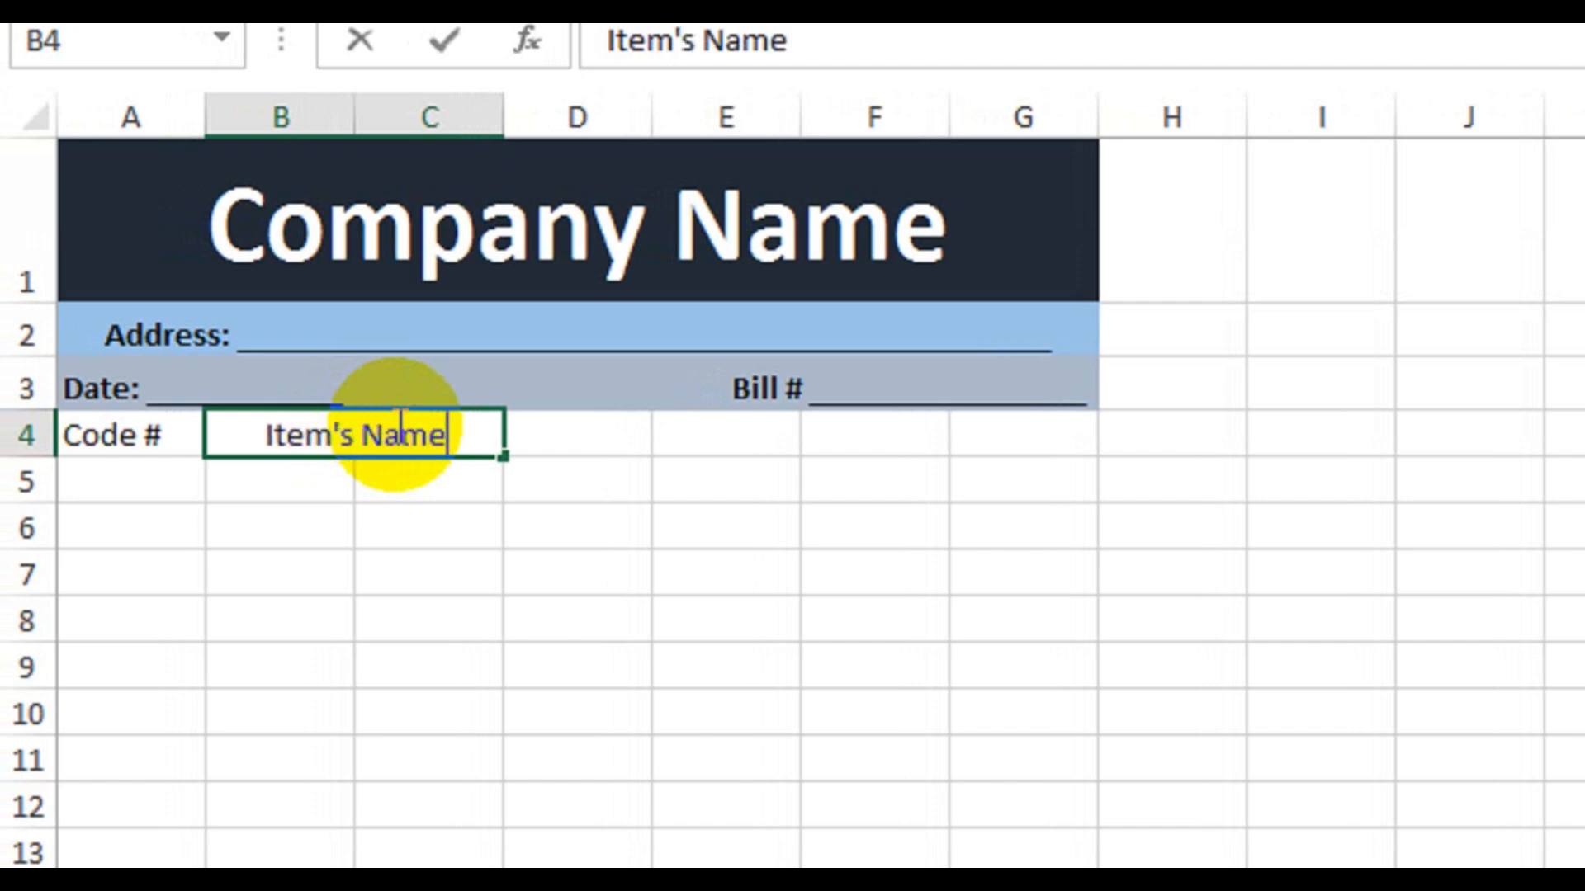
key(Return)
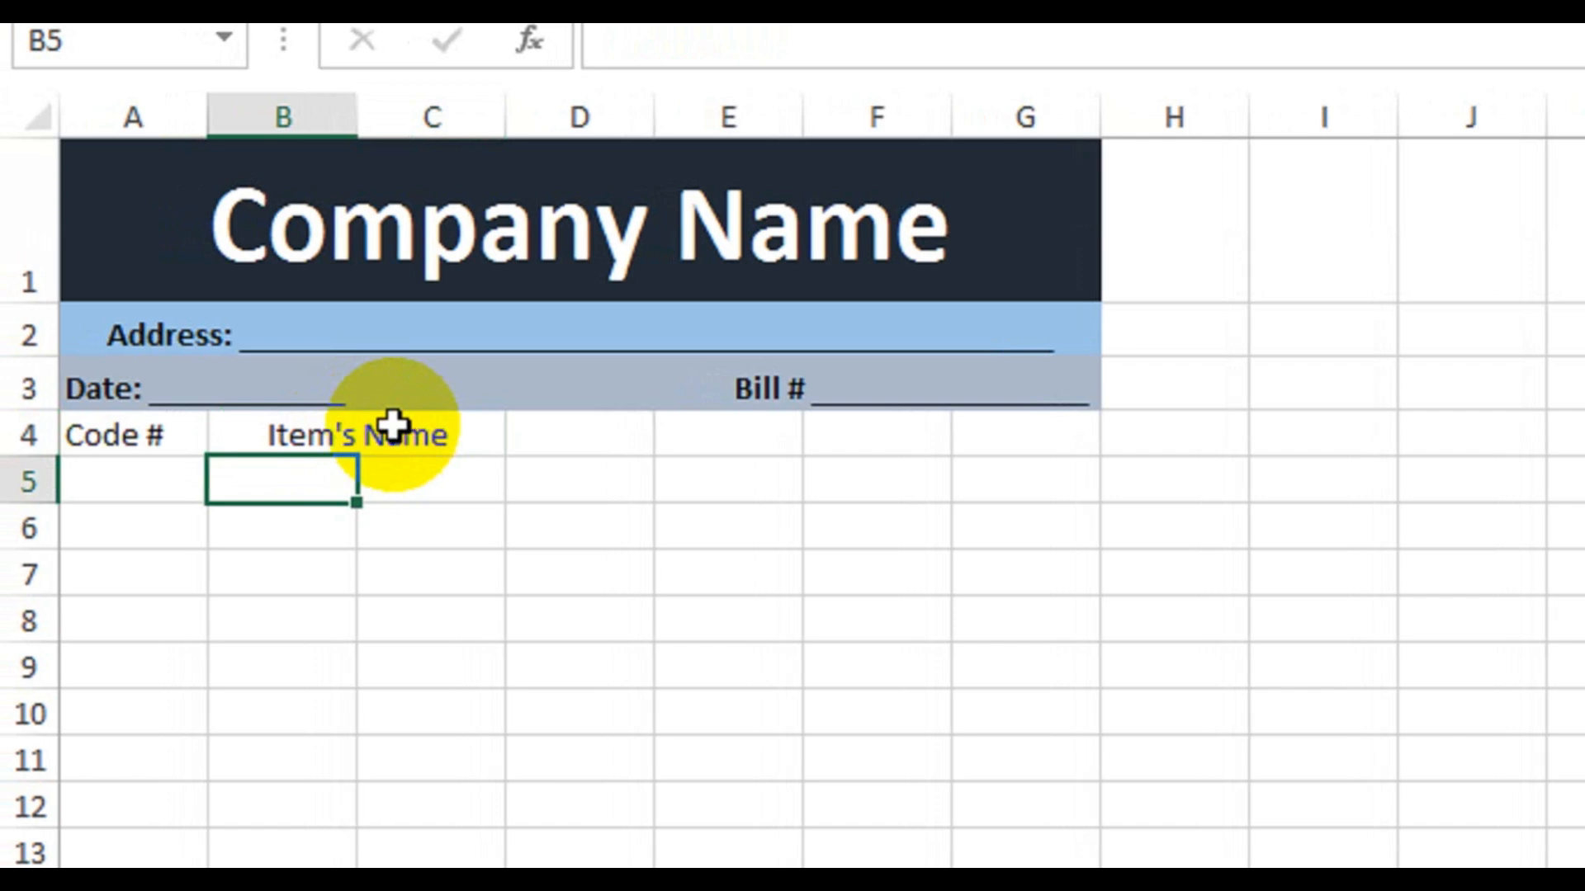
Add the headings Price, Qty and total Amount in D4, E4 and F4, with the last merged and centered across F4:G4
click(345, 426)
click(600, 441)
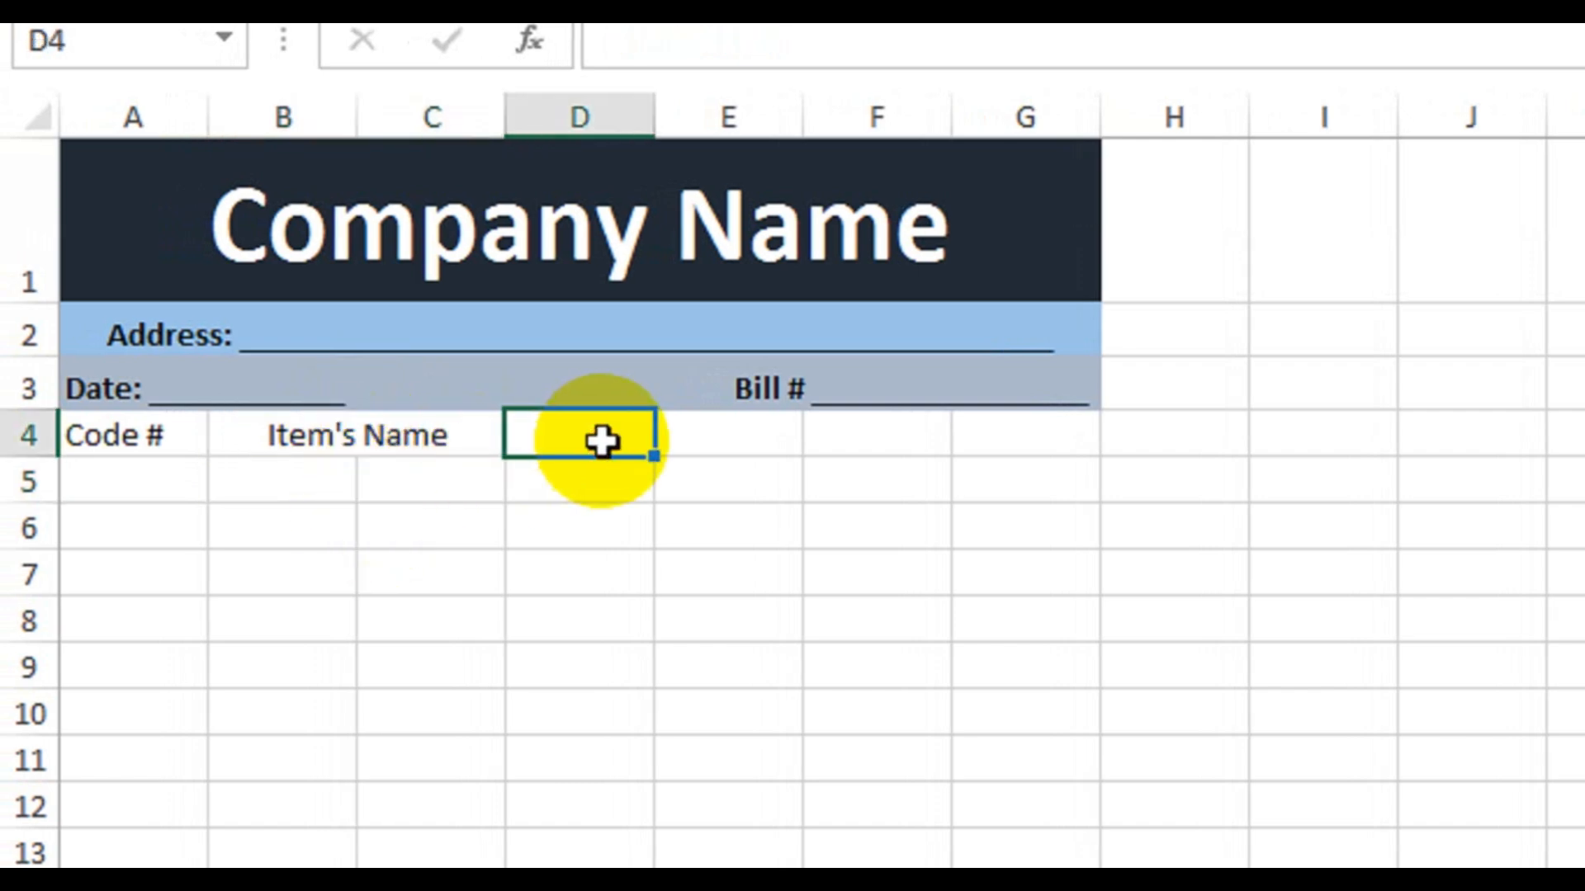
text(Price)
key(Tab)
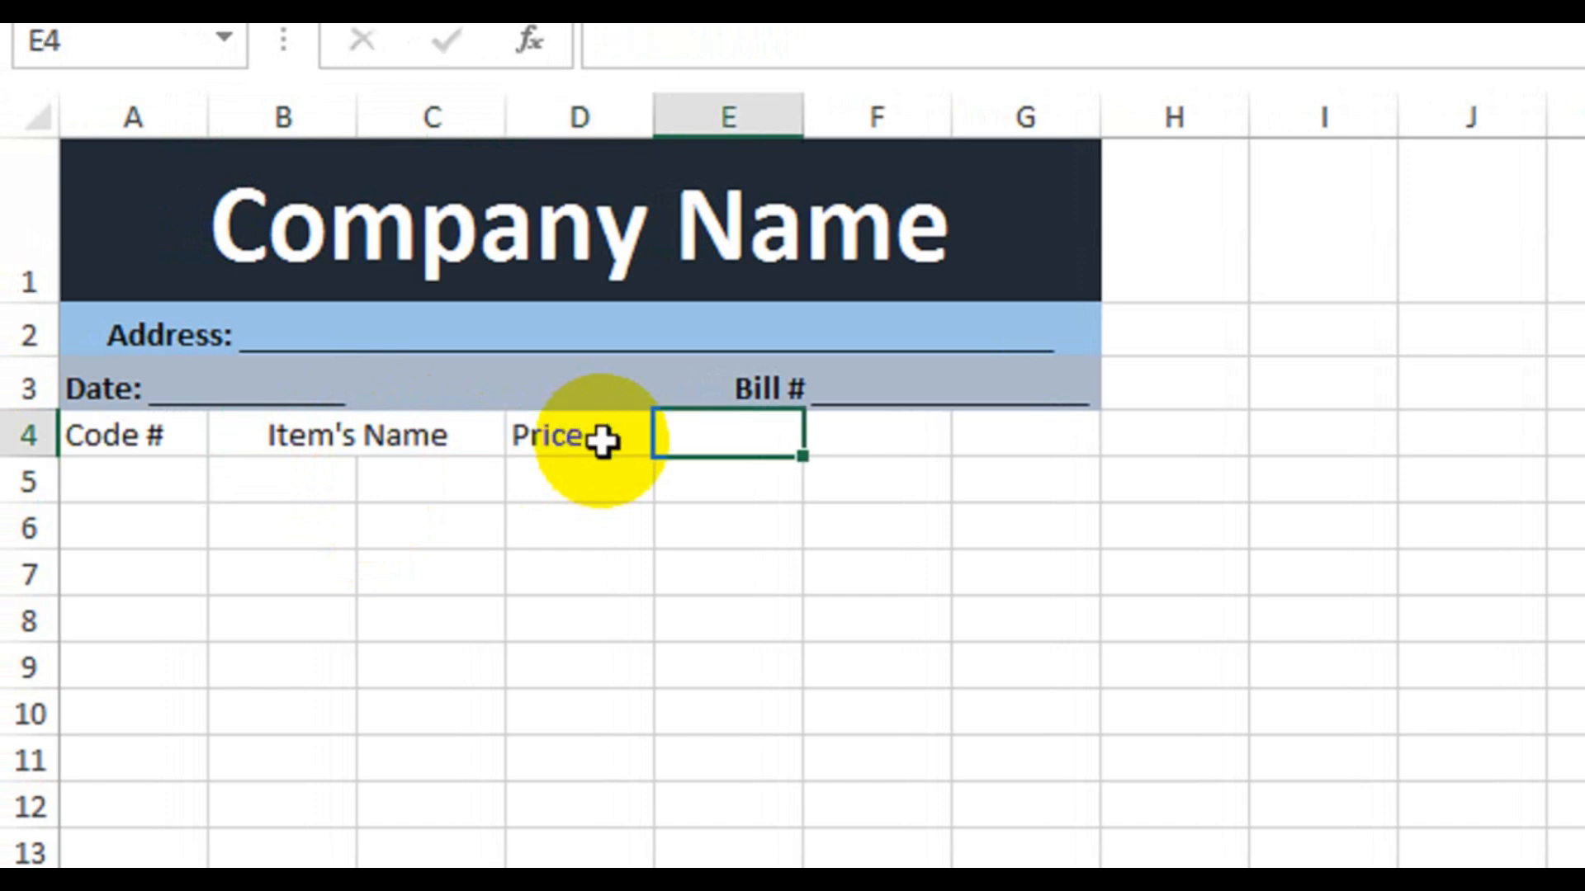
text(Qty)
key(Tab)
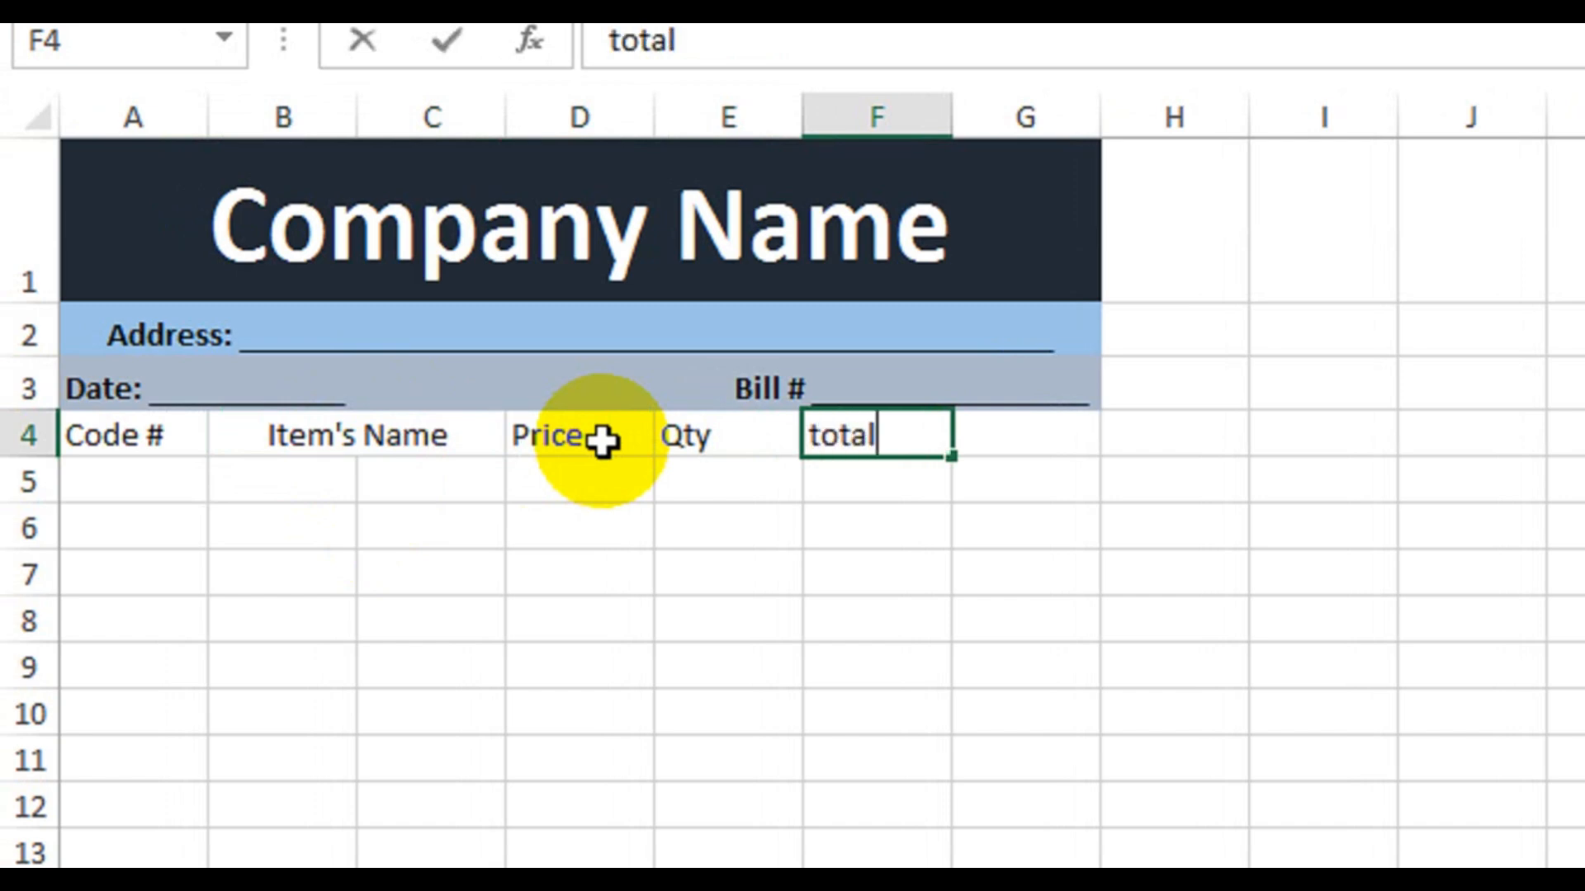
text(total Amount)
key(Return)
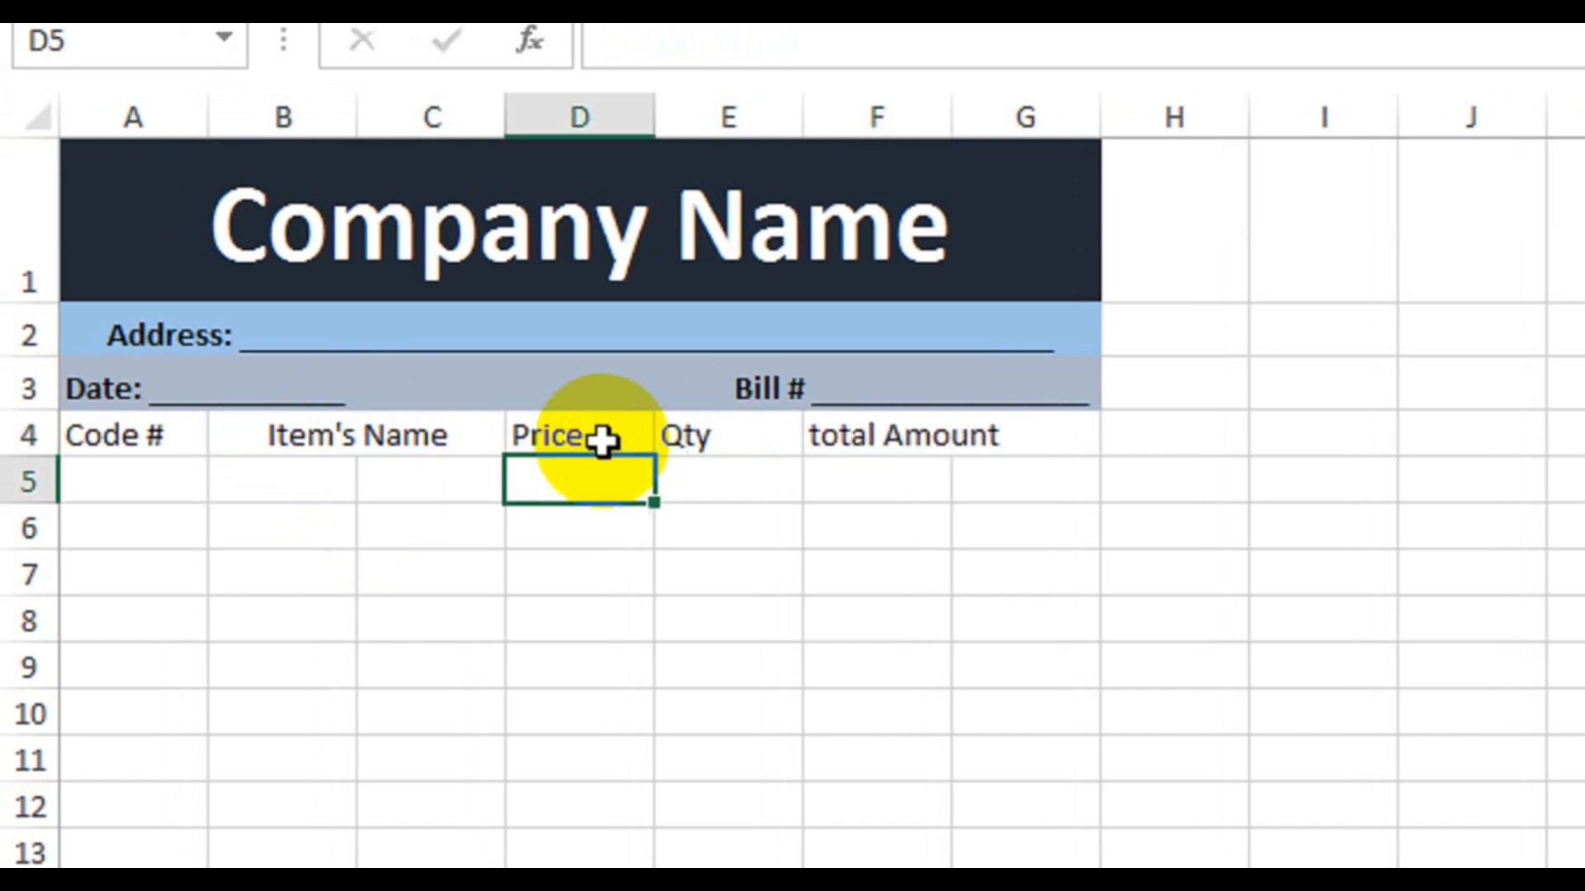
drag(899, 439, 1029, 439)
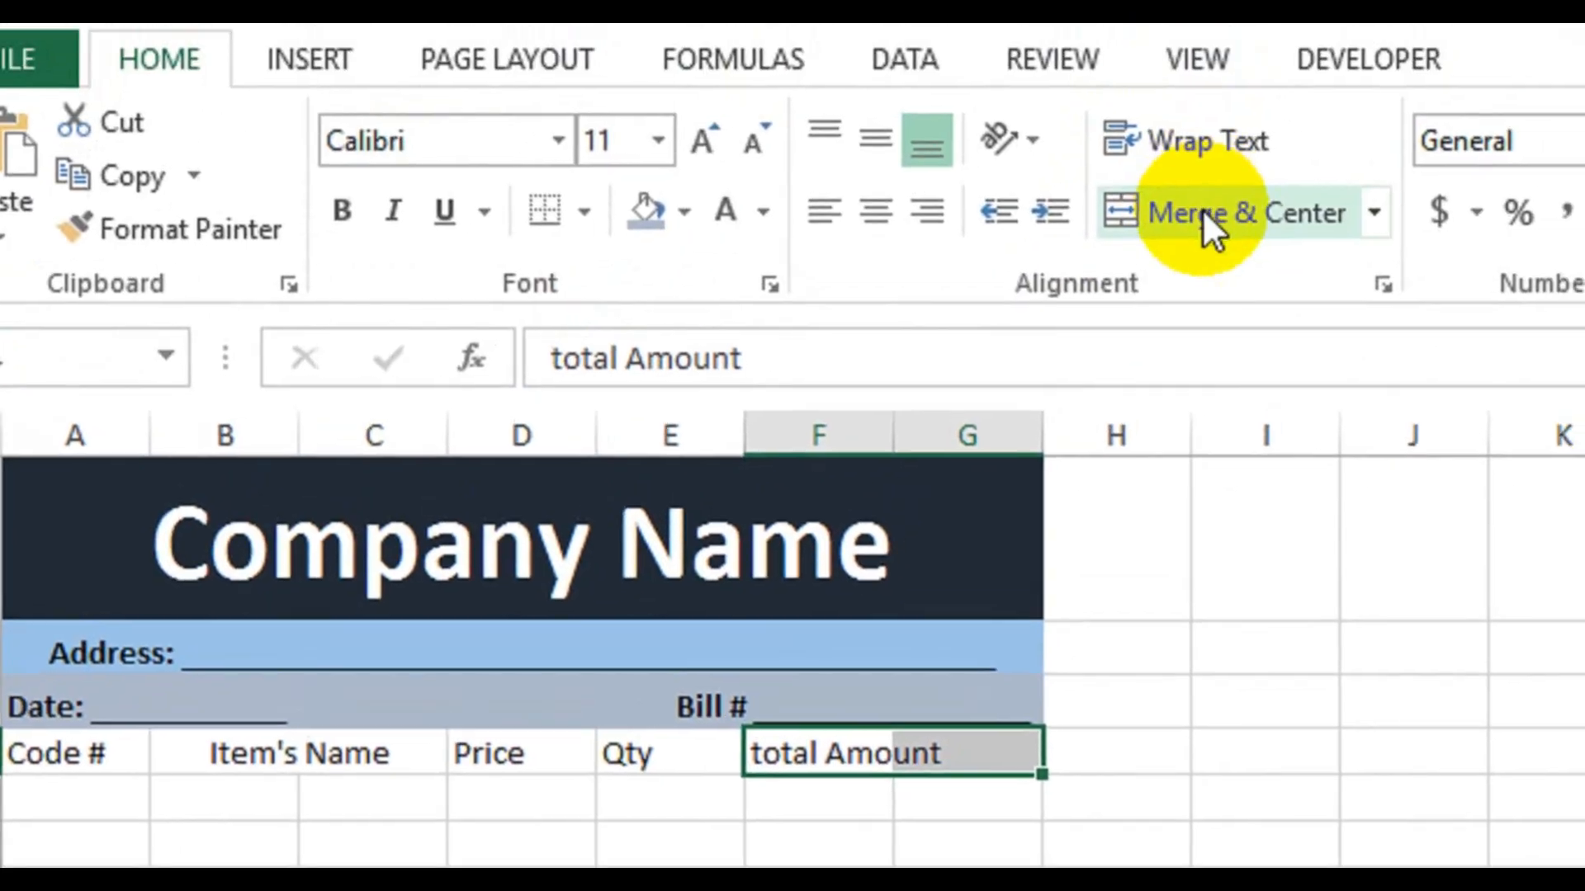
click(1220, 122)
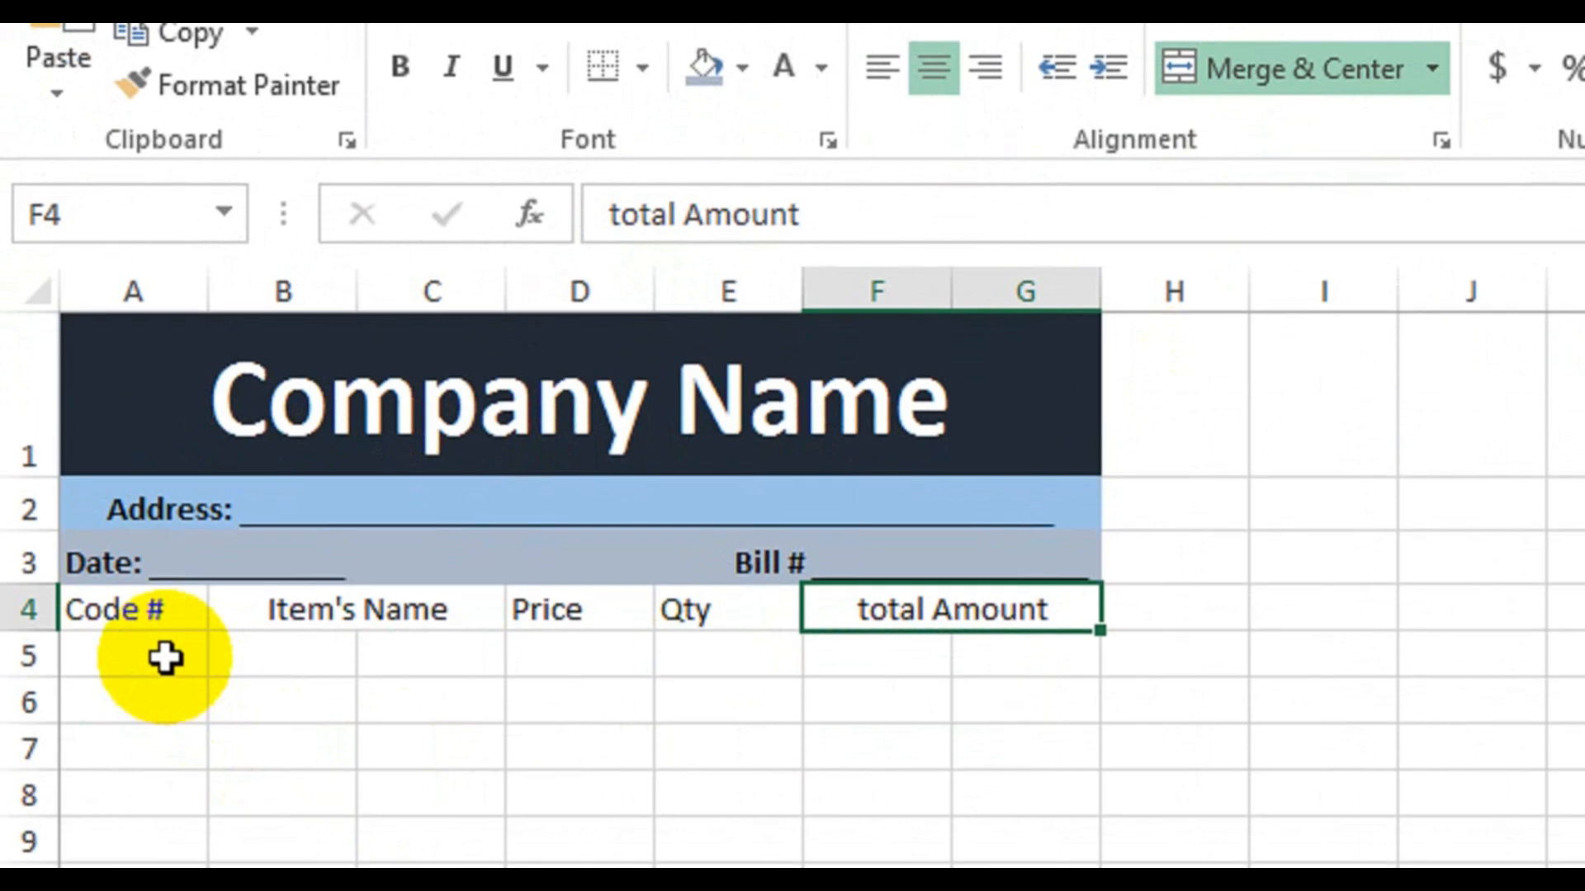
Enter the code A-10 in A5 and fill the series down to A-20 in A15
click(88, 824)
text(A-)
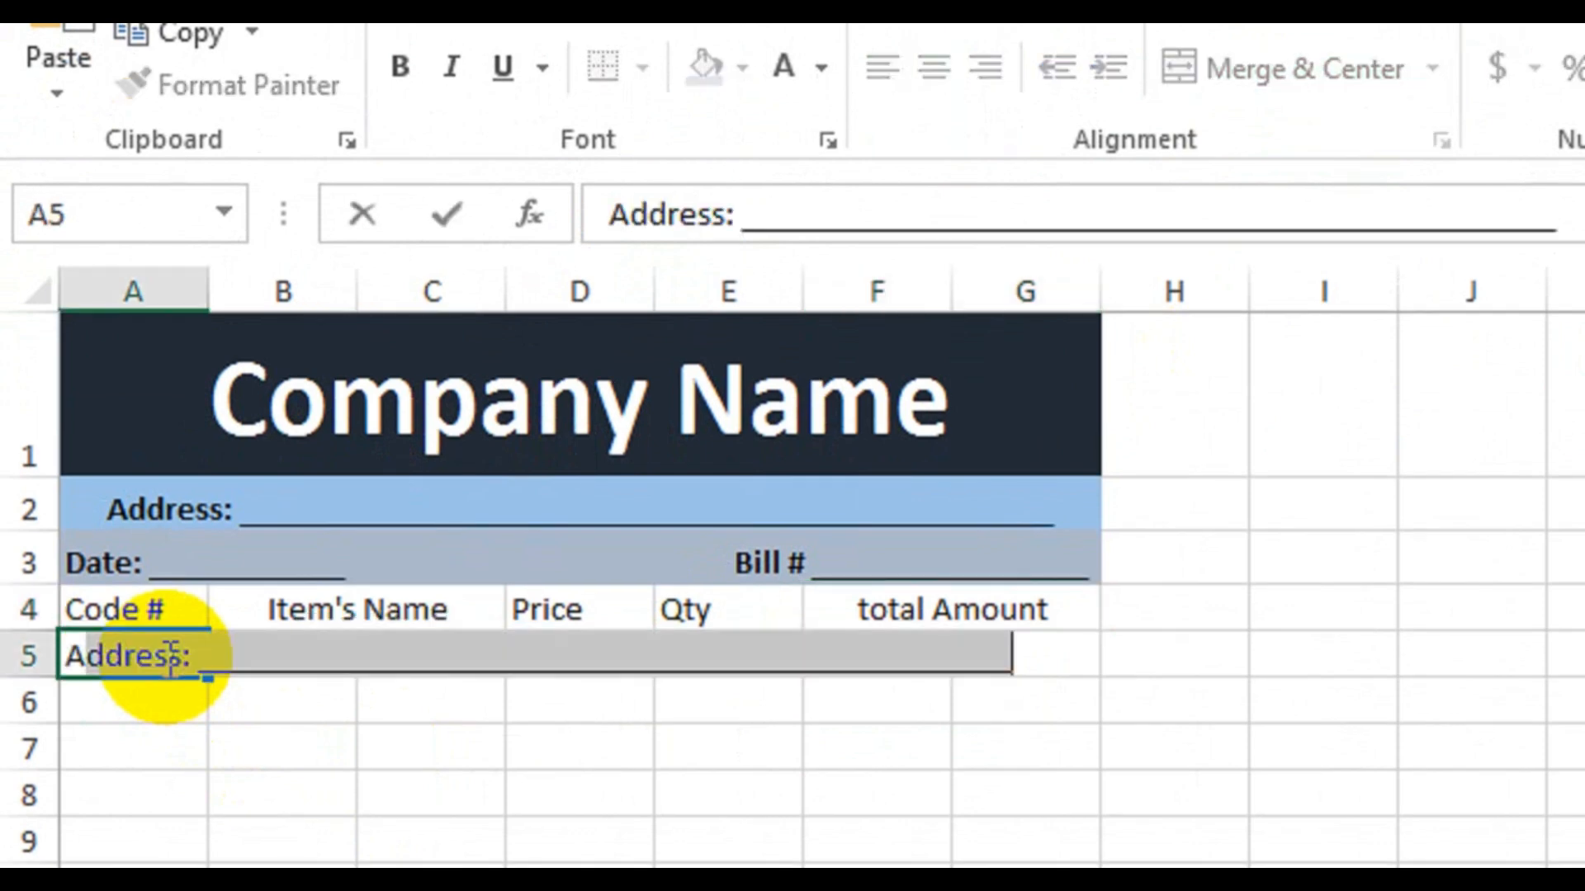
key(Return)
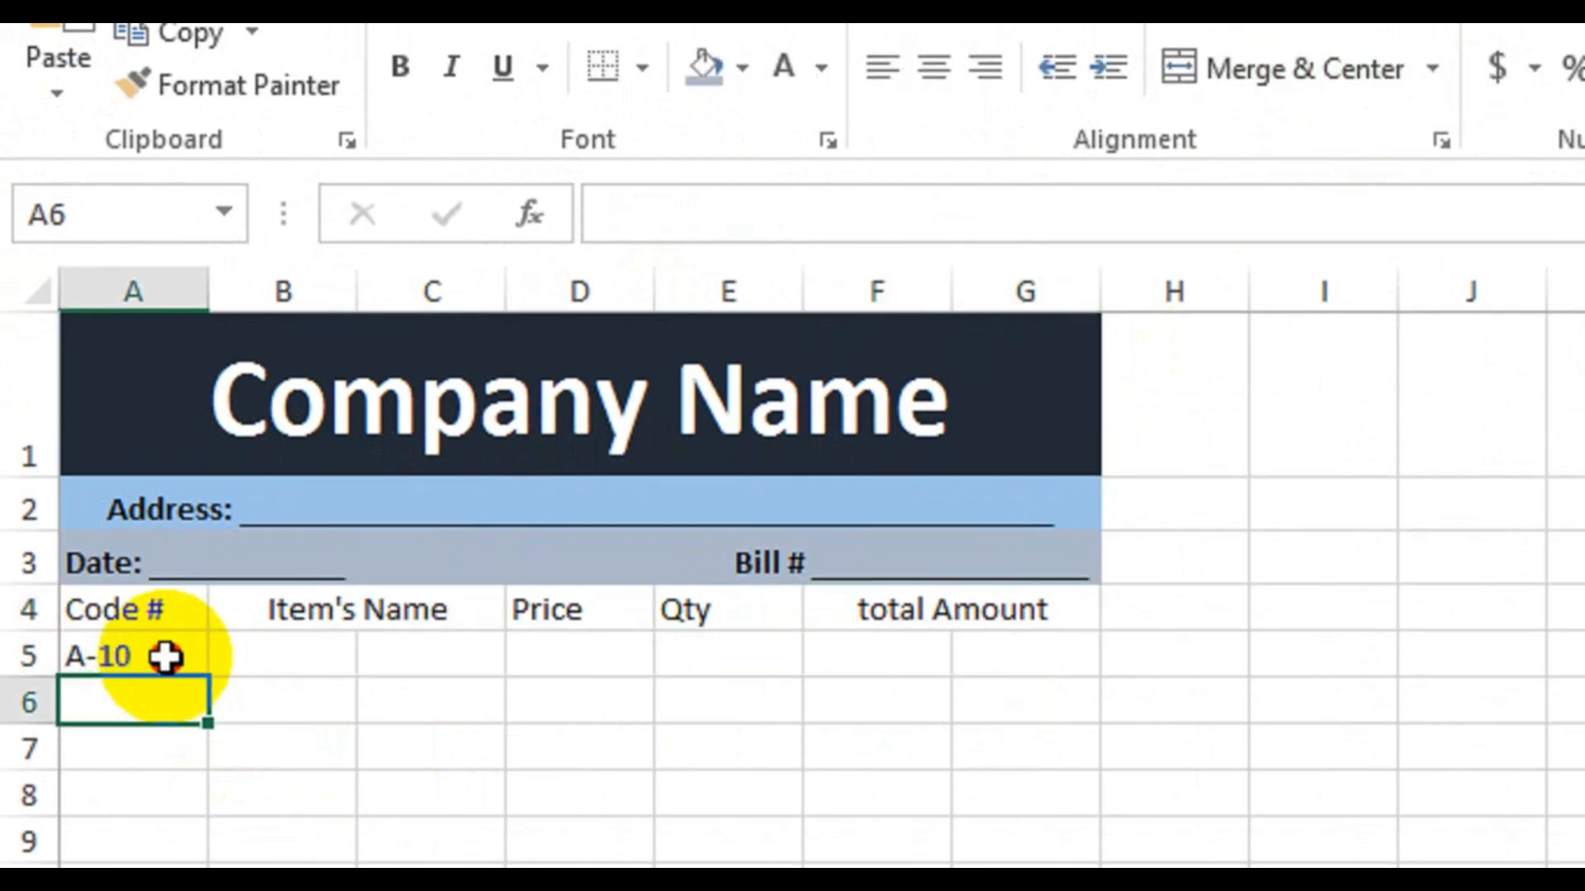
click(165, 656)
mouse_move(206, 666)
mouse_down()
mouse_move(206, 735)
mouse_move(207, 660)
mouse_up()
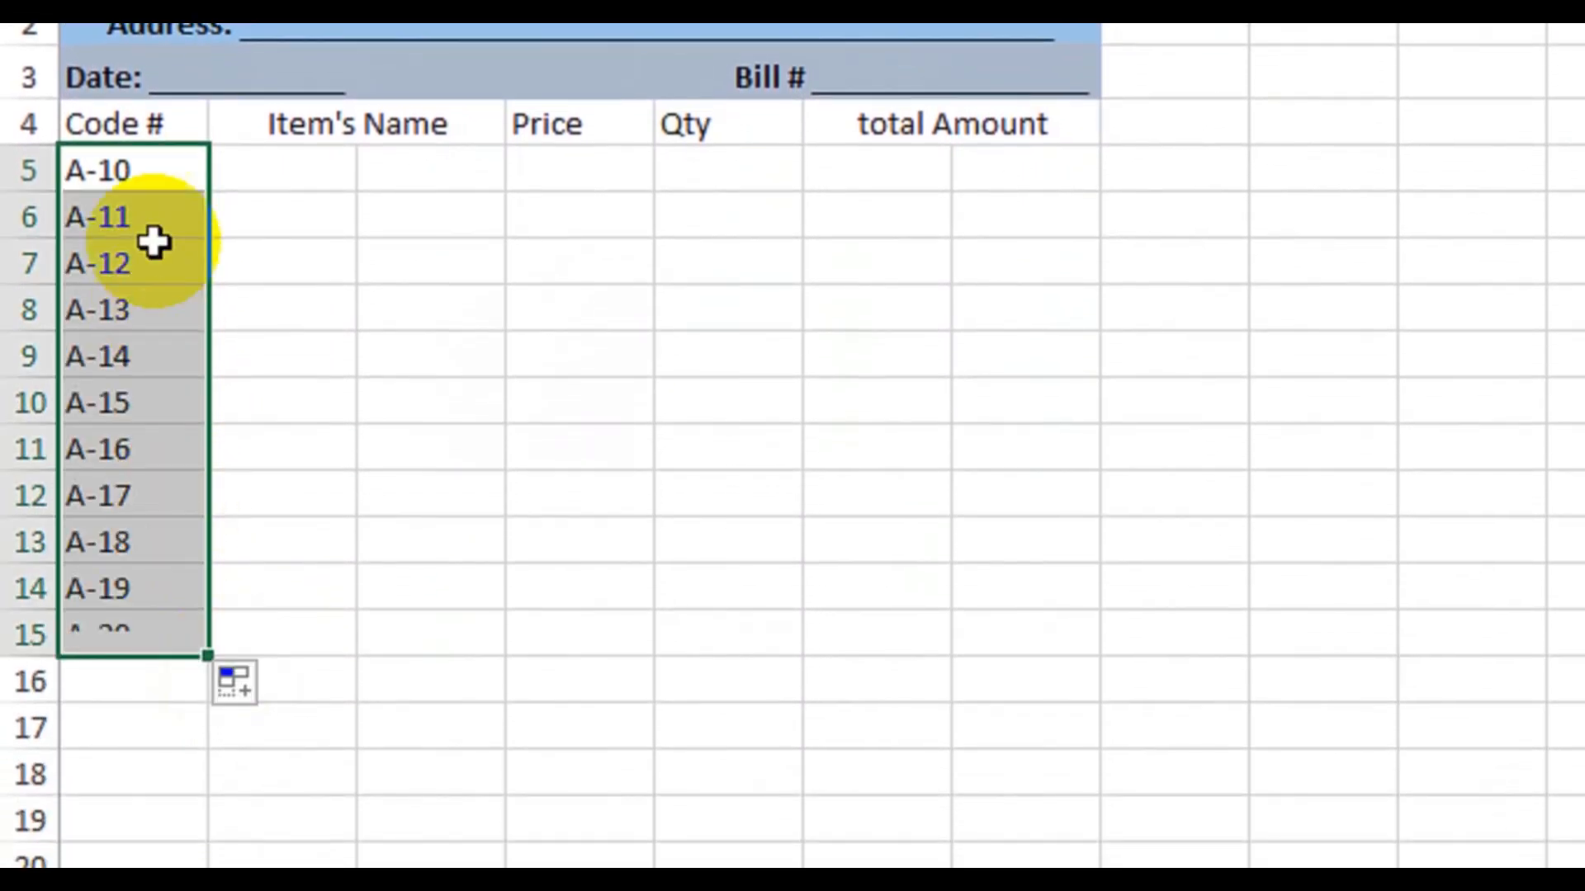
Apply all borders to the item table A4:G15
click(159, 134)
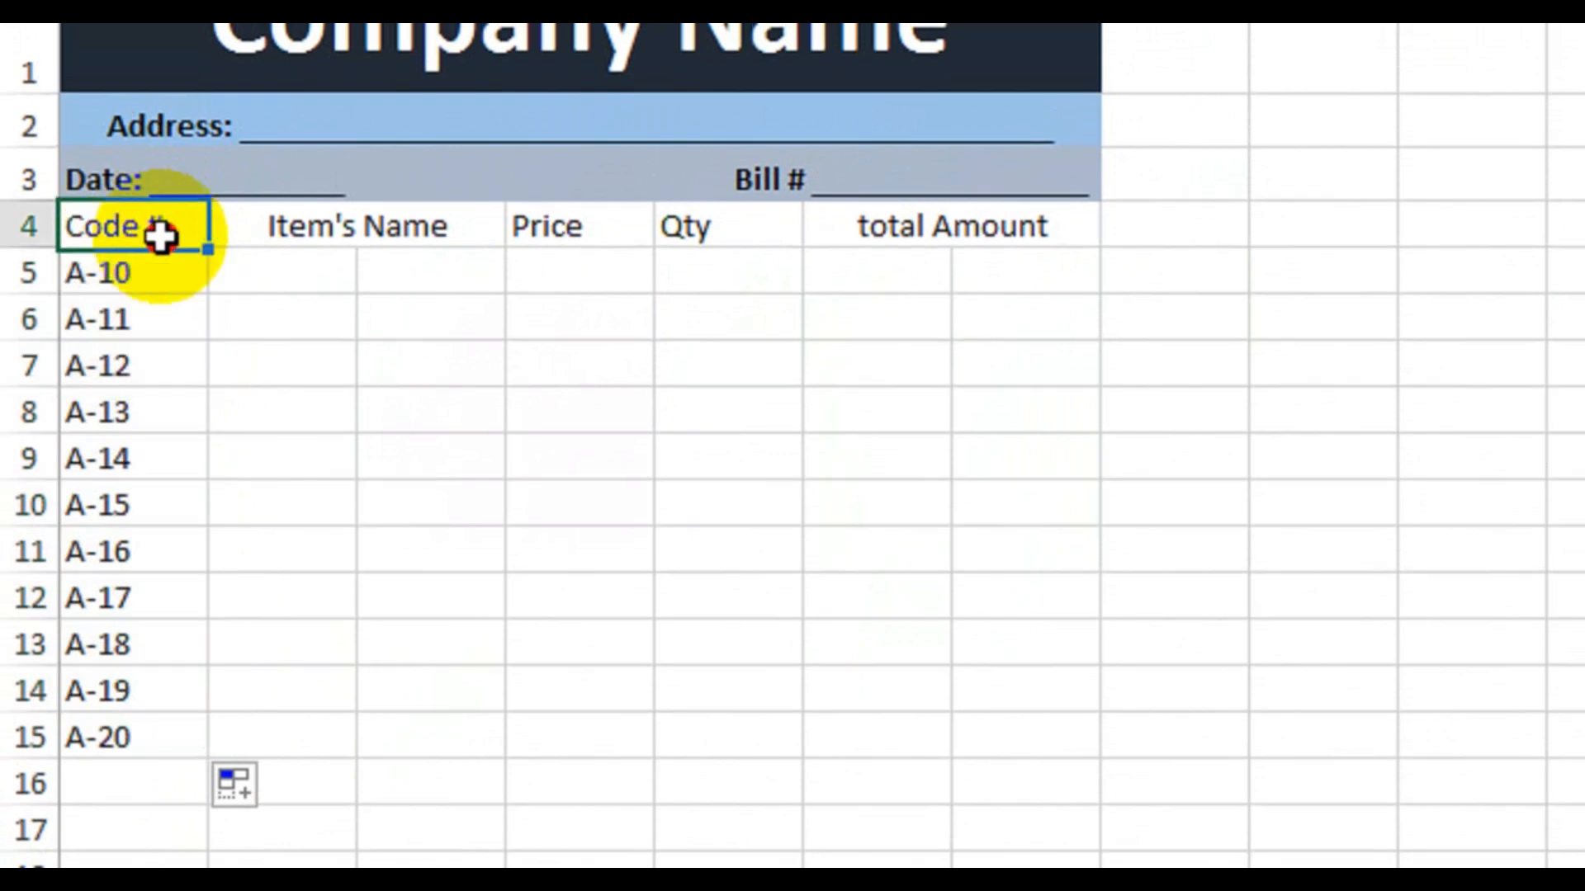
drag(160, 237, 965, 735)
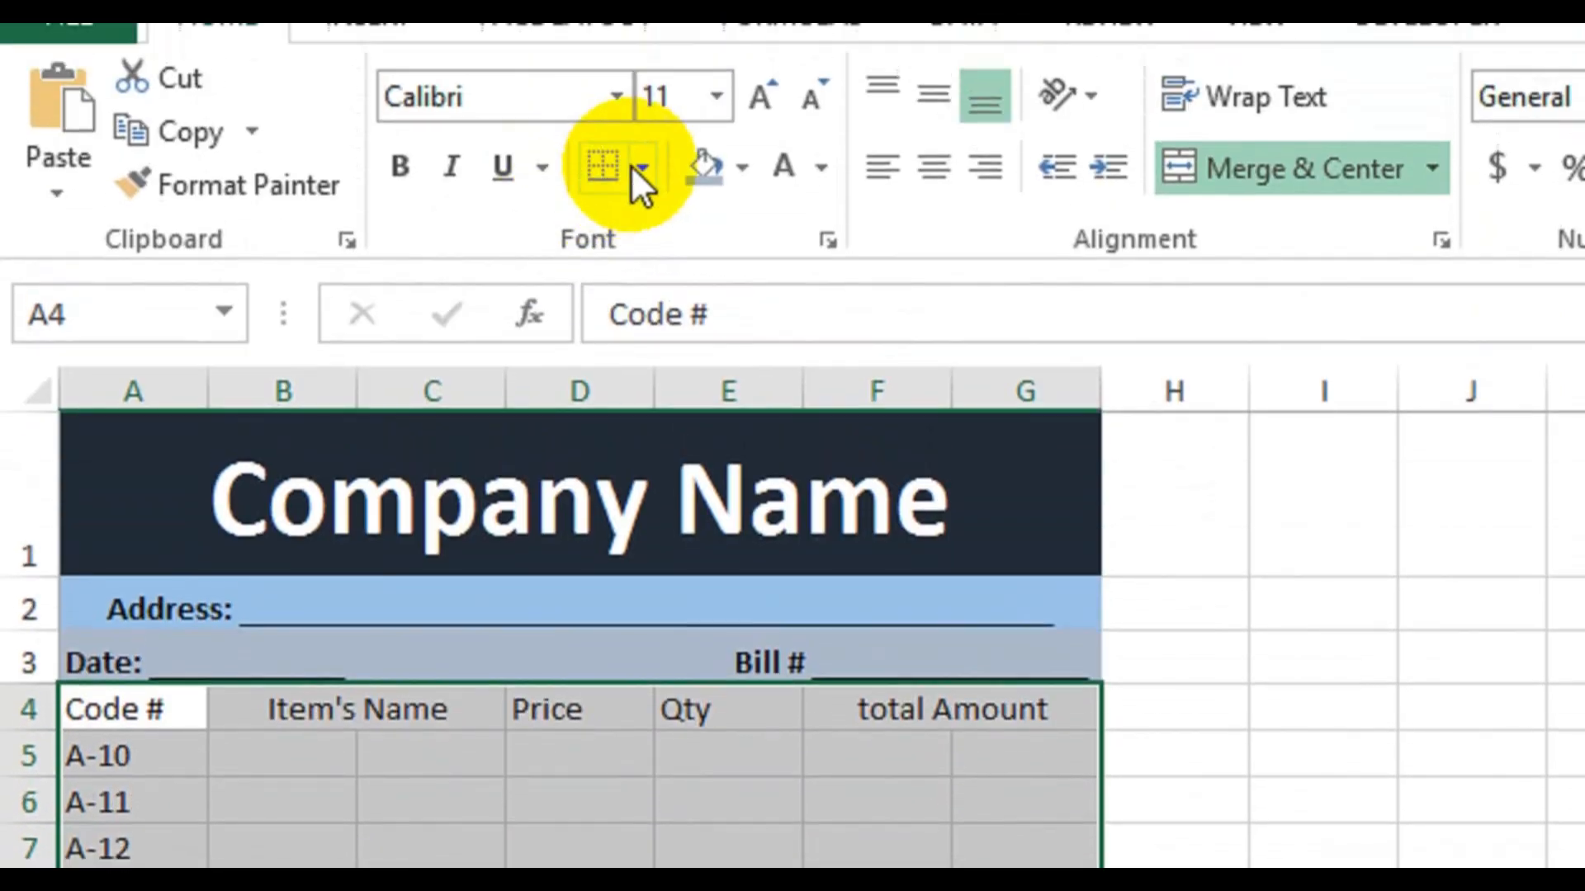
click(640, 207)
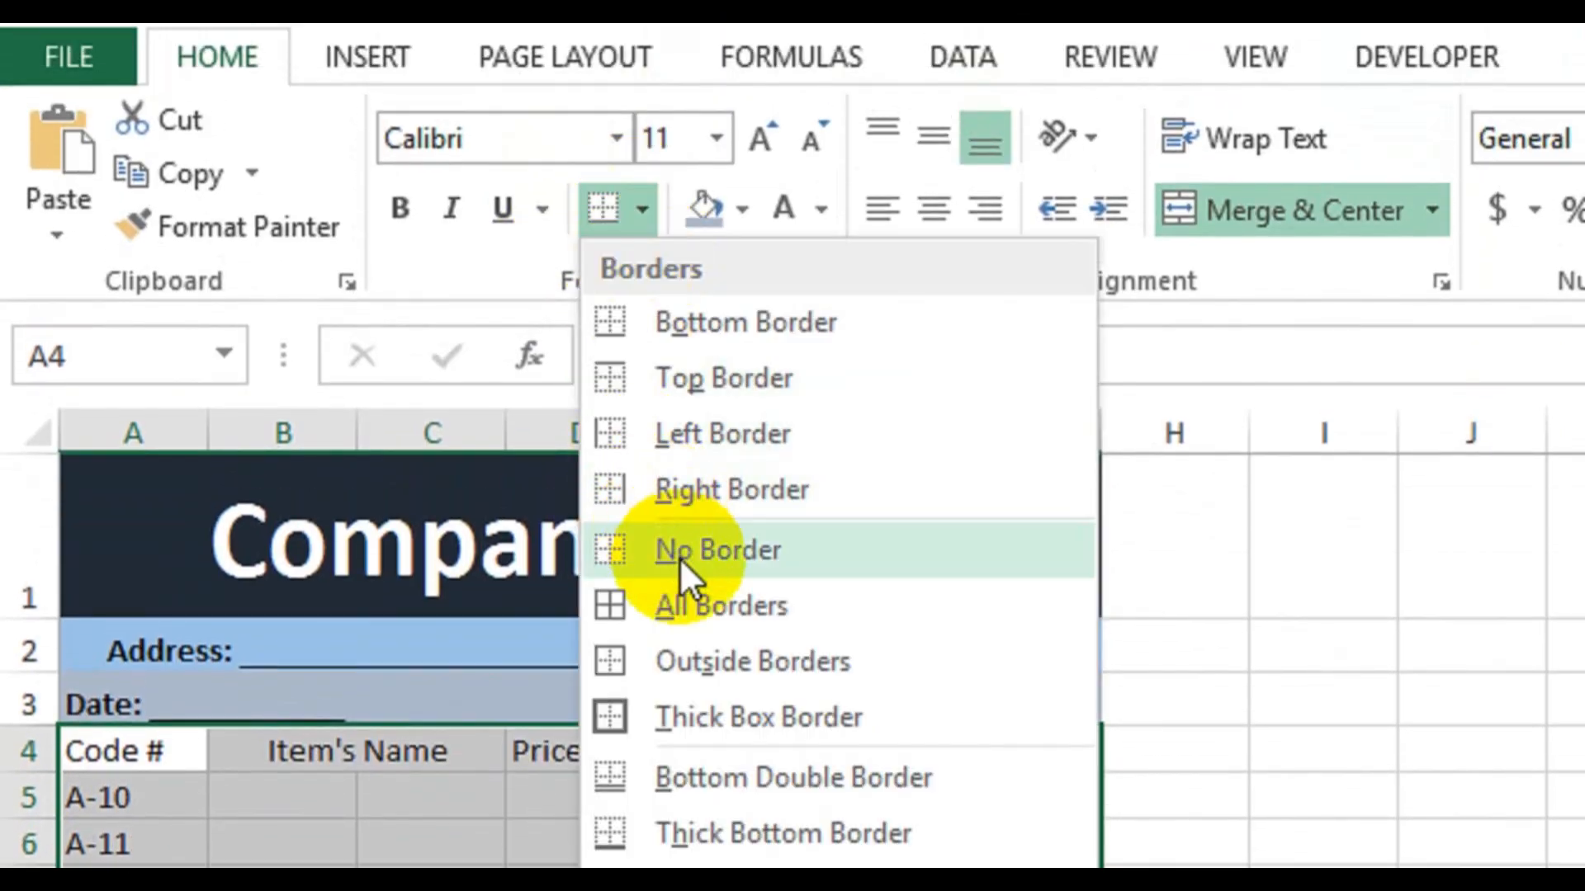
click(690, 606)
Merge the Item's Name cells across columns B and C in each row from 4 to 15
click(306, 881)
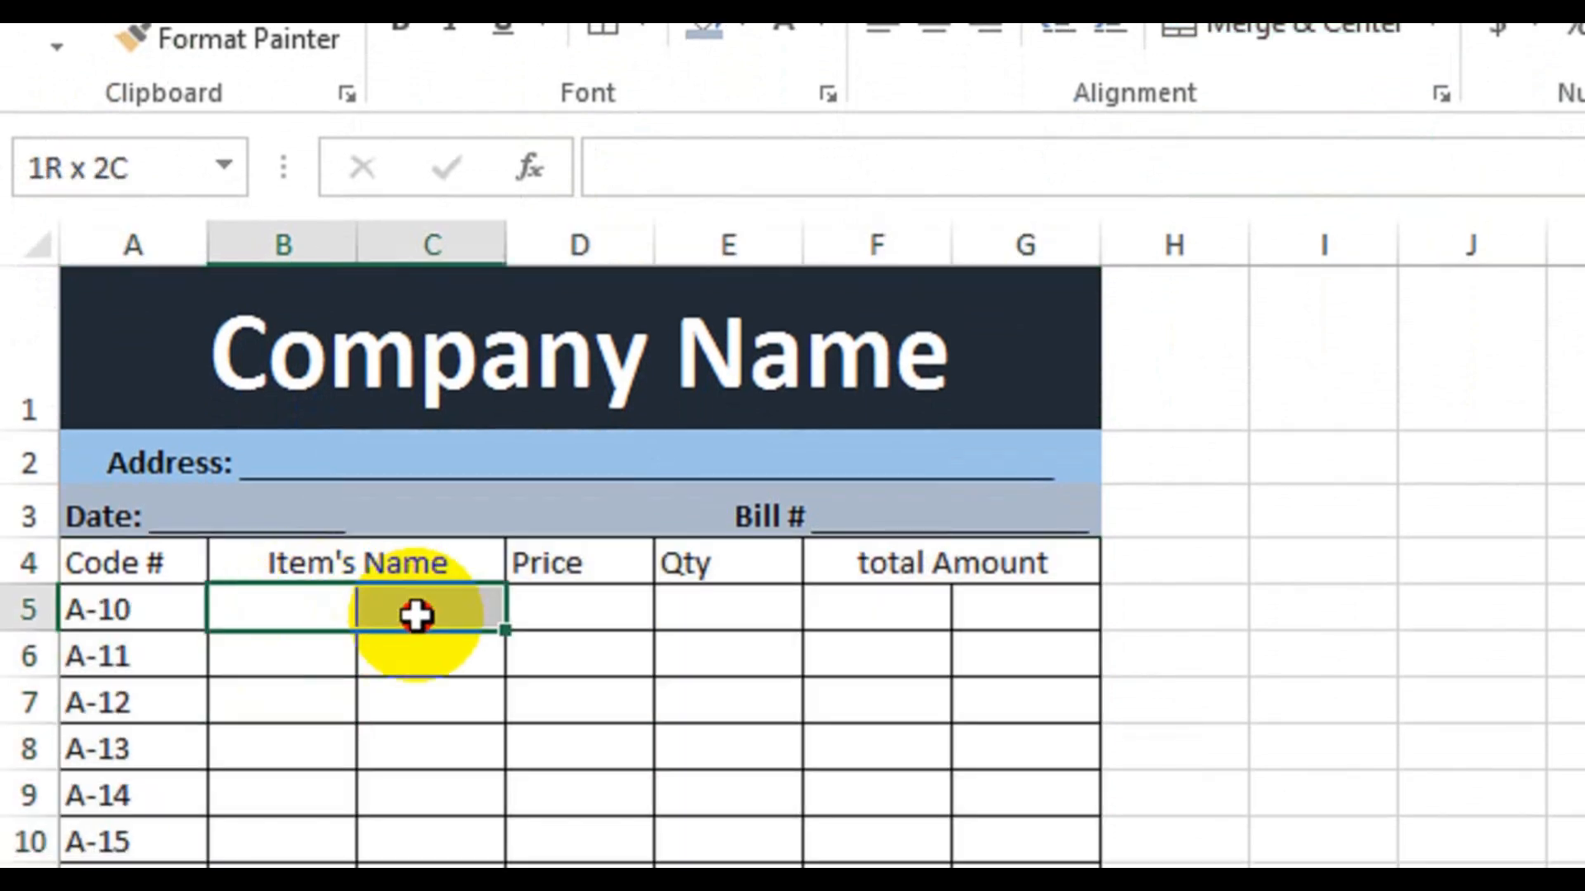
drag(415, 615, 418, 890)
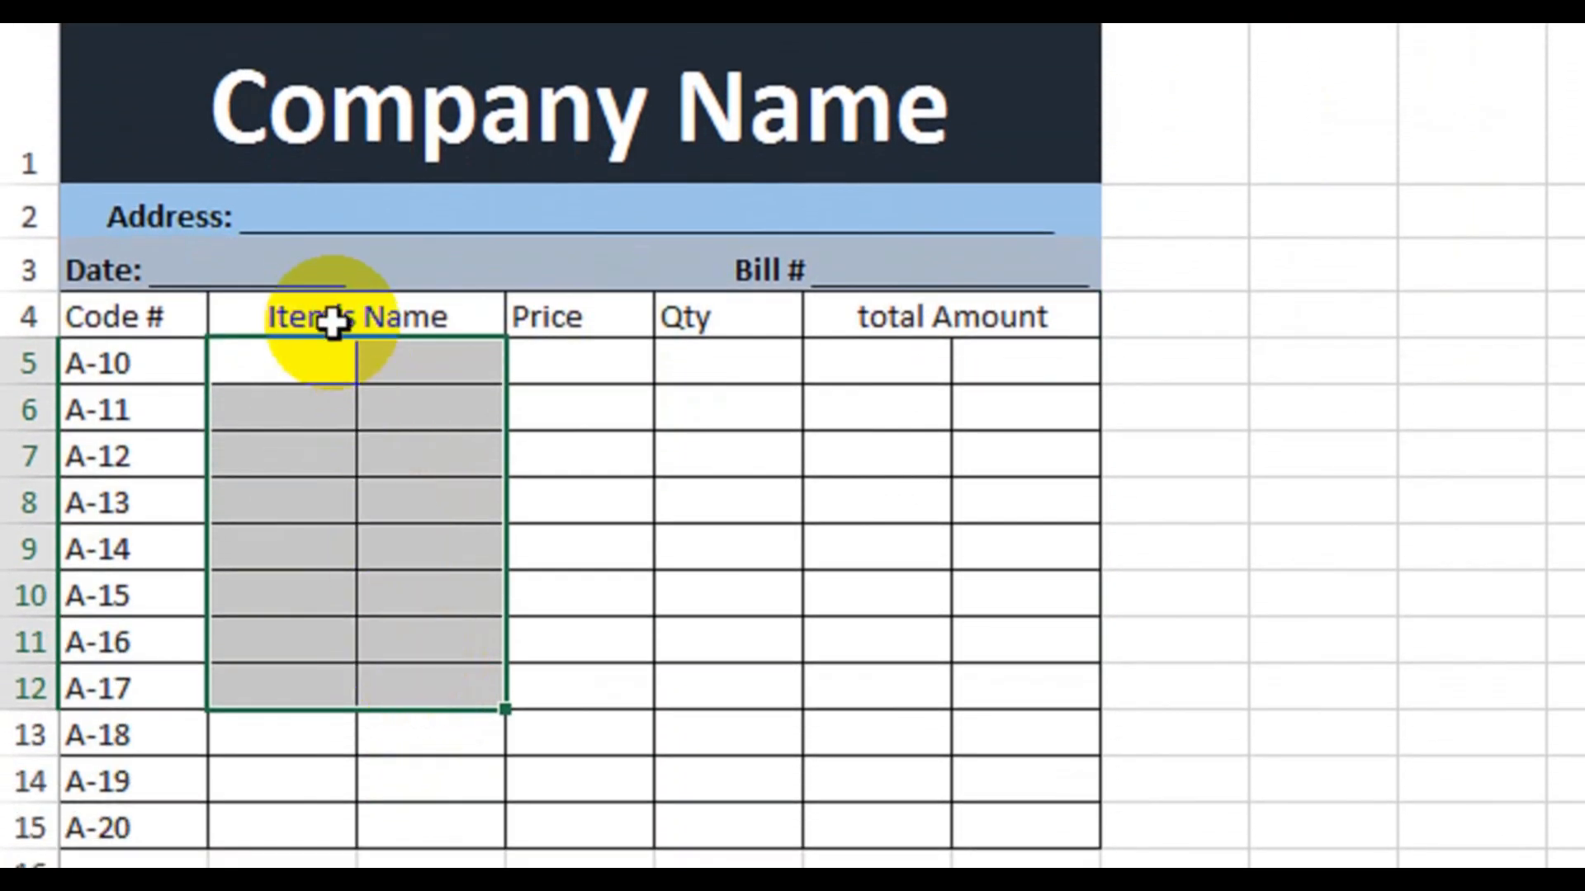
drag(351, 447, 360, 821)
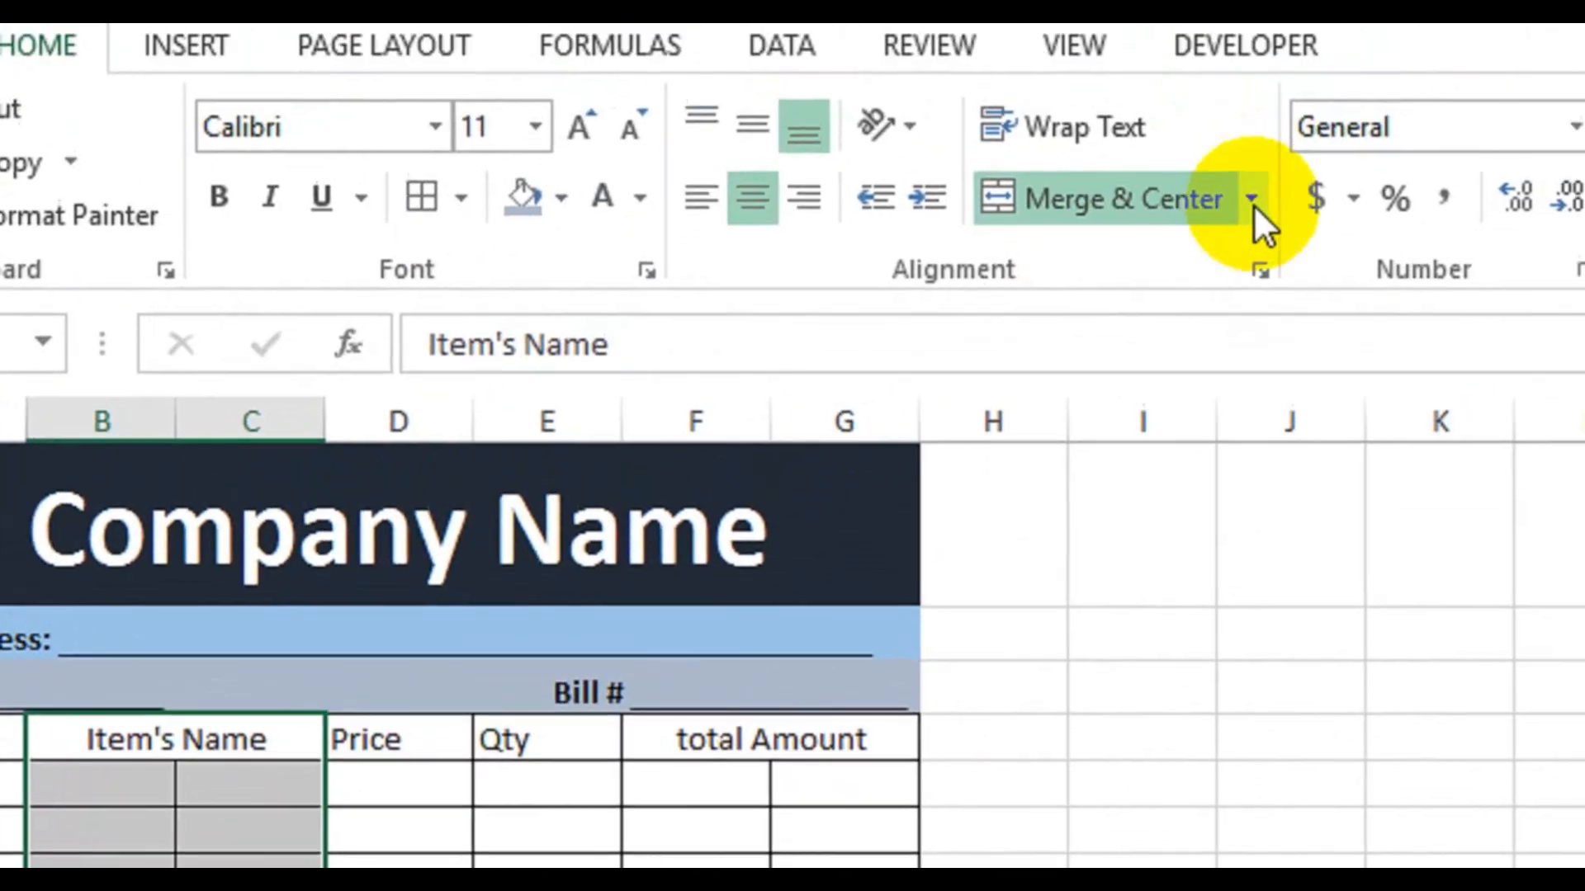
click(1368, 118)
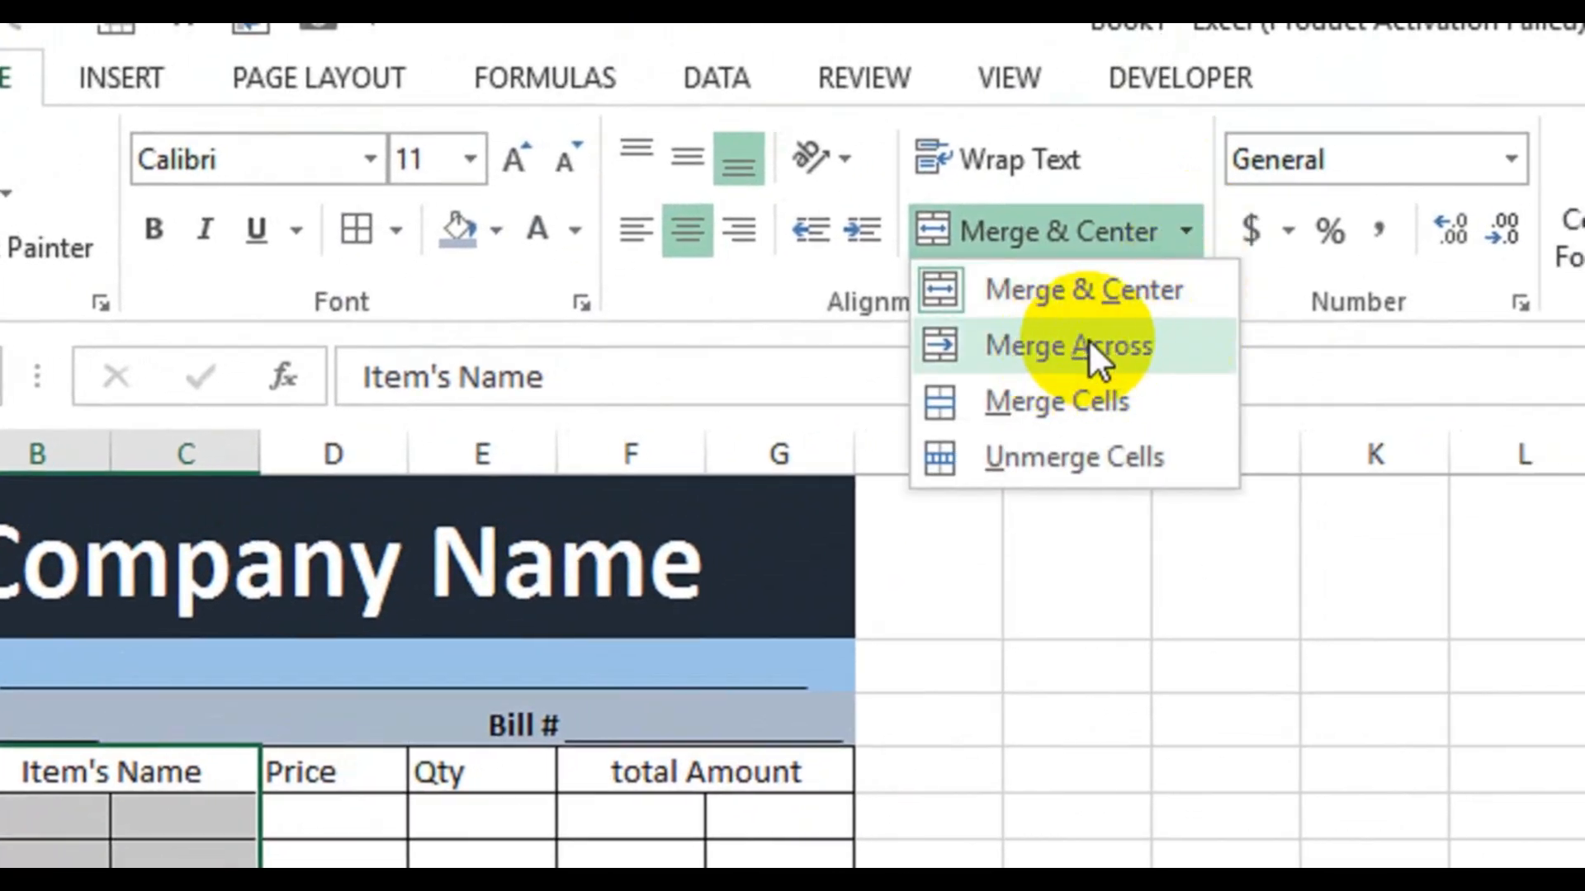
click(1088, 345)
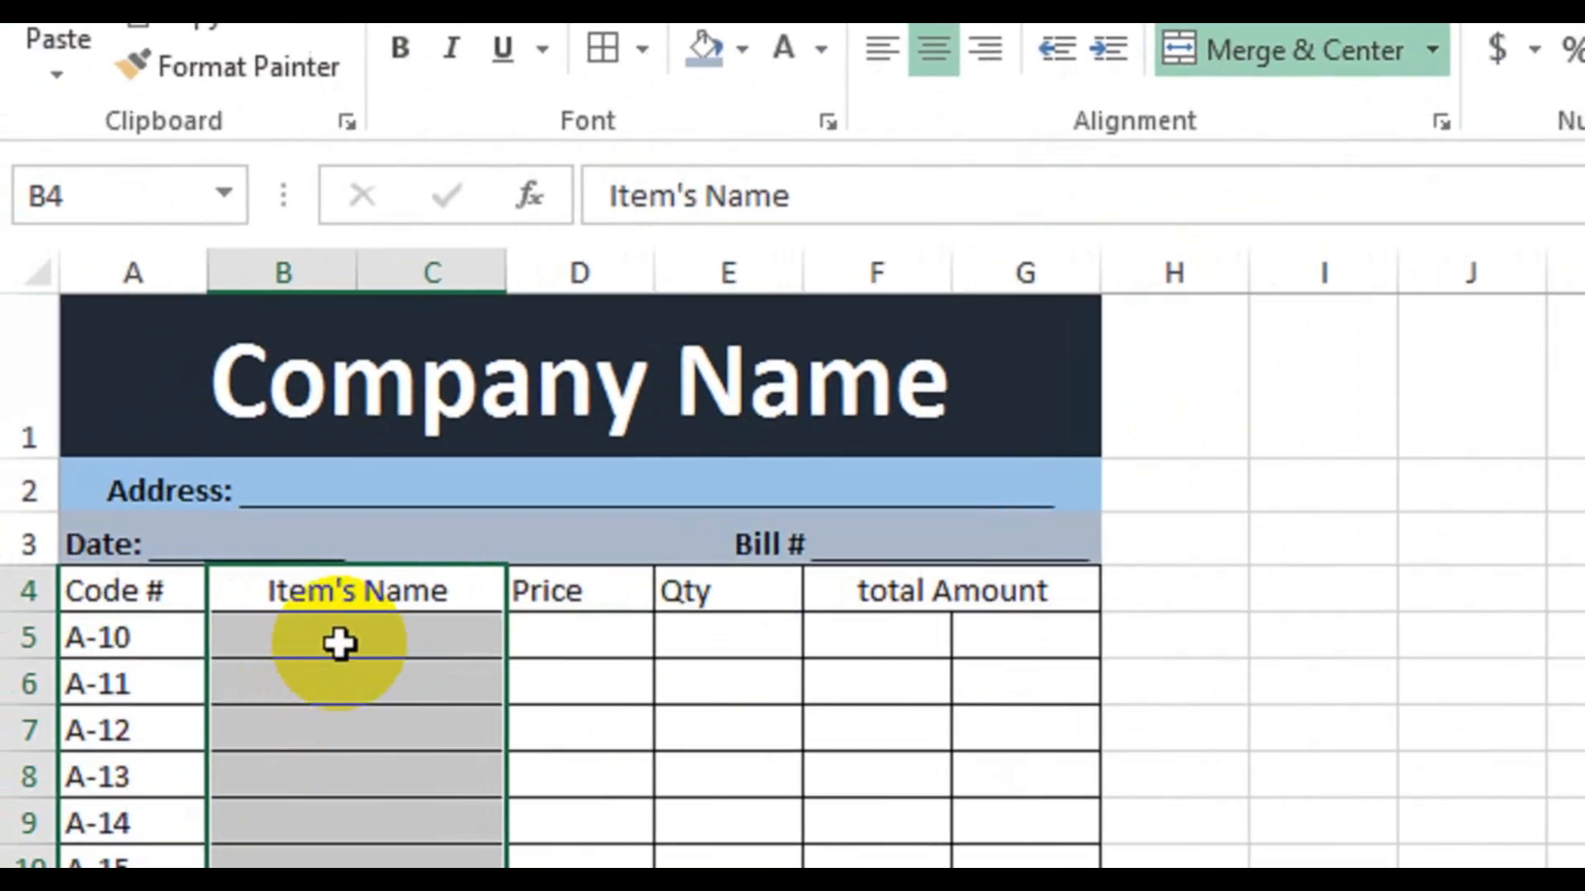
drag(214, 695, 236, 890)
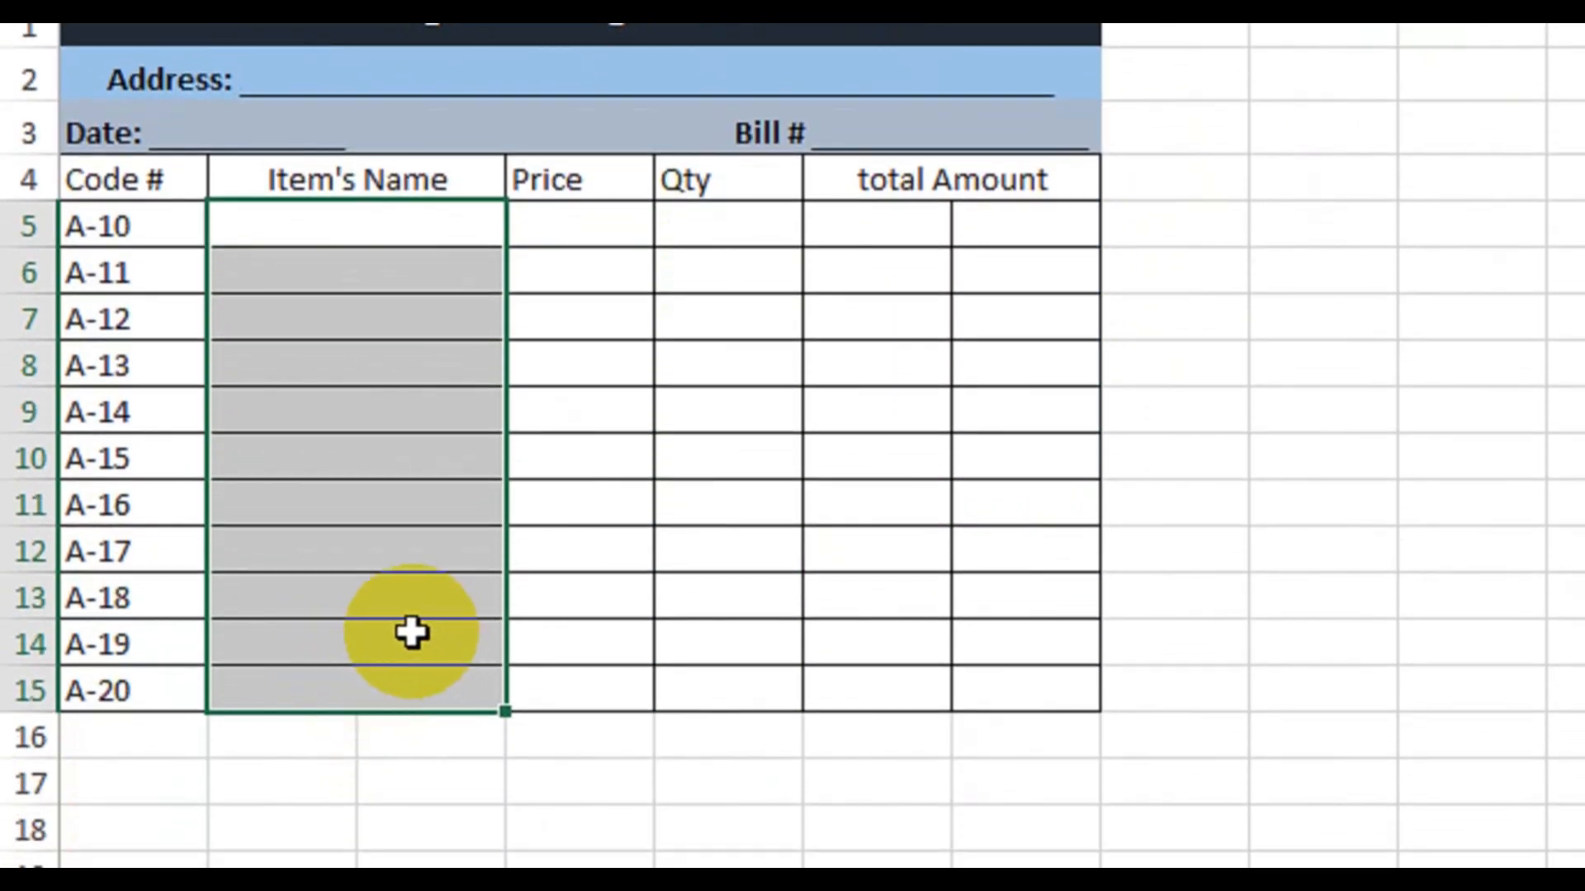
Merge the total Amount cells across columns F and G in each row from 4 to 15
click(924, 169)
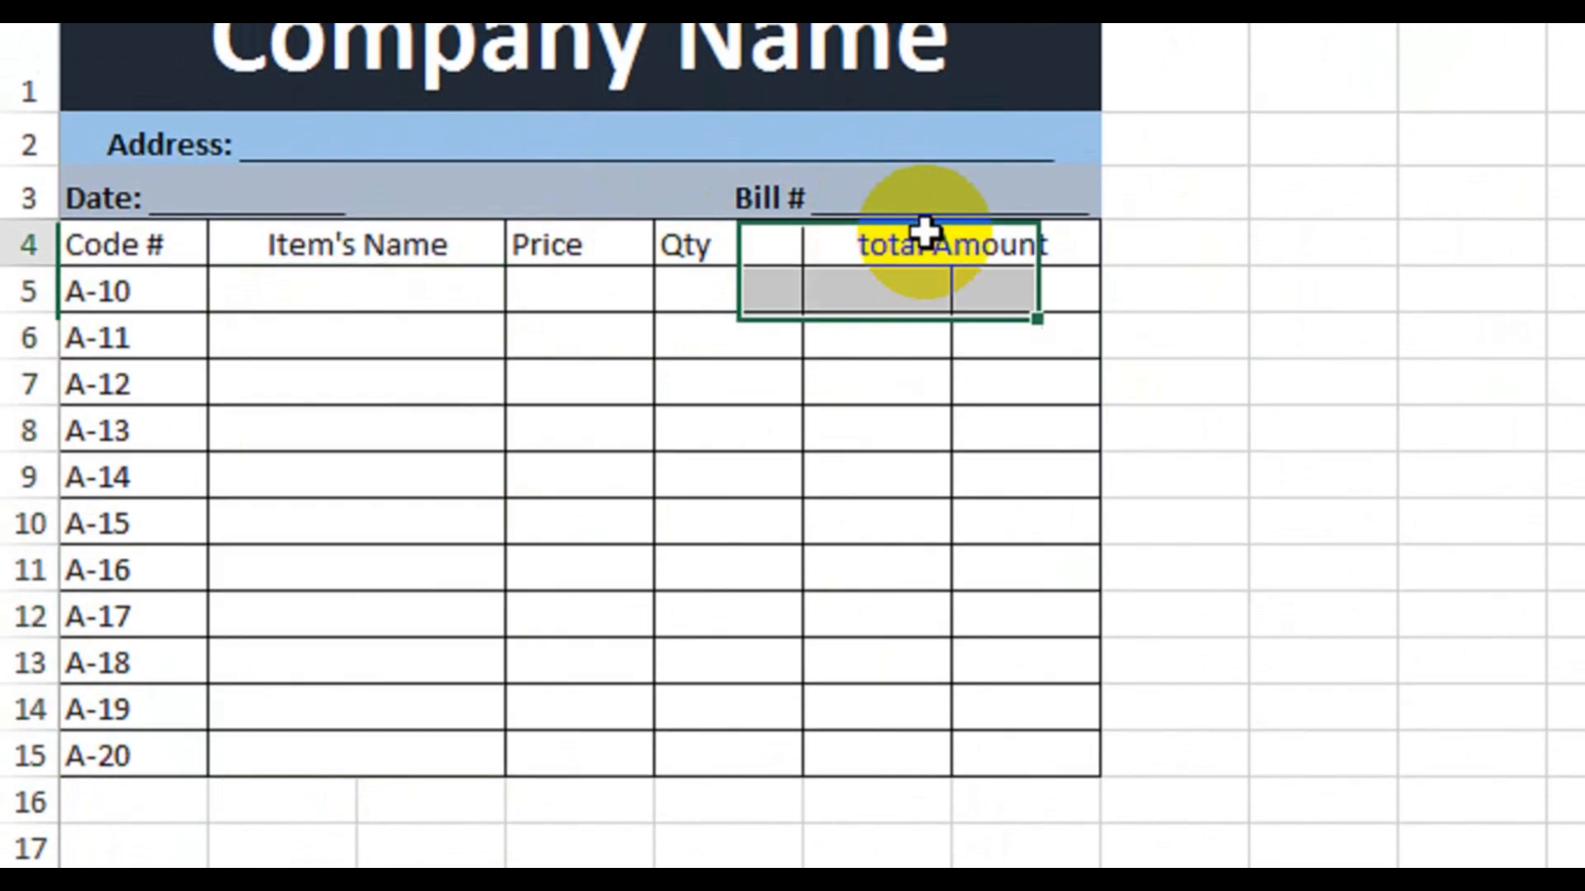
drag(924, 233, 906, 753)
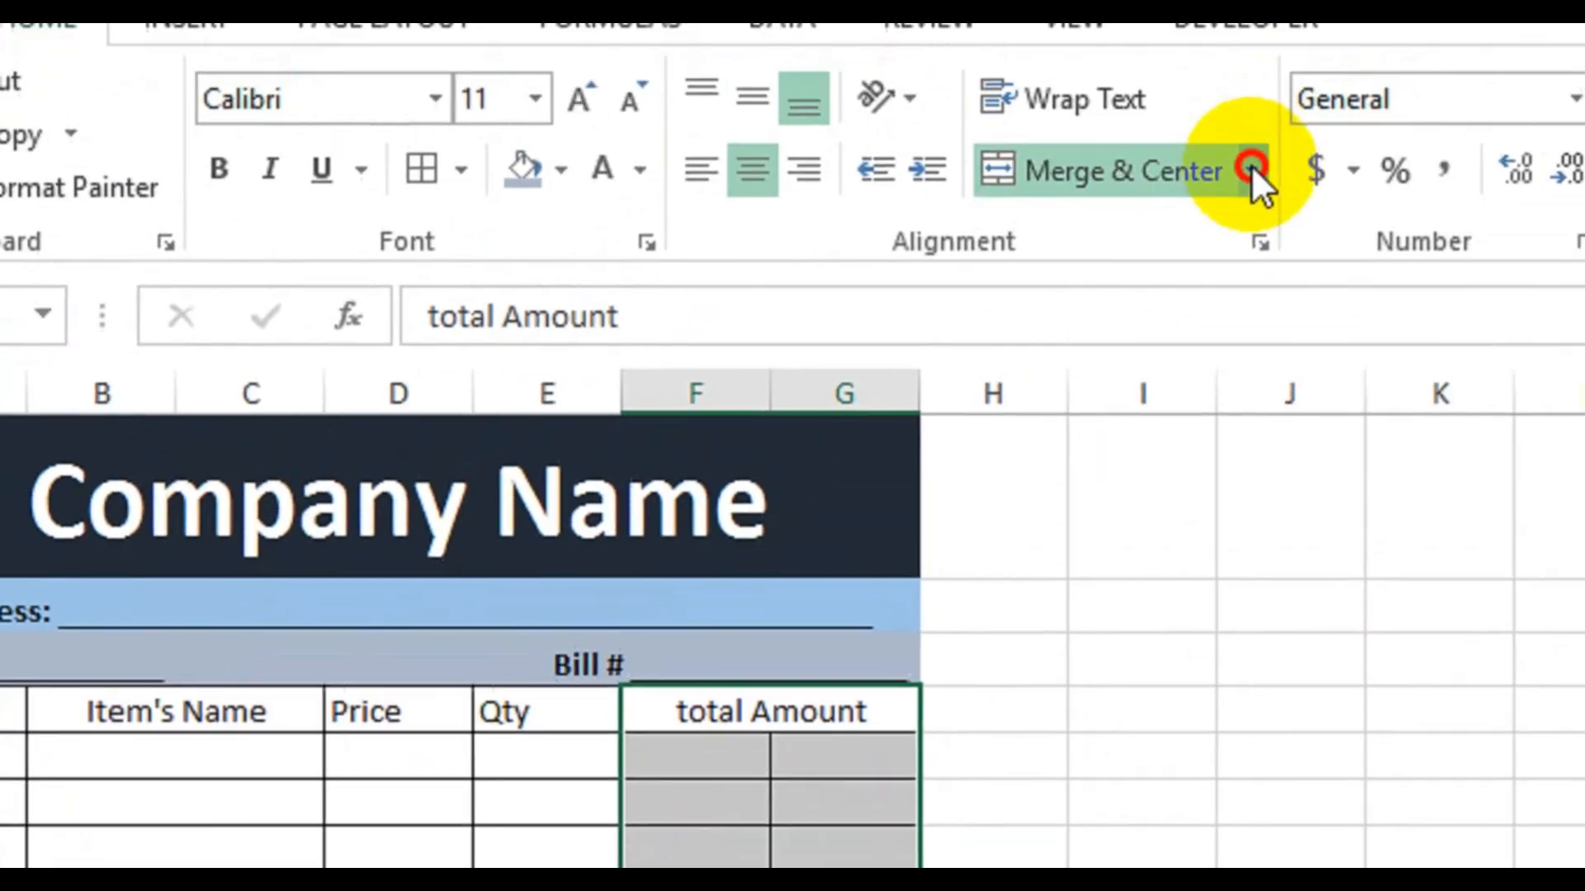
click(1370, 27)
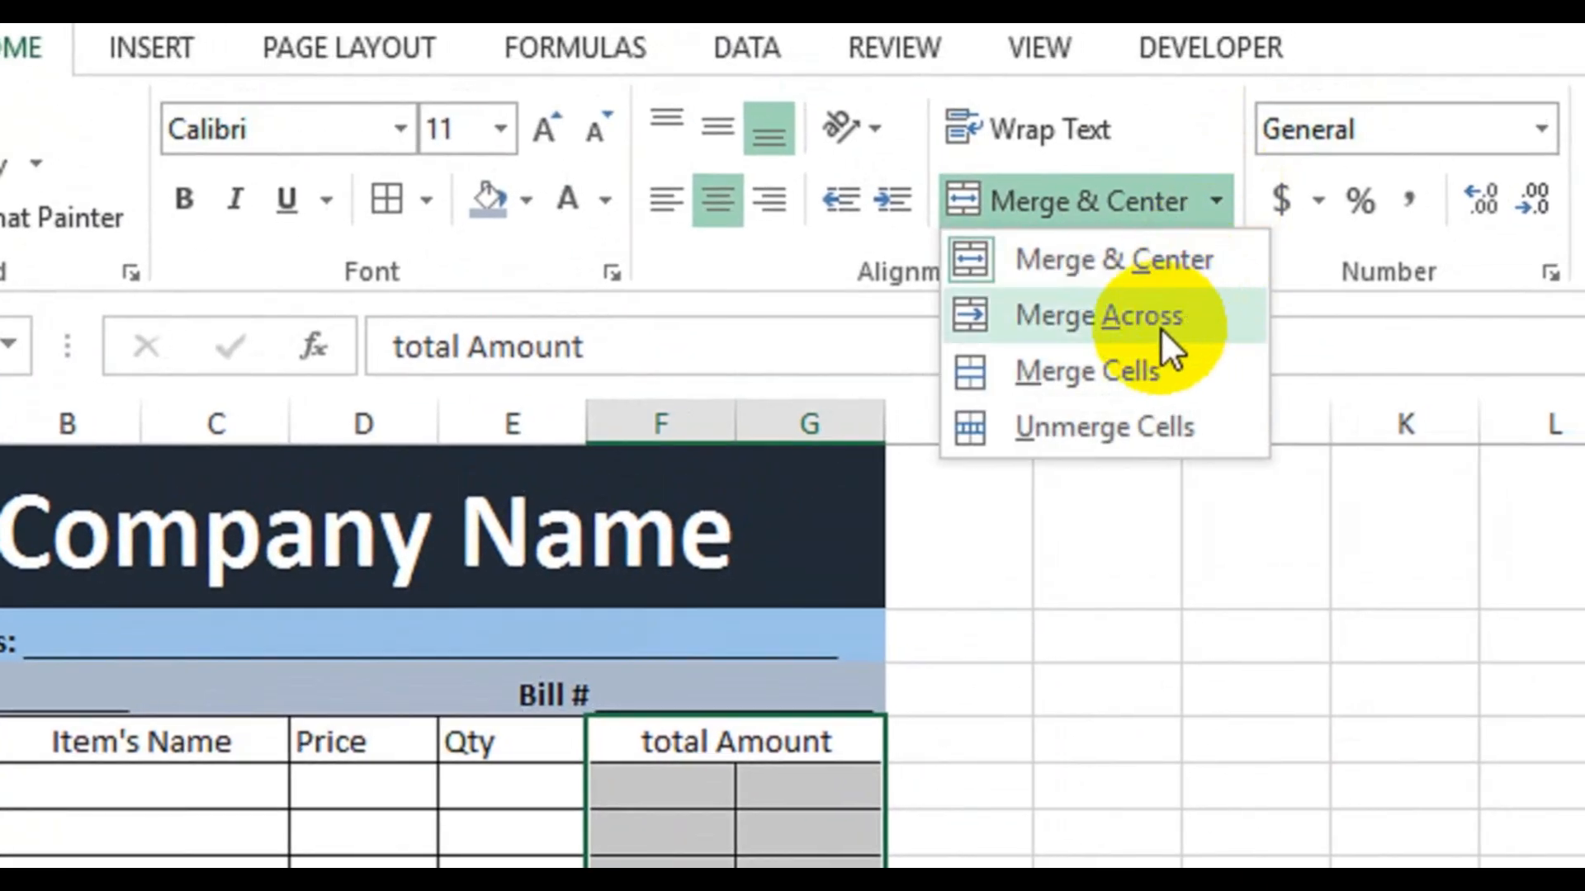
click(1312, 154)
click(382, 672)
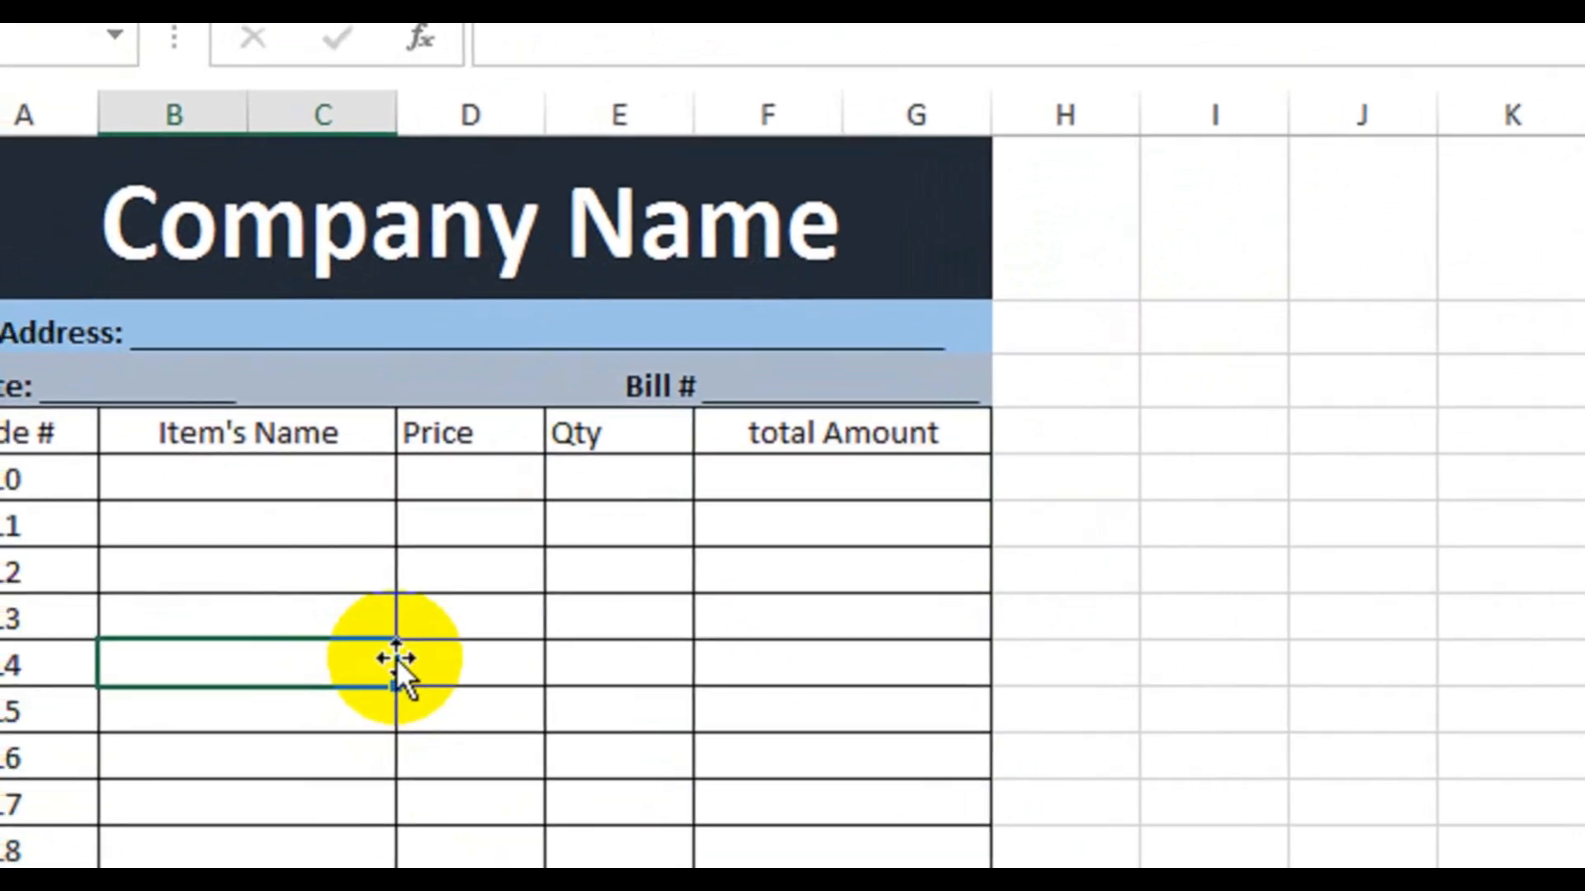
Format the table heading row A4:G4 with bold white text on a dark blue-gray fill
drag(11, 430, 924, 432)
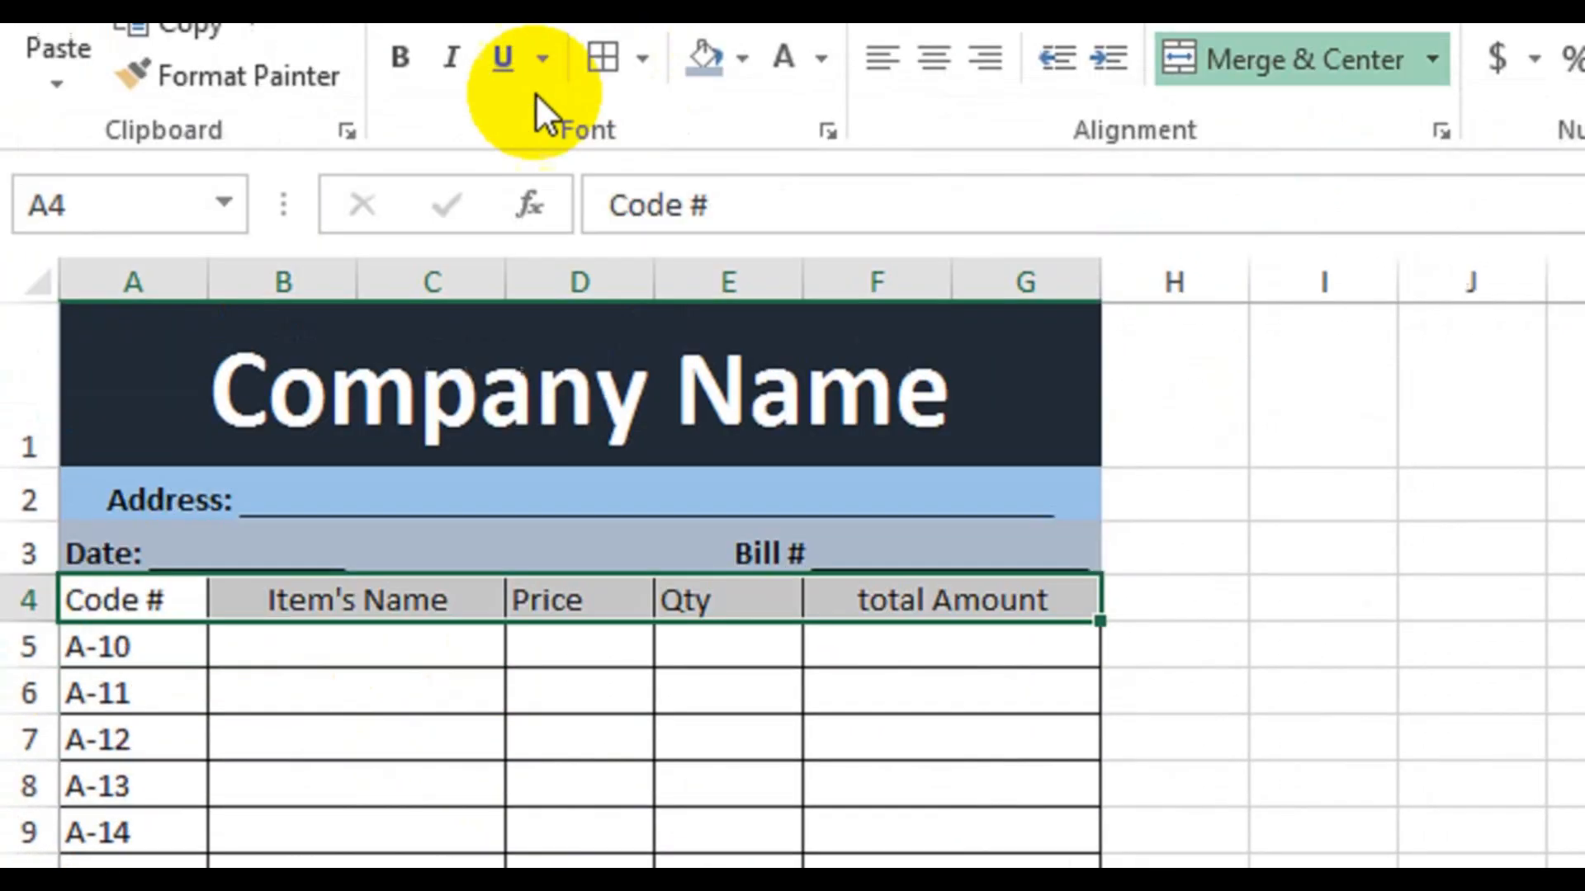
click(408, 186)
click(742, 201)
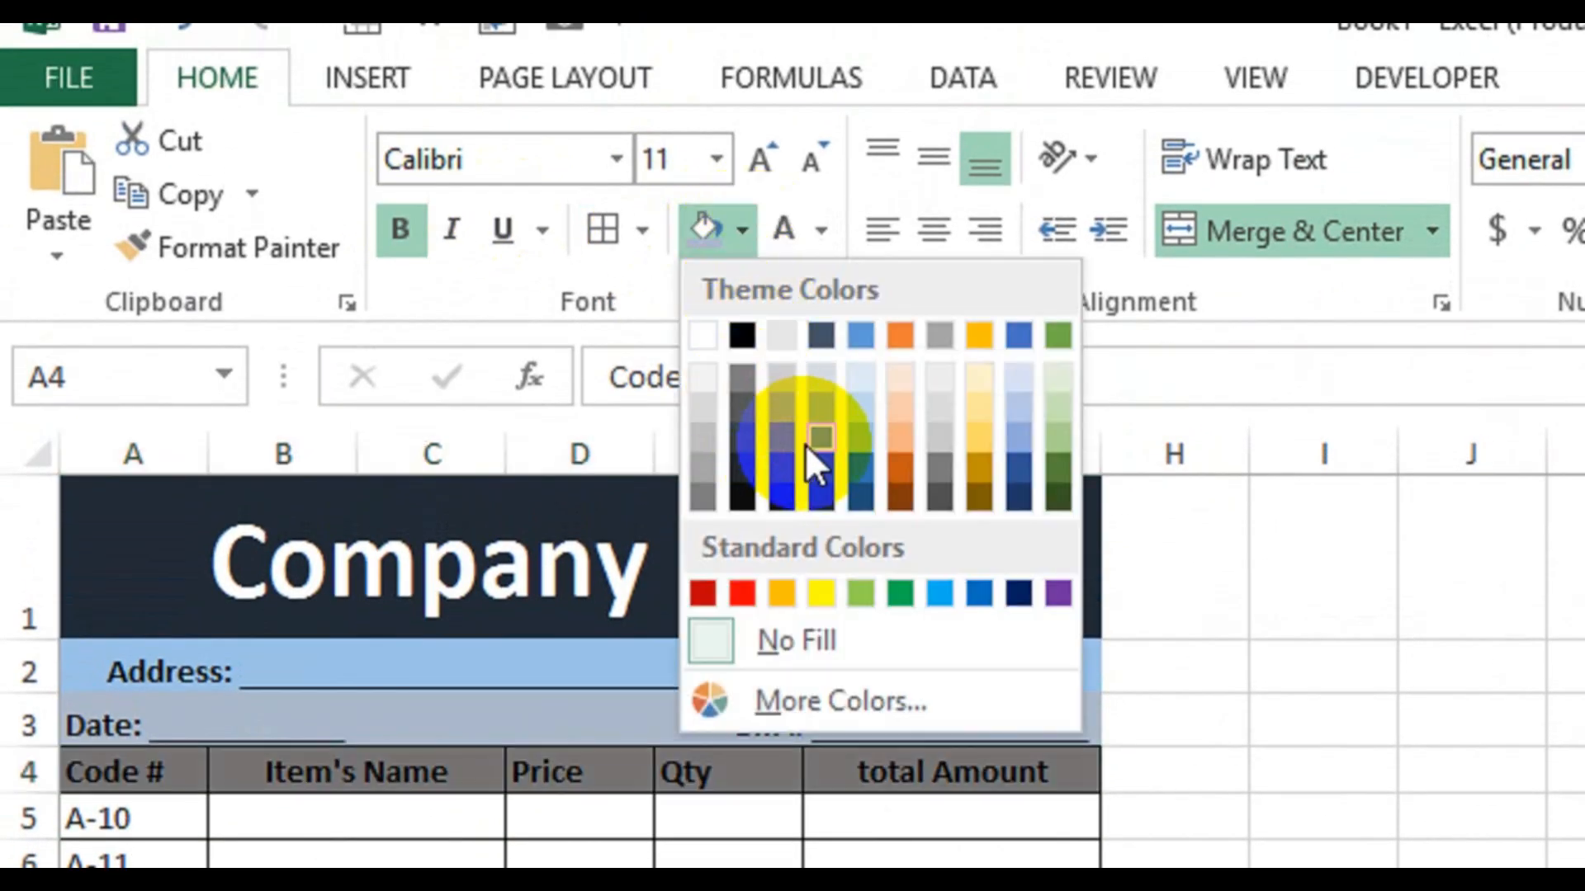
click(819, 470)
click(788, 239)
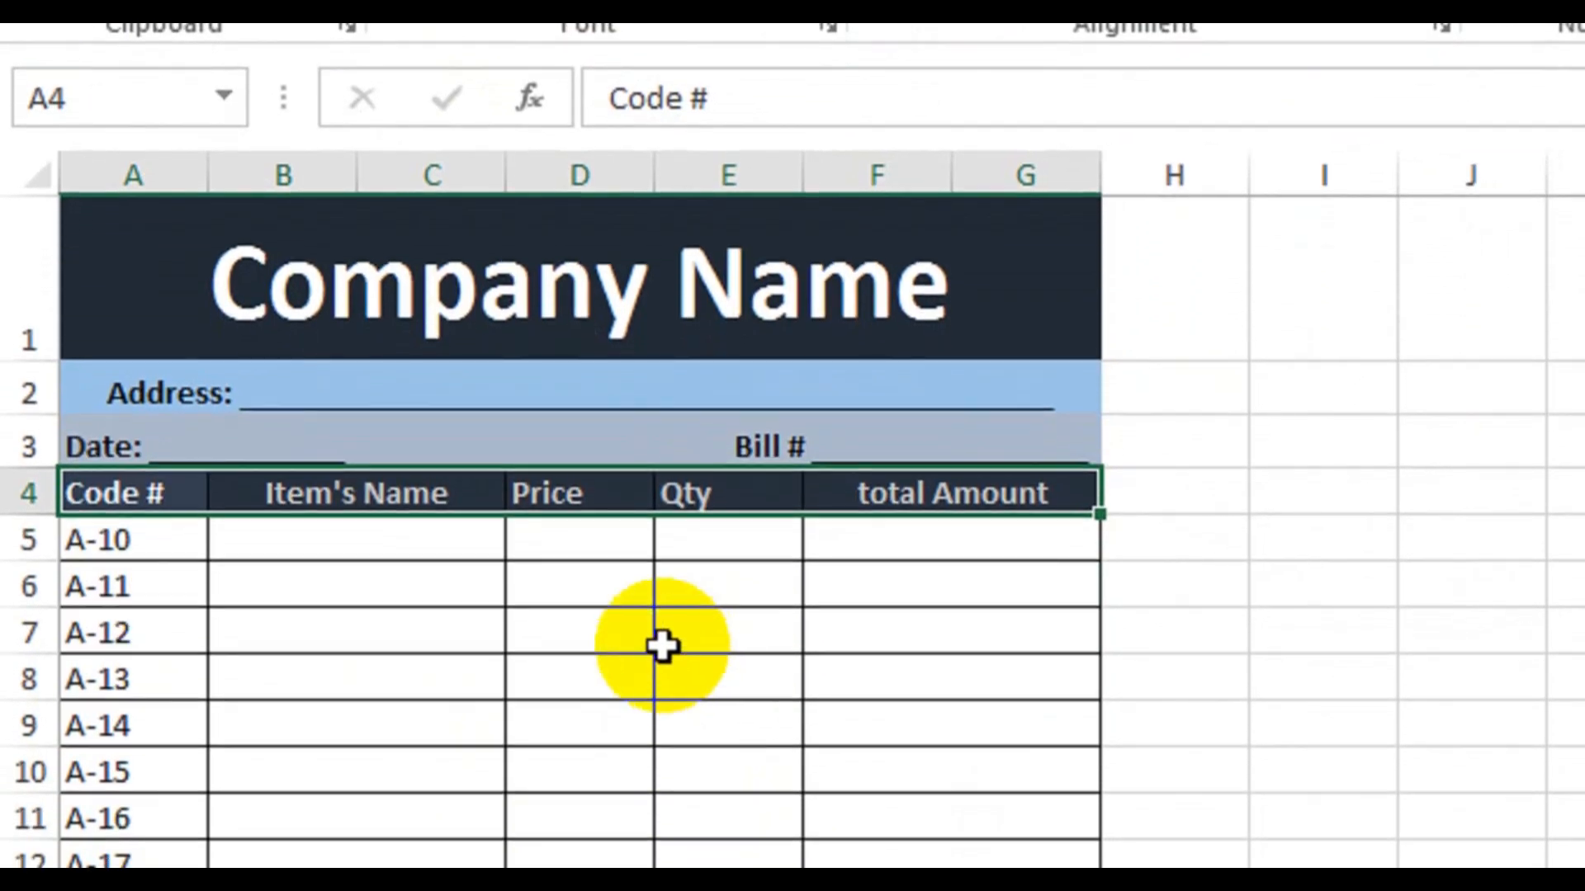
Widen columns B and C together to give the item names more room
drag(289, 170, 409, 170)
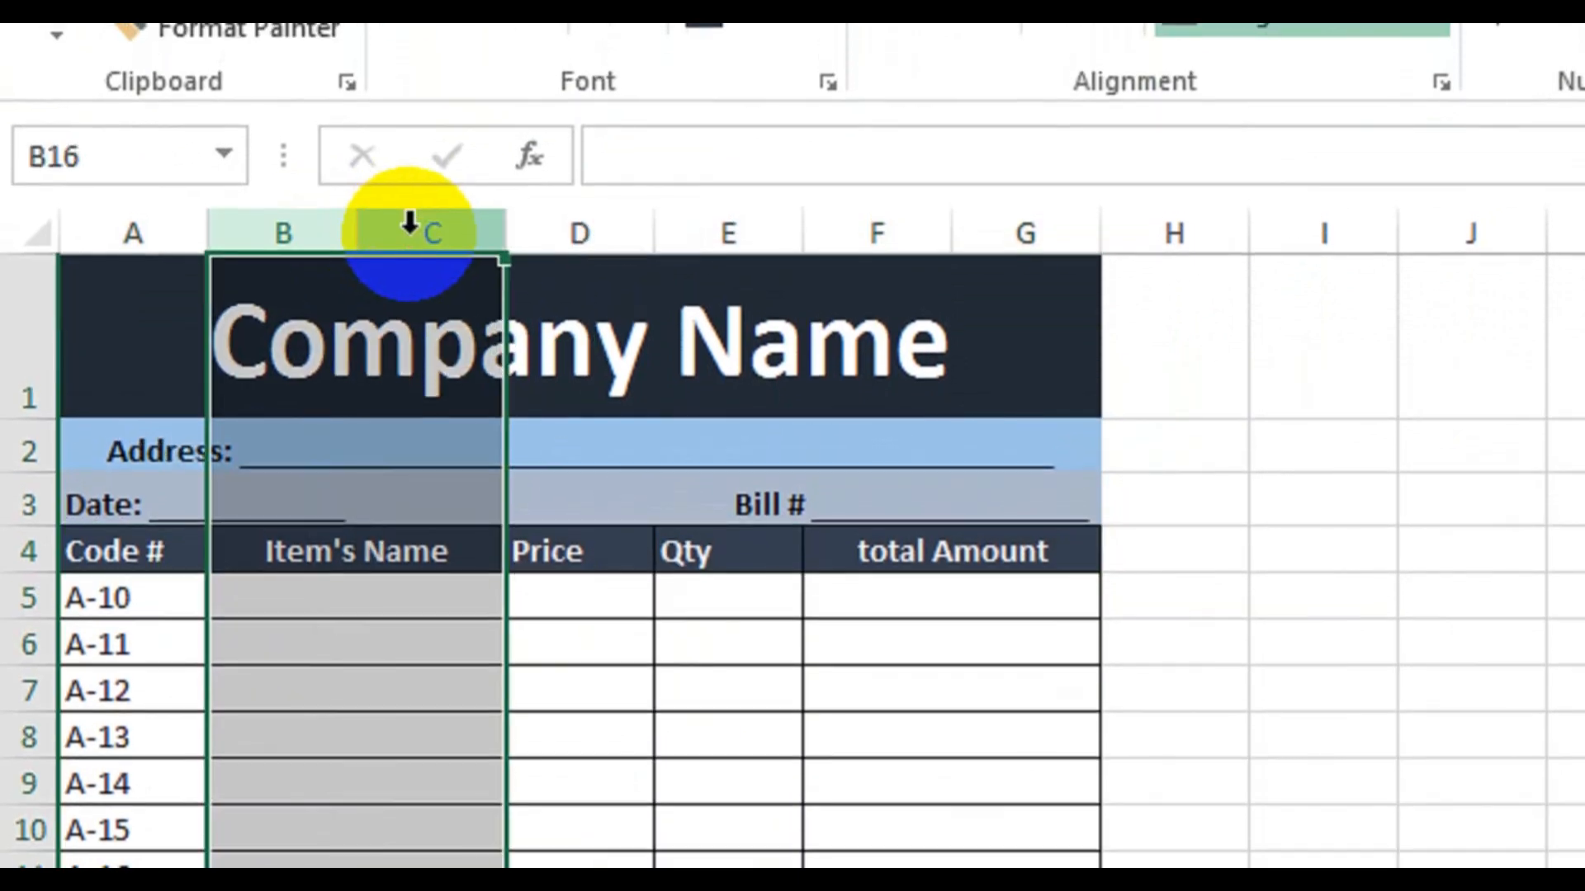
drag(355, 221, 404, 241)
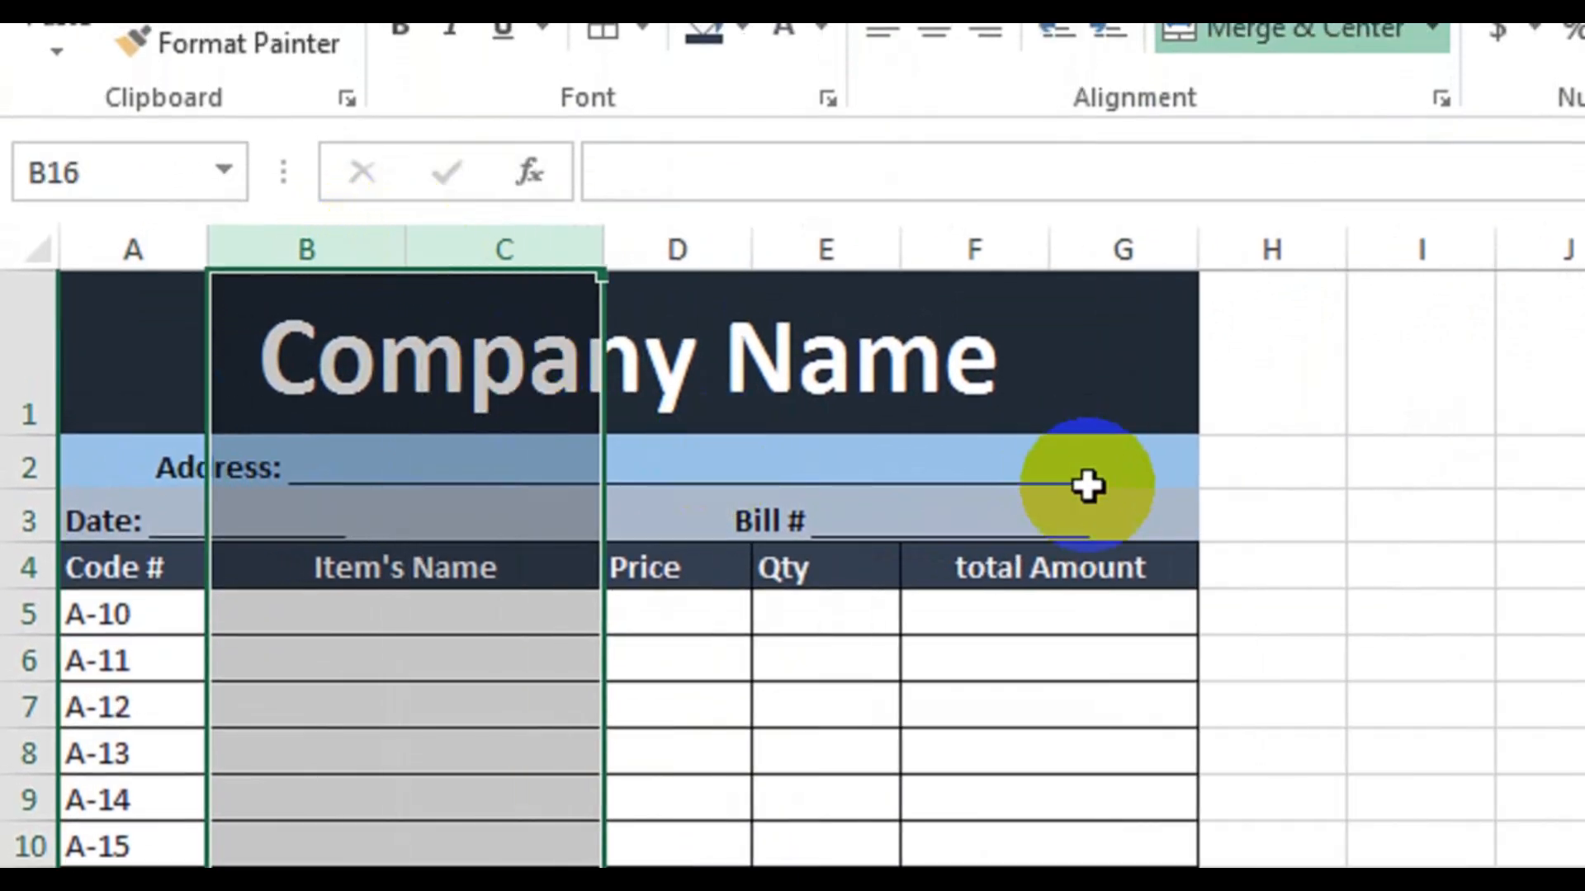
click(772, 678)
Enter the prices 500, 1000, 1200, 560 and 850 in D5:D9
click(665, 617)
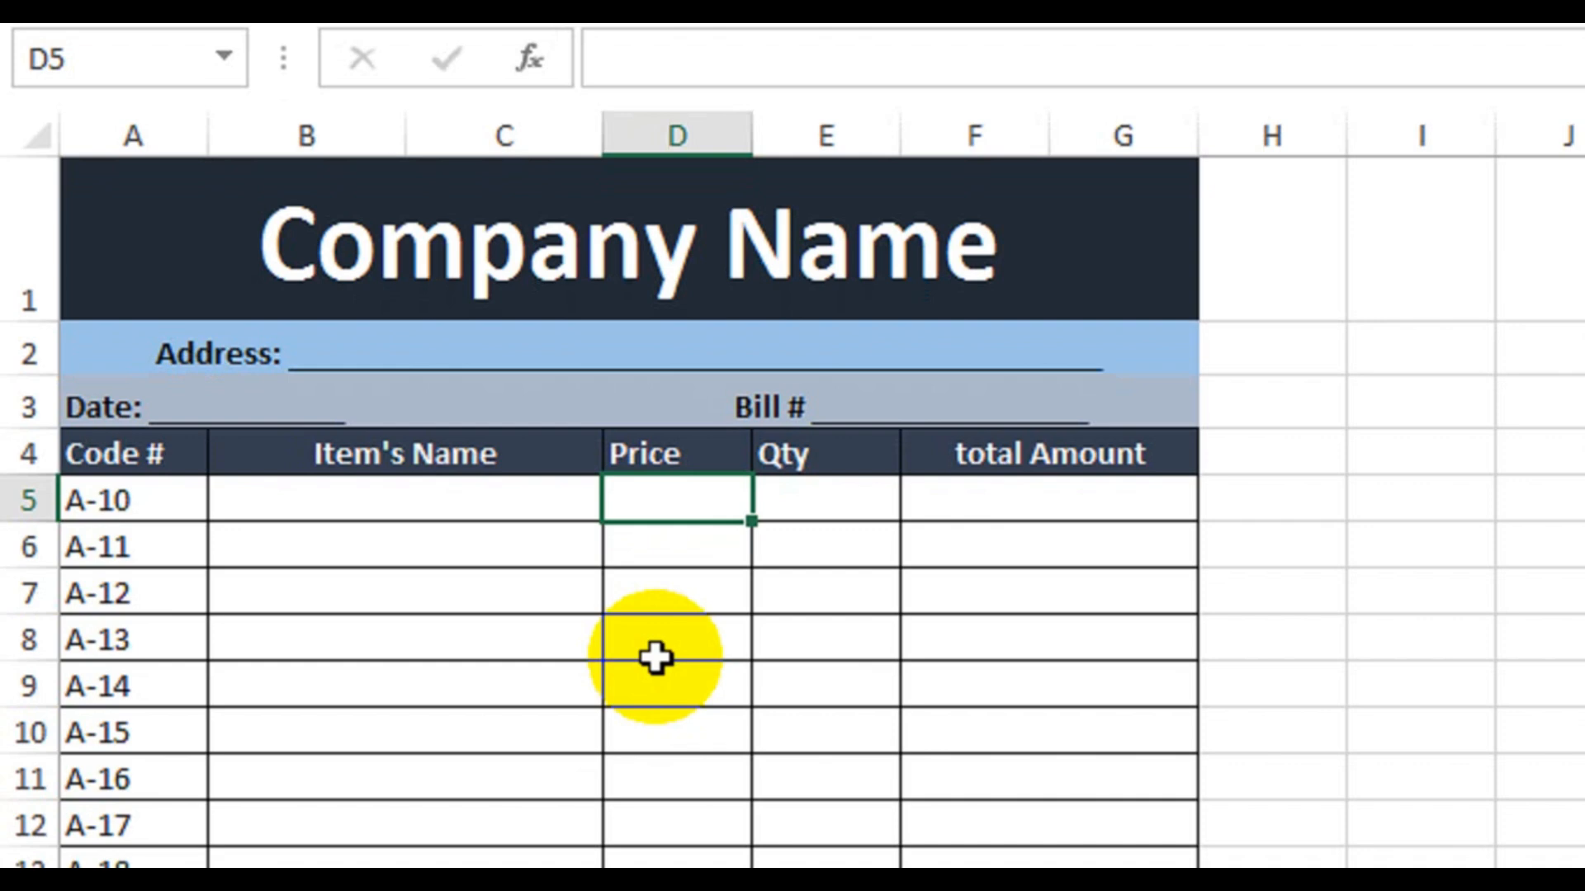
key(Return)
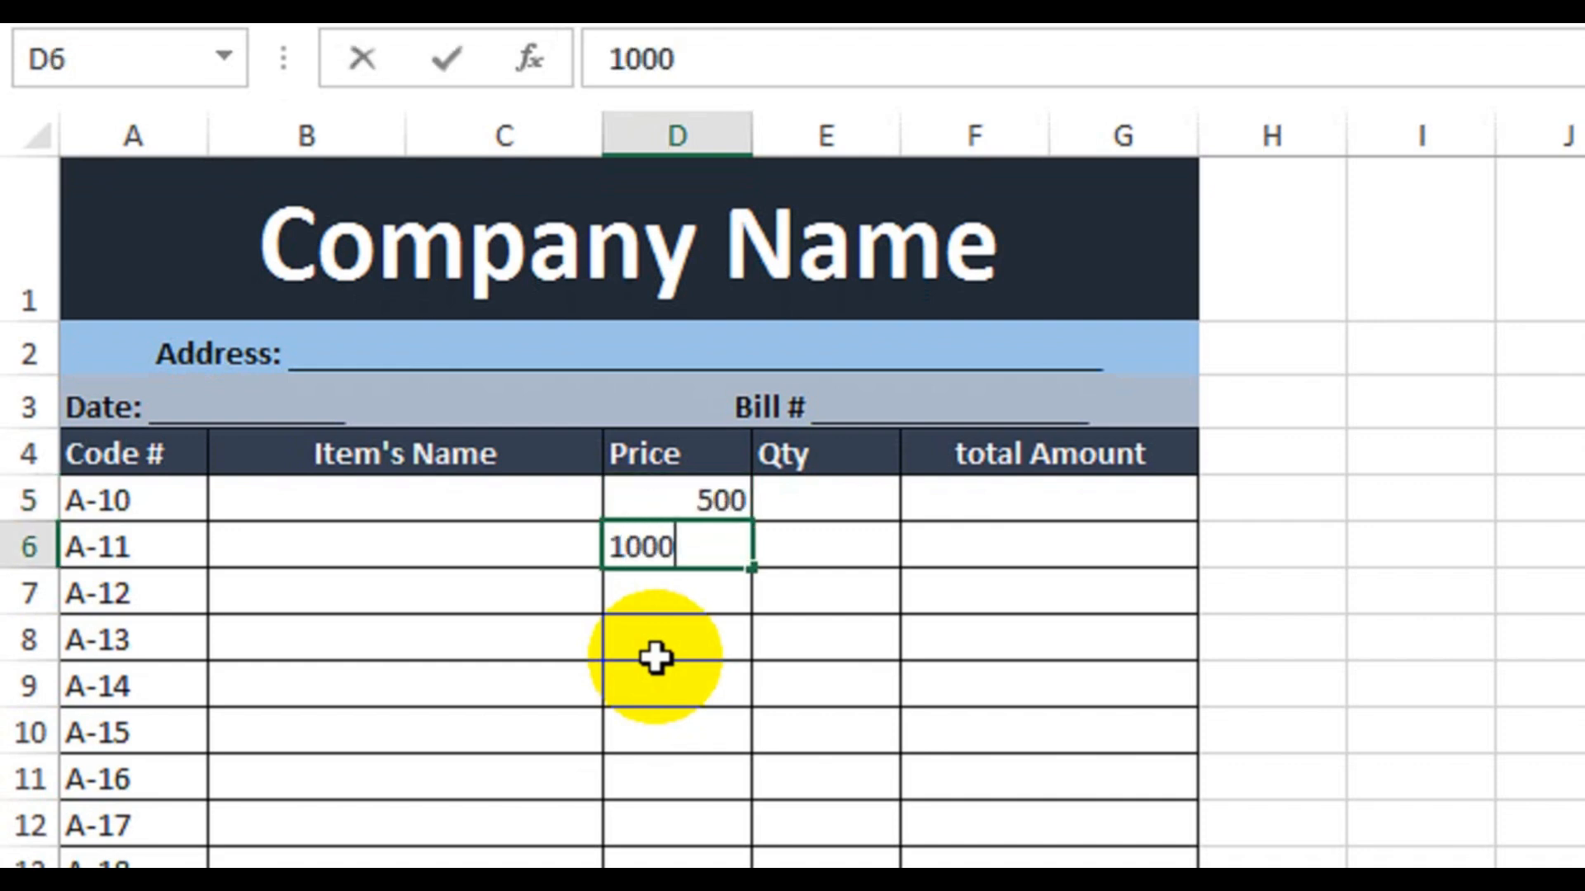
key(Return)
text(12)
key(Return)
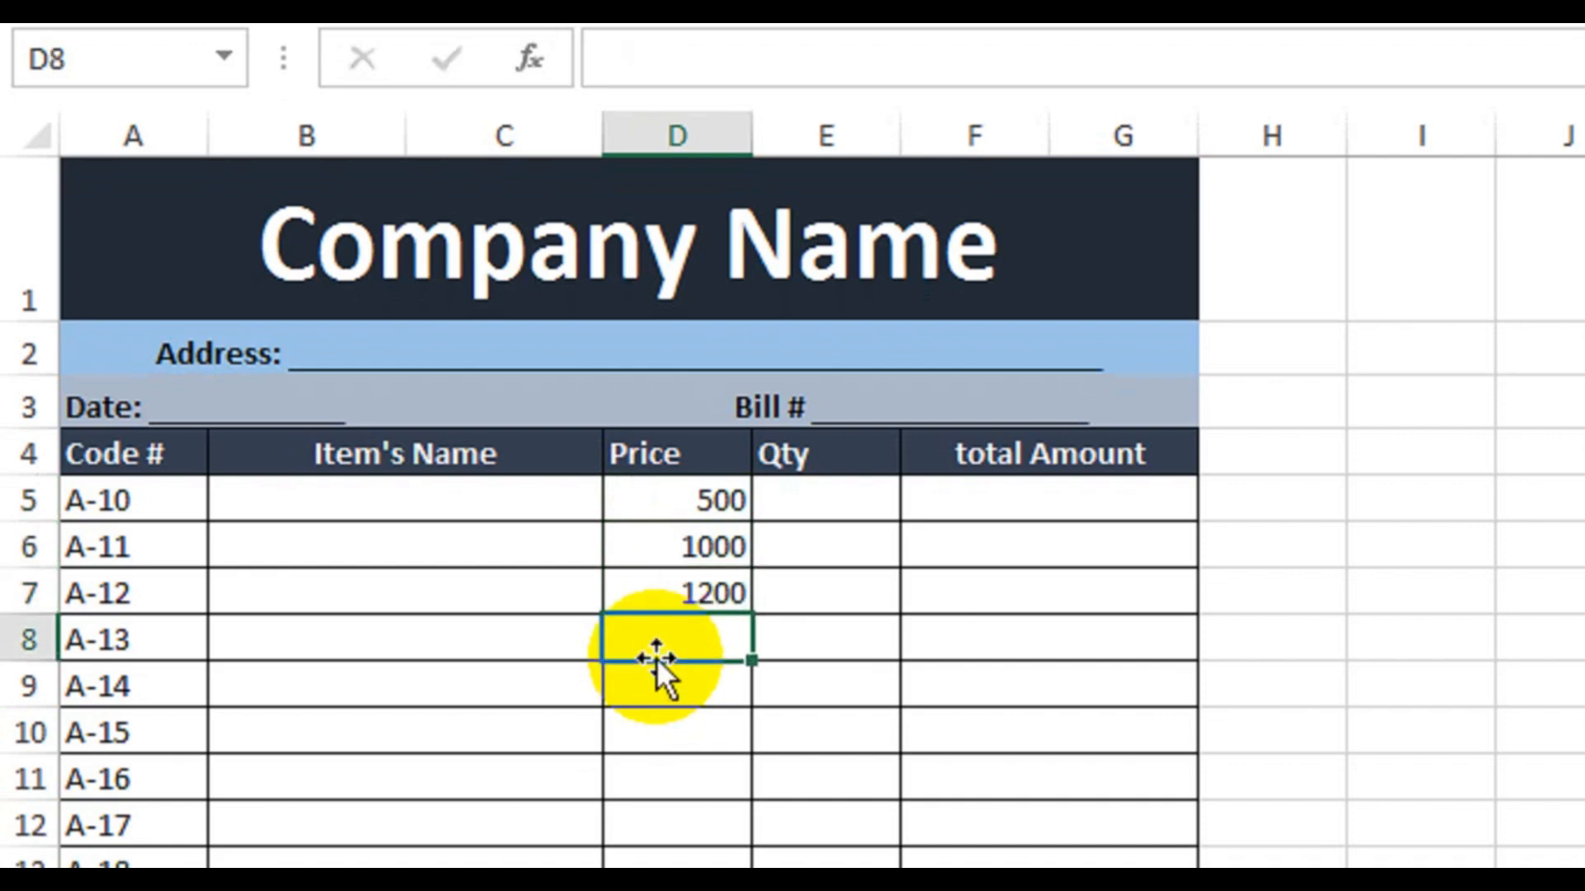
text(560)
key(Return)
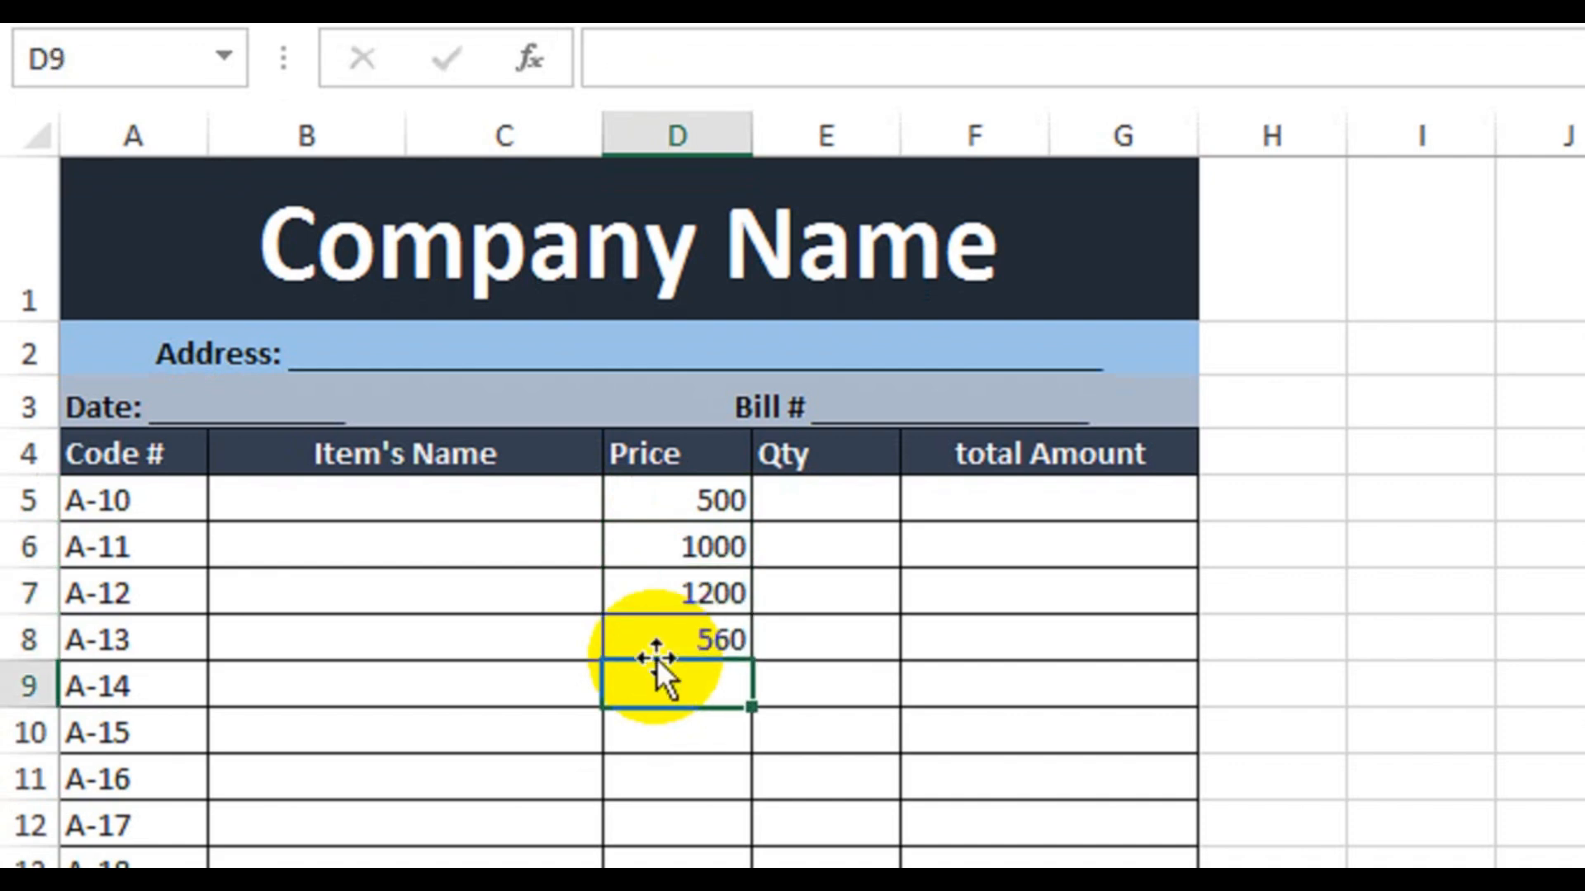
text(850)
key(Return)
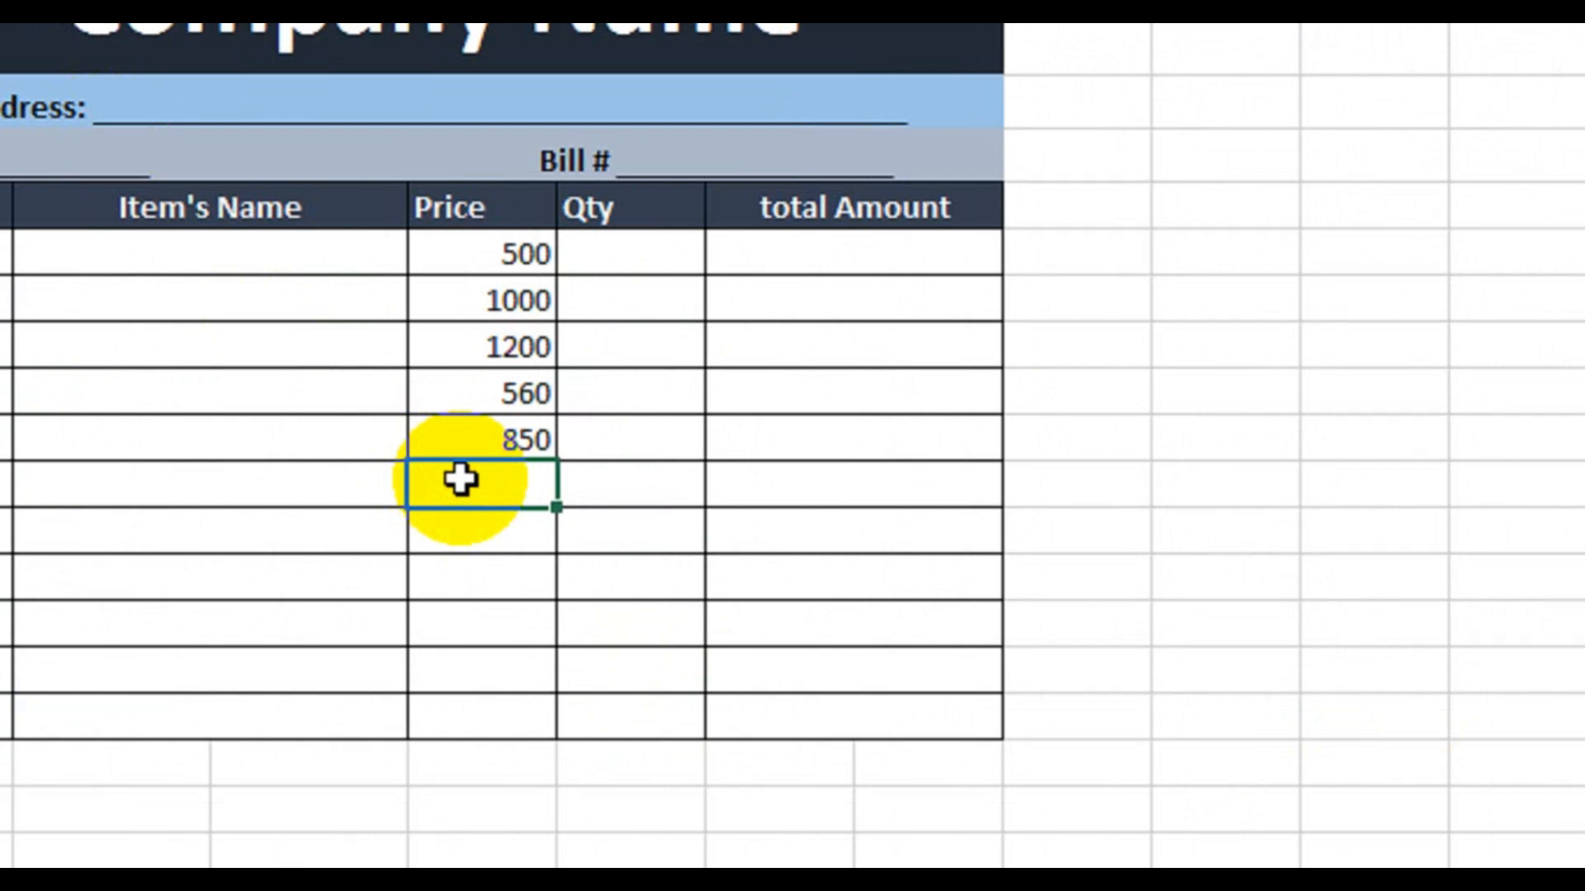
Enter the prices 920, 1100, 1500, 400, 320 and 150 in D10:D15
text(920)
key(Return)
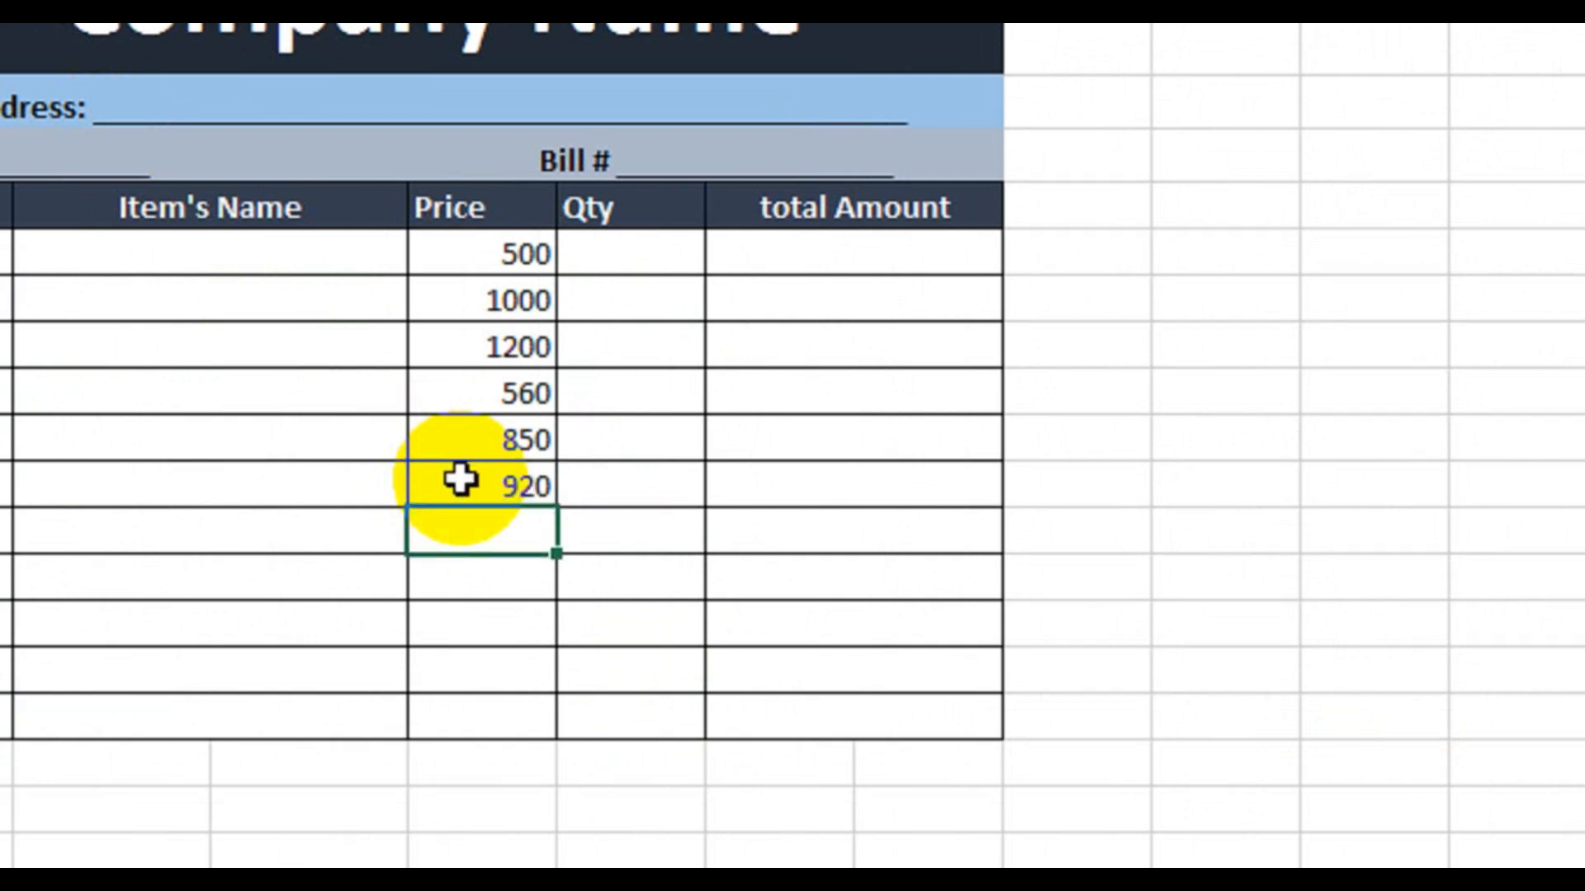
key(Return)
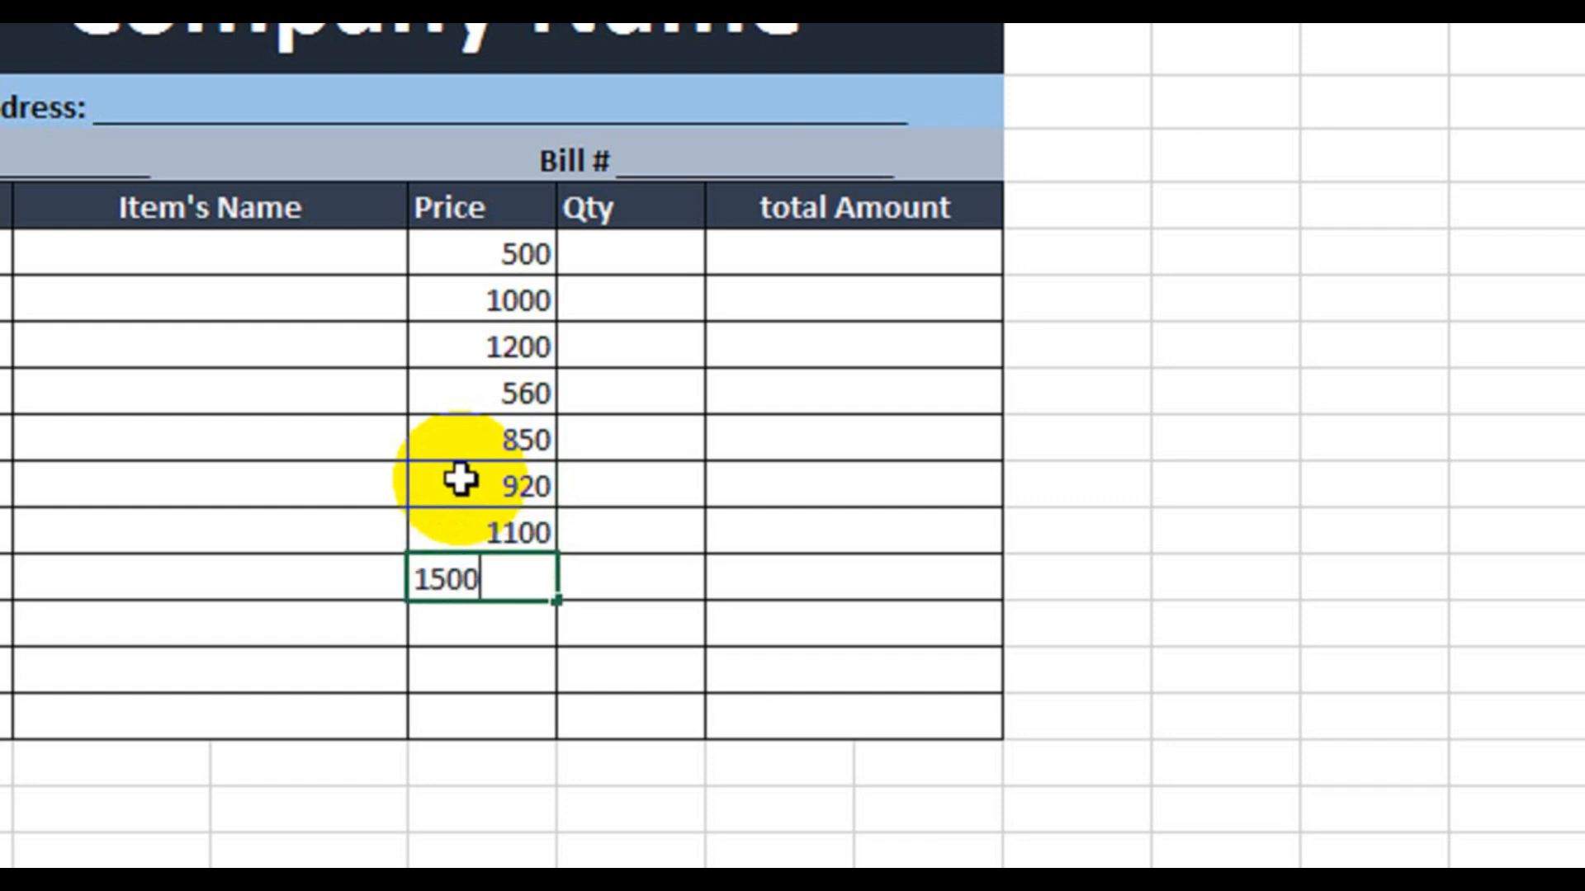
key(Return)
text(400)
key(Return)
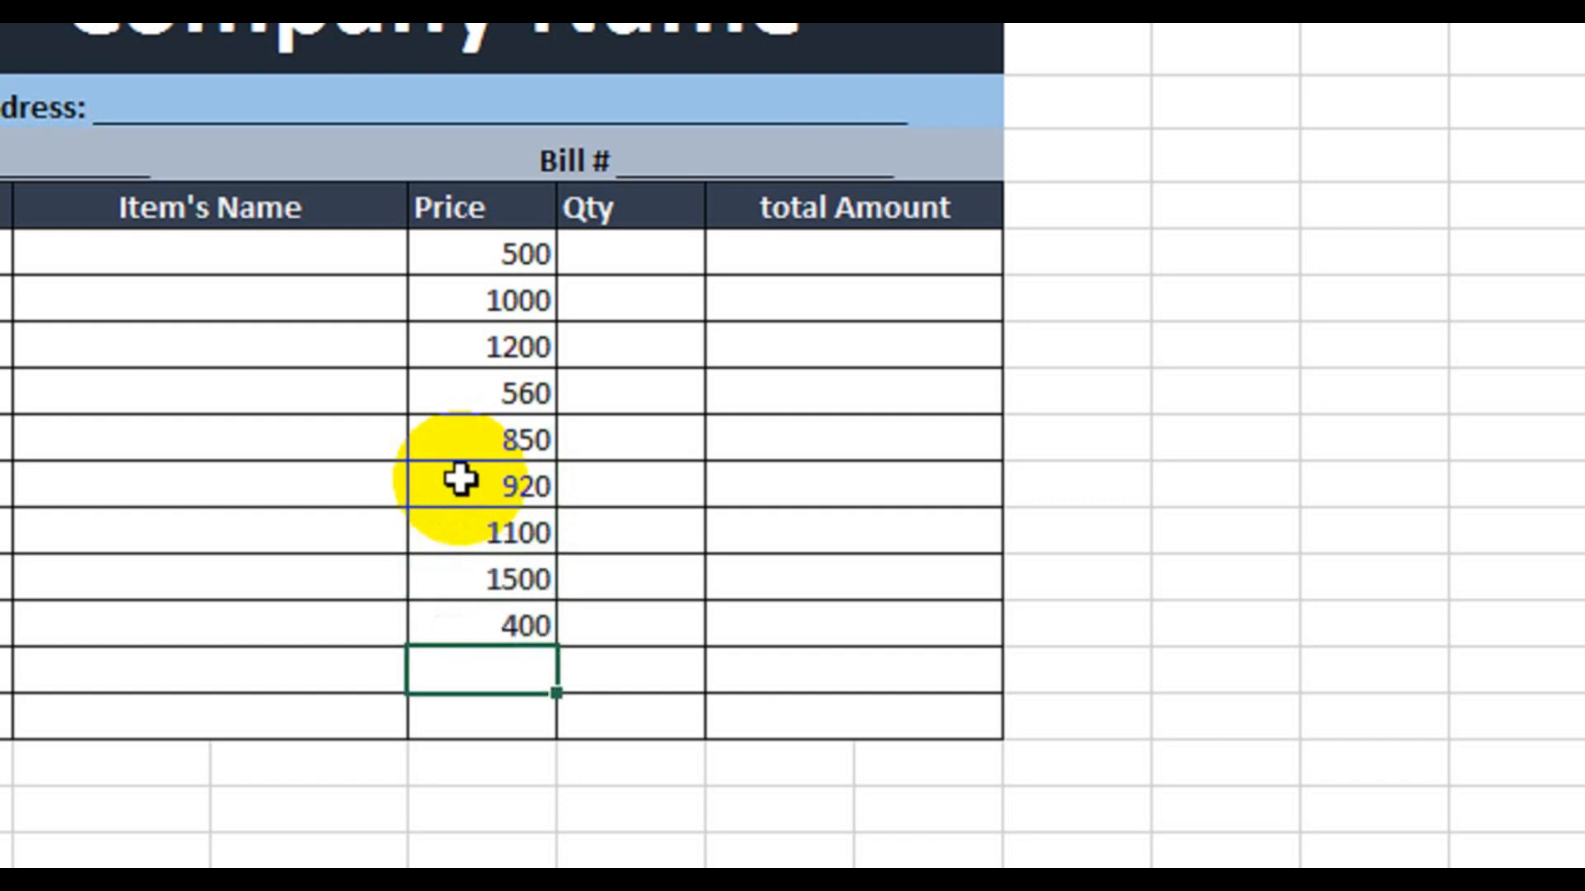
key(Return)
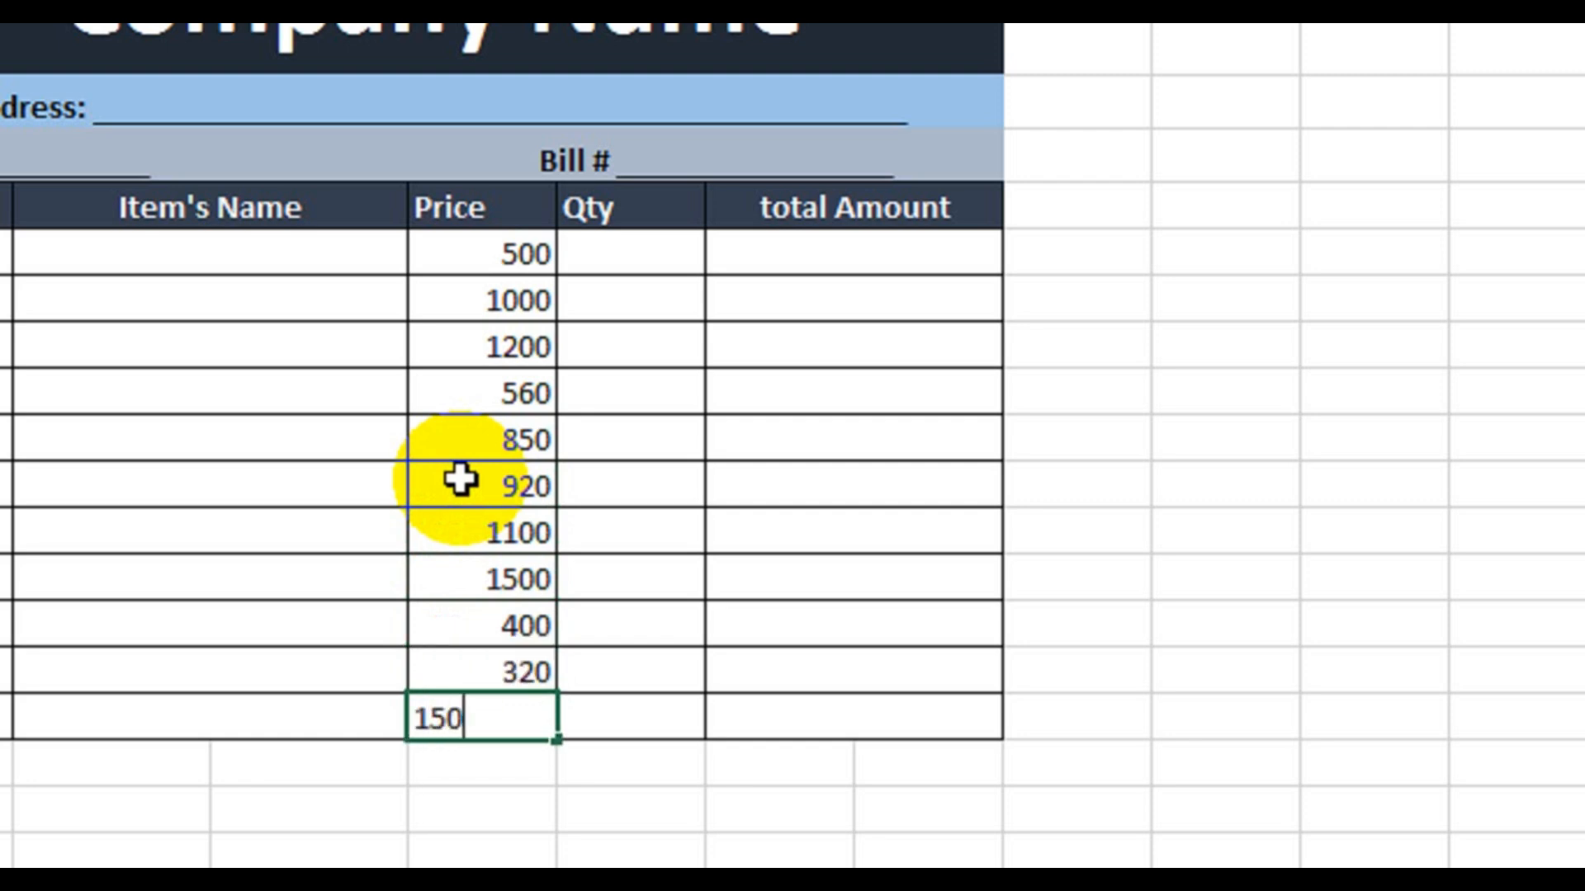
text(150)
key(Return)
drag(485, 264, 503, 717)
Enter the quantities 3, 6, 9, 5 and 2 in E5:E9
click(633, 220)
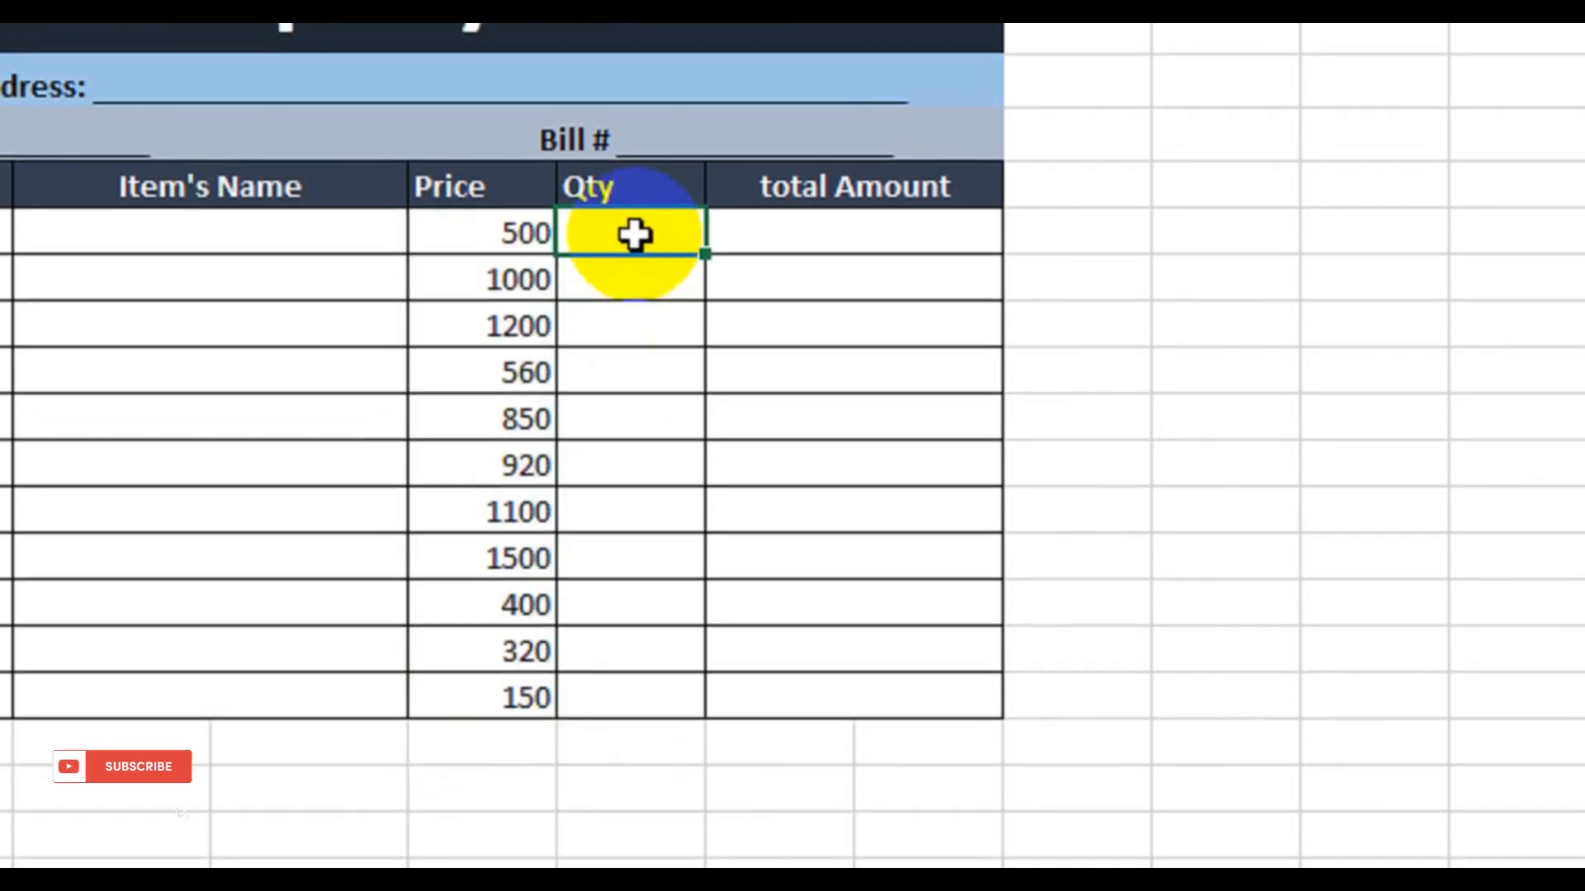
text(3)
key(Return)
text(6)
key(Return)
text(9)
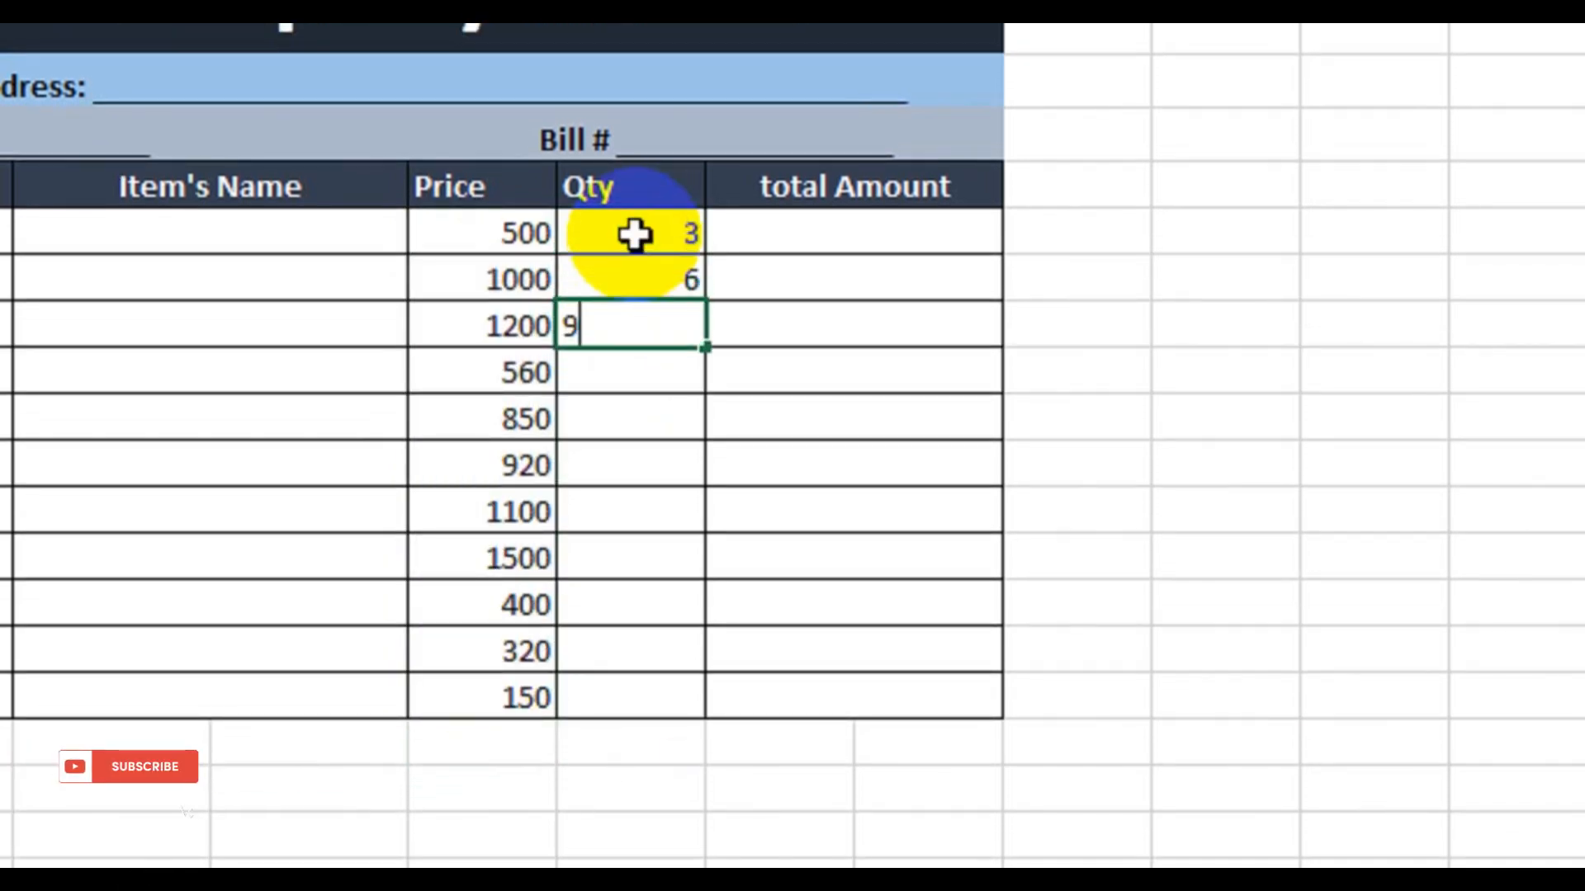
key(Return)
text(5)
key(Return)
text(2)
key(Return)
Enter the quantities 4, 8, 7, 5, 6 and 8 in E10:E15
text(4)
key(Return)
text(8)
key(Return)
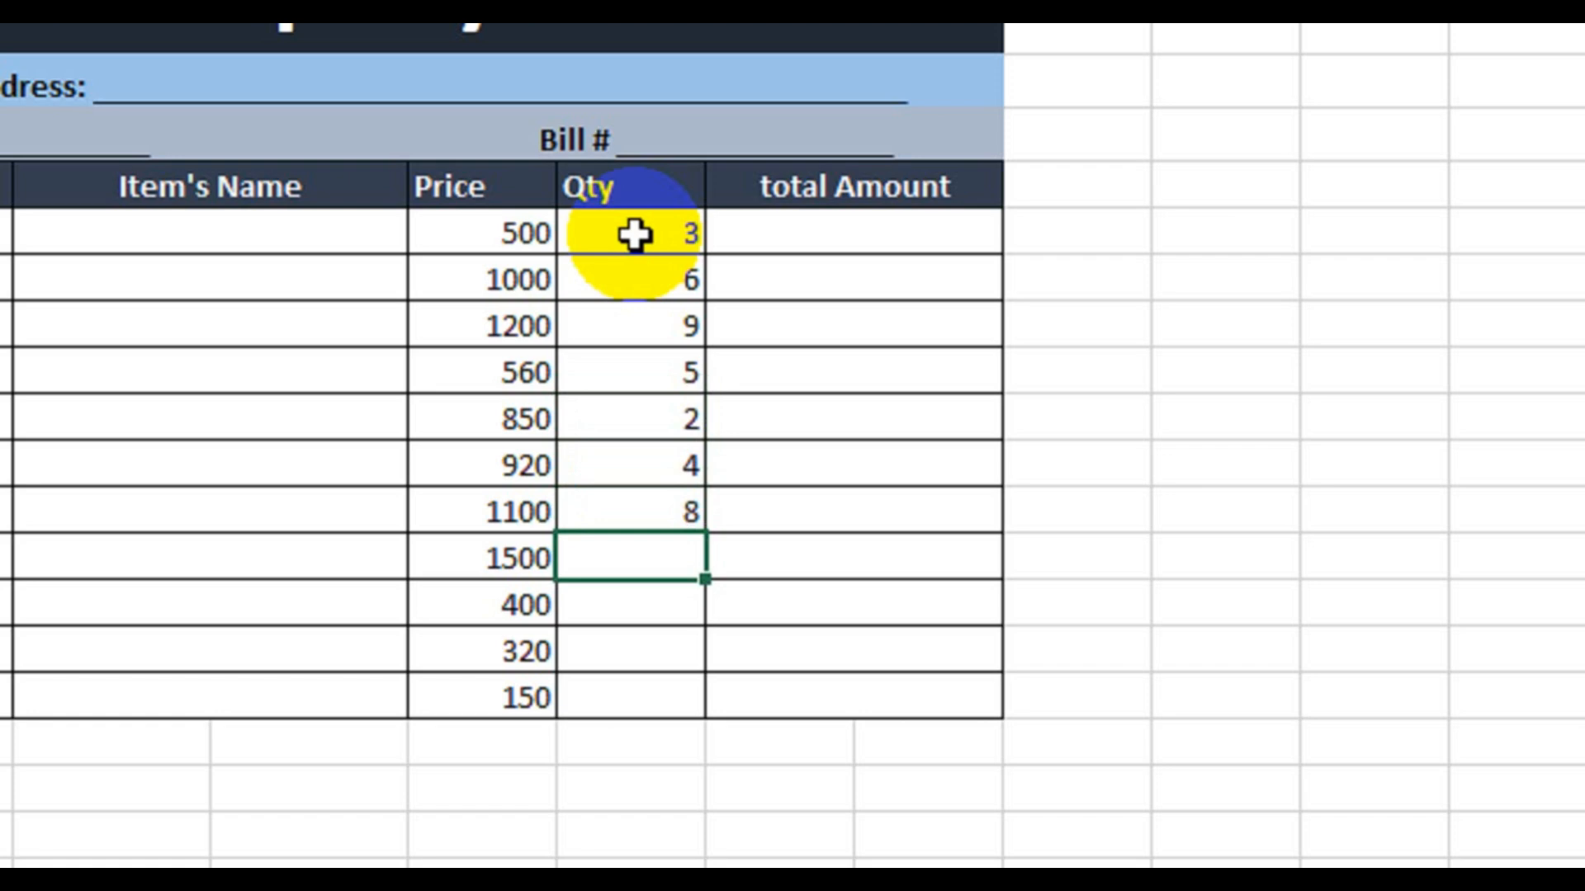
key(Return)
text(5)
key(Return)
text(6)
key(Return)
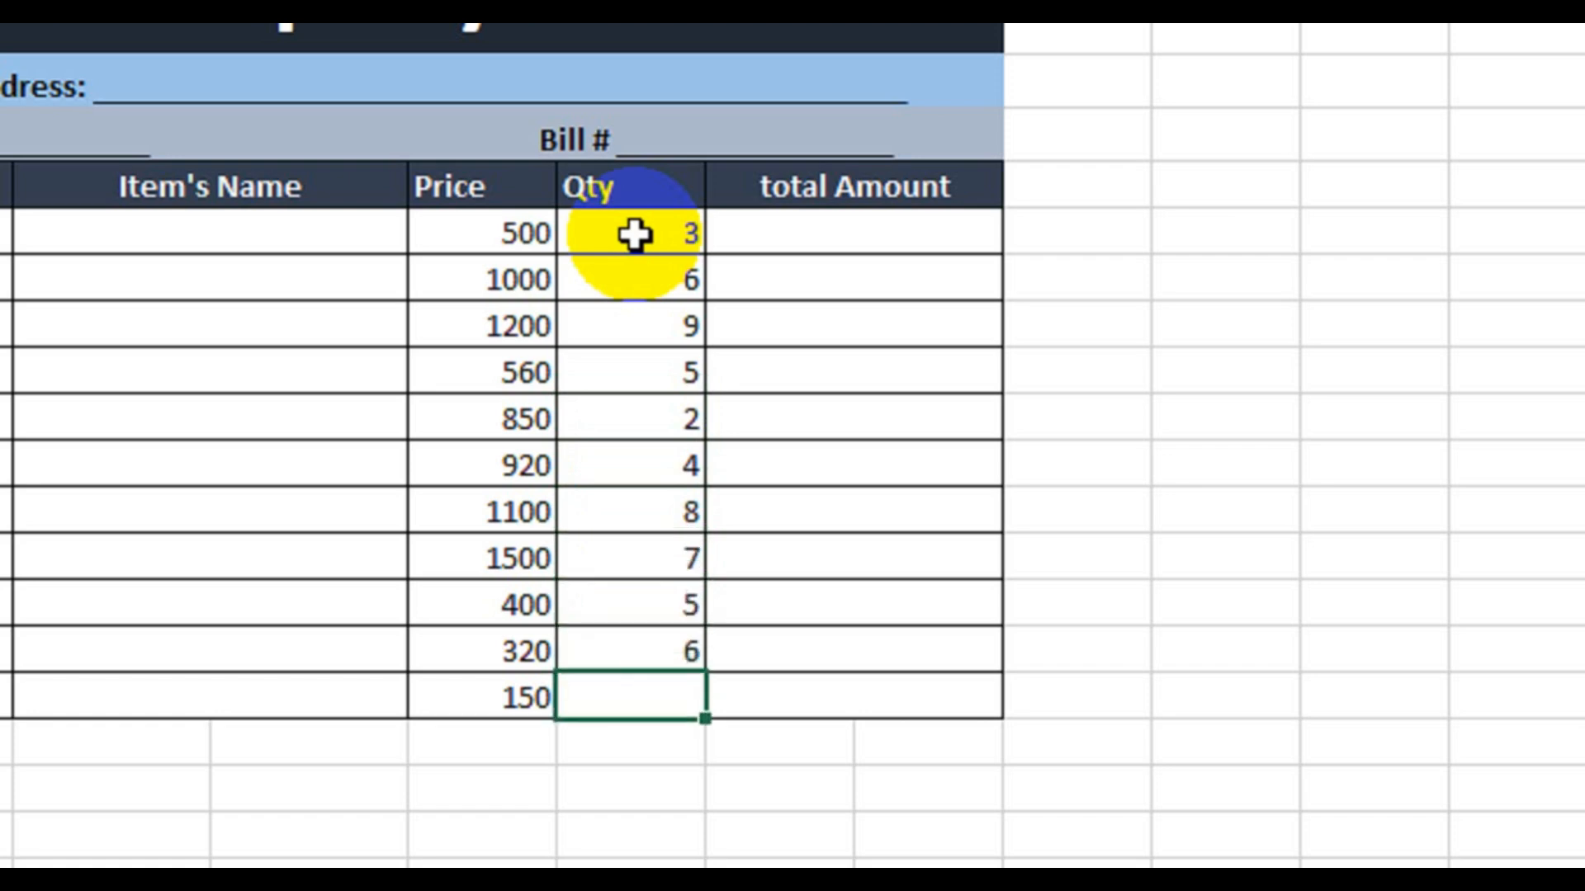
text(8)
key(Return)
Correct the heading in the merged cell F4:G4 to Total Amount with a capital T
click(548, 238)
click(842, 241)
click(770, 192)
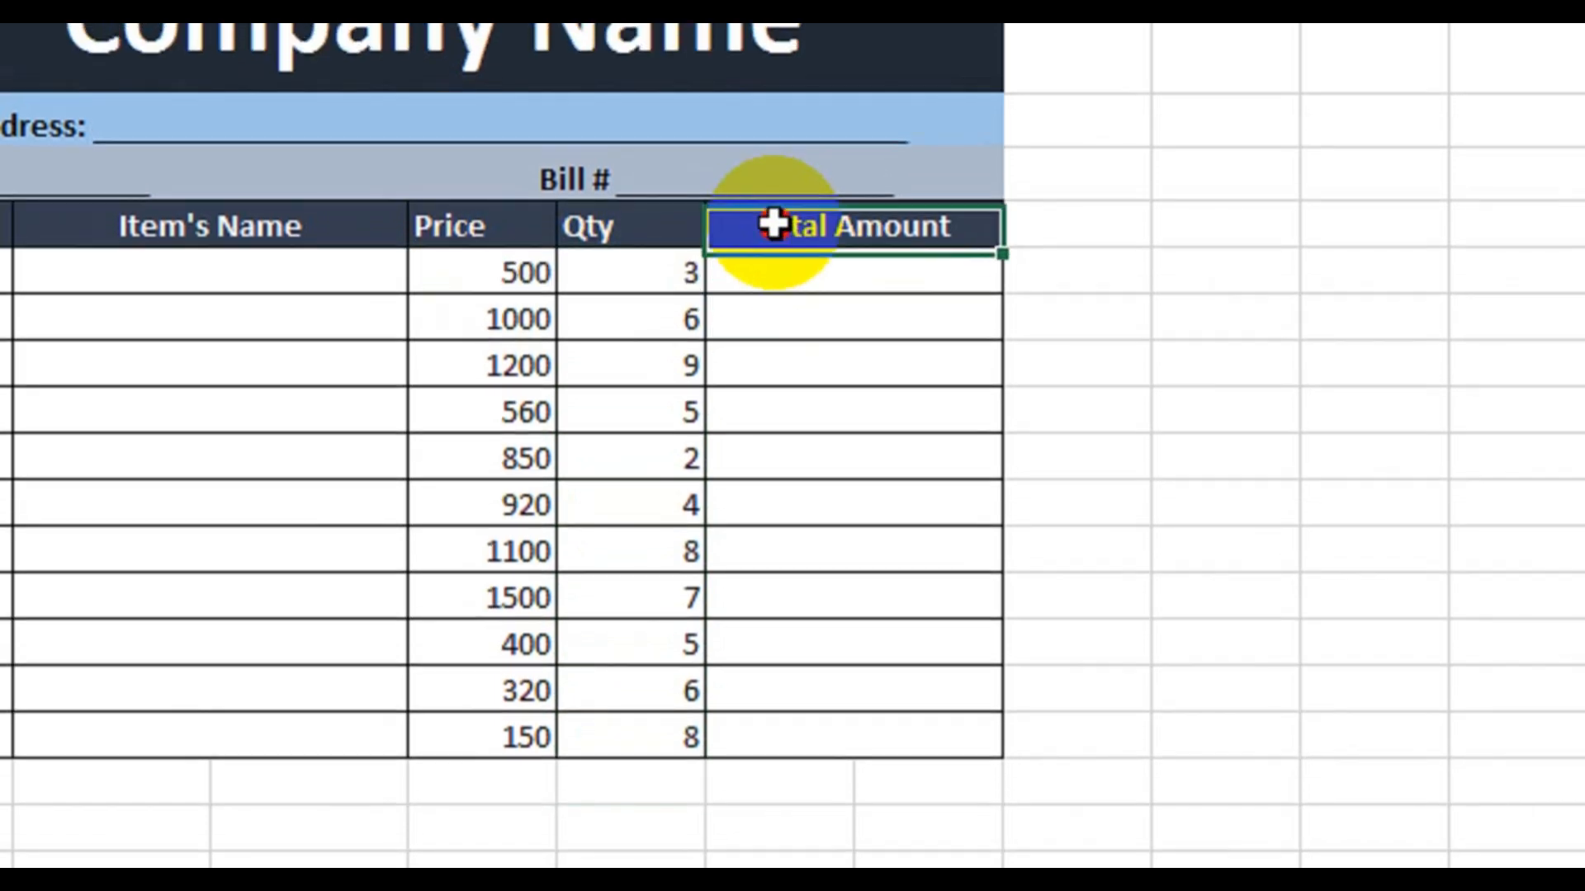
key(BackSpace)
text(To)
key(Return)
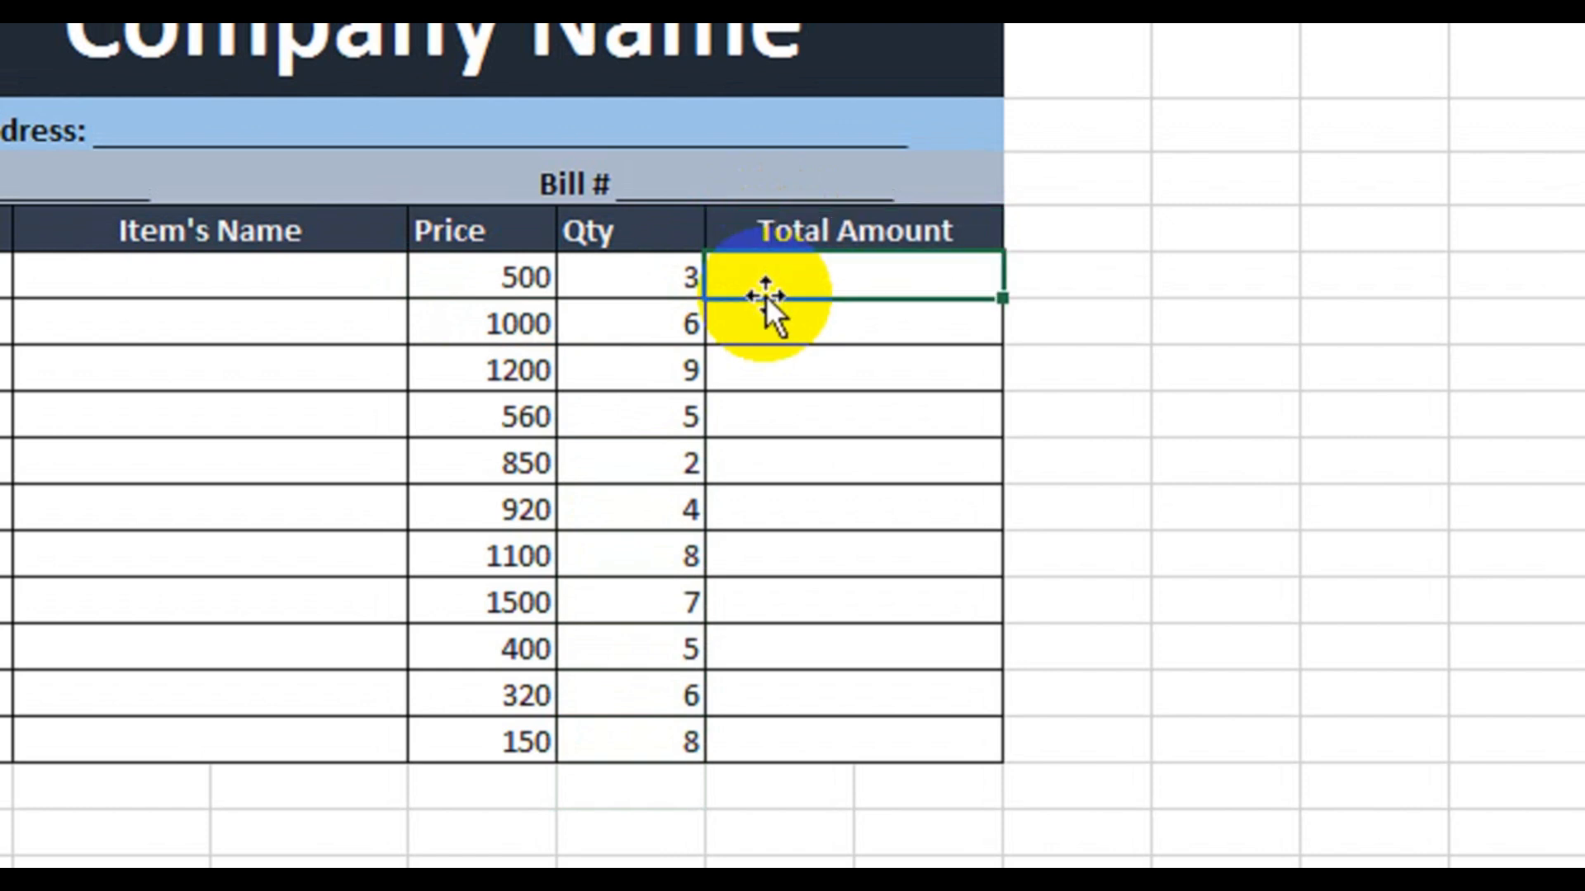
Enter the formula =PRODUCT(D5:E5) in the first Total Amount cell, F5, to multiply price by quantity
text(=p)
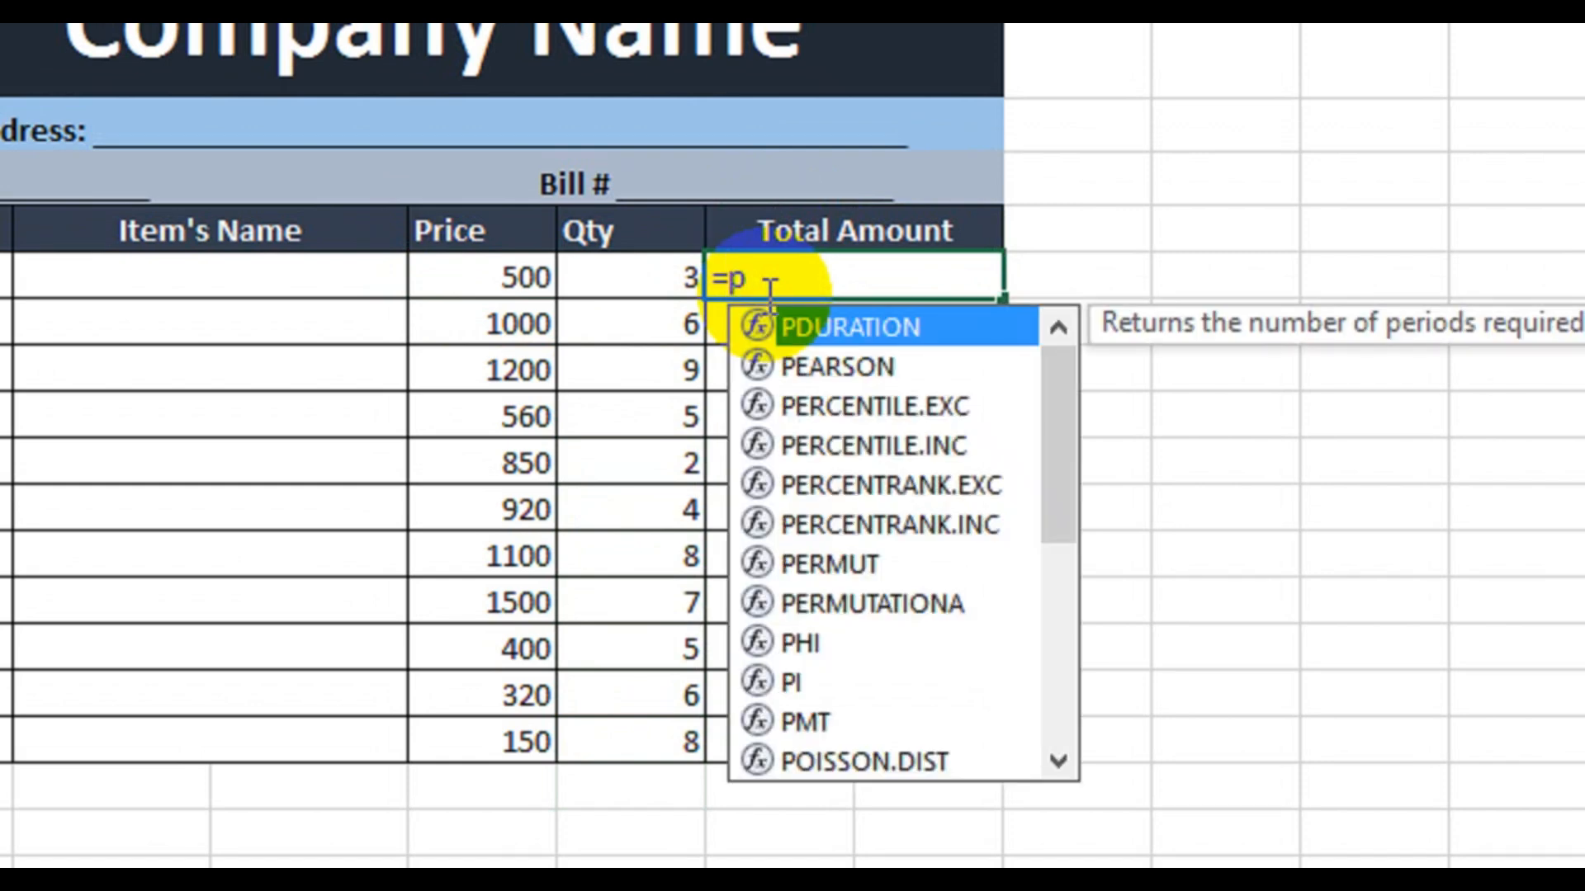
text(rod)
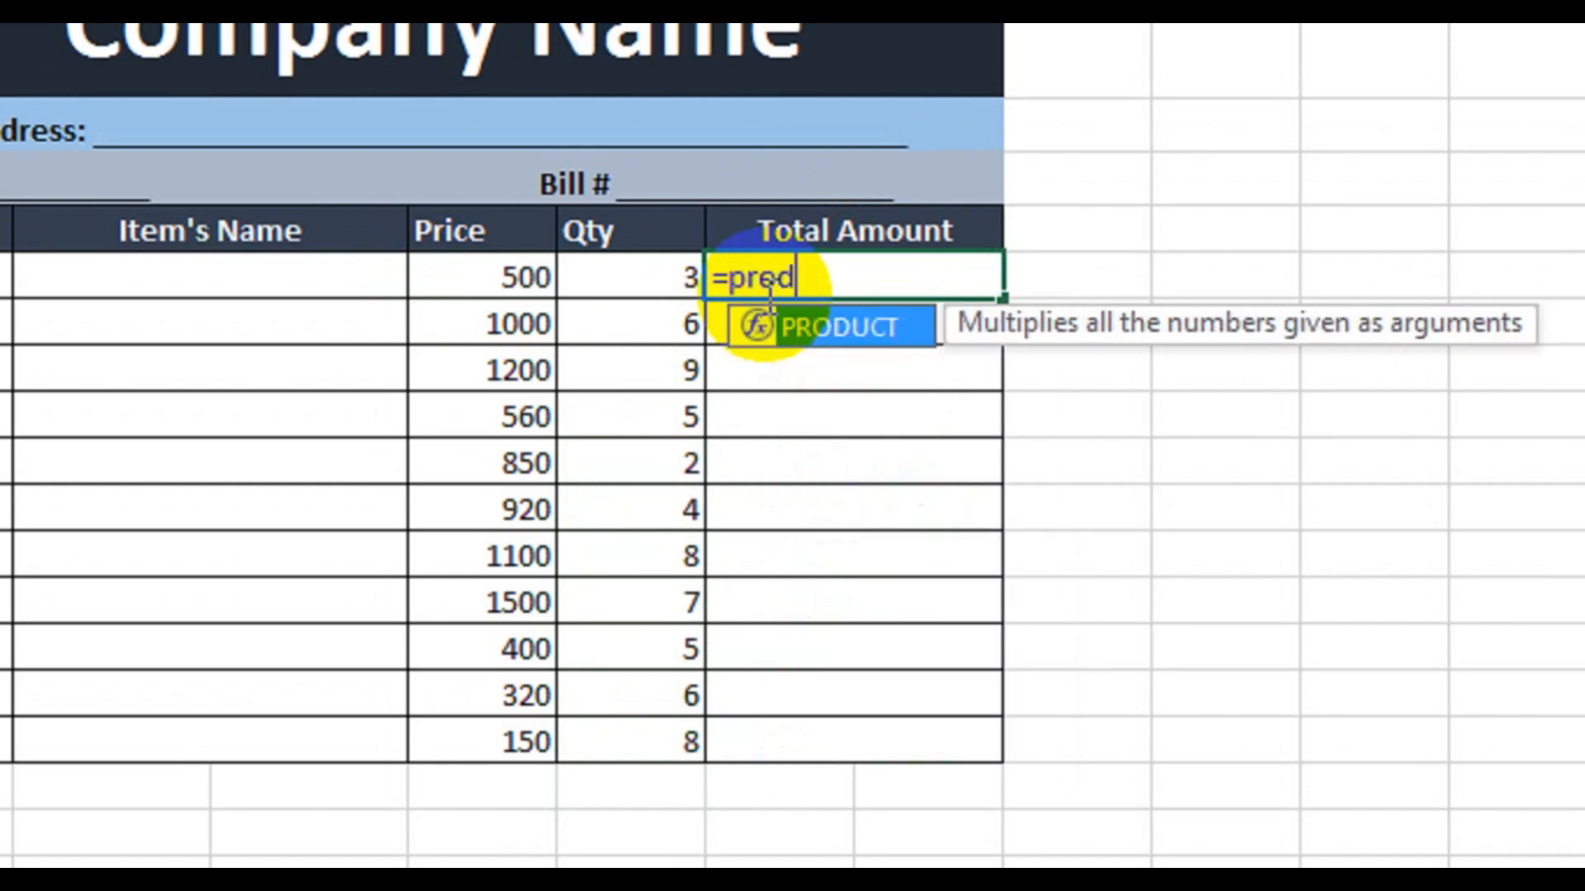
double_click(792, 326)
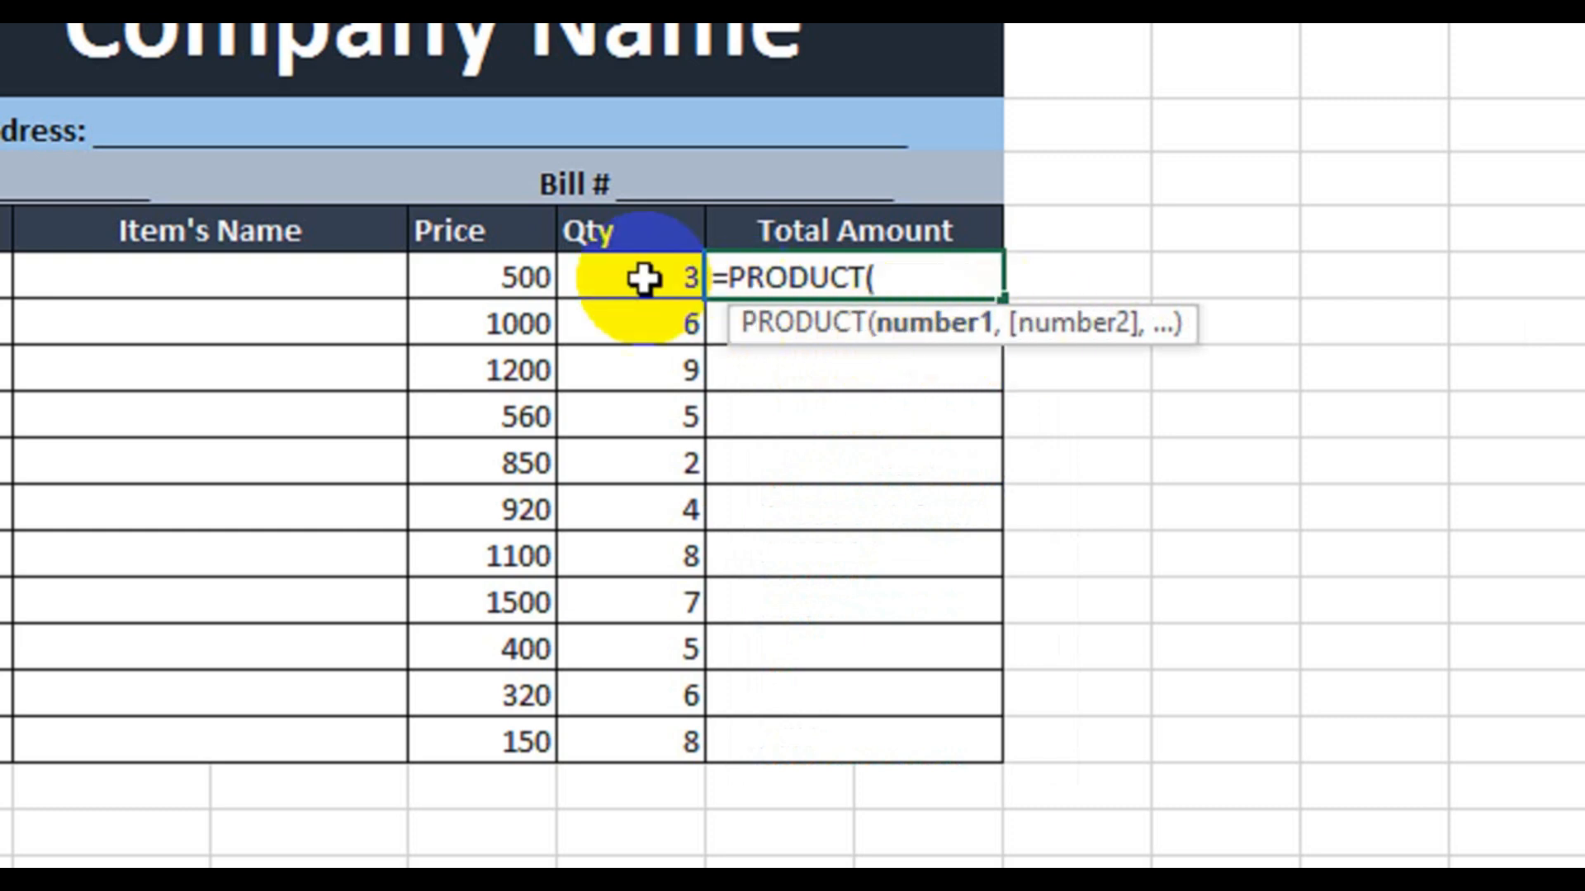
drag(467, 274, 590, 281)
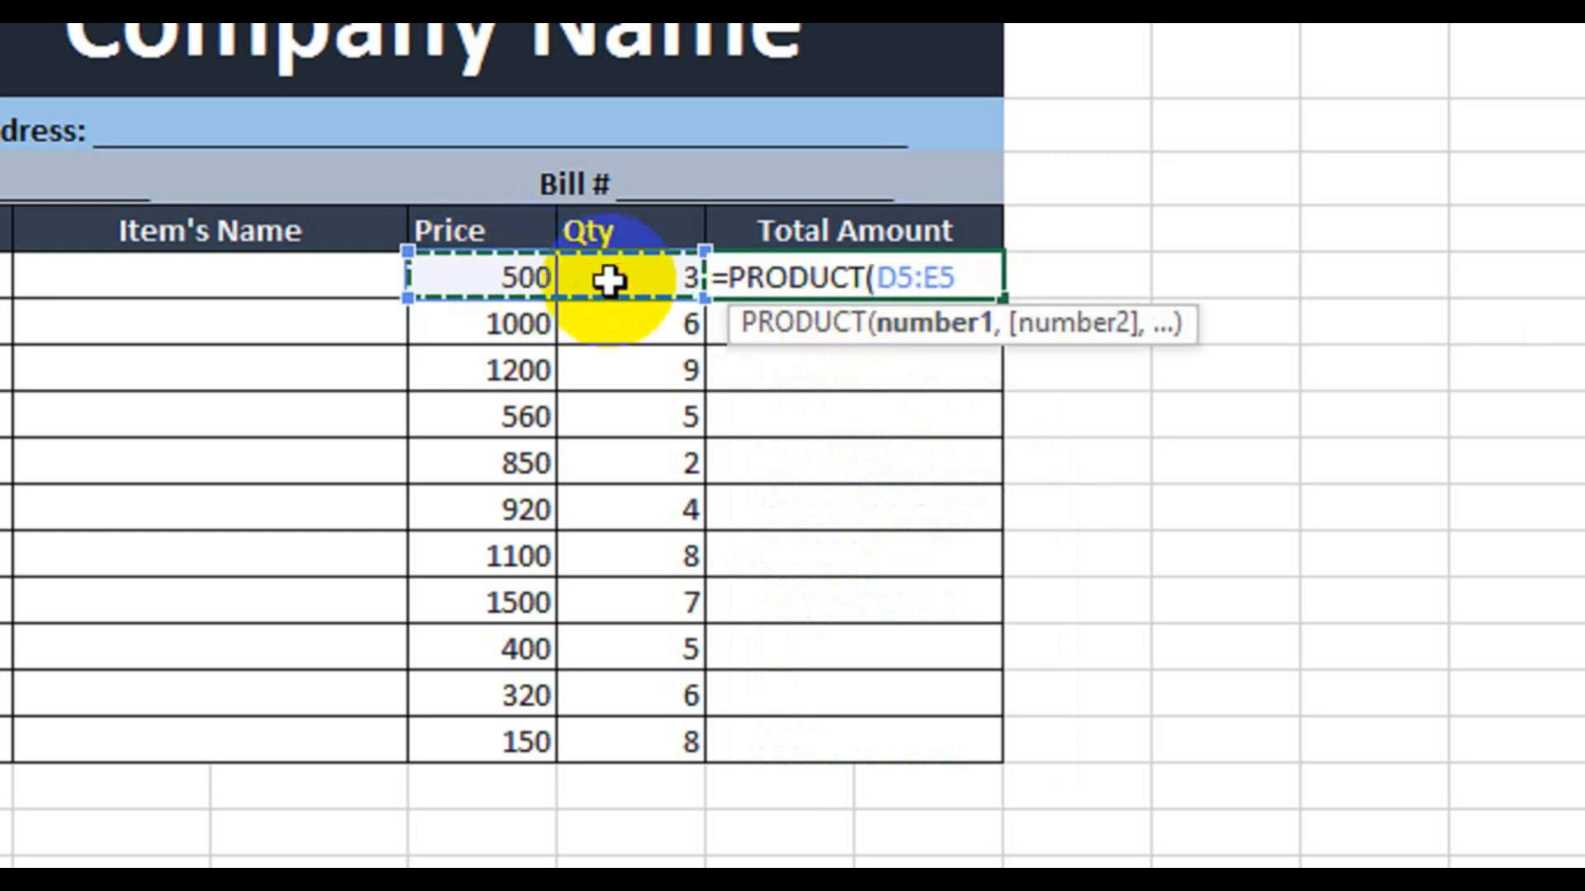
text())
key(Return)
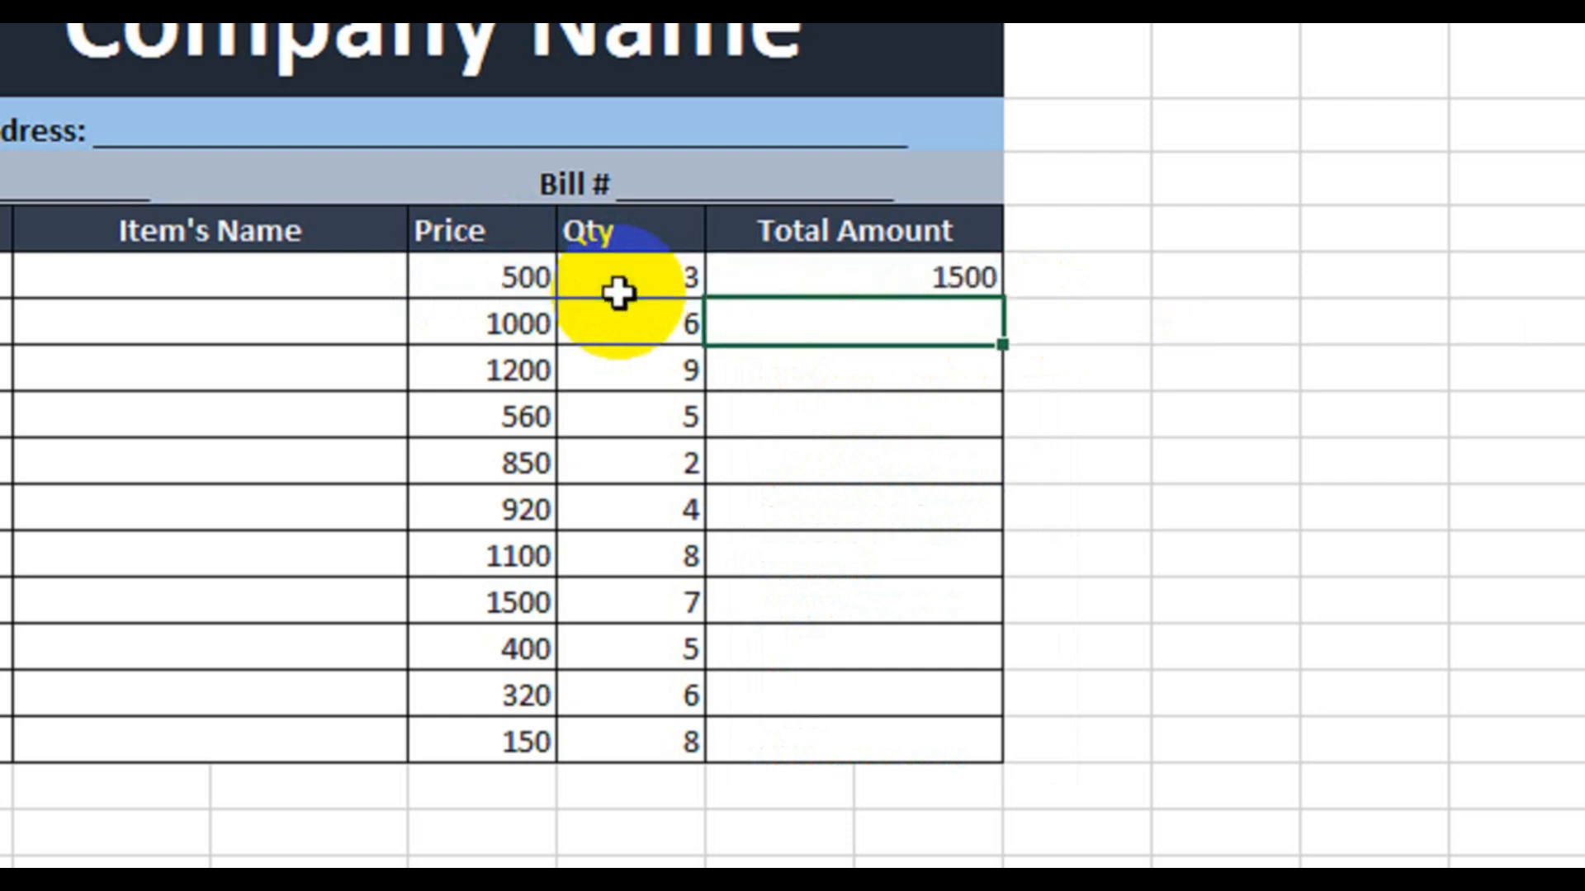
Copy the PRODUCT formula from F5 down the Total Amount column through row 15
click(872, 276)
click(520, 281)
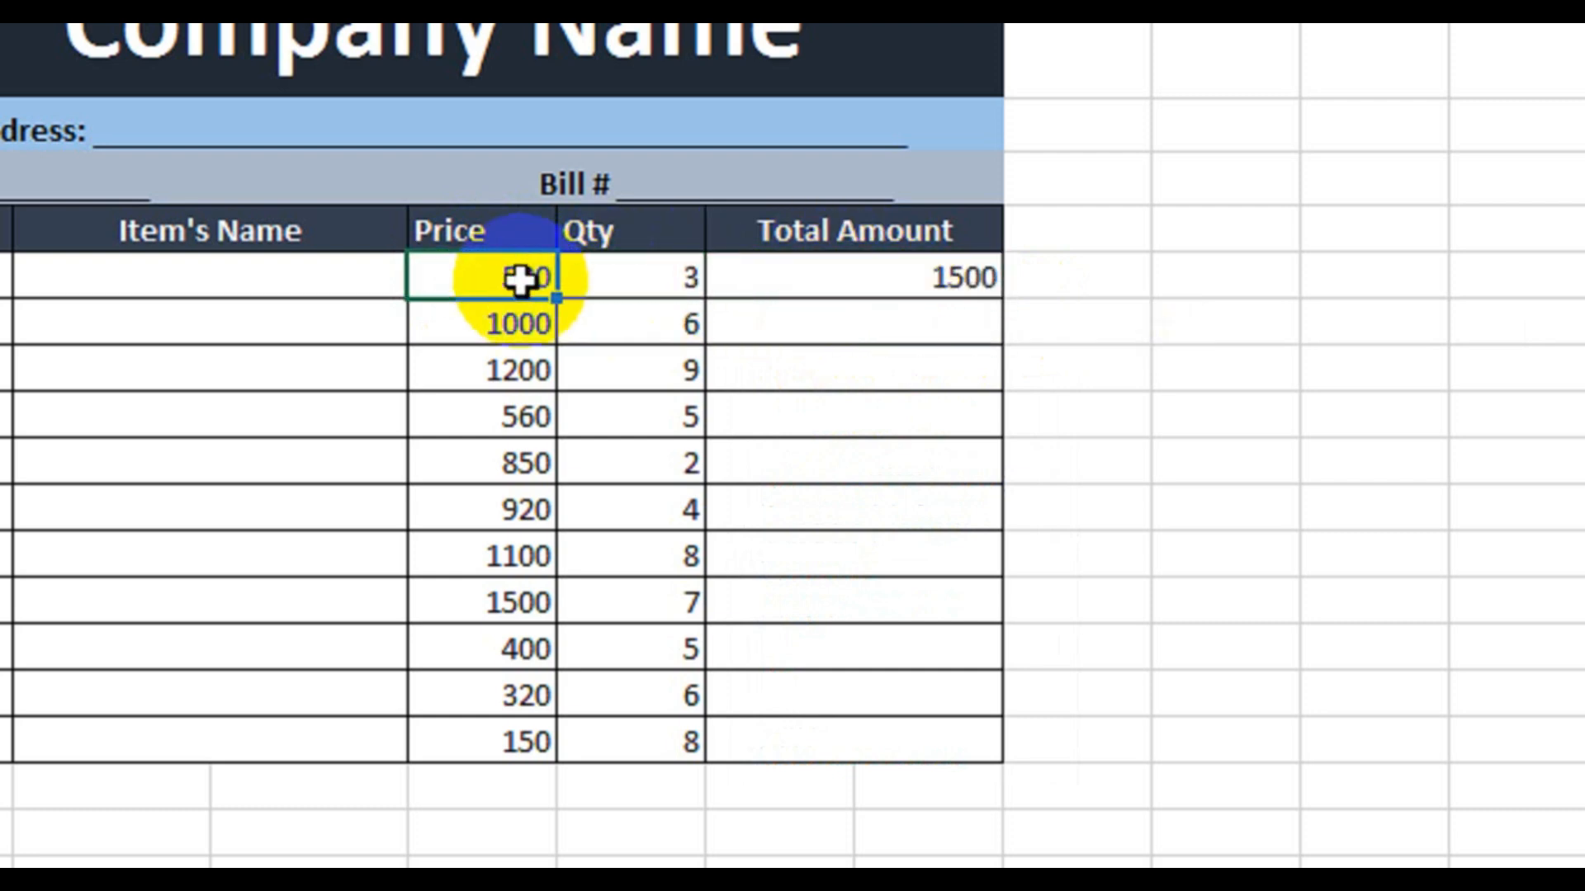
click(658, 283)
click(878, 275)
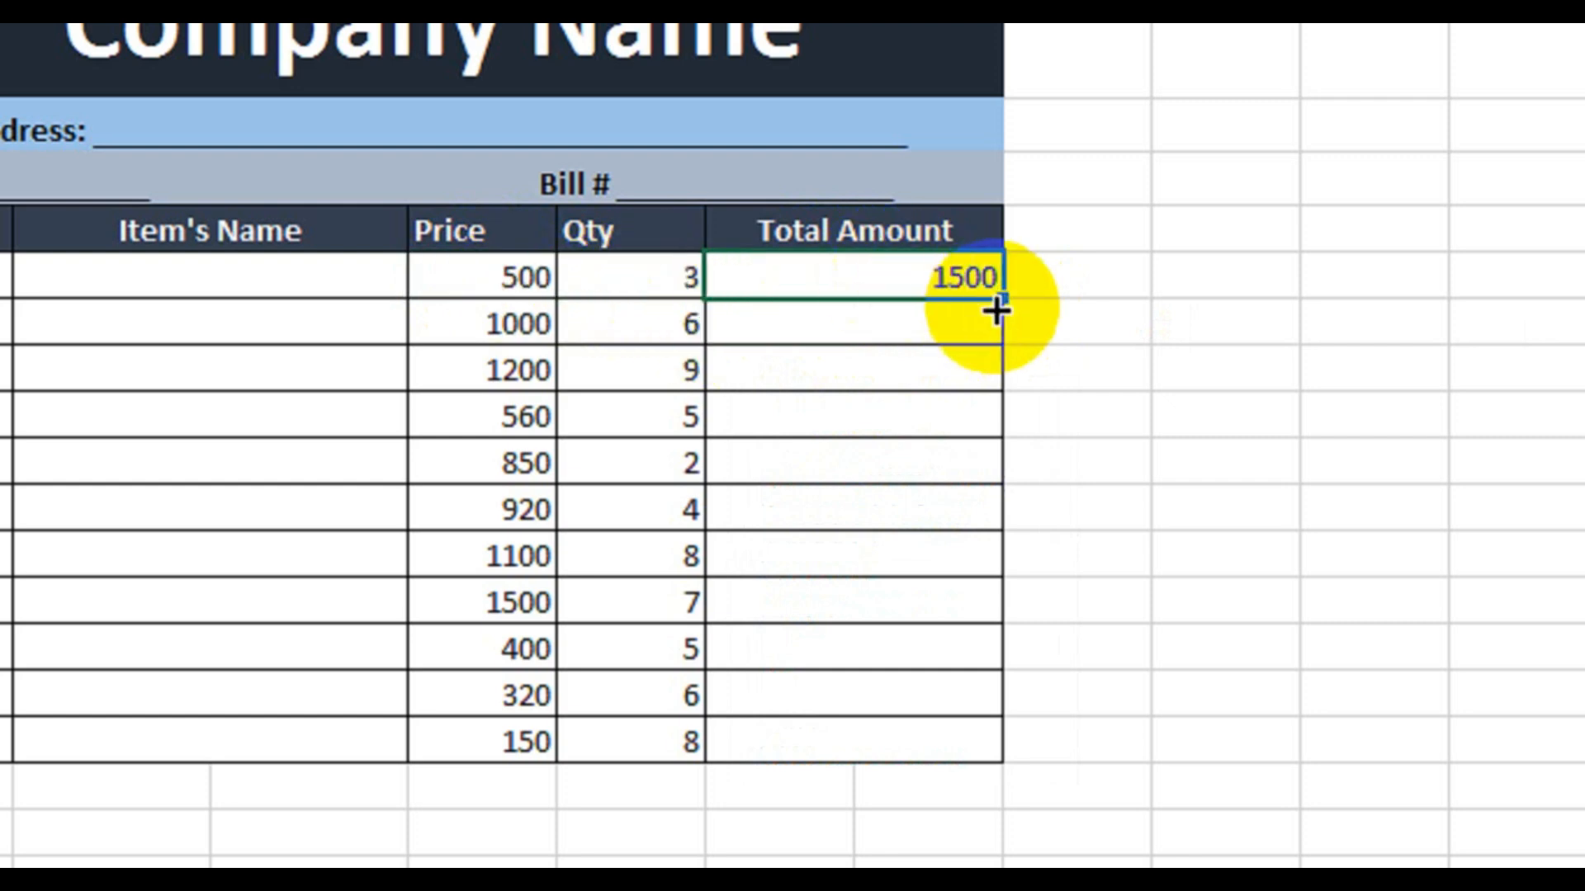
drag(1007, 307, 1033, 608)
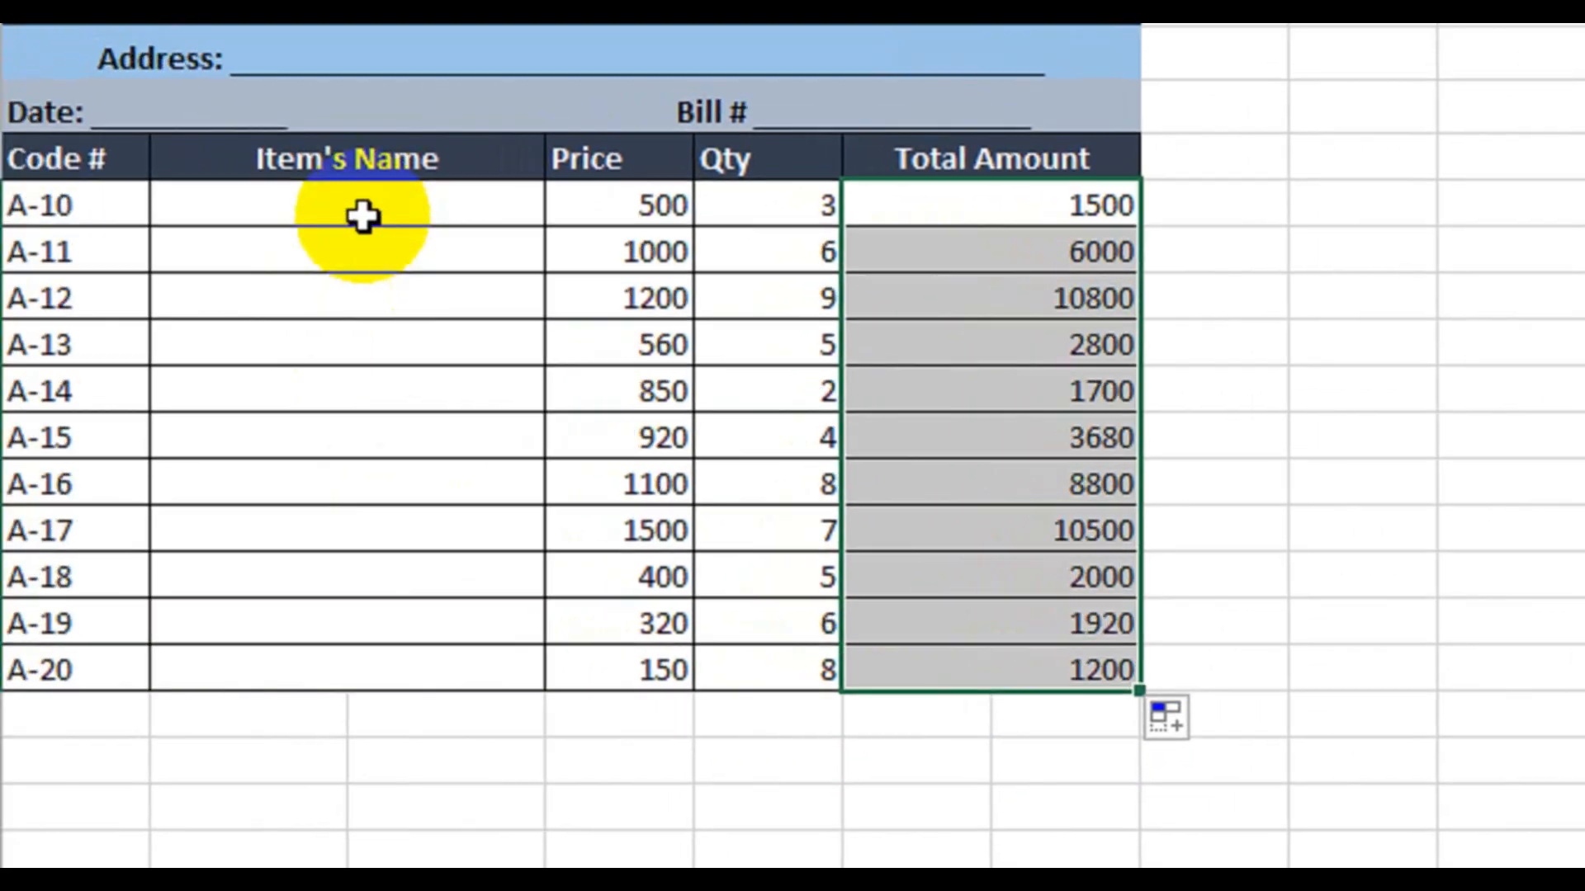
drag(363, 217, 354, 654)
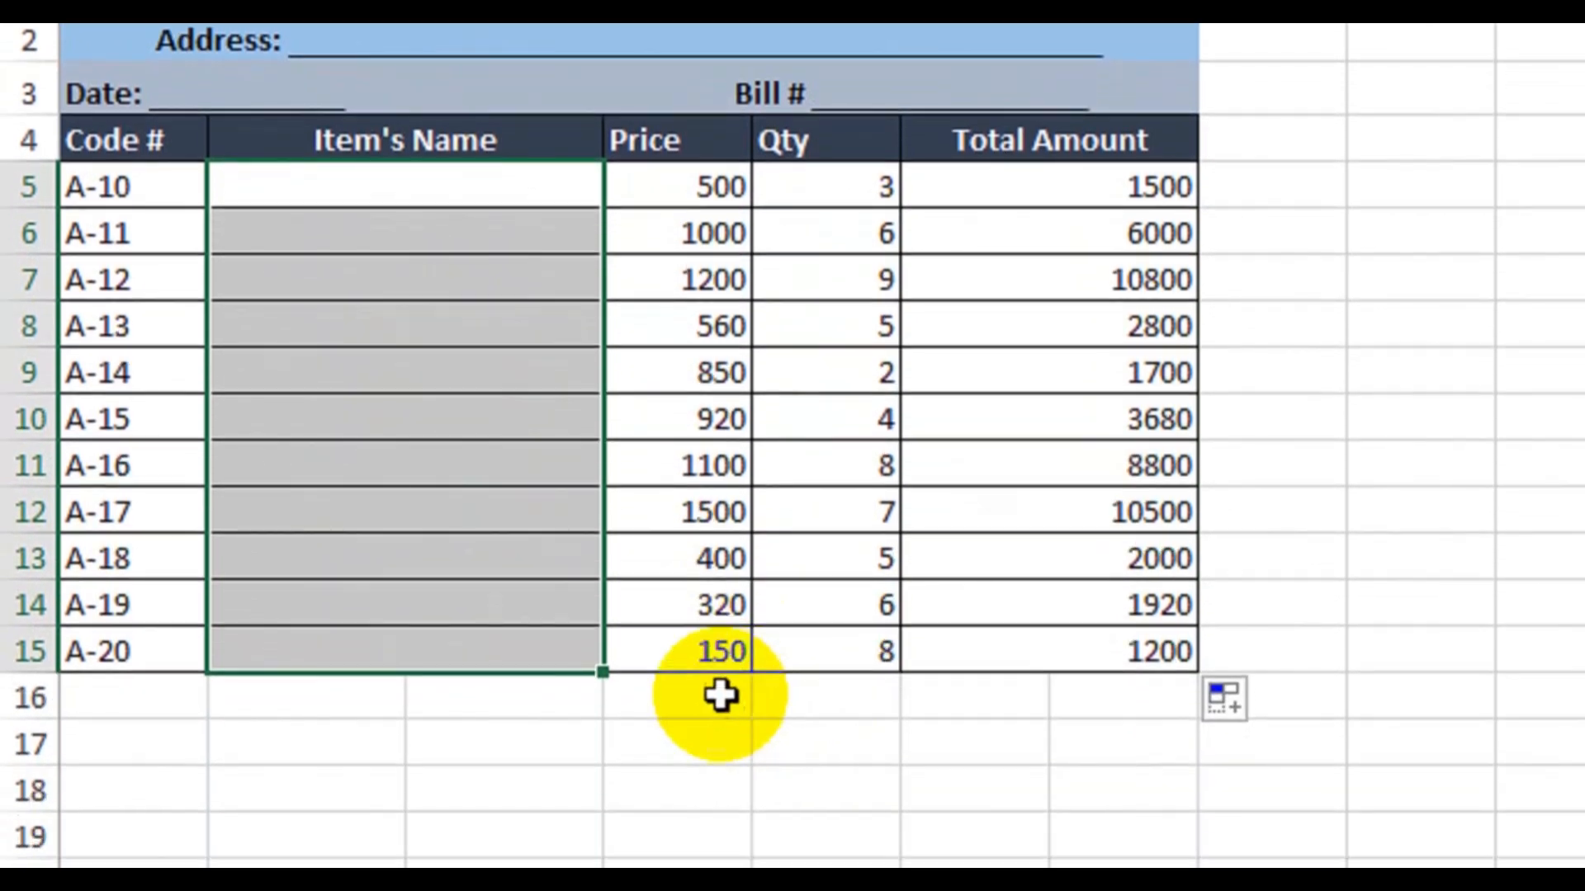
Merge and center D16:E16 below the item table and enter the label Total: in it
drag(718, 805, 796, 817)
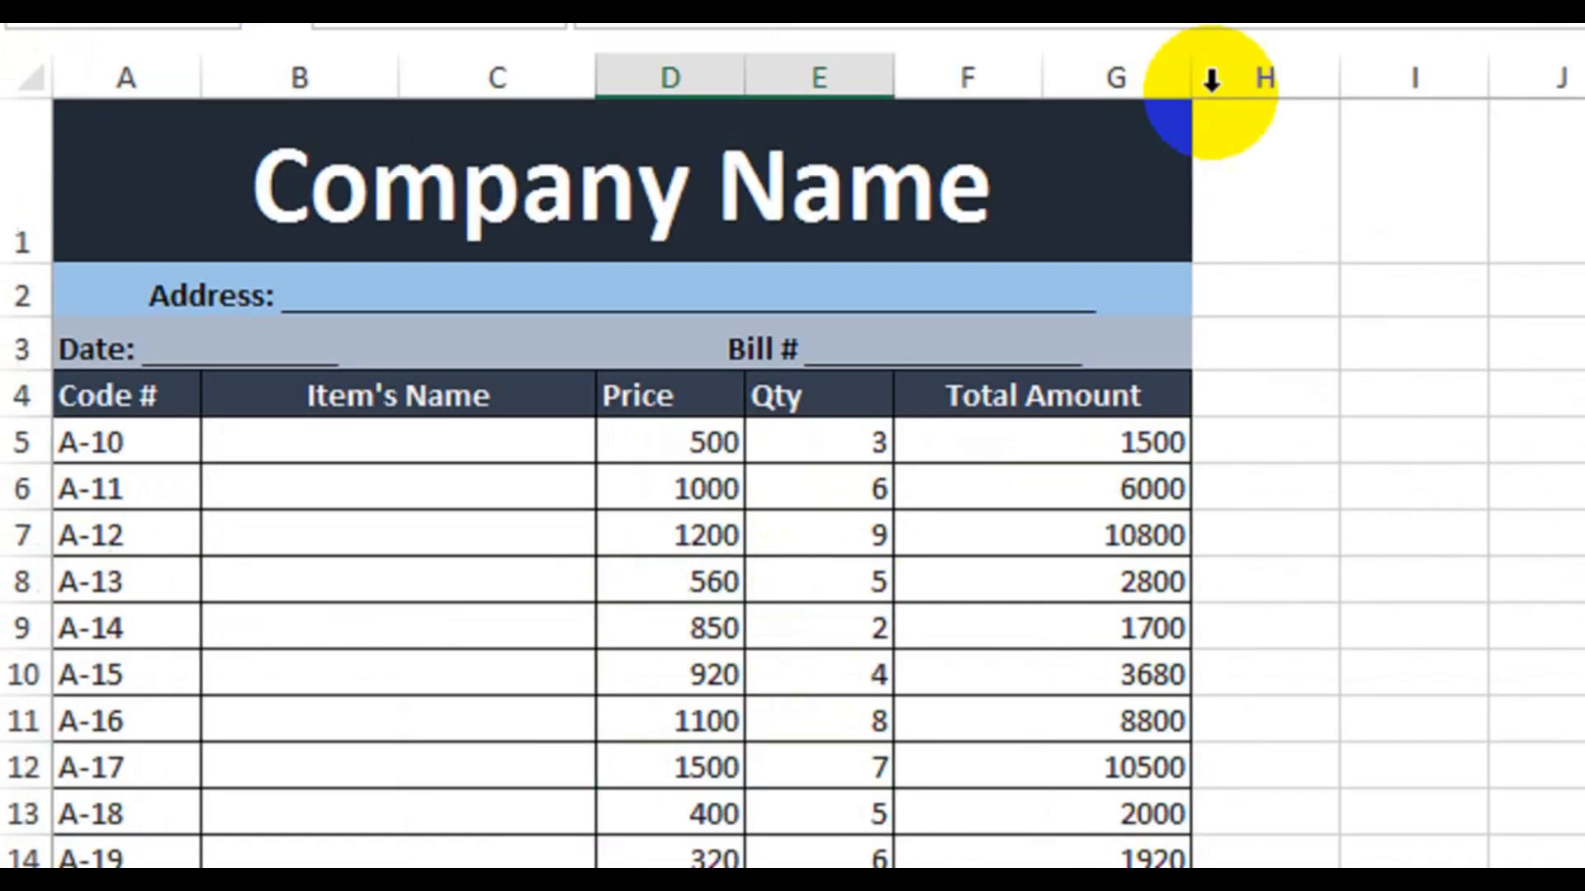
click(1216, 145)
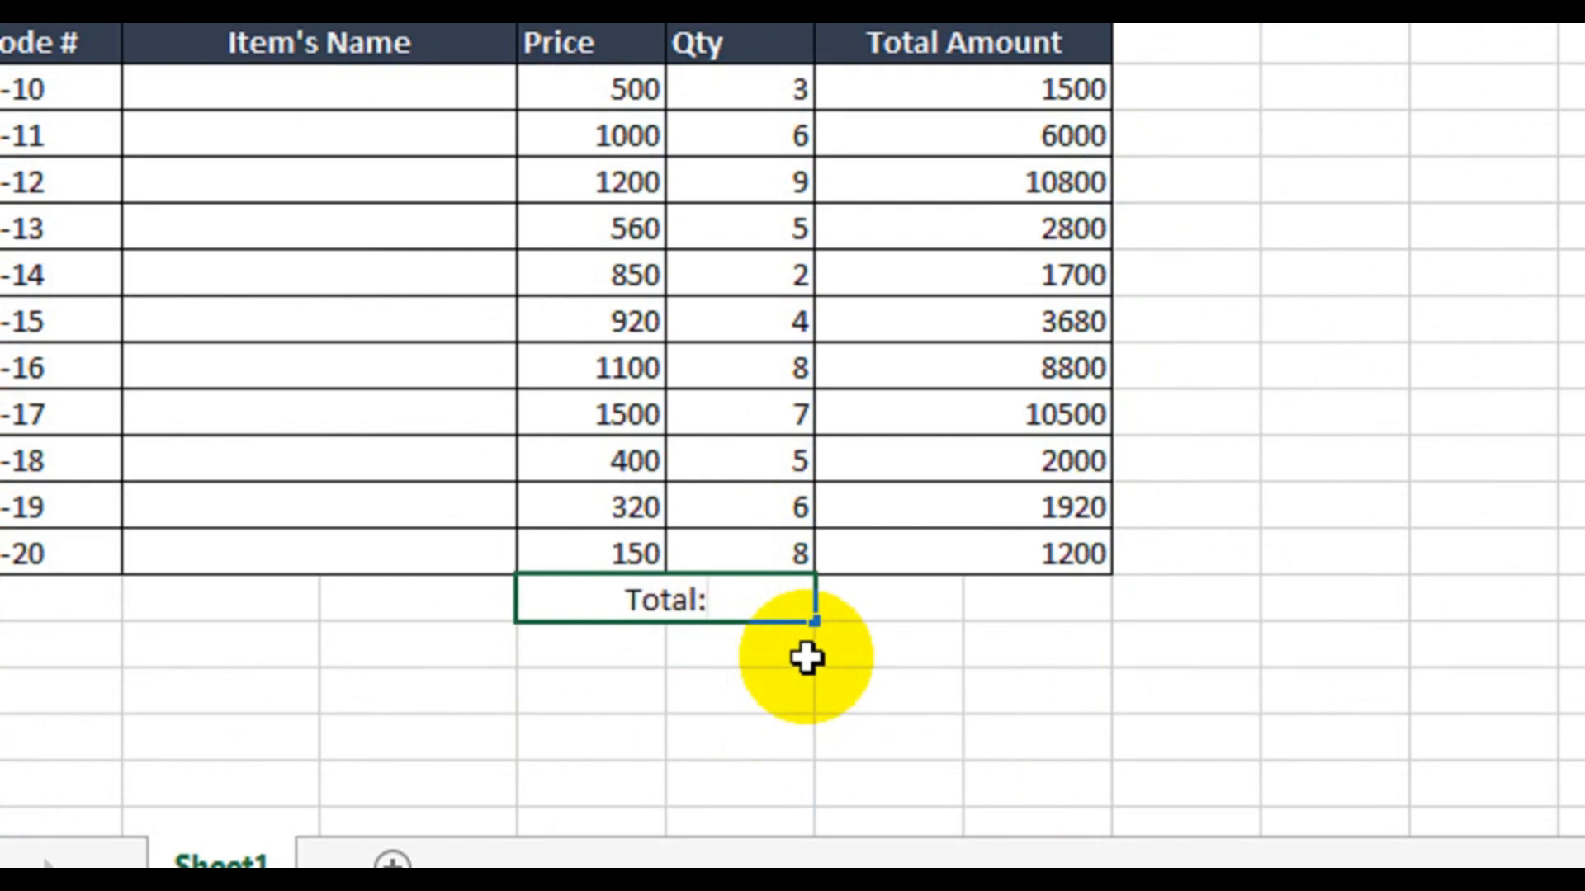
text(Total:)
key(Return)
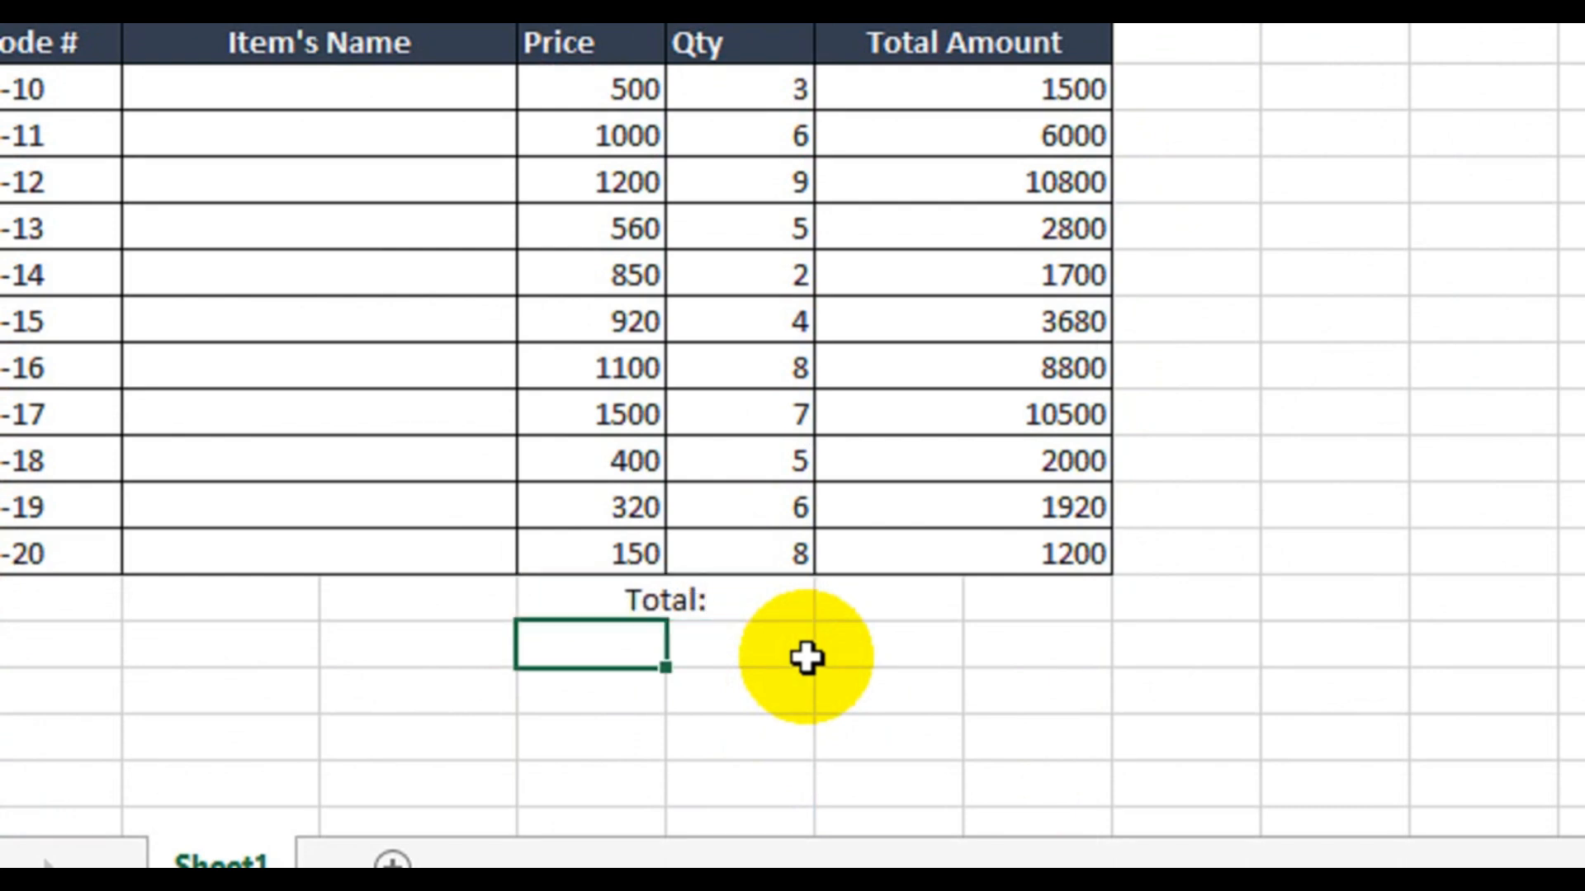
Merge columns D and E across in each row from 16 to 19
drag(733, 594, 726, 730)
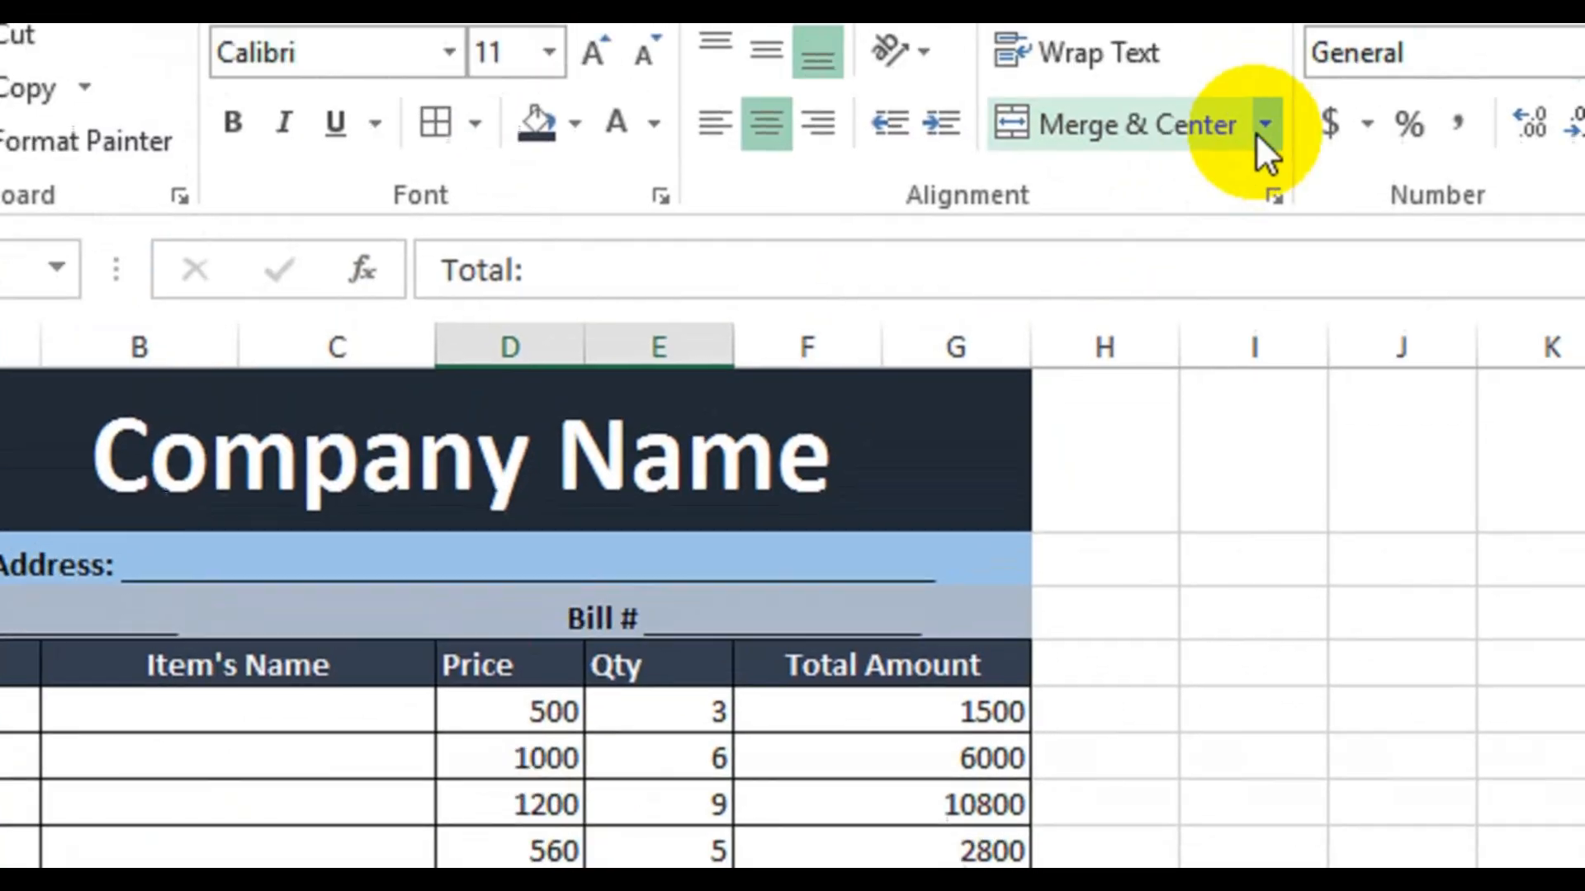
click(1256, 132)
click(1159, 310)
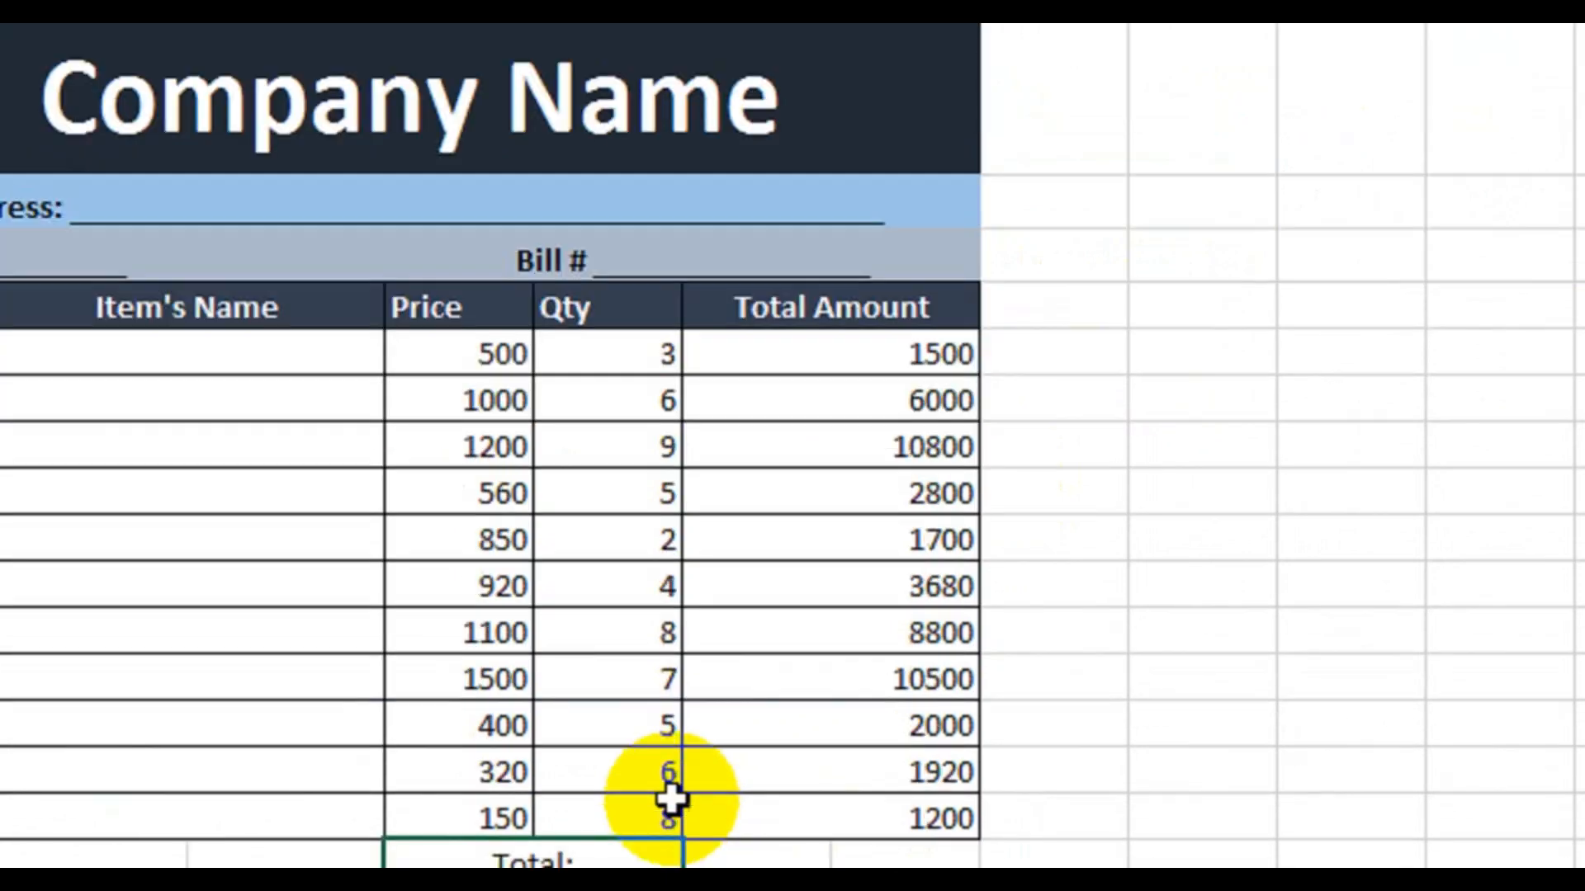
Enter the labels GST 12%:, Payment: and Return: in D17:D19, and right-align all four summary labels
click(619, 663)
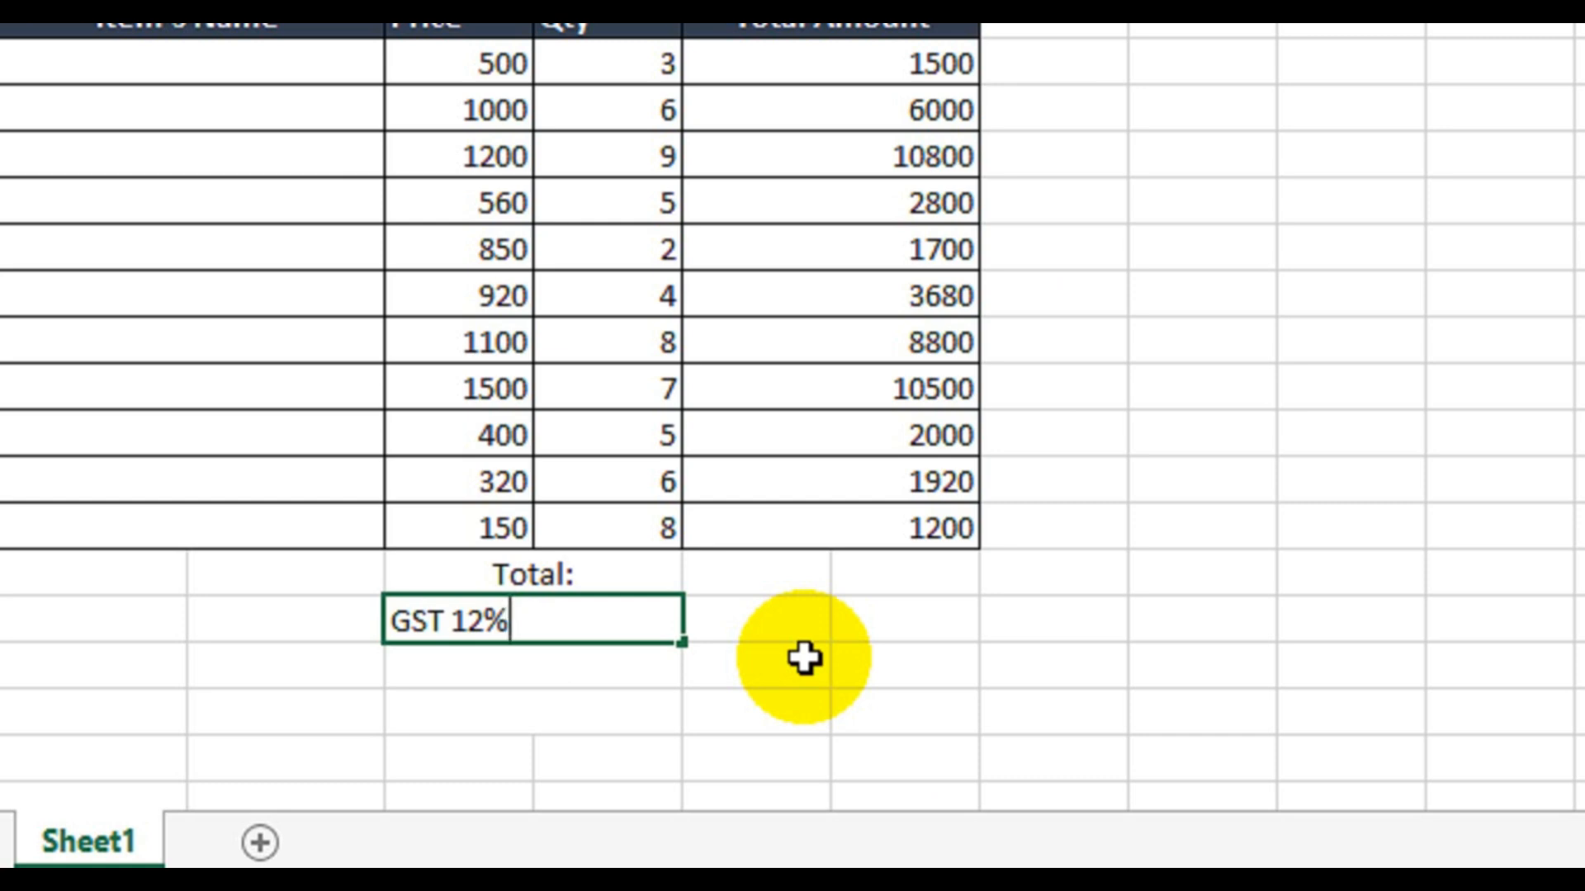
key(Return)
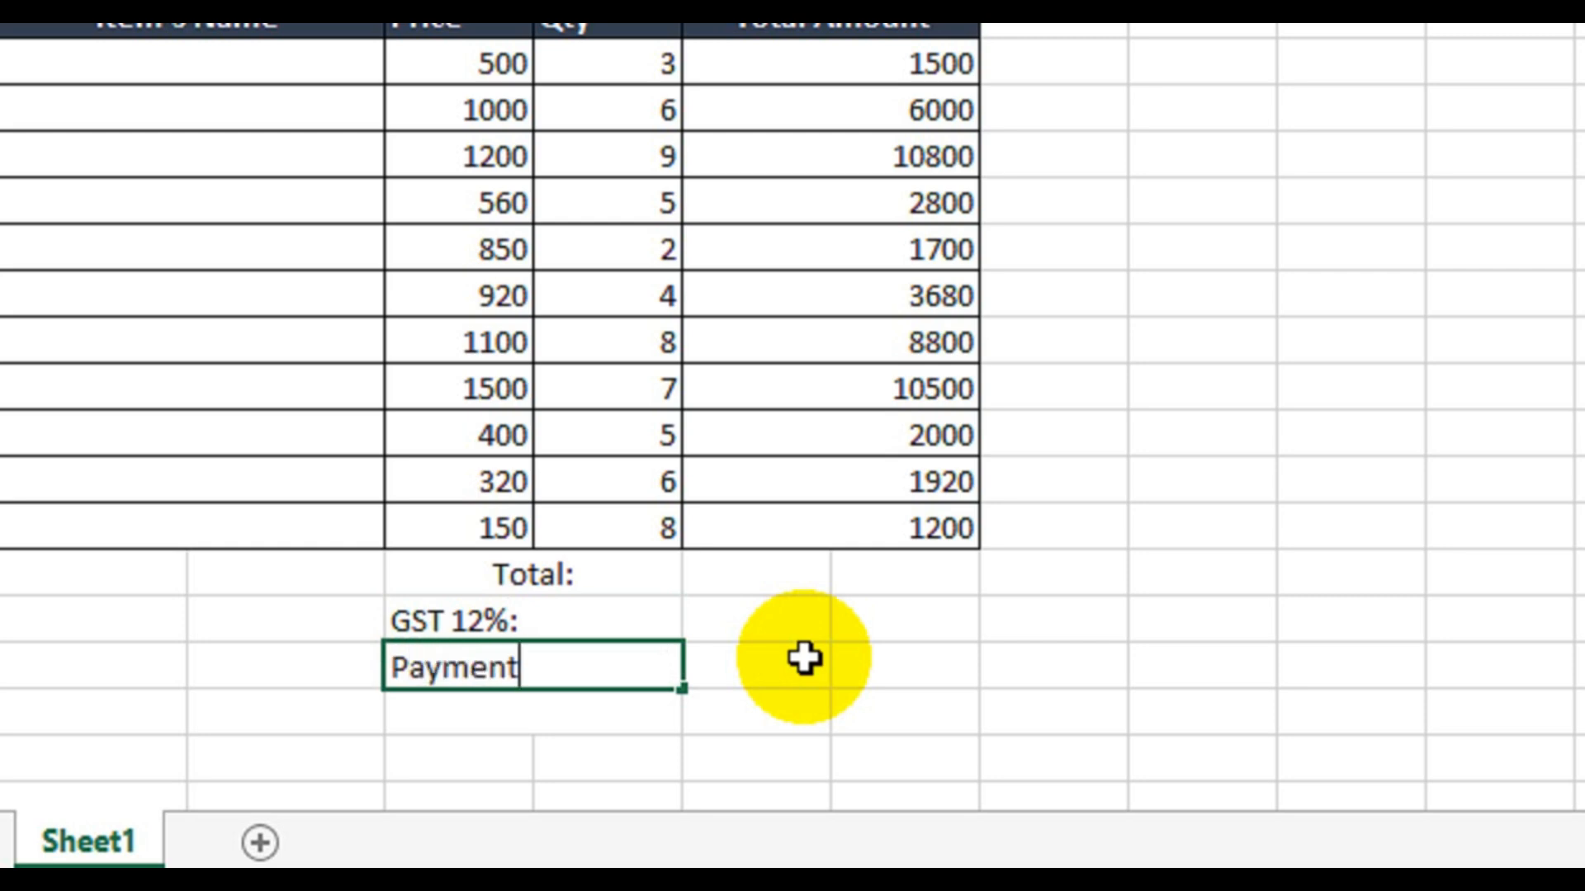
key(Return)
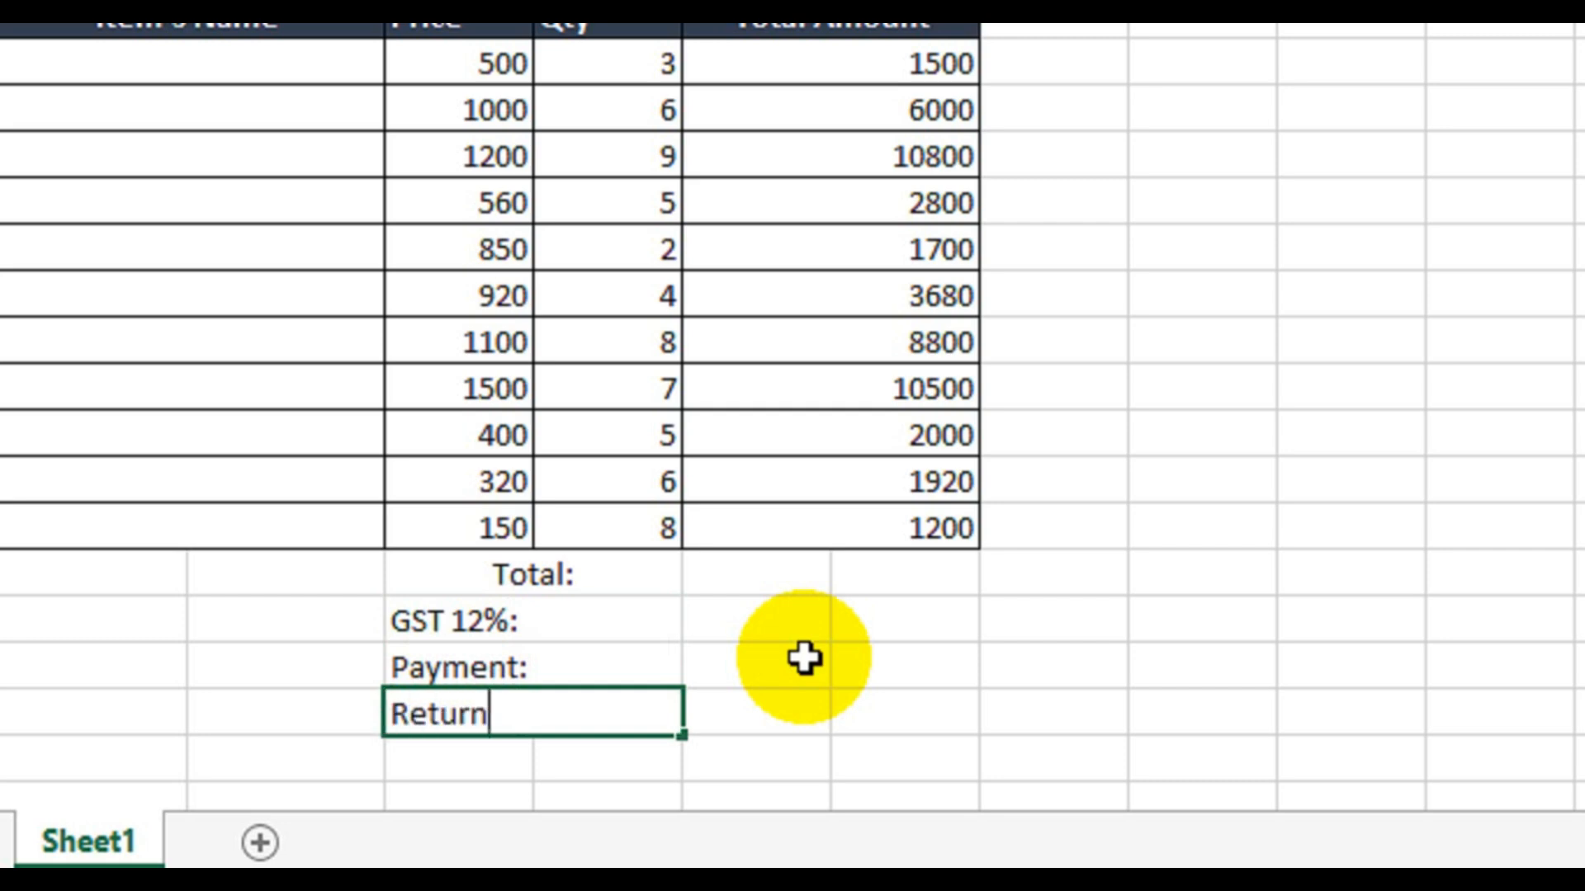
key(Return)
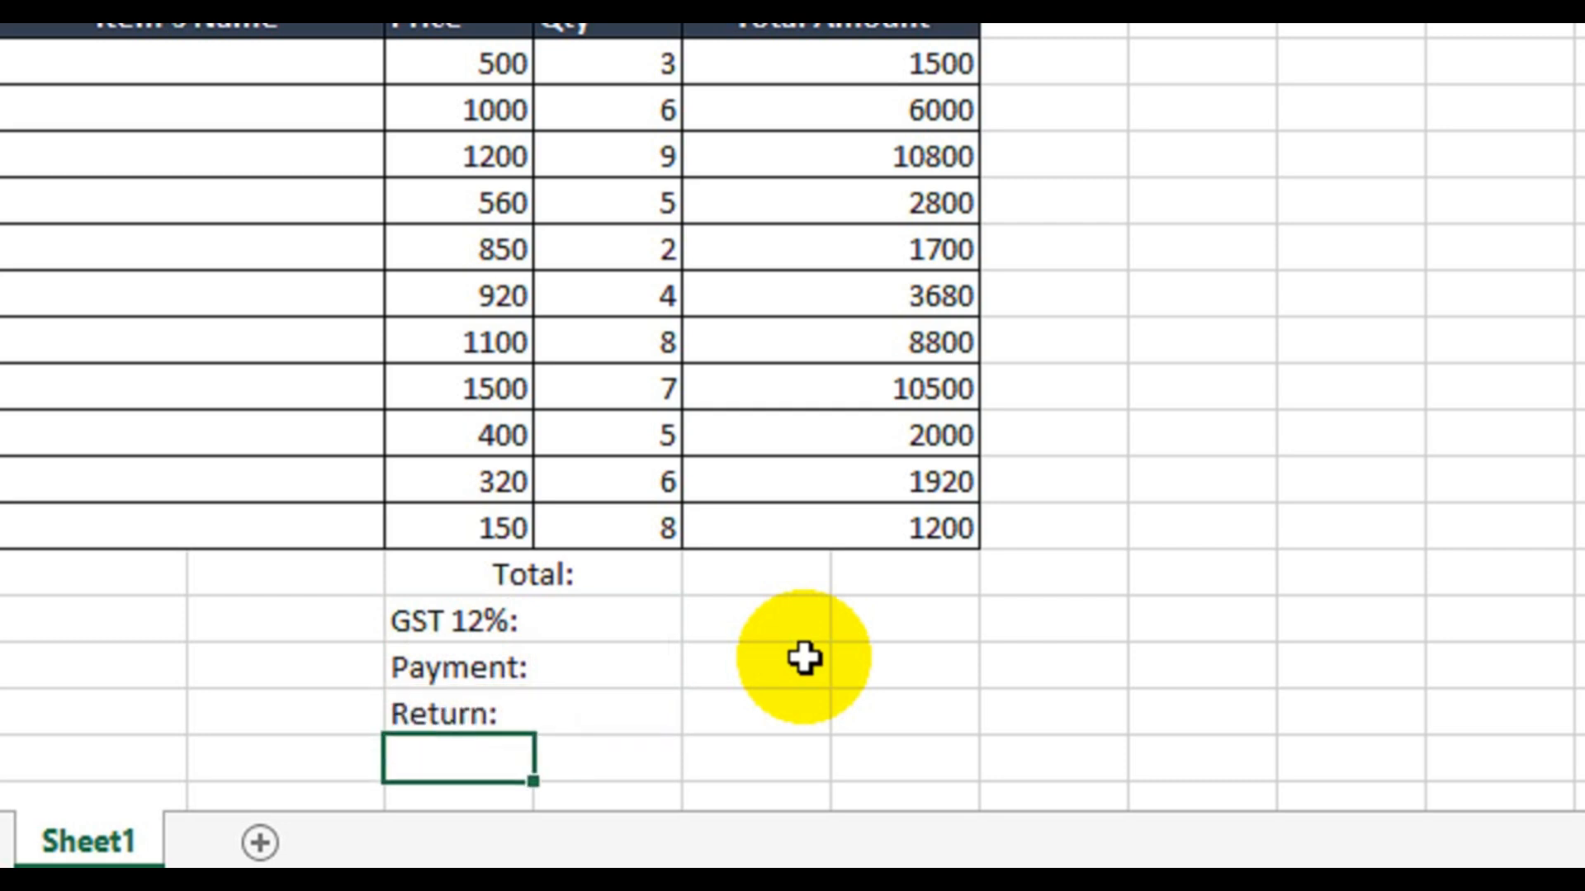
drag(633, 581, 832, 660)
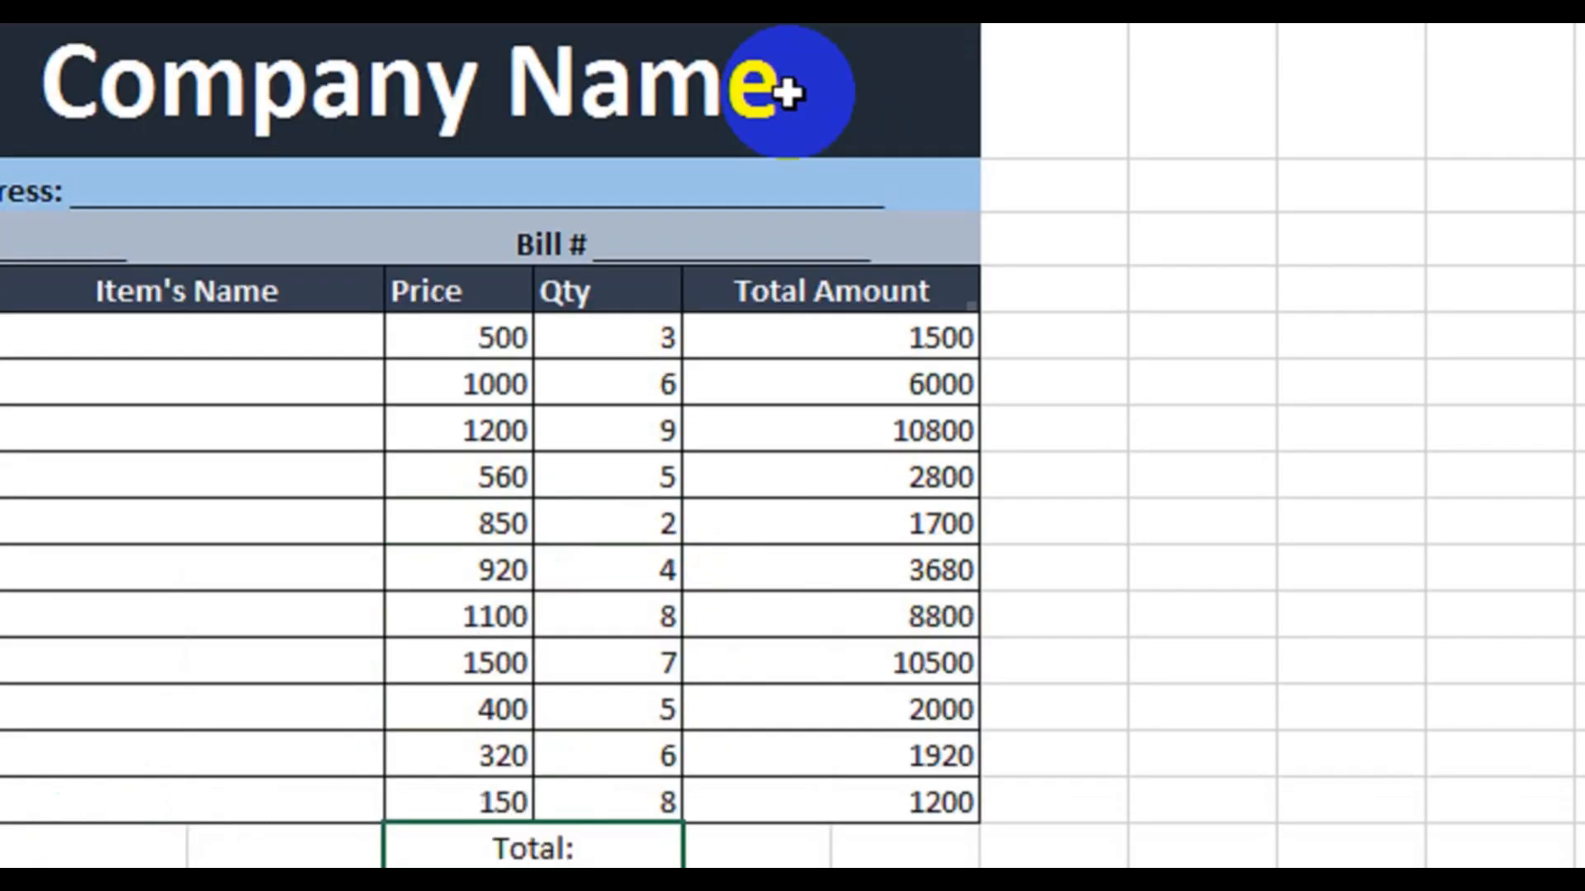
click(772, 122)
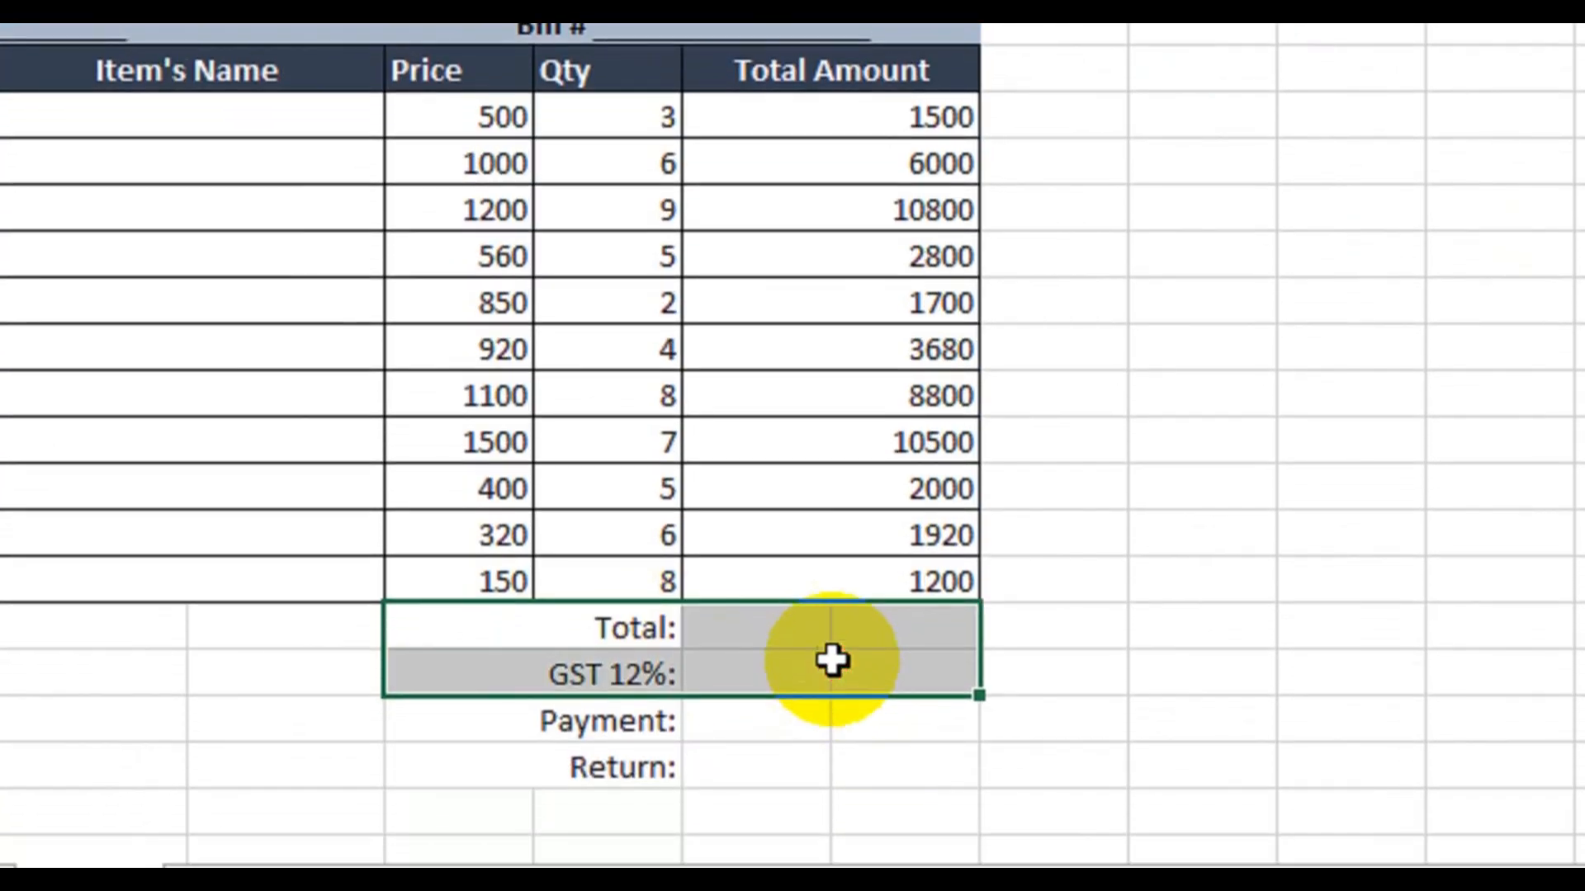
Merge the value cells F16:G19 across, row by row, beside the summary labels
click(542, 627)
drag(725, 627, 821, 813)
click(1026, 147)
click(1189, 176)
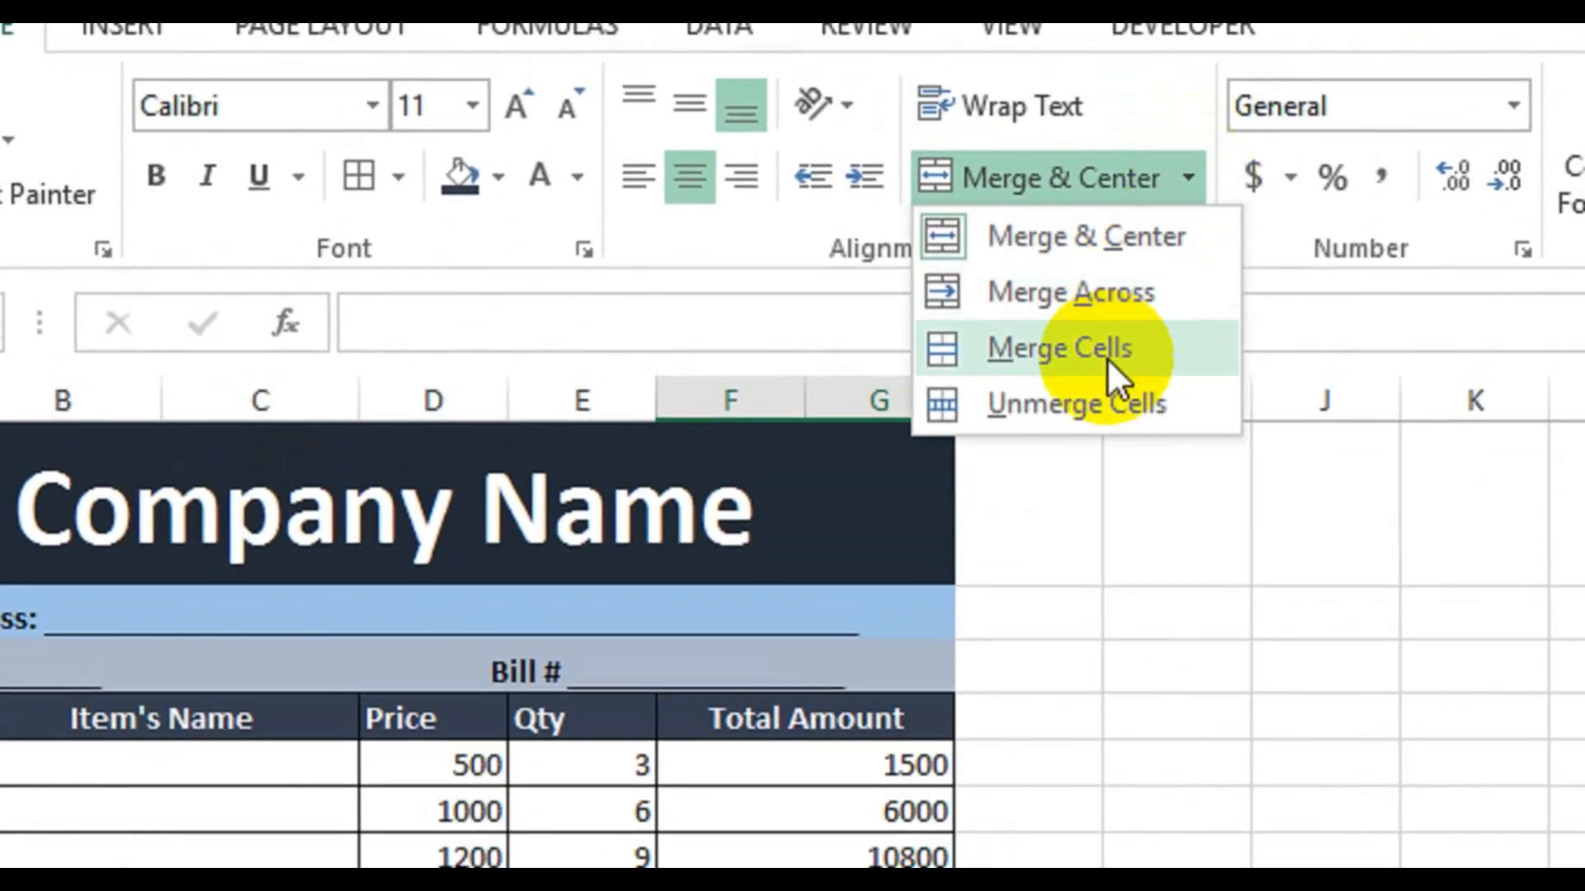
click(1138, 294)
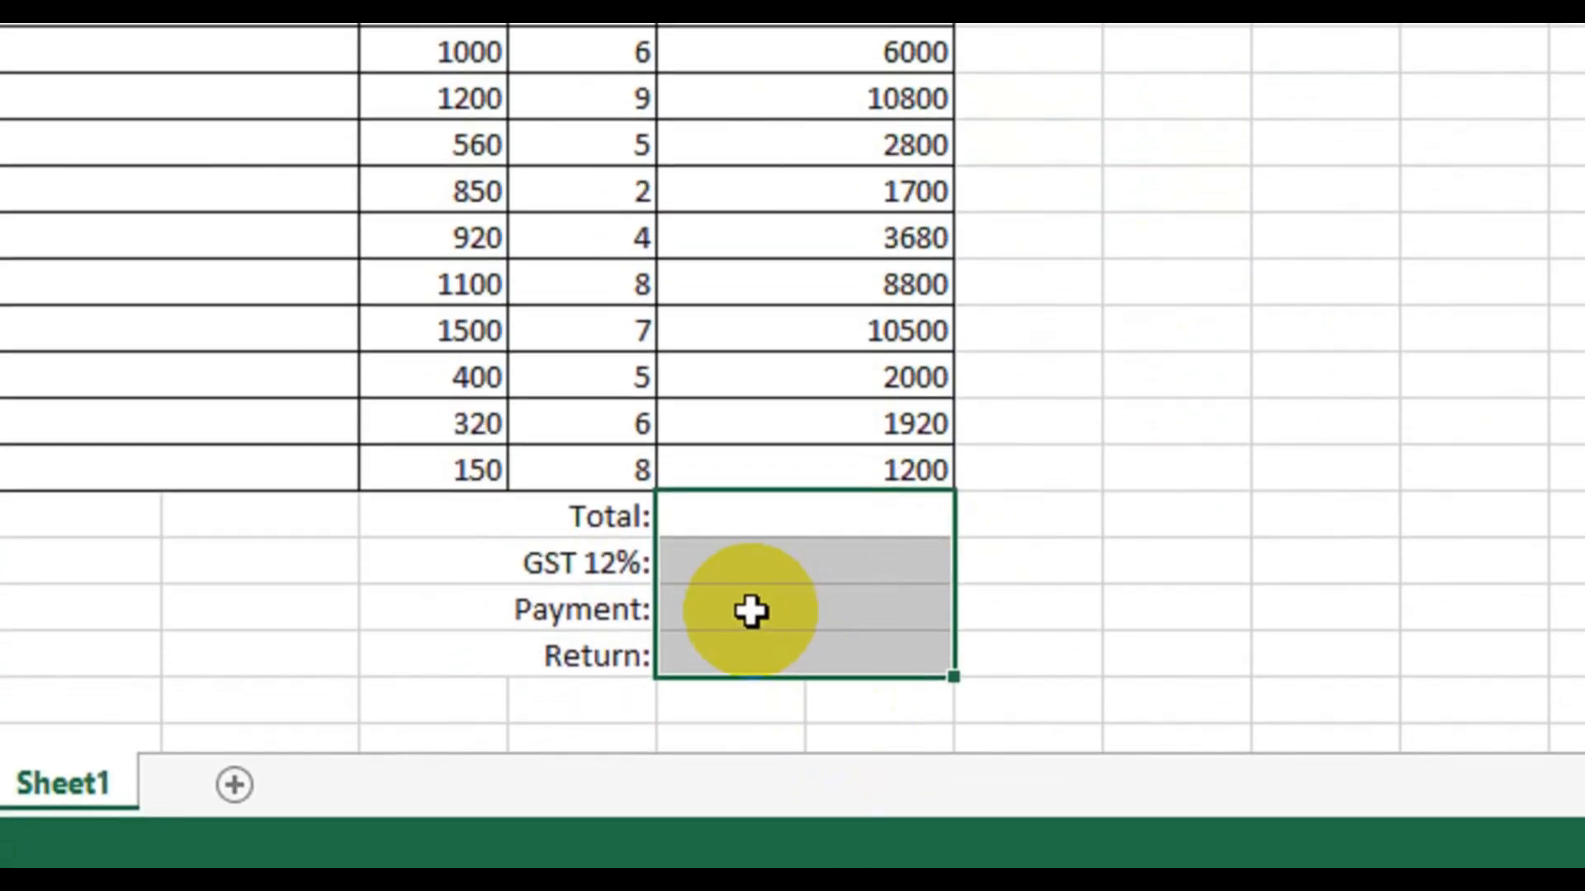
Apply all borders to the summary block D16:G19 and surround it with a thick box border
drag(534, 517, 832, 647)
drag(534, 520, 829, 643)
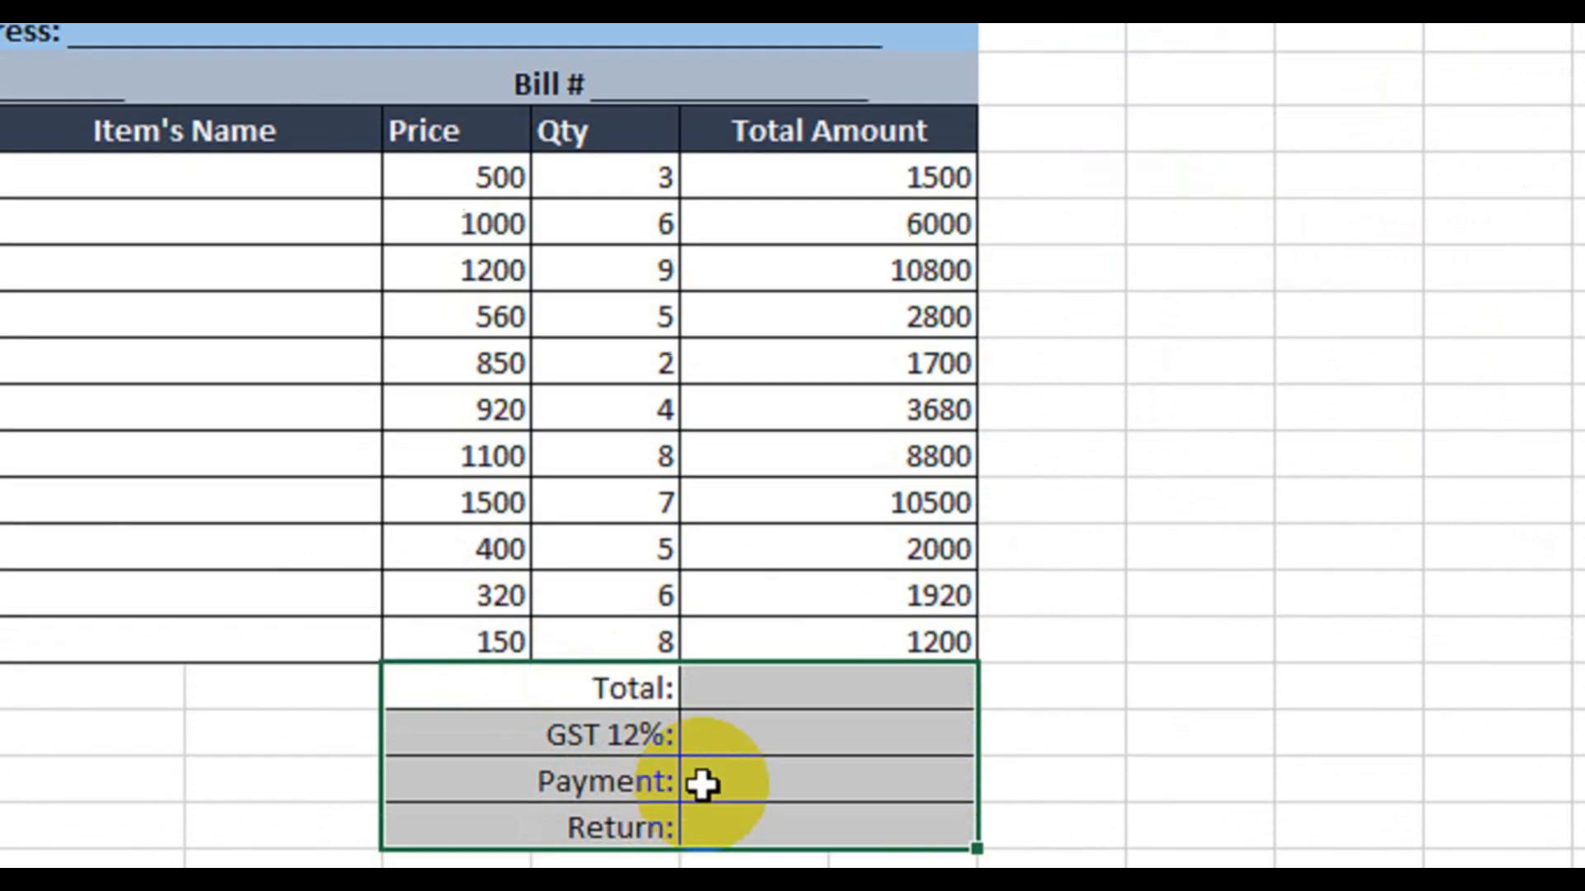
click(705, 836)
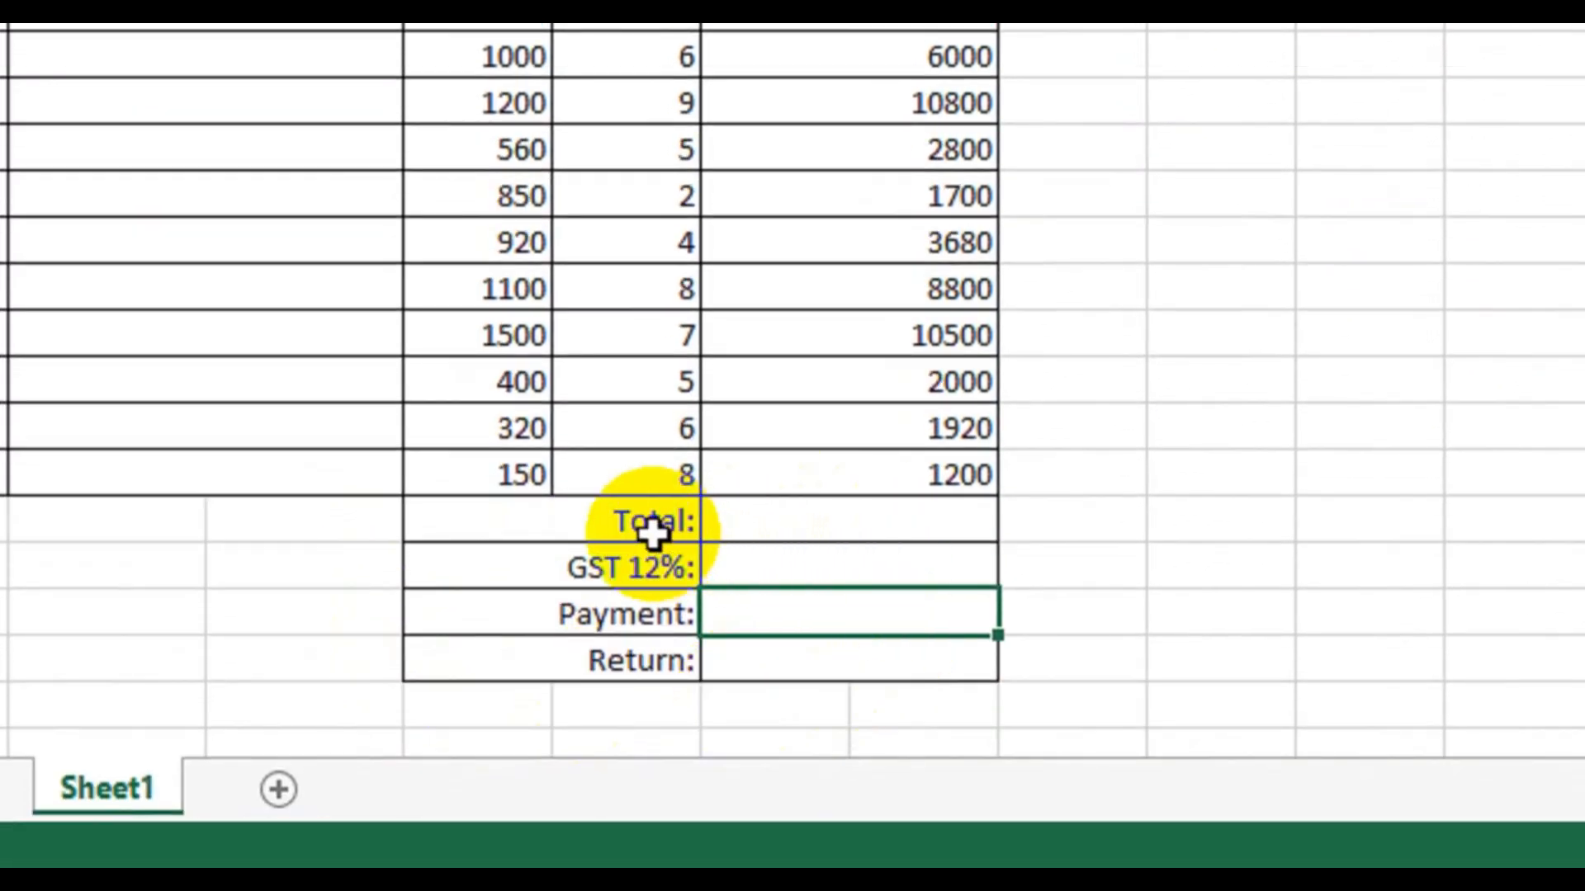
drag(544, 519, 834, 658)
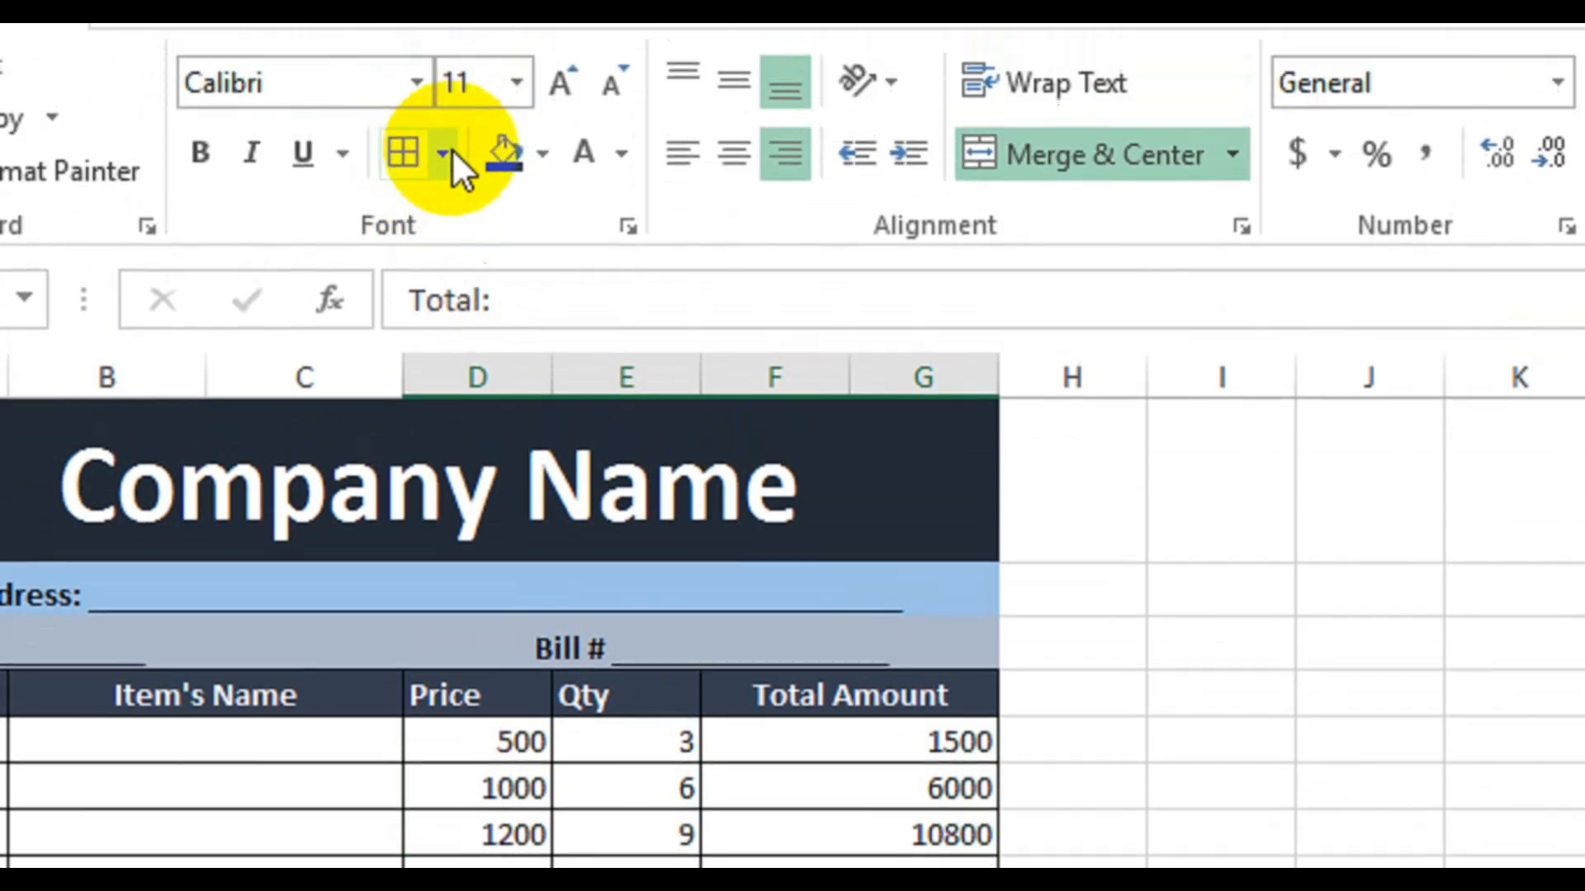
click(441, 2)
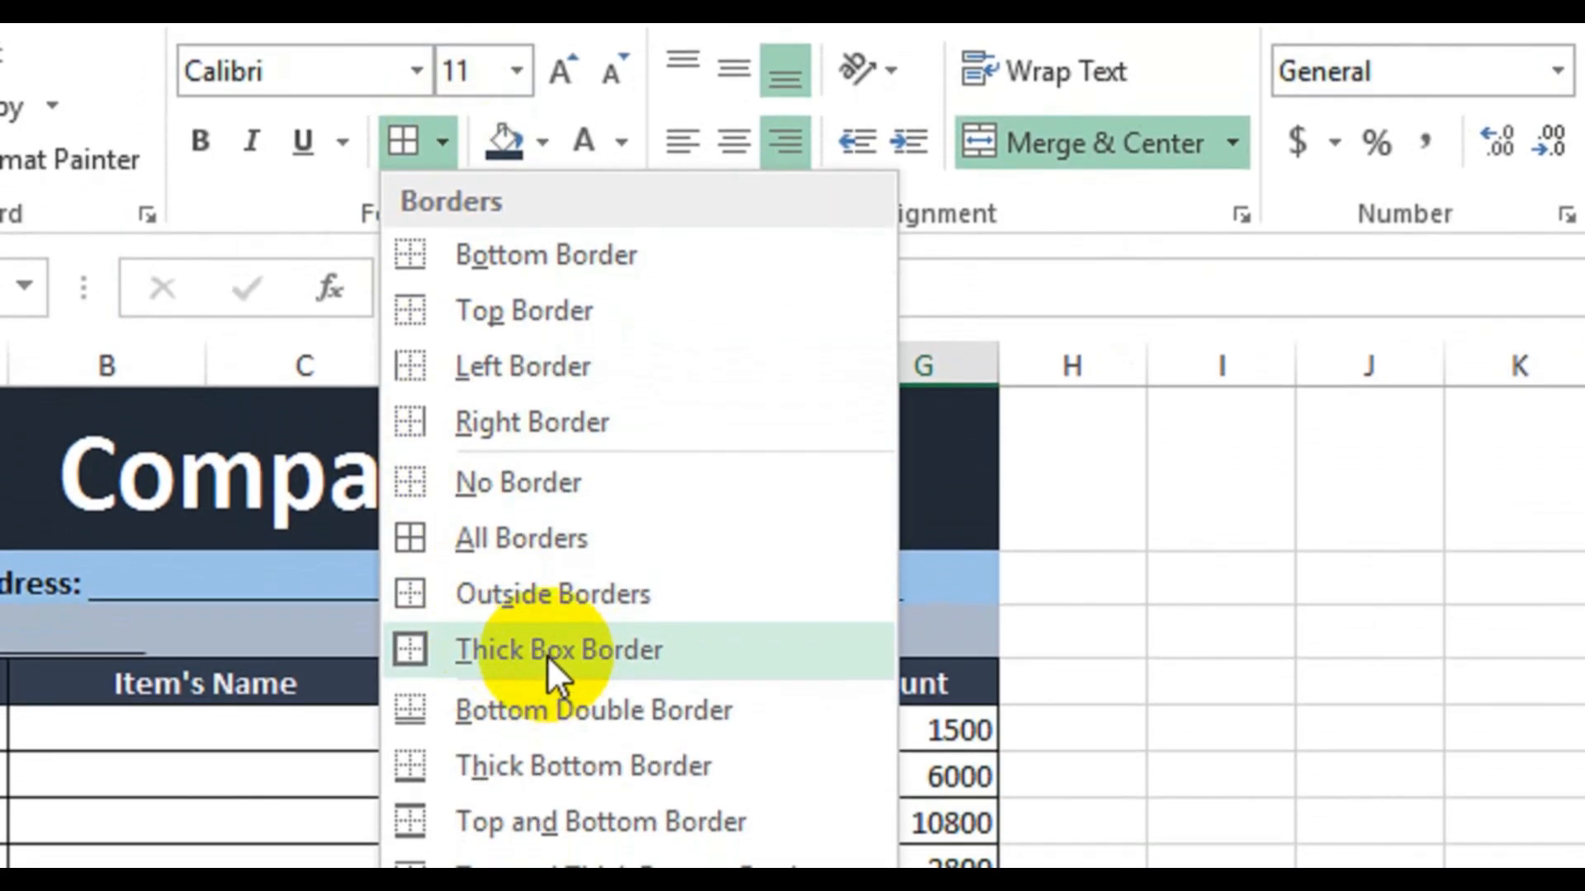
click(547, 650)
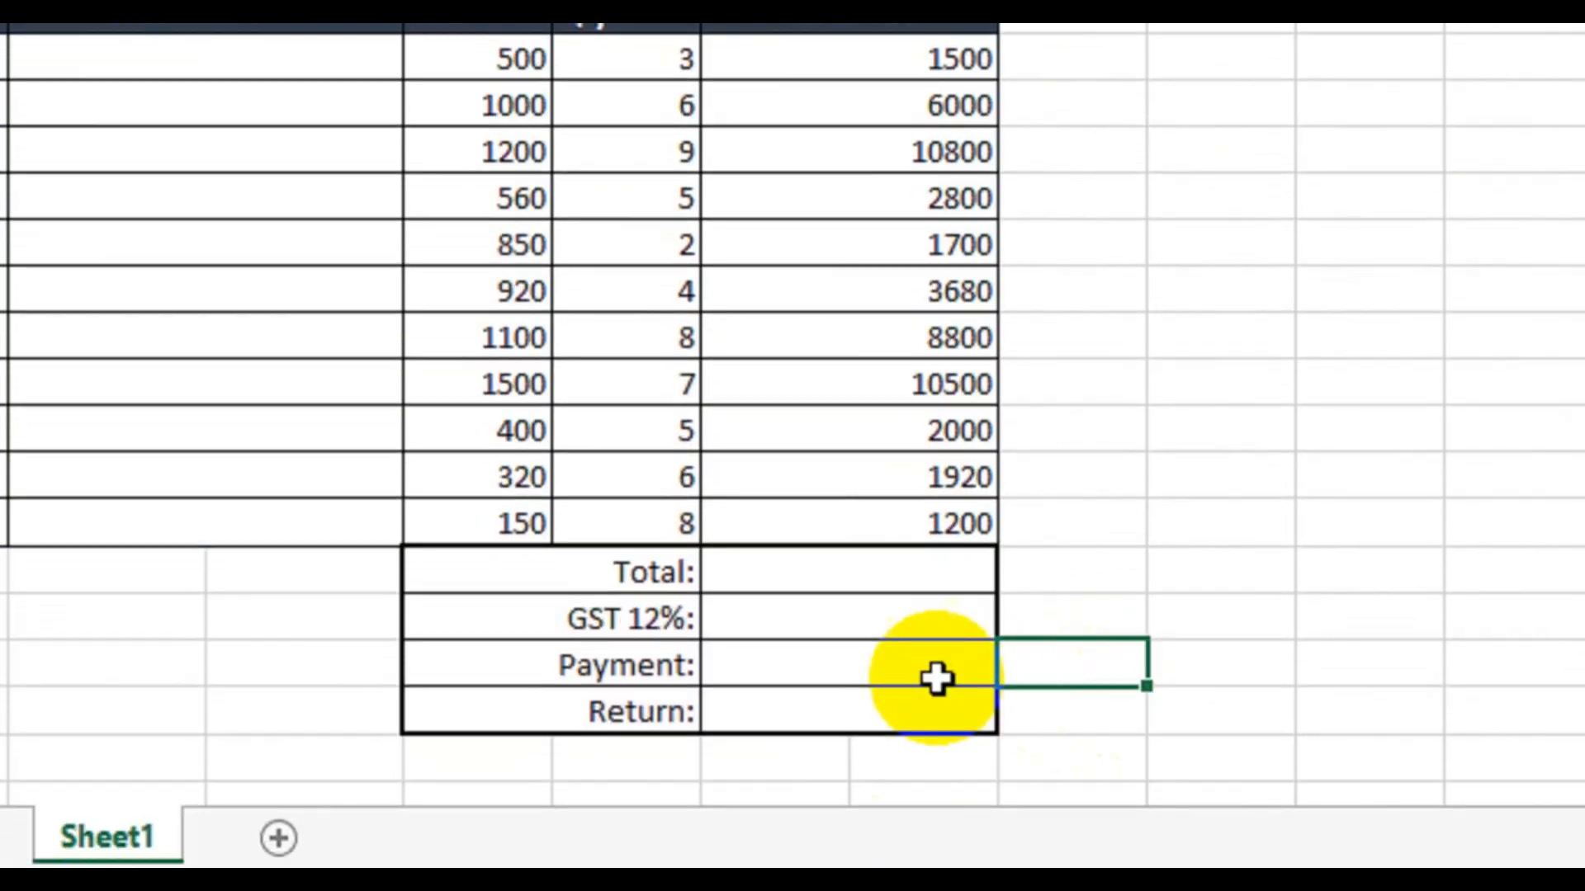
Make the summary labels in D16:E19 bold and give them a light green fill
drag(637, 573, 624, 677)
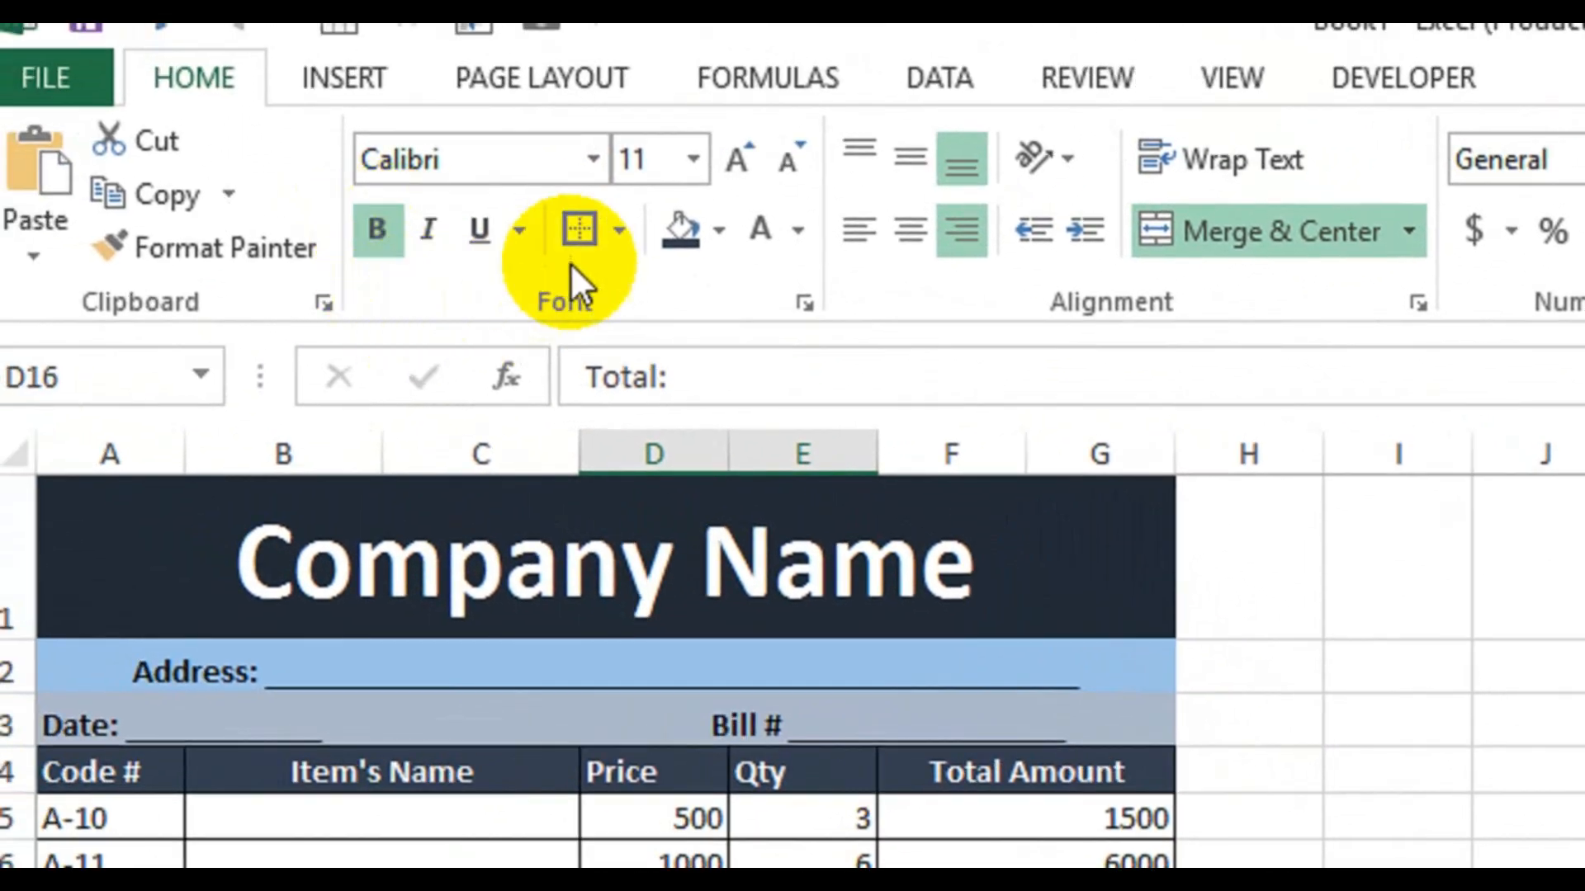
click(671, 205)
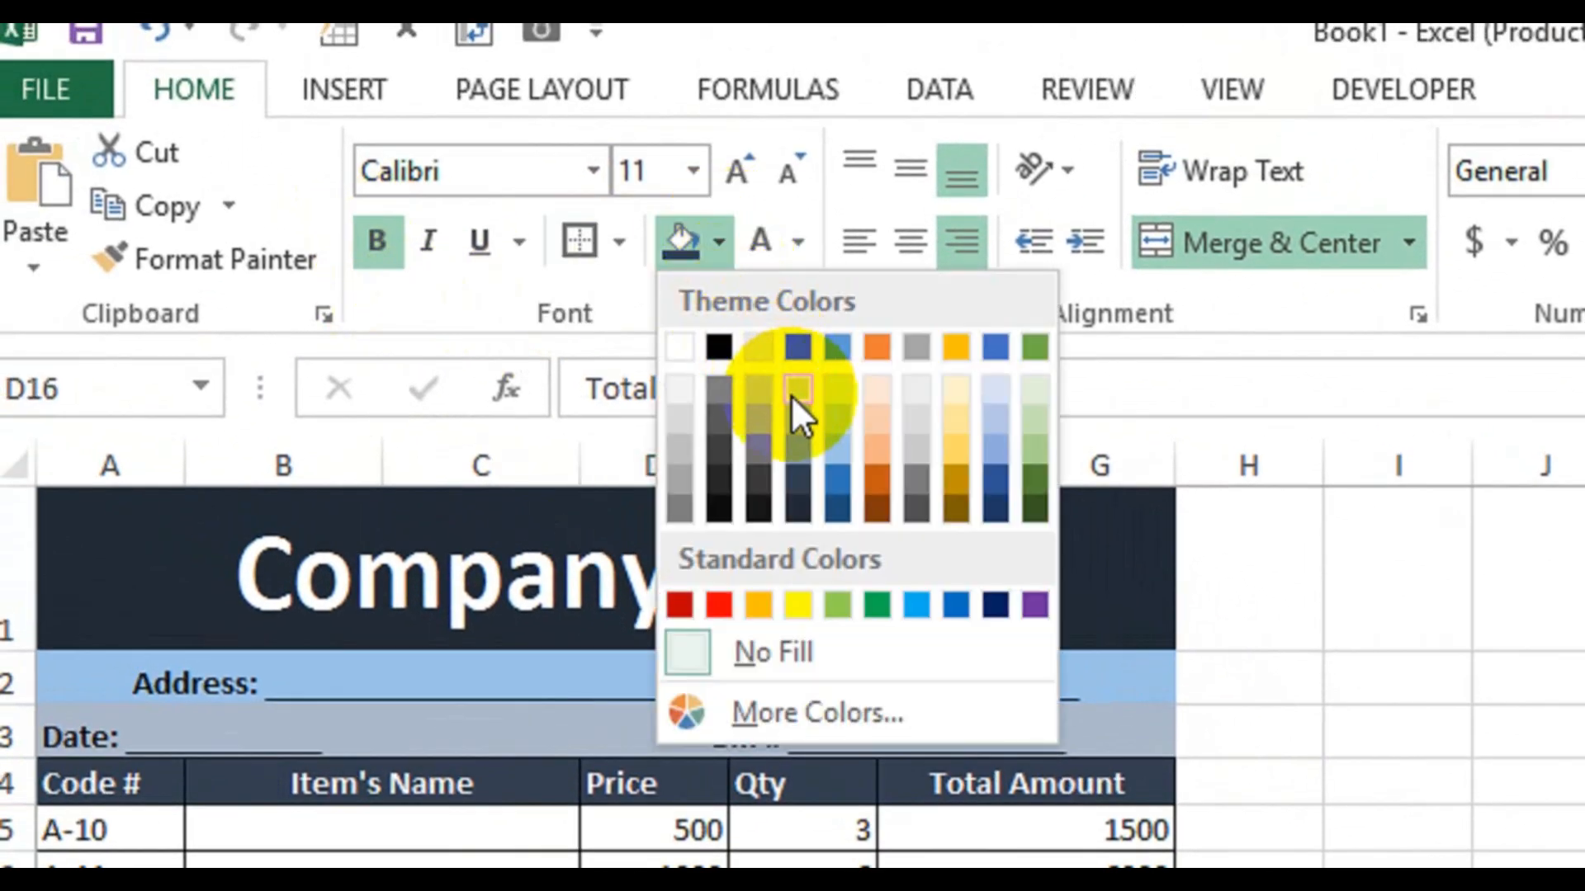
click(1033, 437)
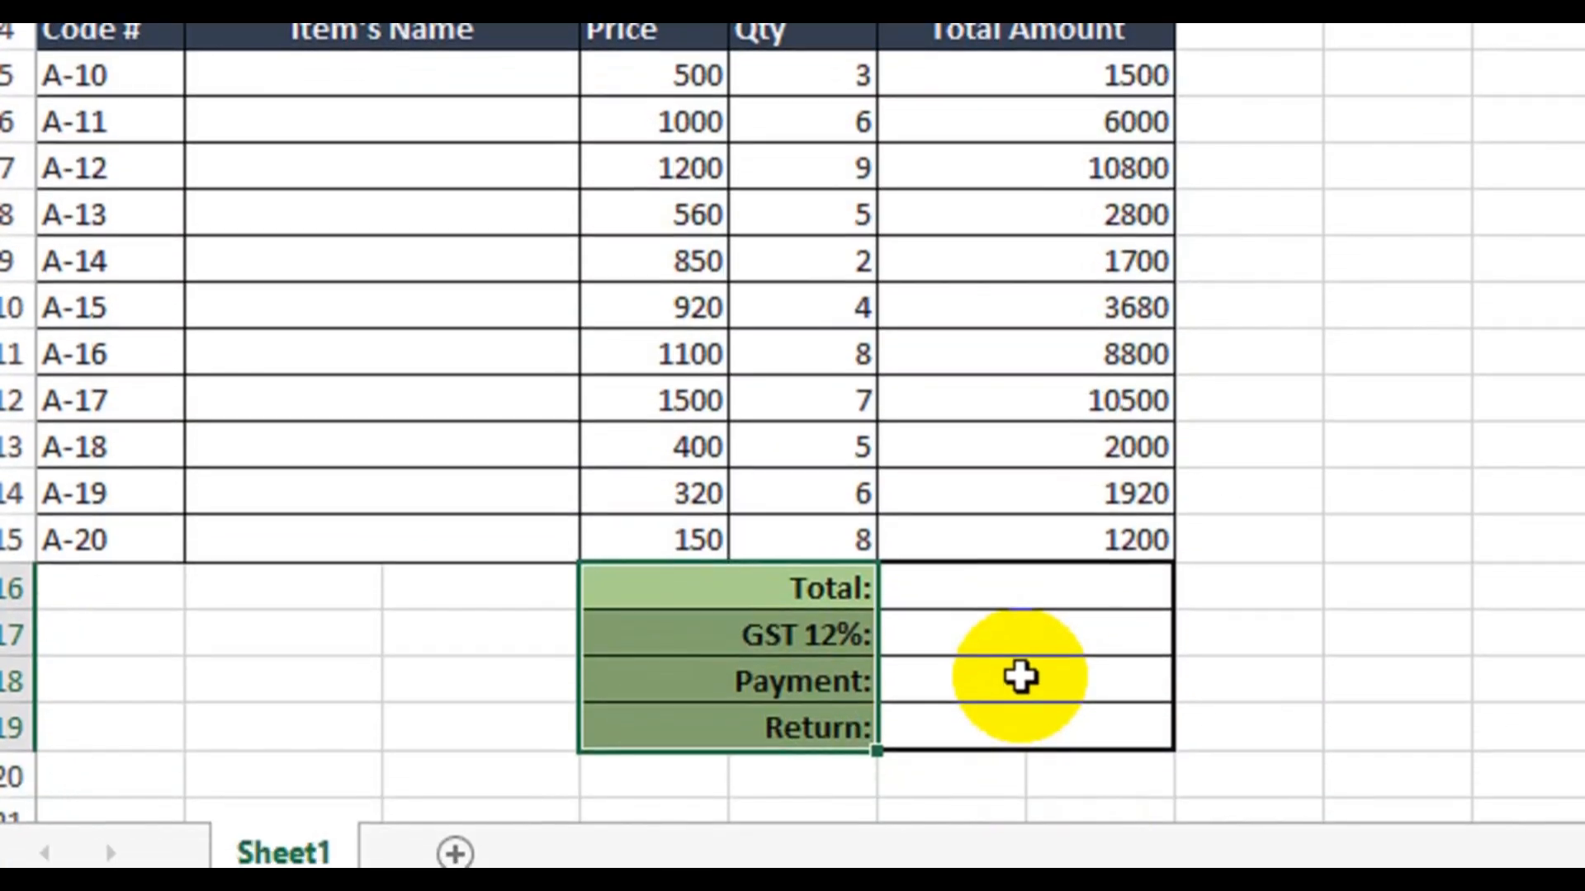
Format the summary value cells F16:G19 as bold with the standard green font color
drag(1050, 587, 1053, 707)
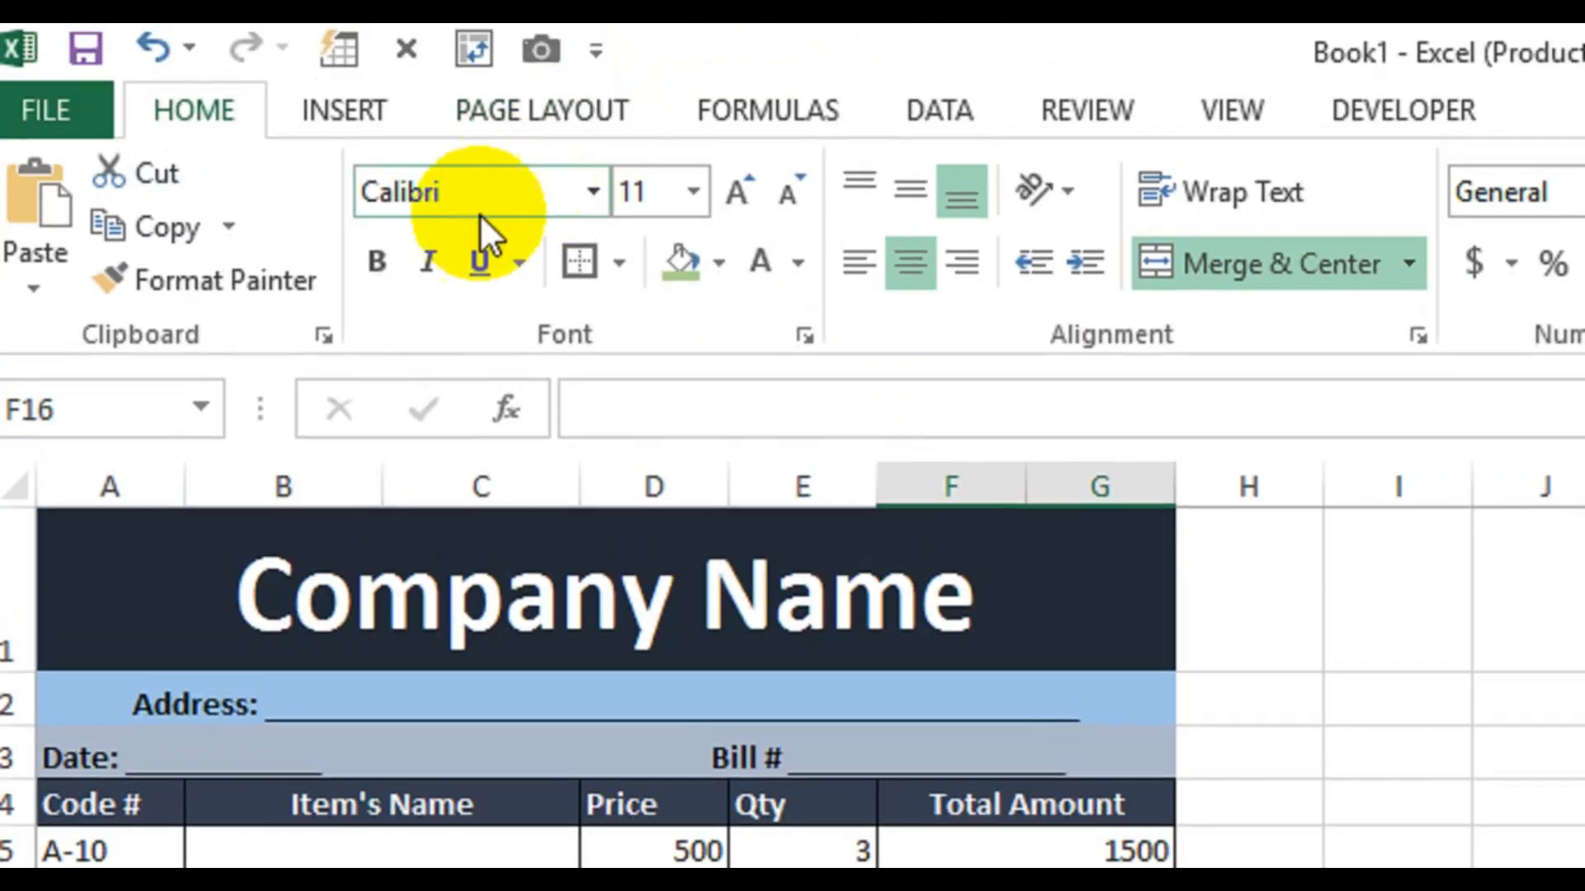
click(388, 265)
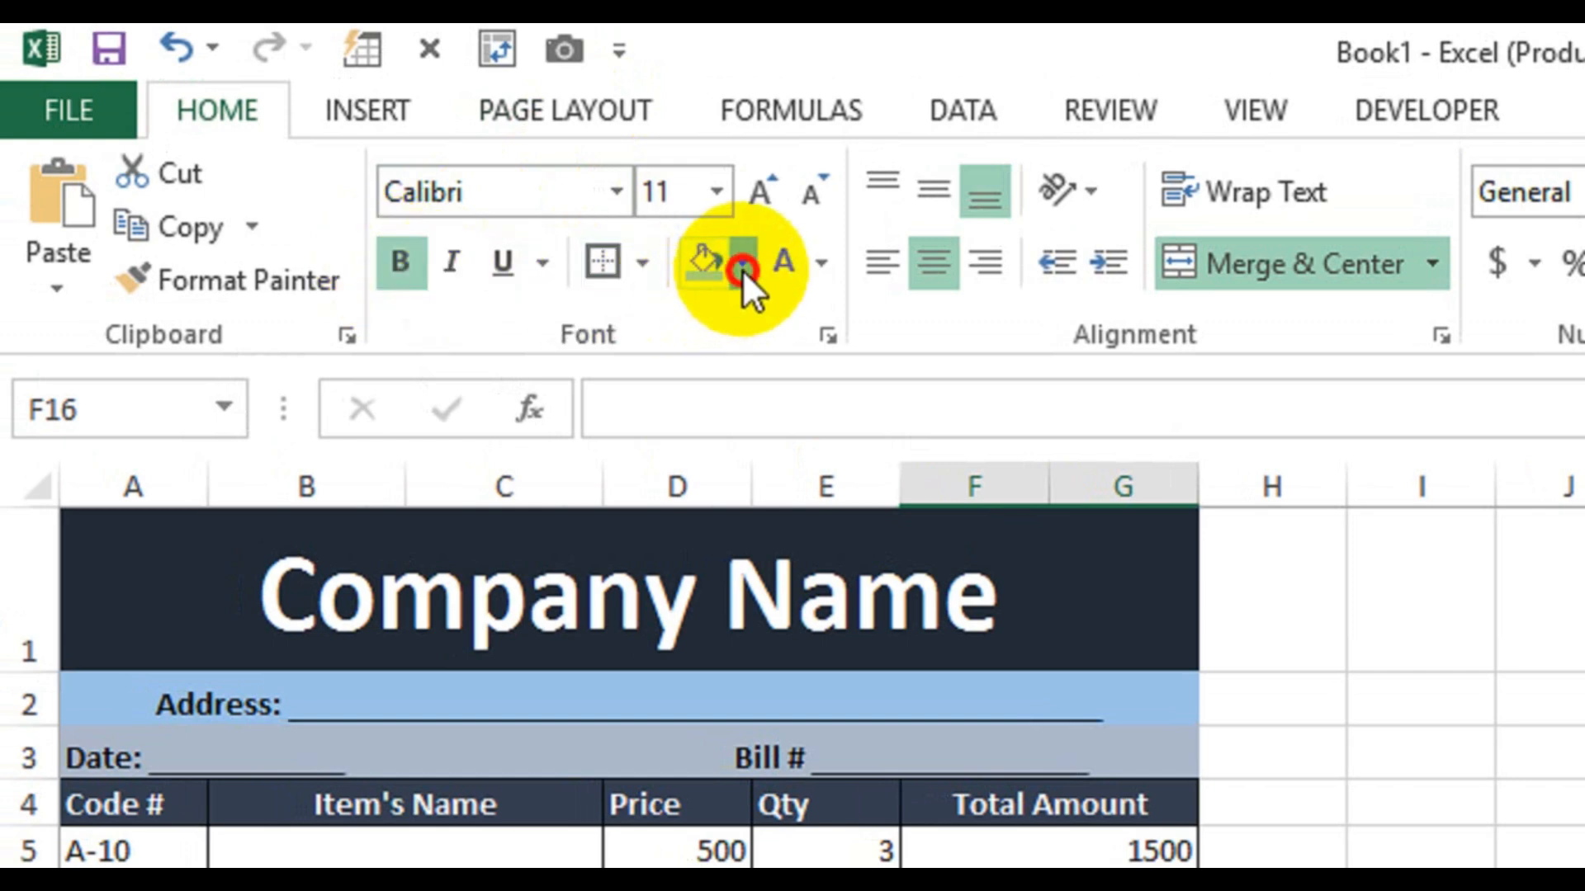
click(742, 266)
click(822, 264)
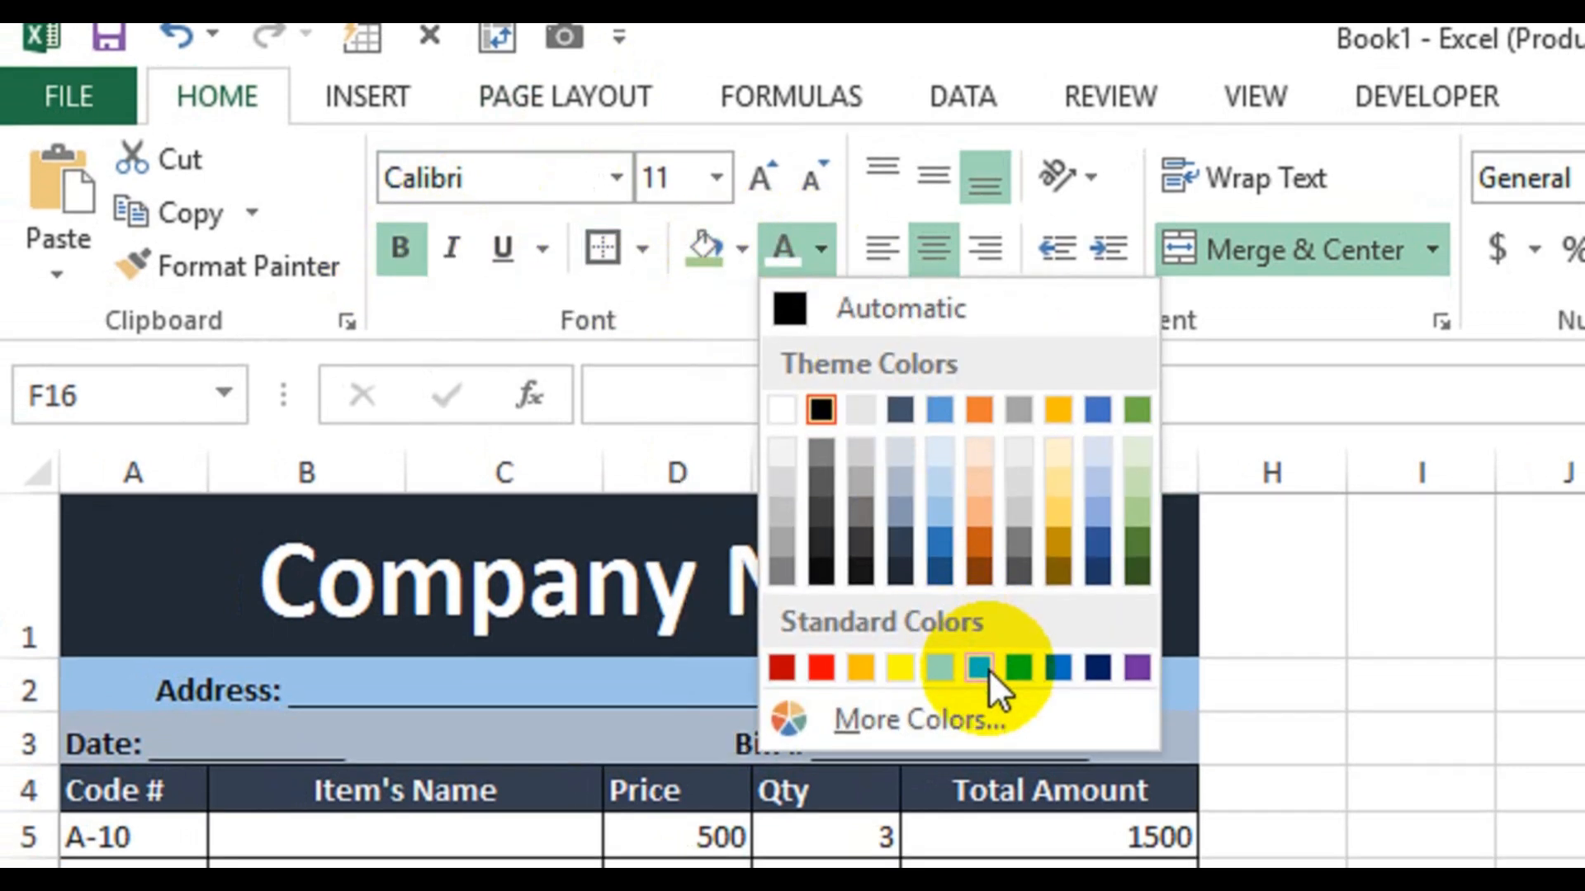
click(980, 682)
click(1221, 665)
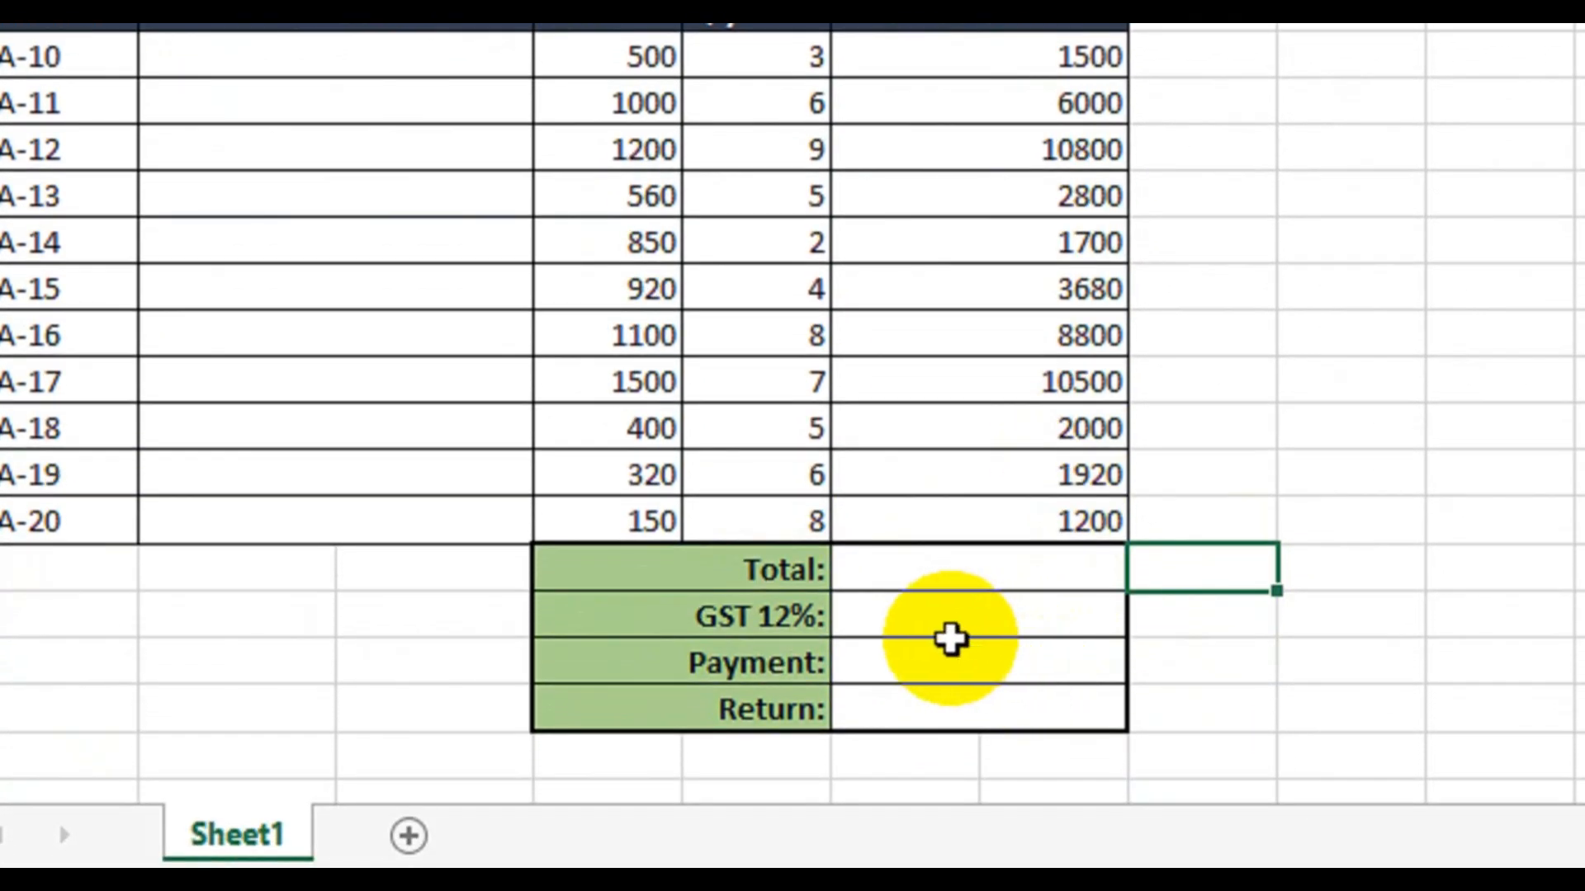
Enter the formula =SUM(F5:G15) in the value cell beside Total: to add up all item amounts
click(988, 565)
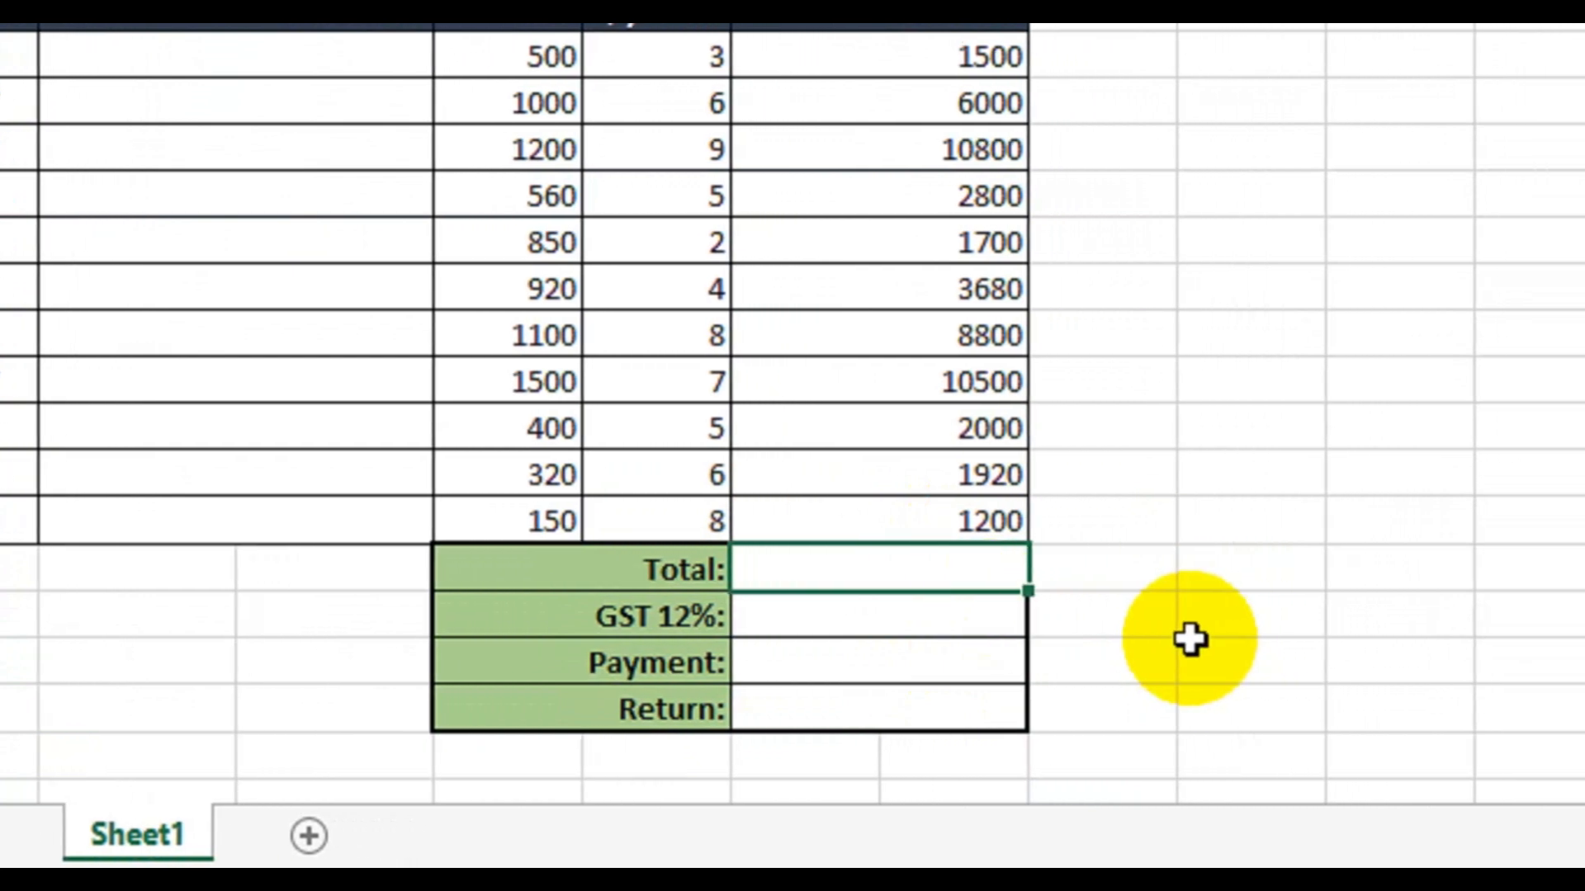
text(=sum)
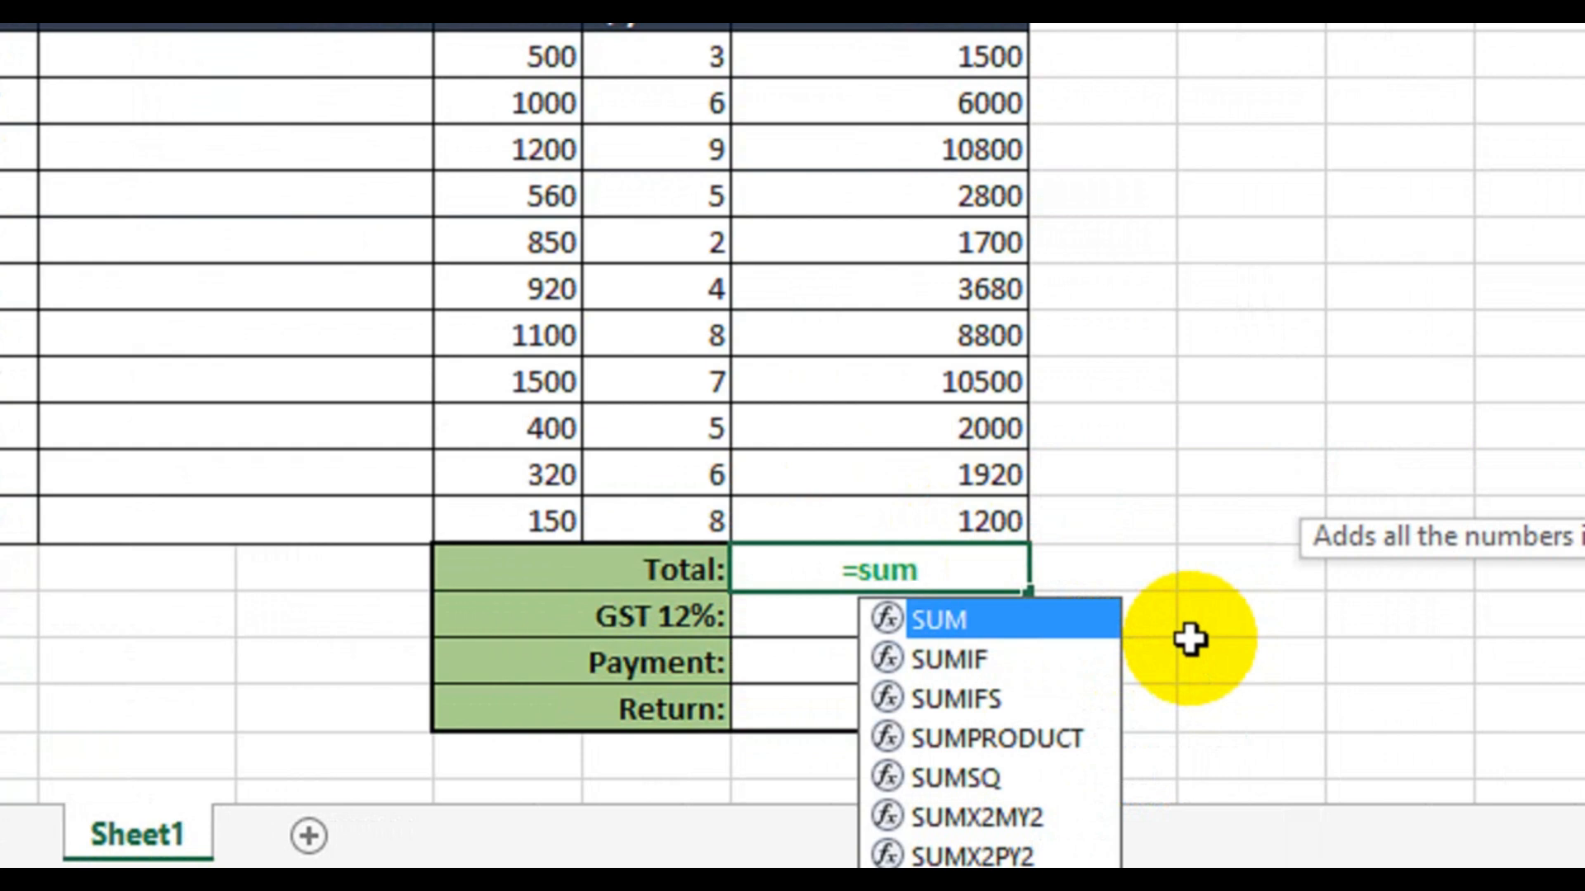
key(Tab)
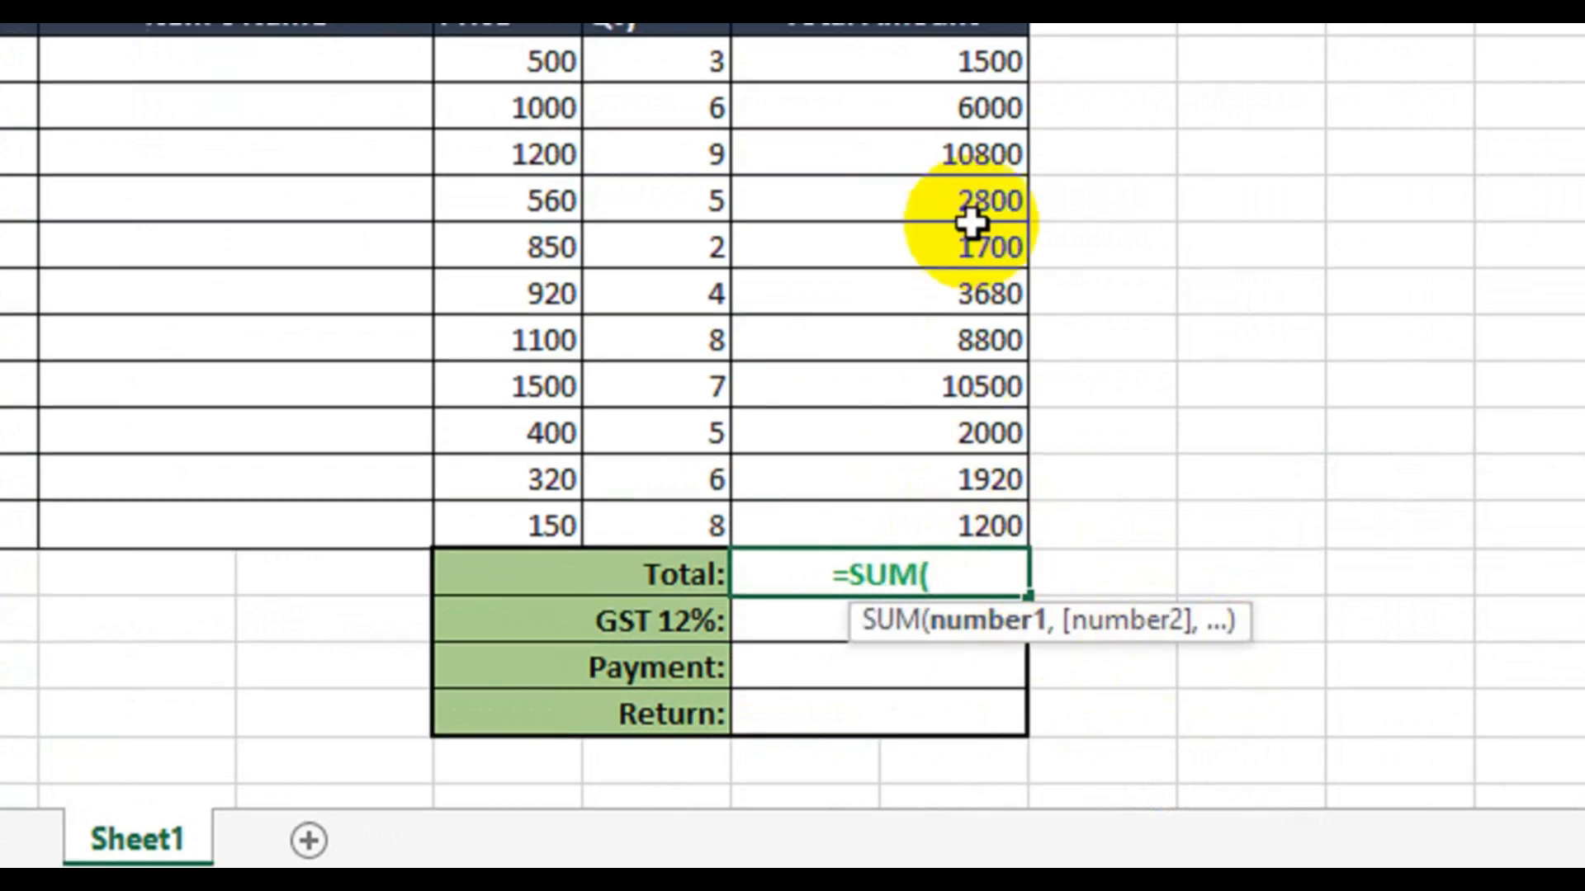
scroll(933, 198, up, 1)
drag(906, 185, 945, 615)
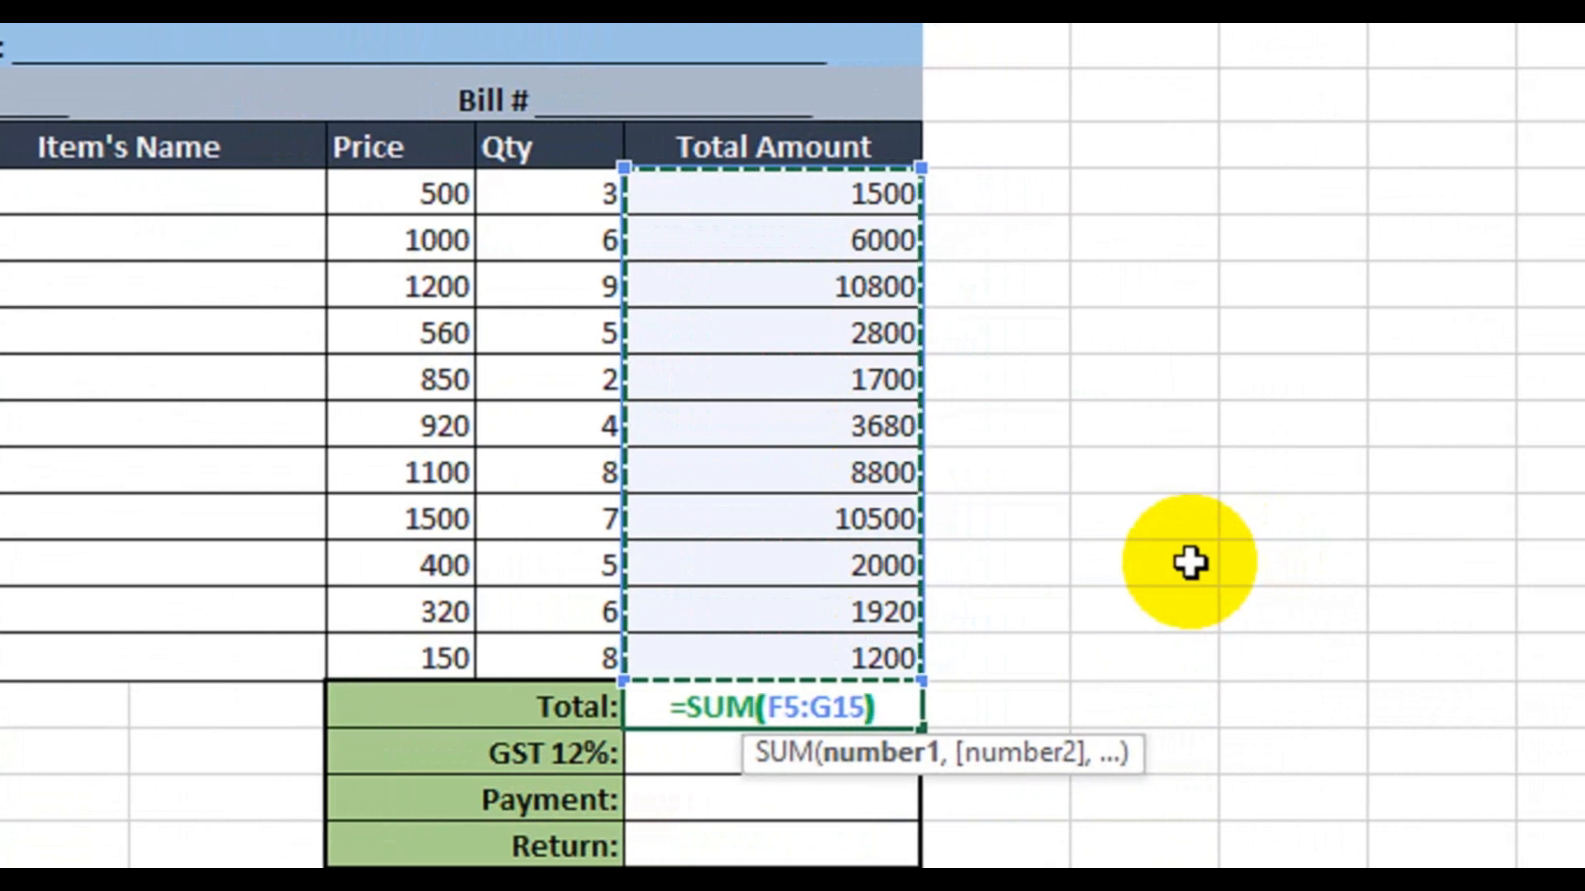
key(Return)
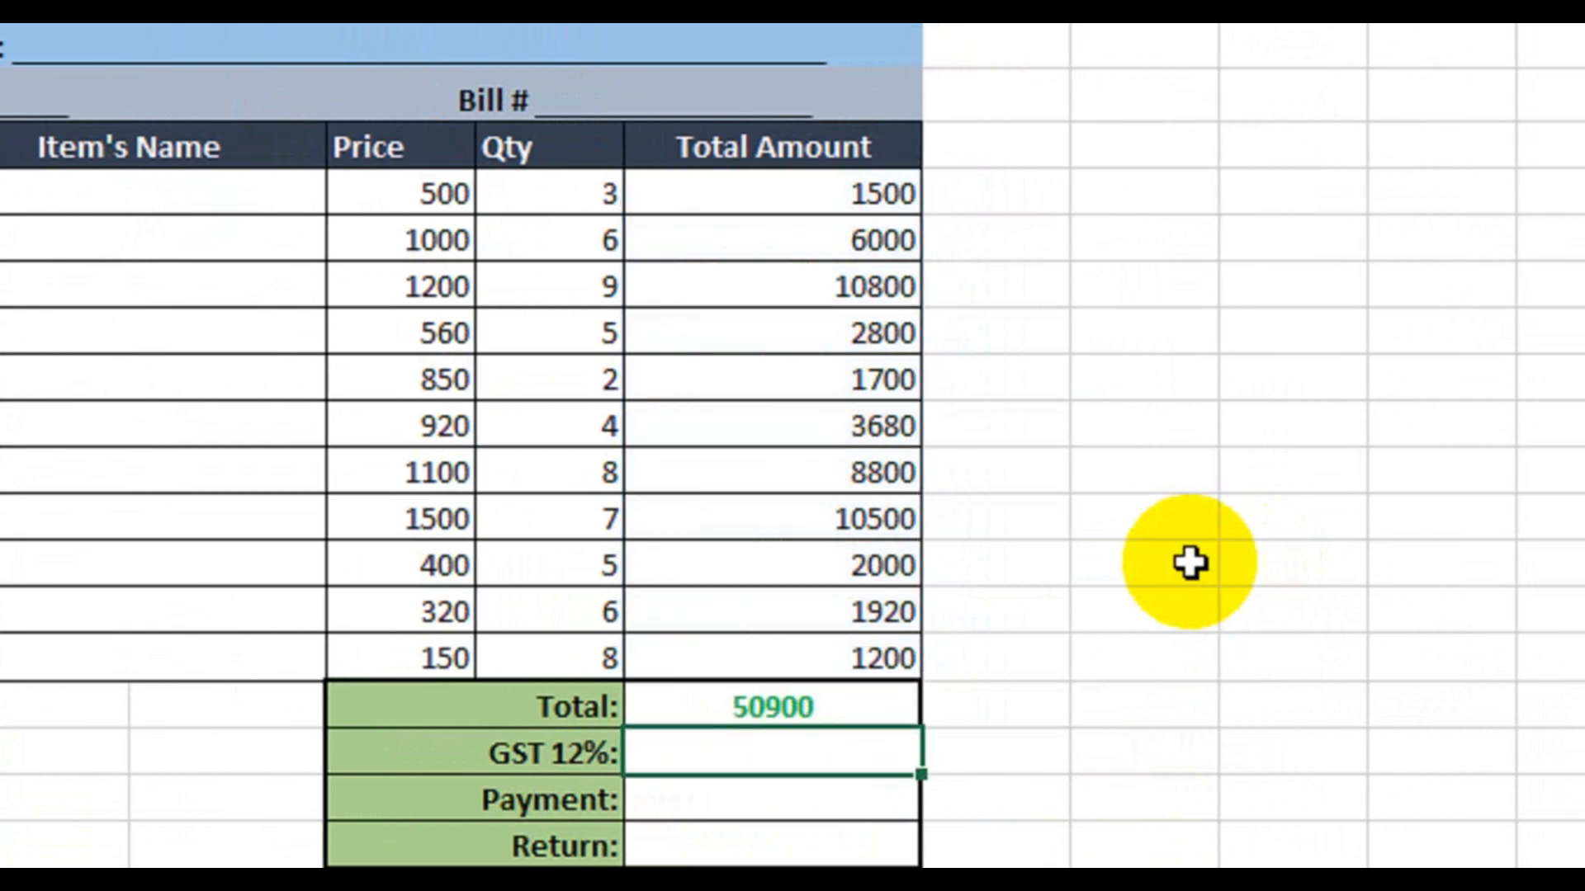
click(846, 710)
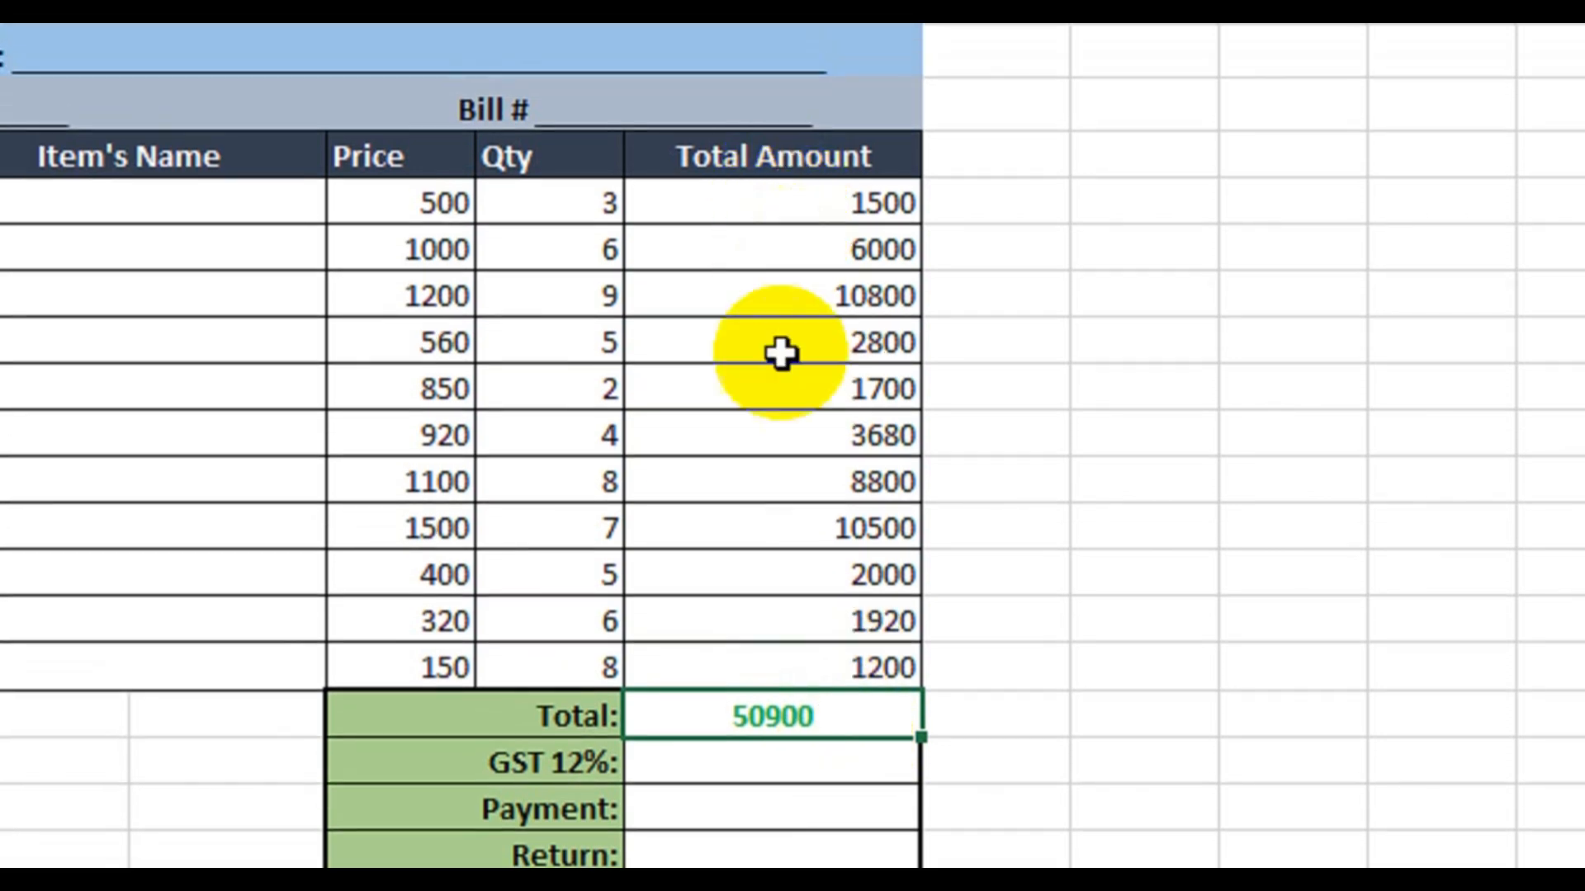
Enter the formula =F16*12% in the value cell beside GST 12%: to calculate the tax on the total
click(757, 762)
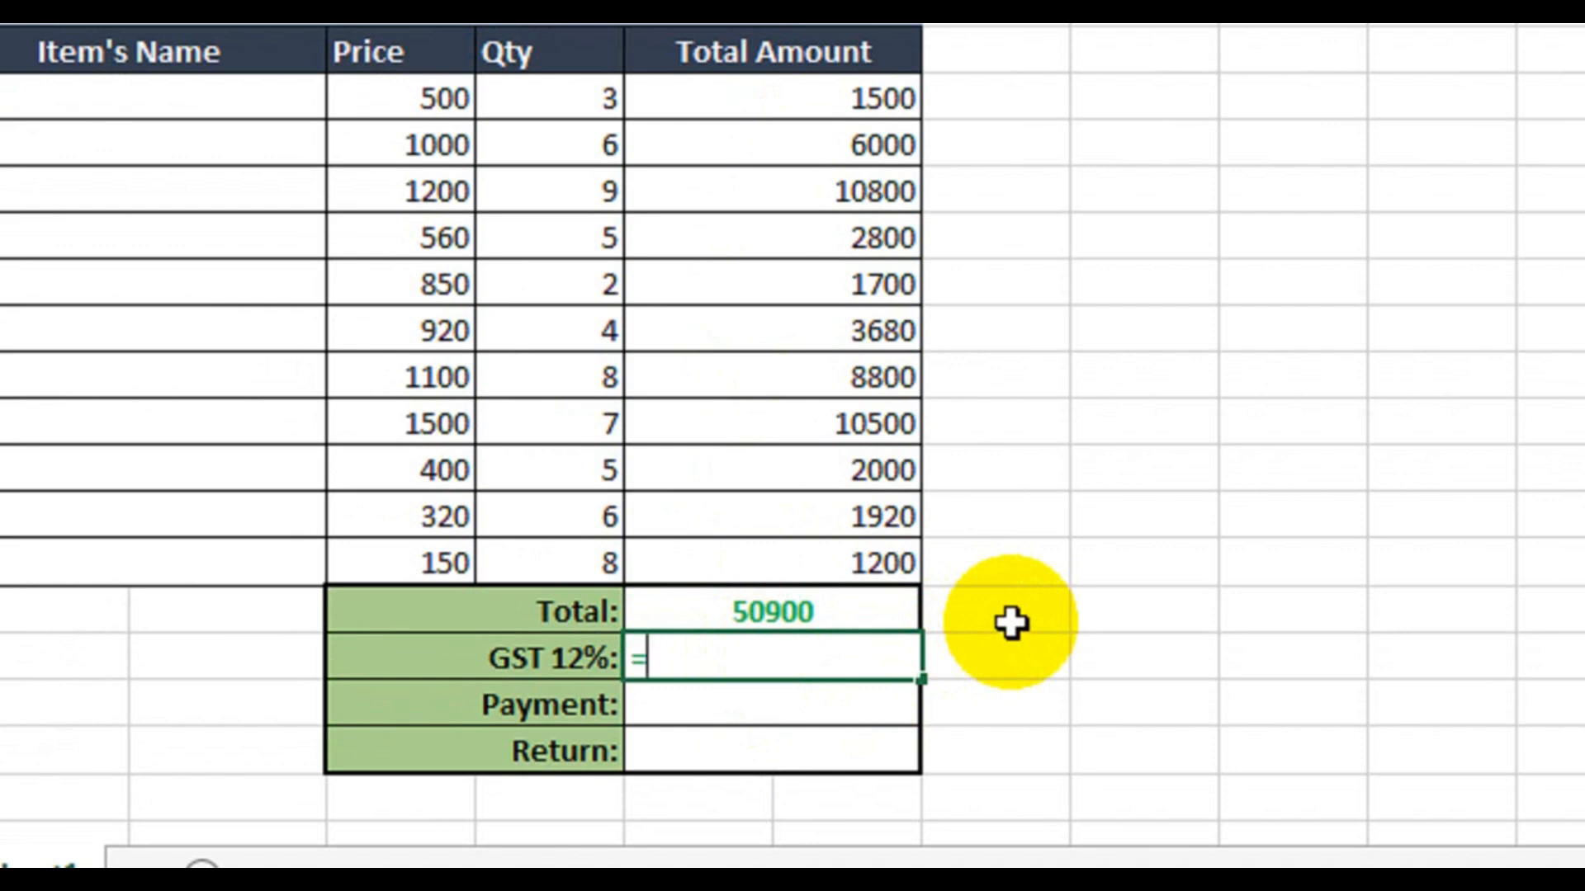
text(=)
click(811, 611)
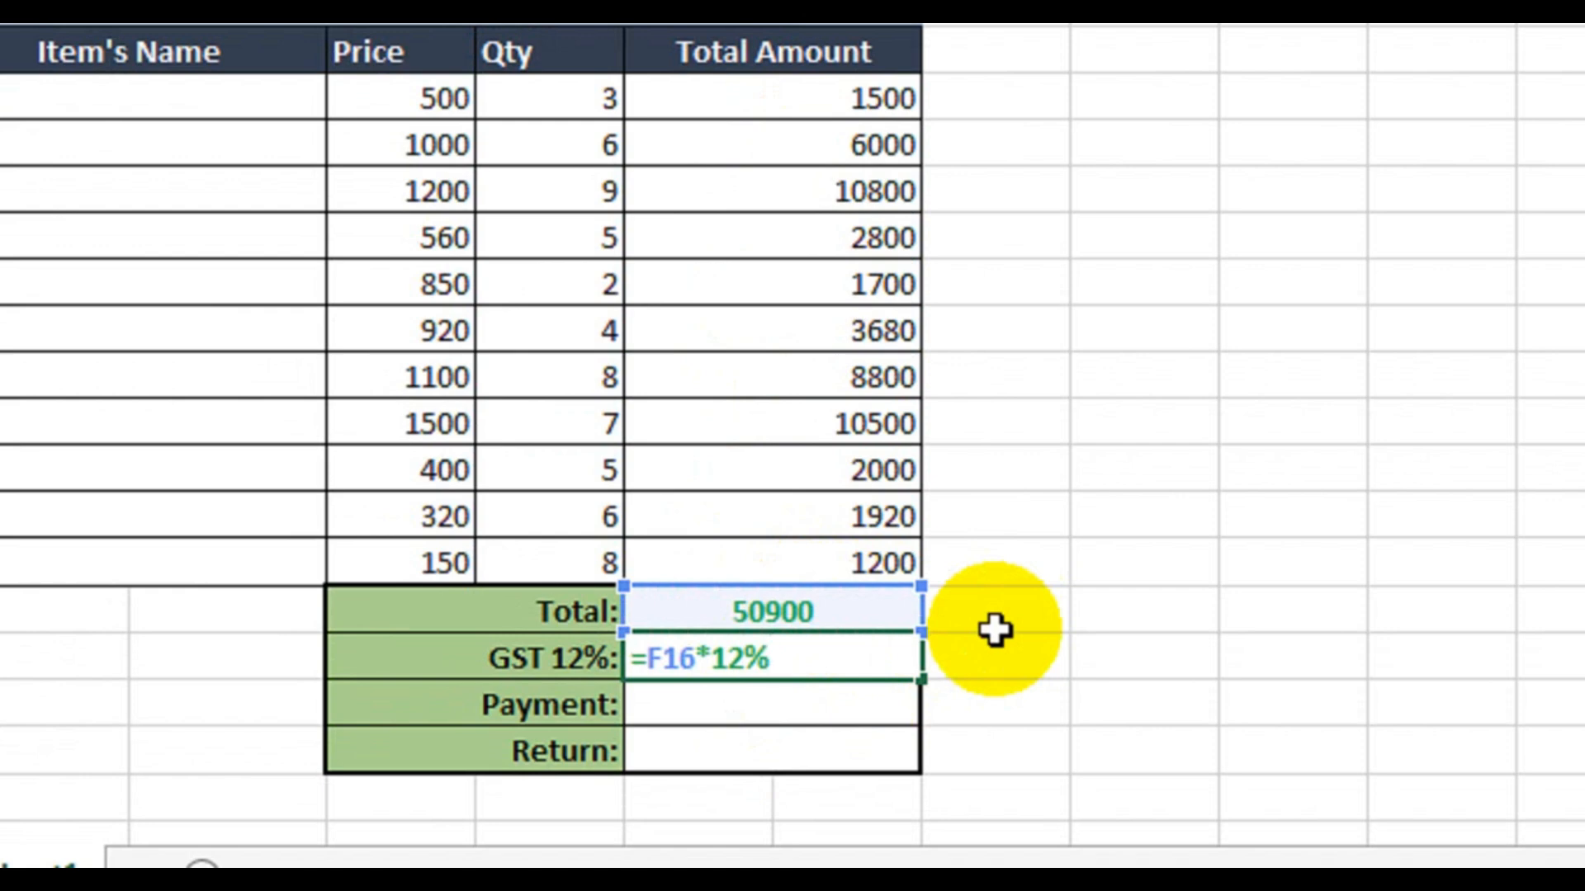
key(Return)
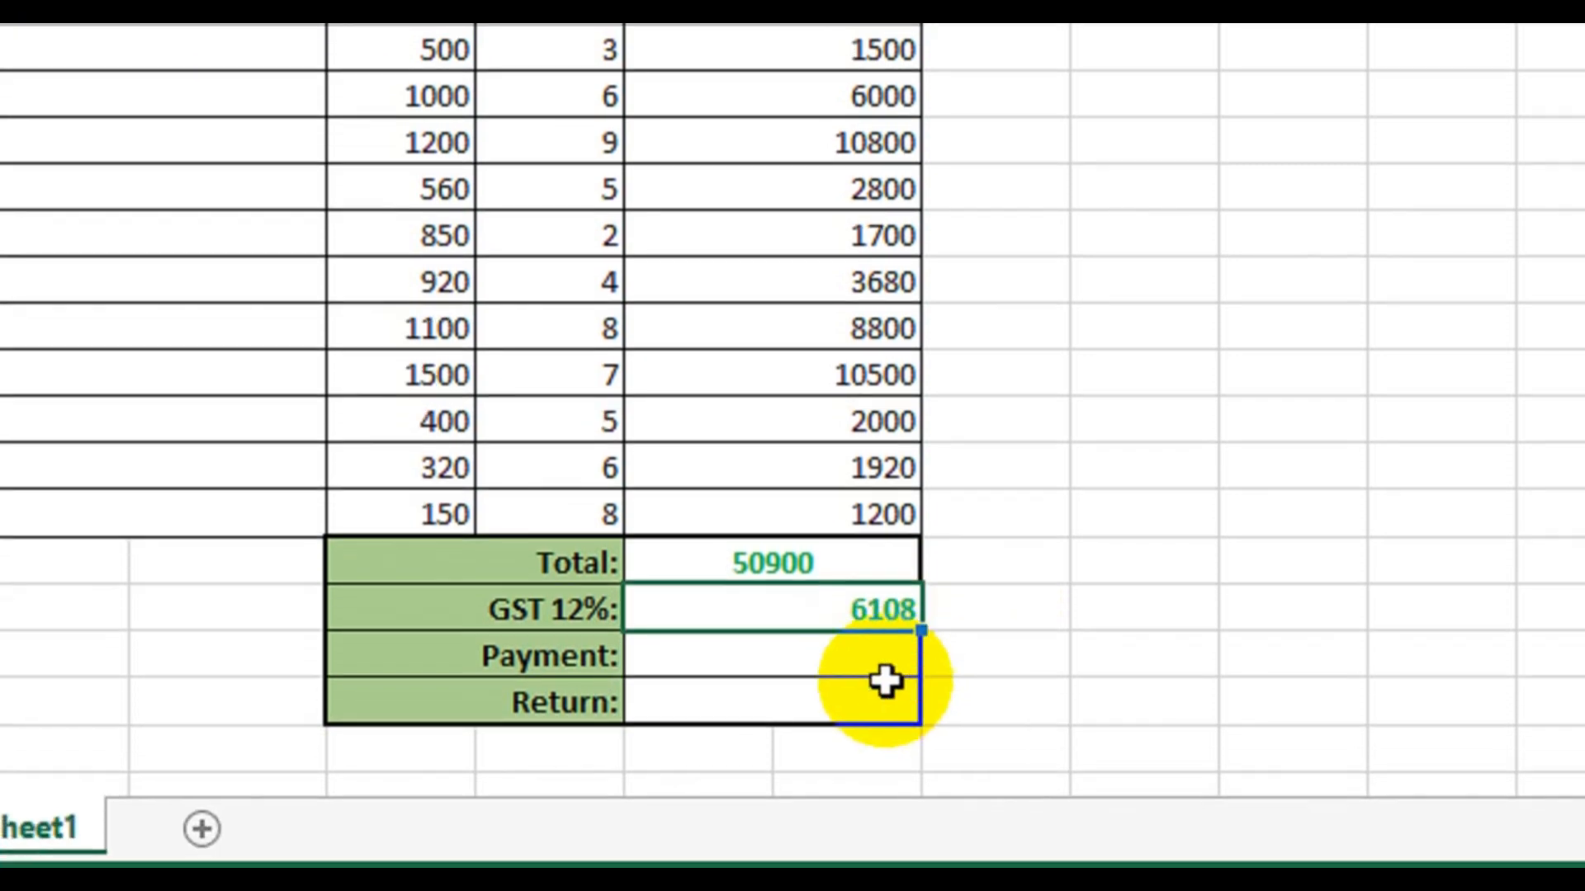
click(850, 652)
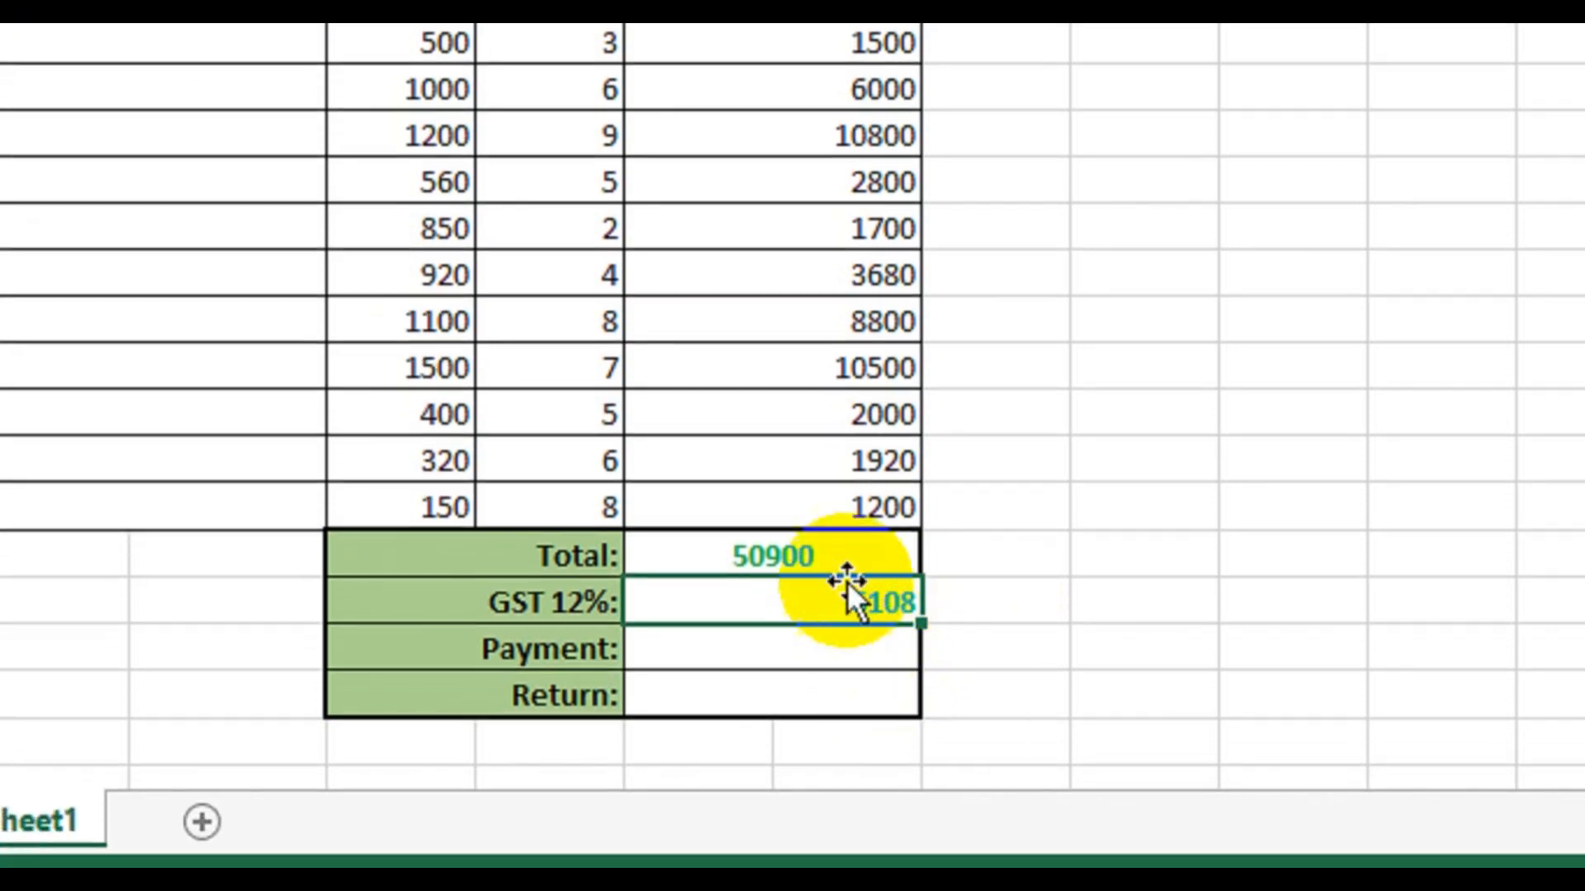
Center the Total Amount and summary values in F5:G19 both vertically and horizontally
click(808, 561)
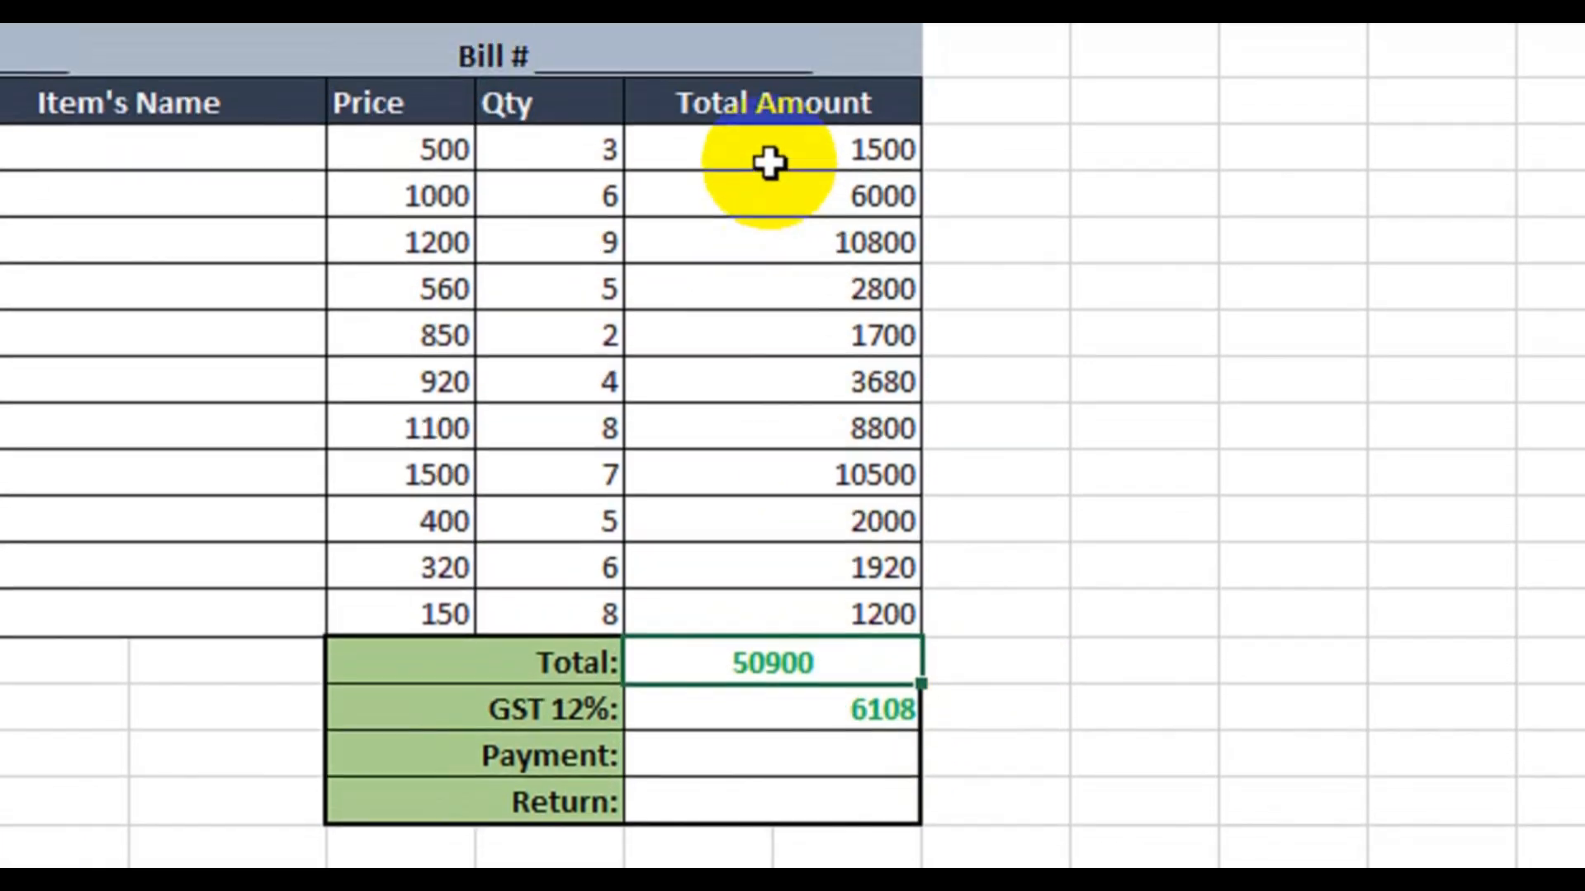
drag(771, 51, 770, 608)
drag(769, 714, 767, 782)
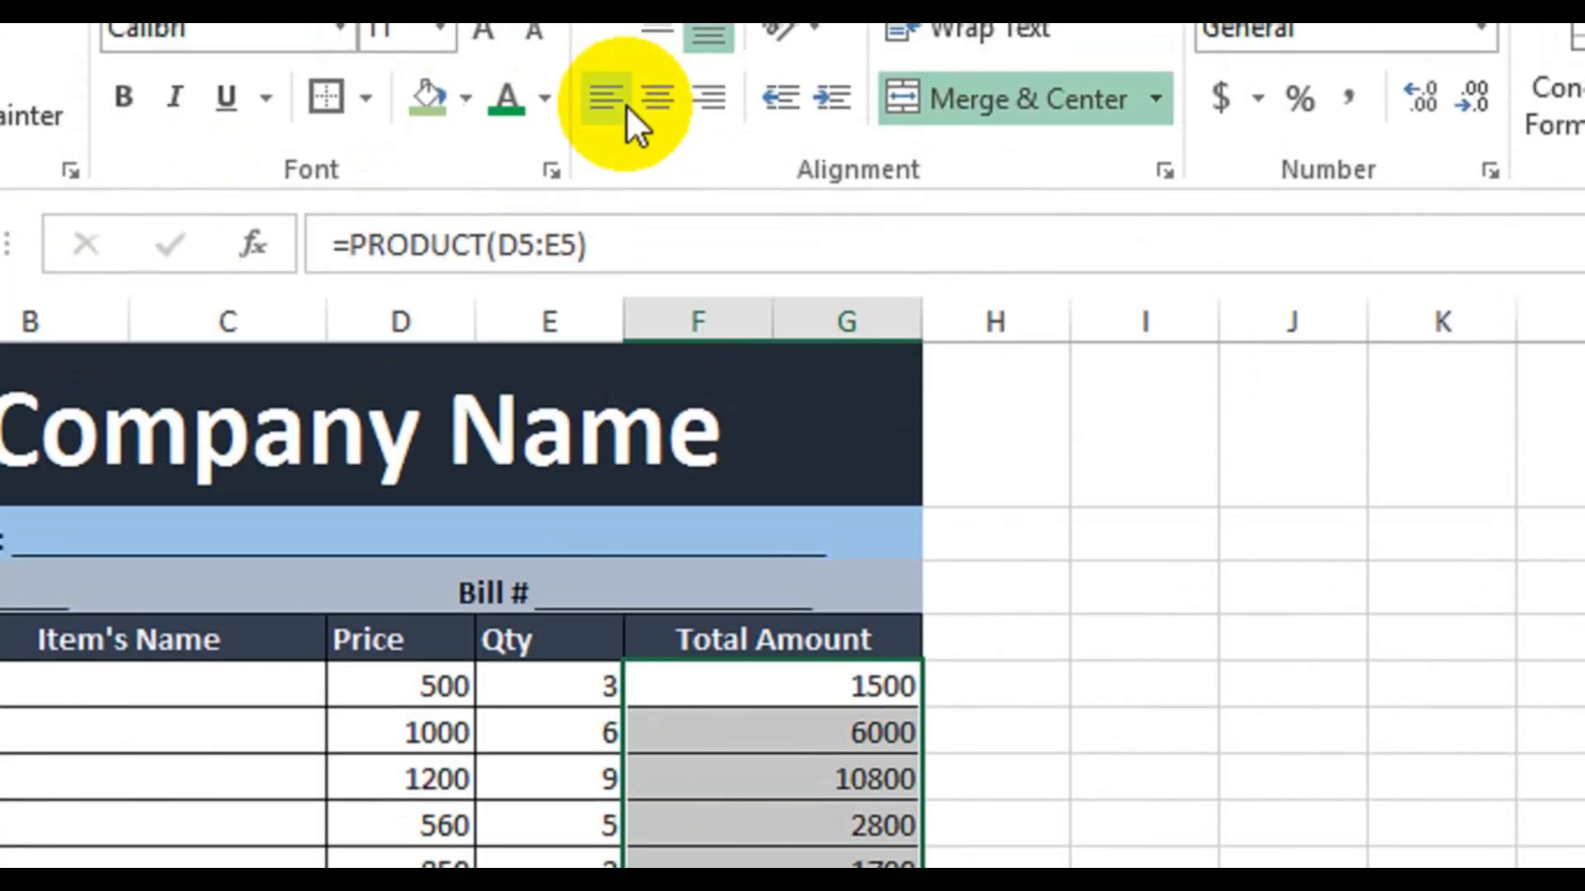
click(665, 35)
click(658, 227)
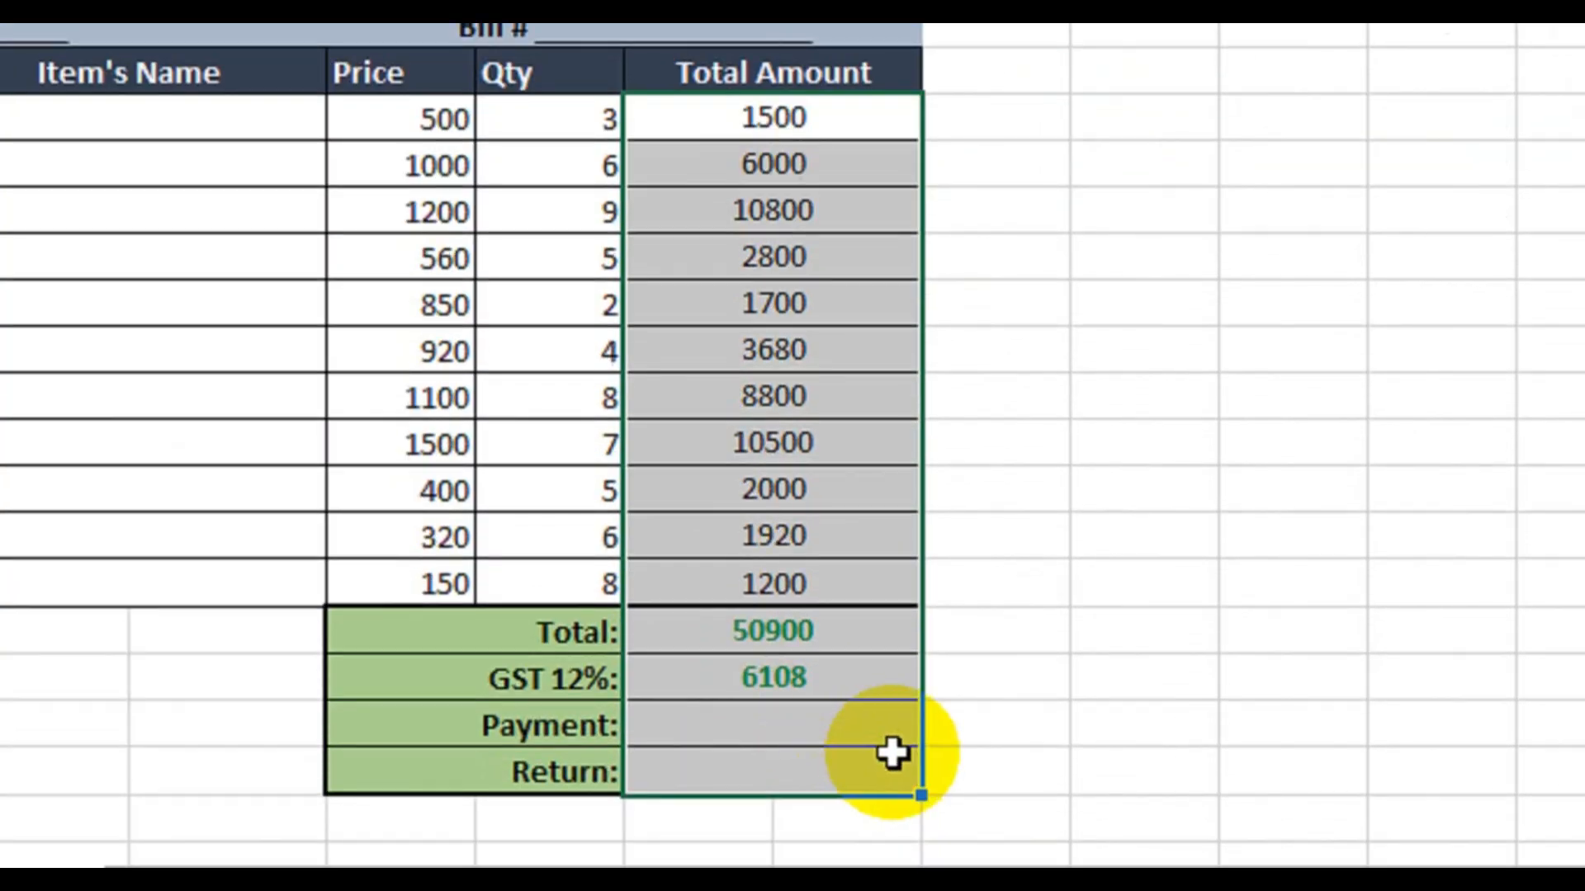
click(846, 670)
click(805, 572)
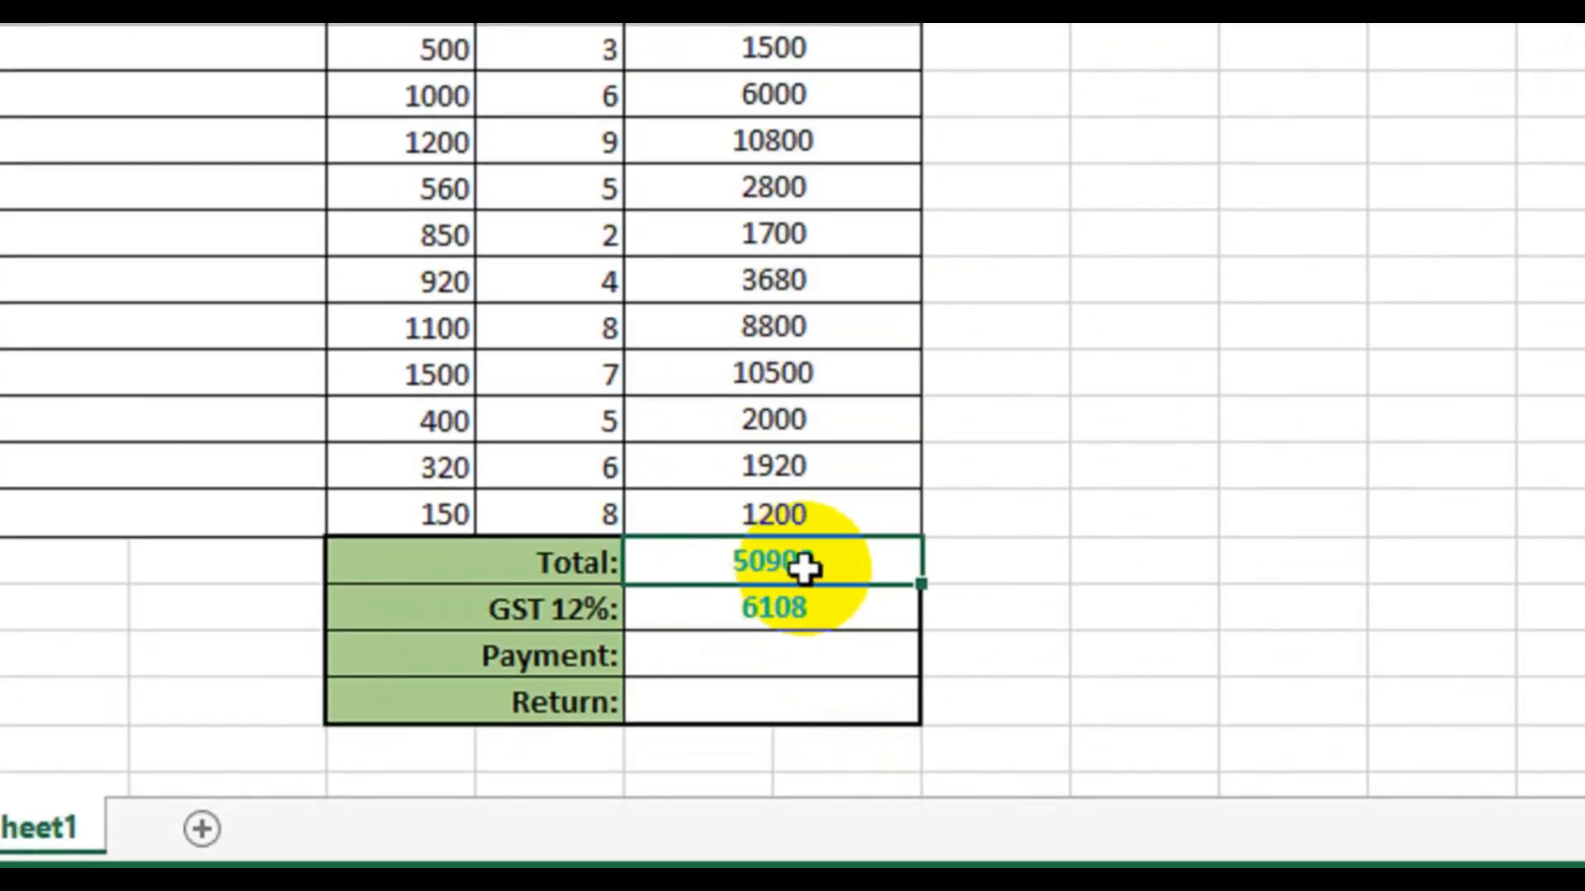
click(775, 611)
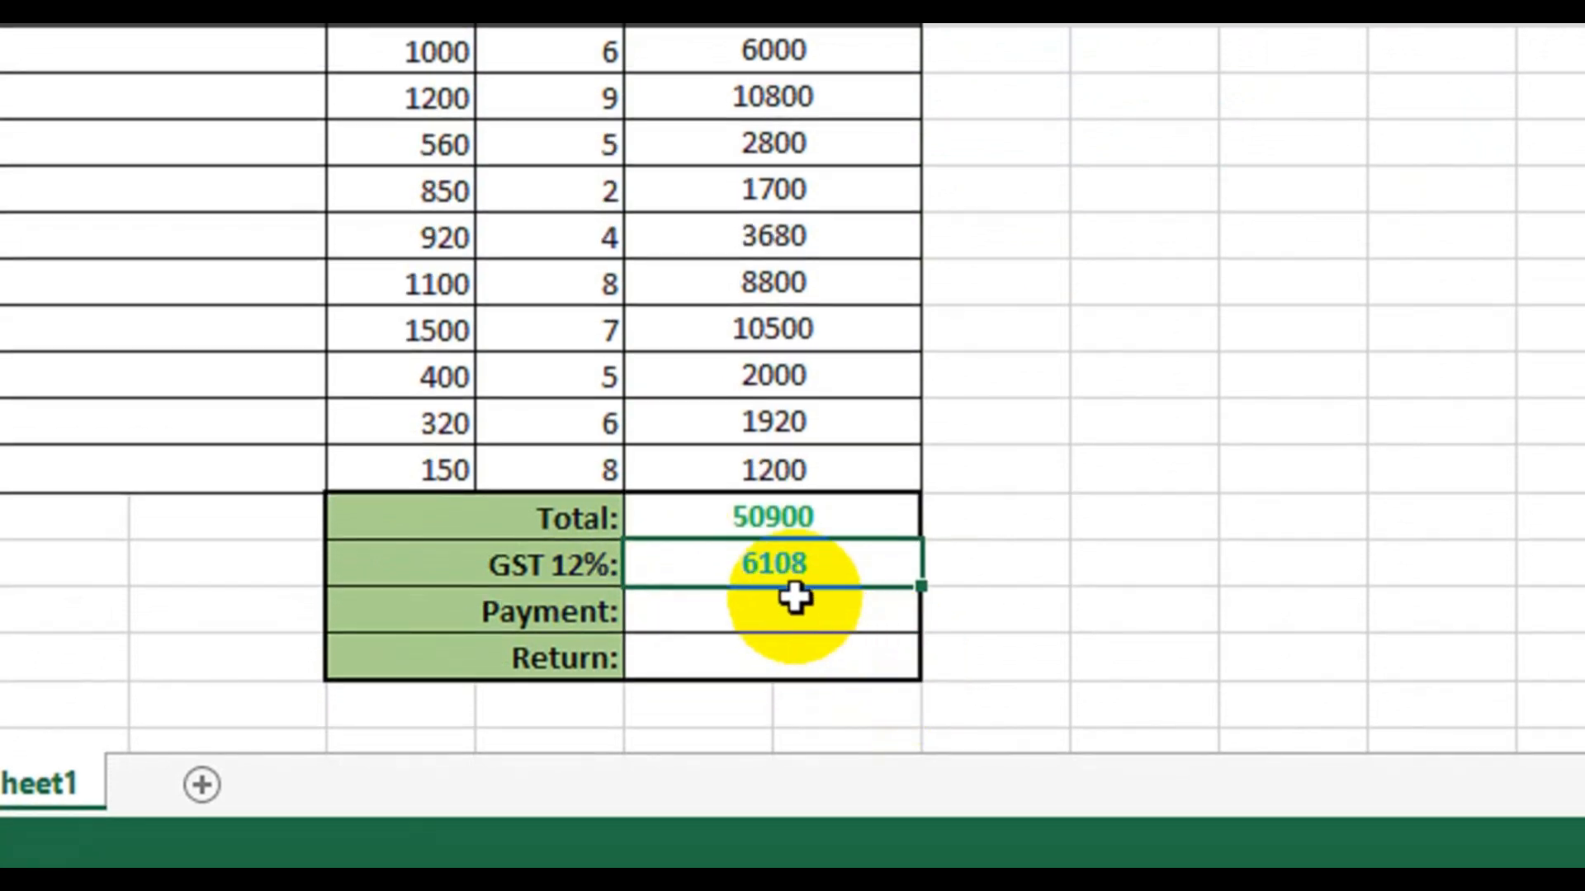
click(711, 618)
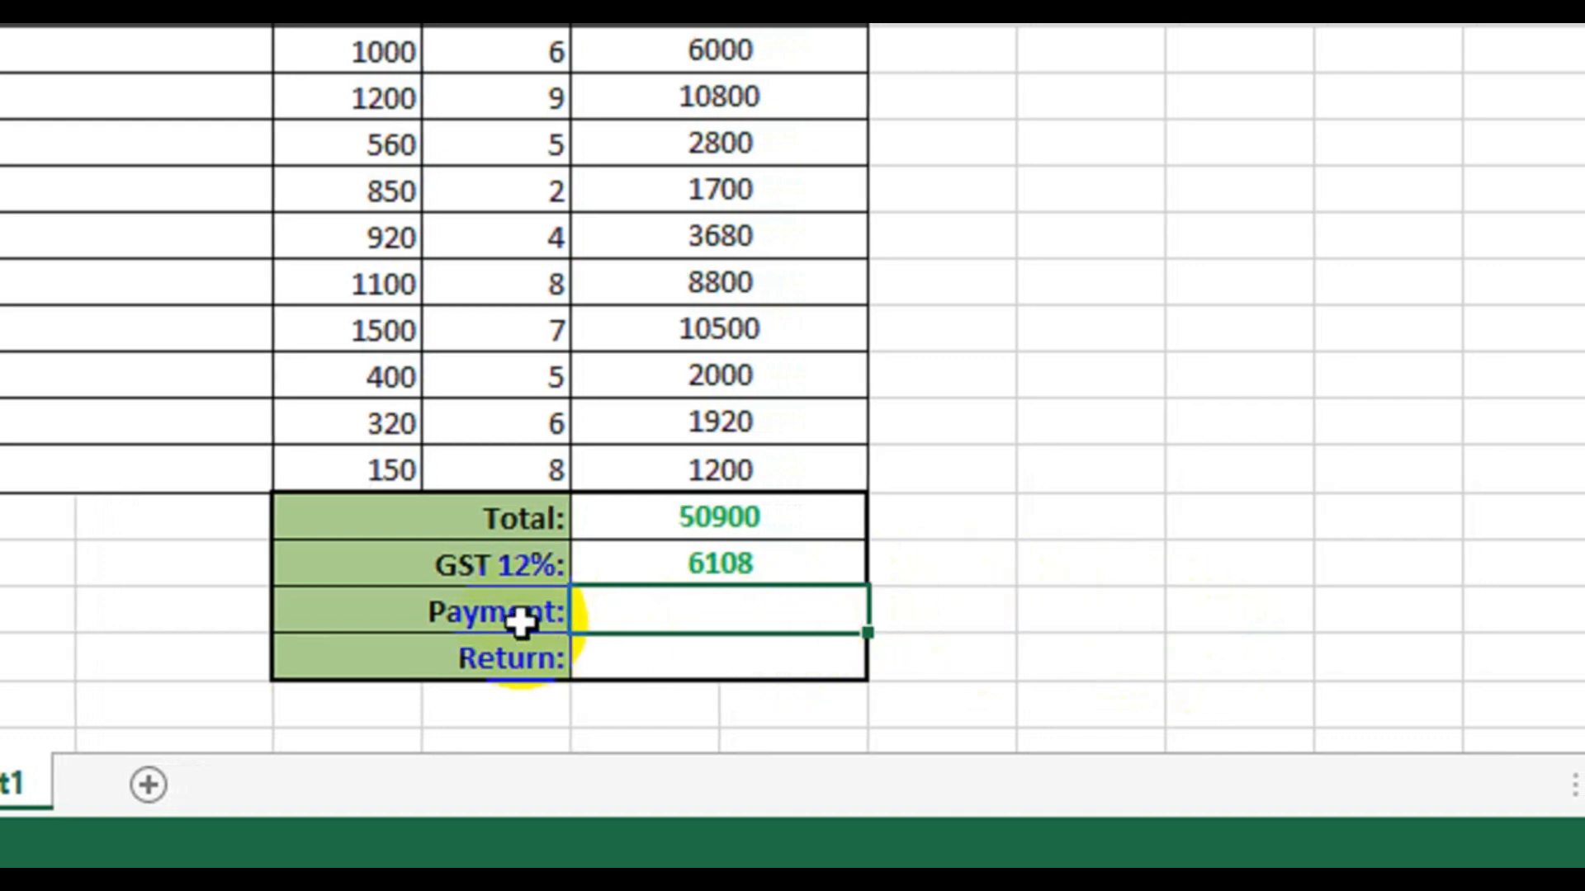
click(648, 566)
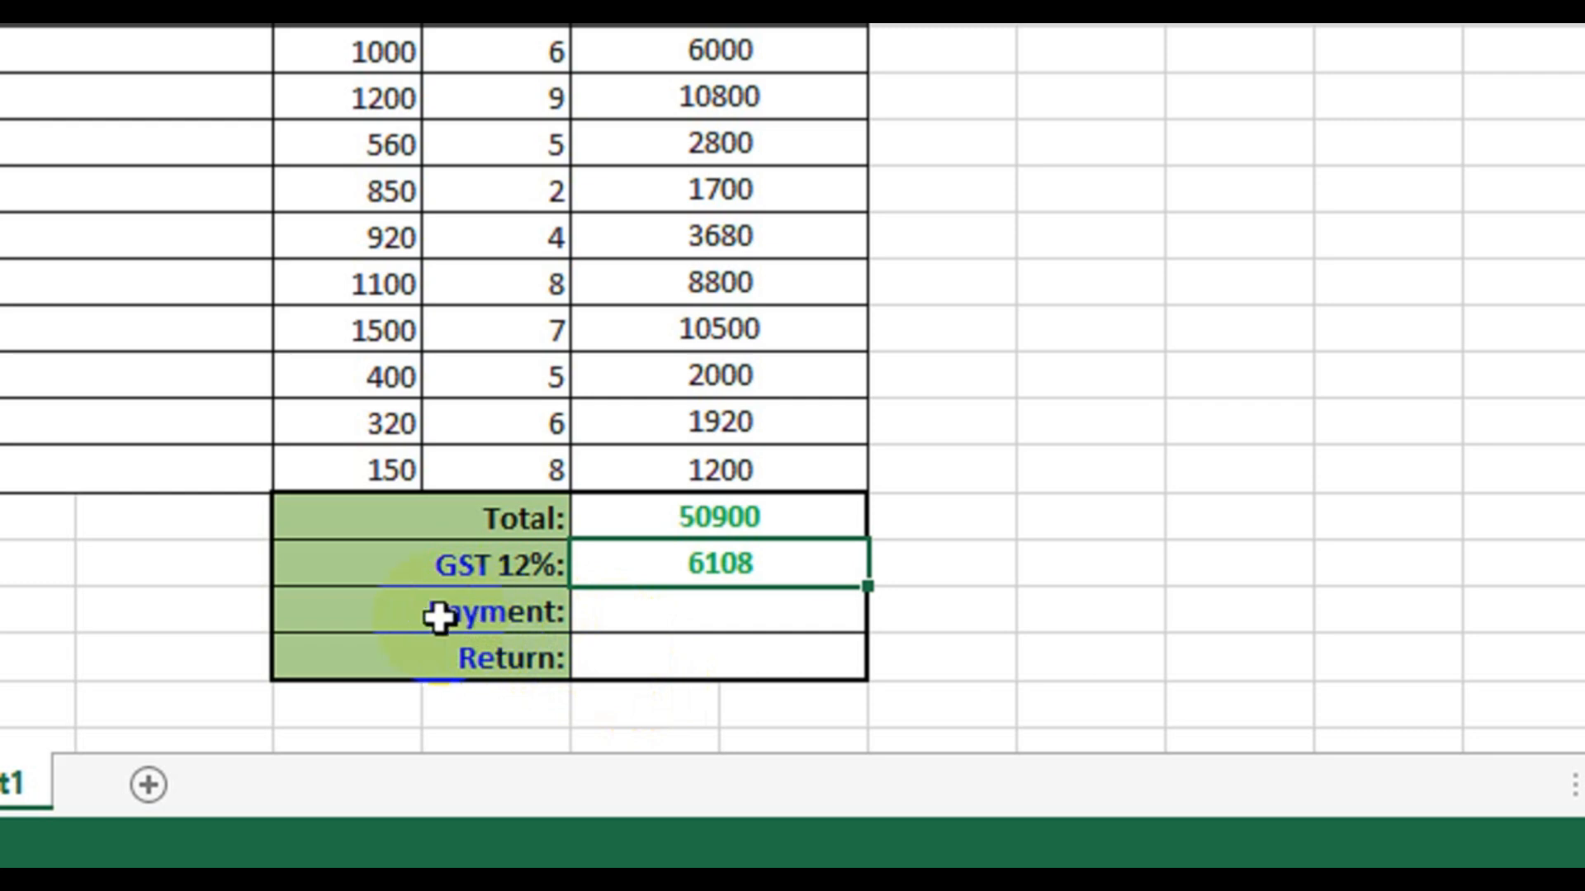
drag(456, 520, 545, 589)
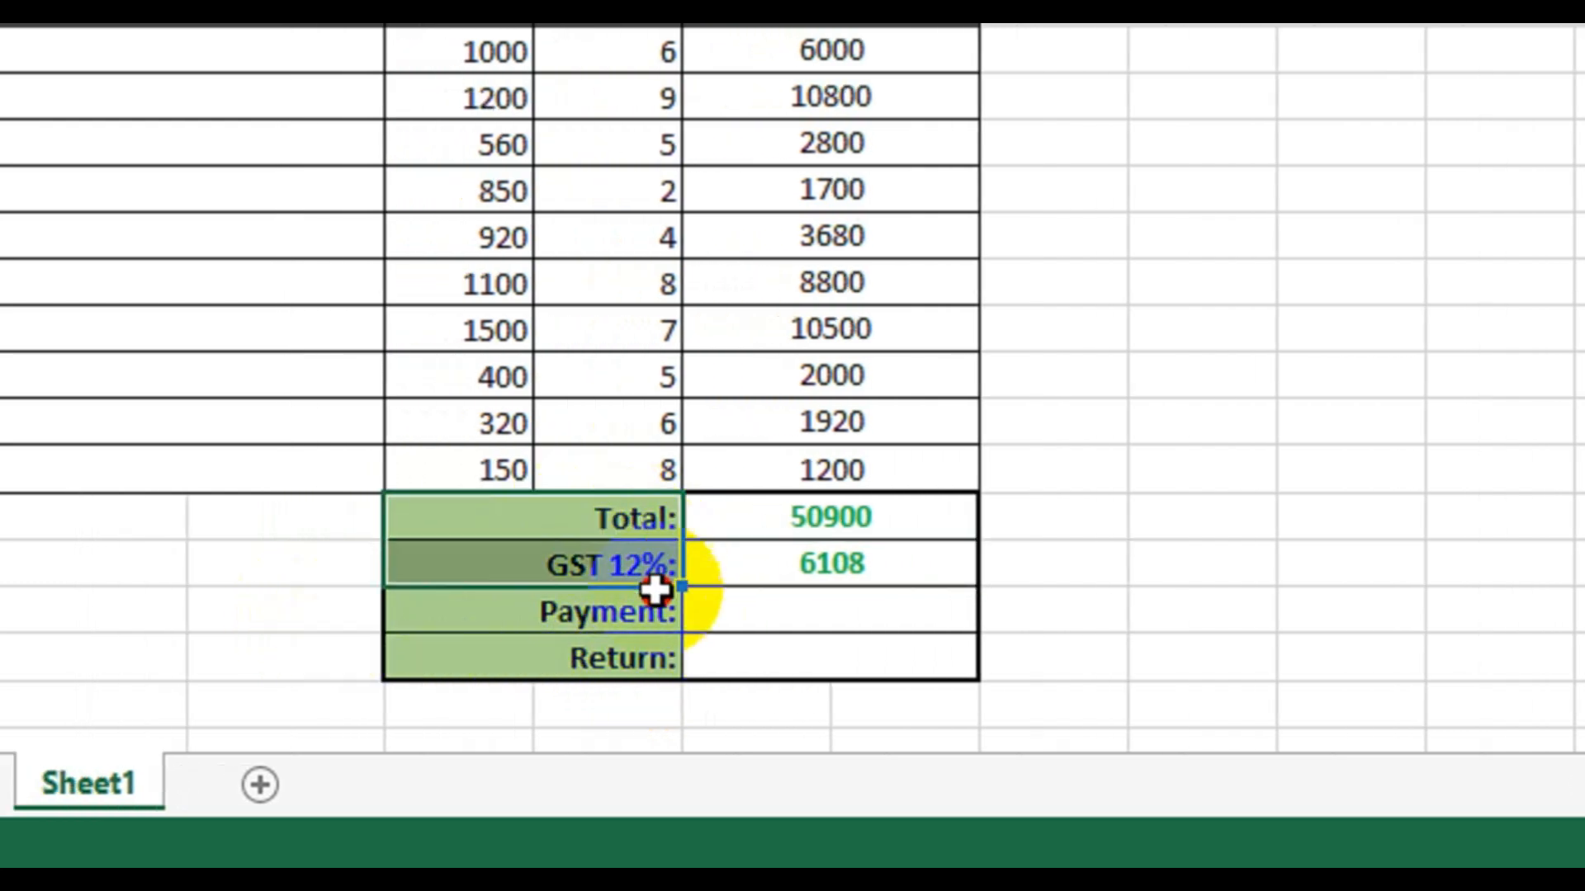
drag(654, 589, 654, 652)
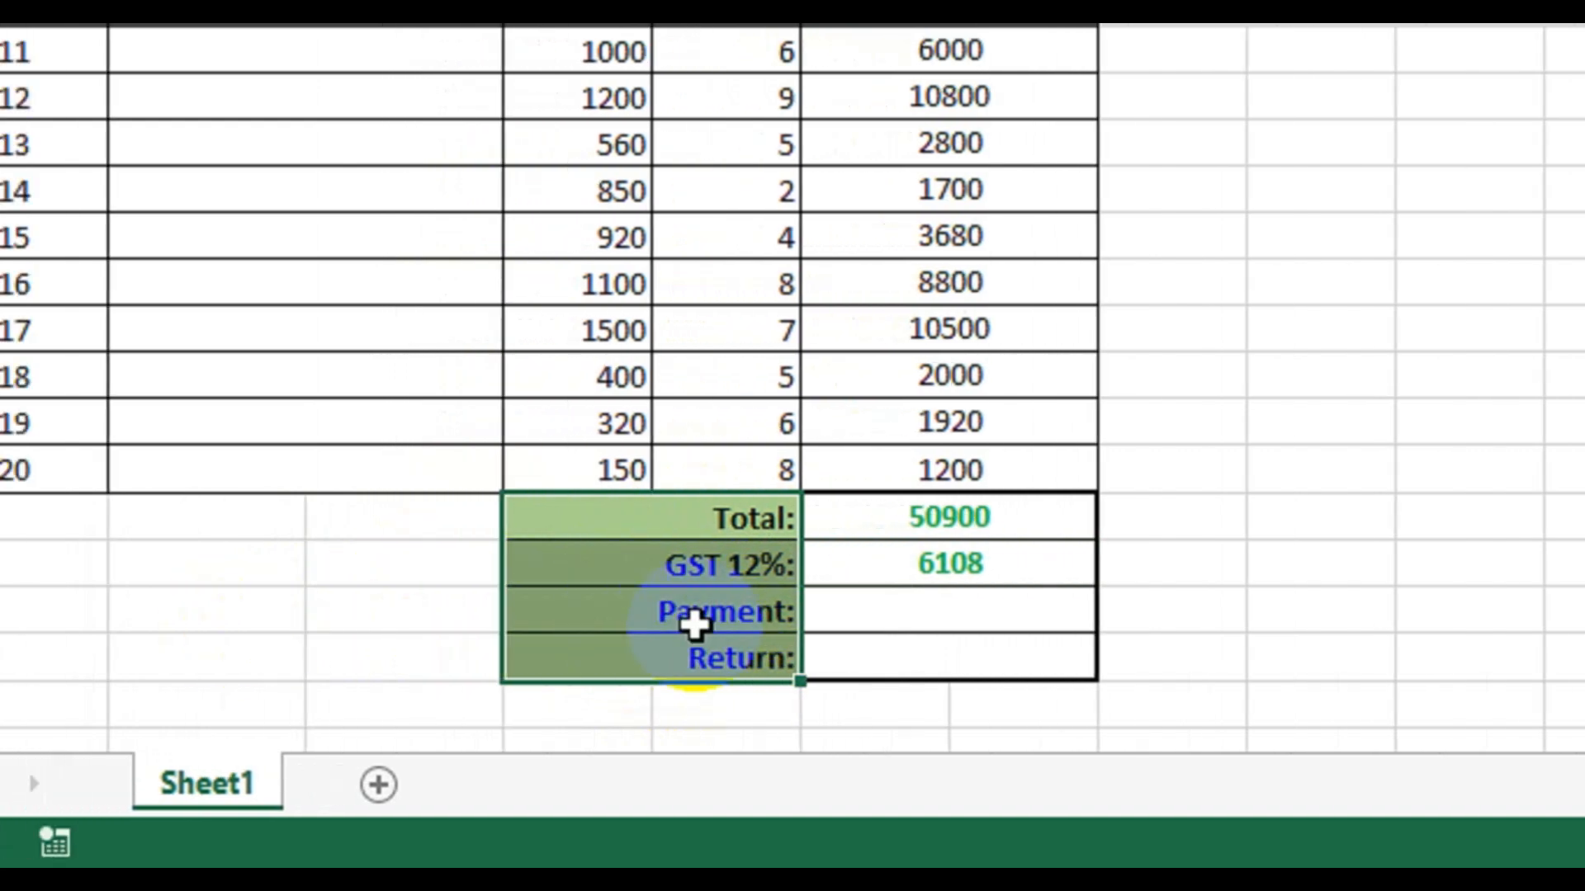
drag(665, 520, 959, 652)
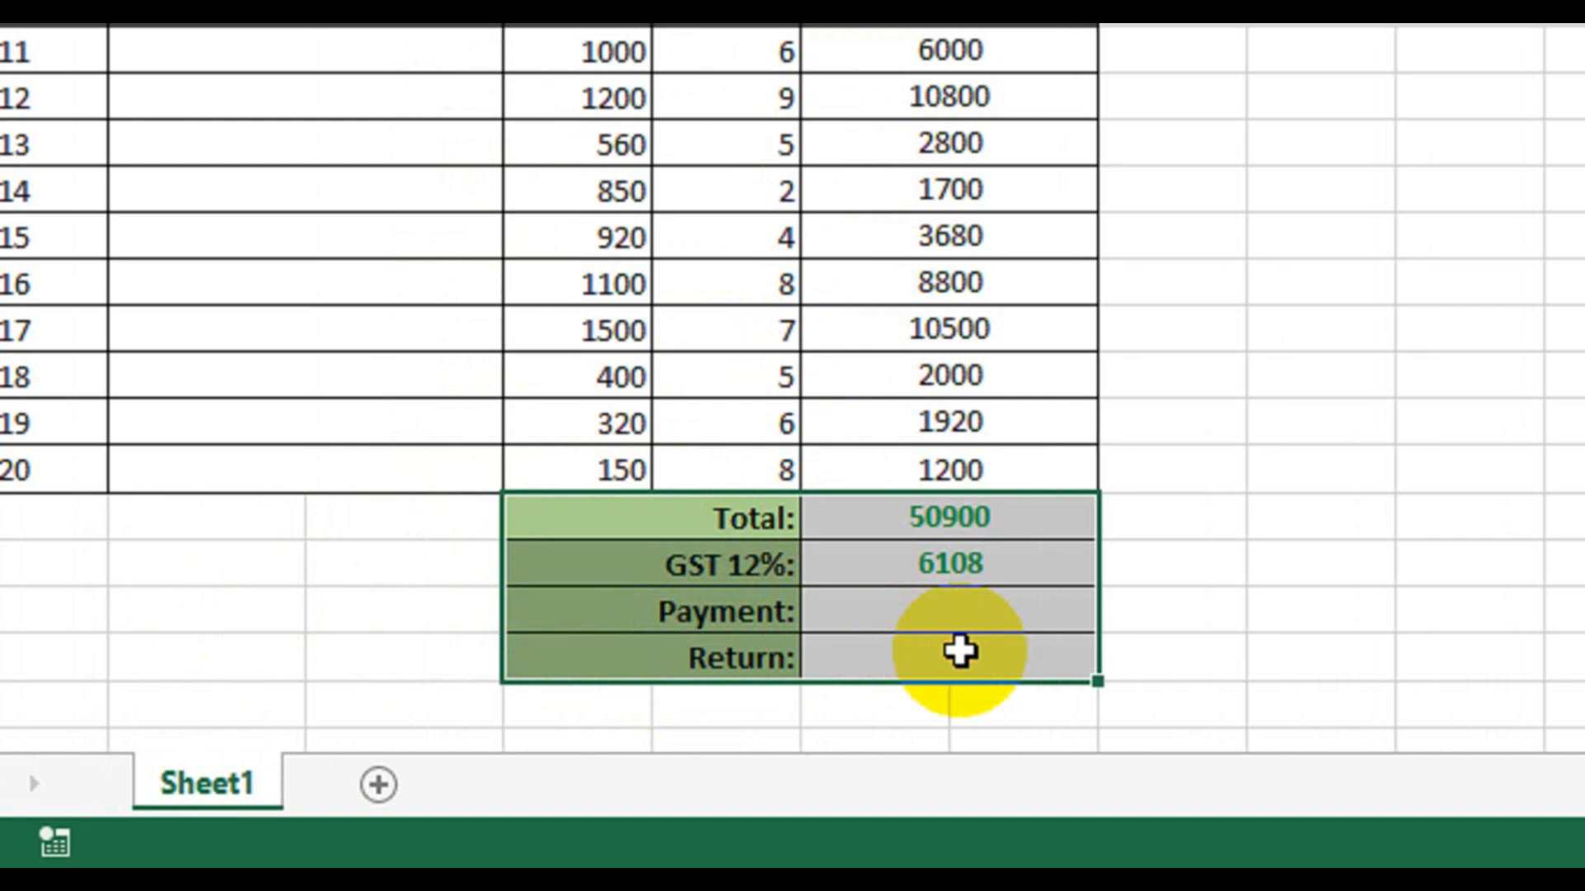
click(479, 607)
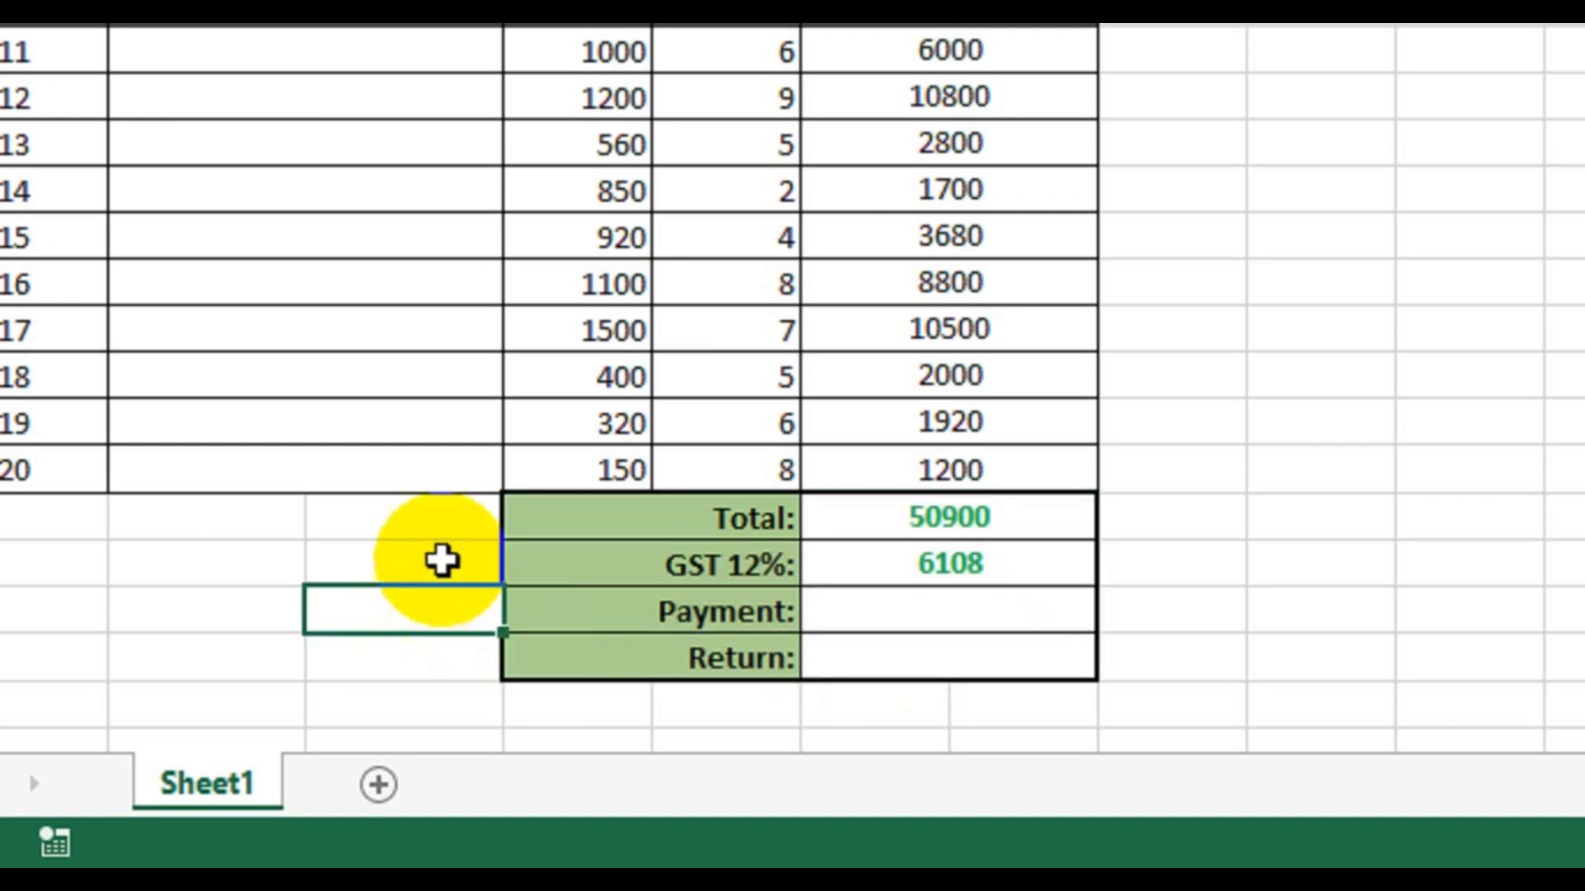
drag(623, 532, 948, 662)
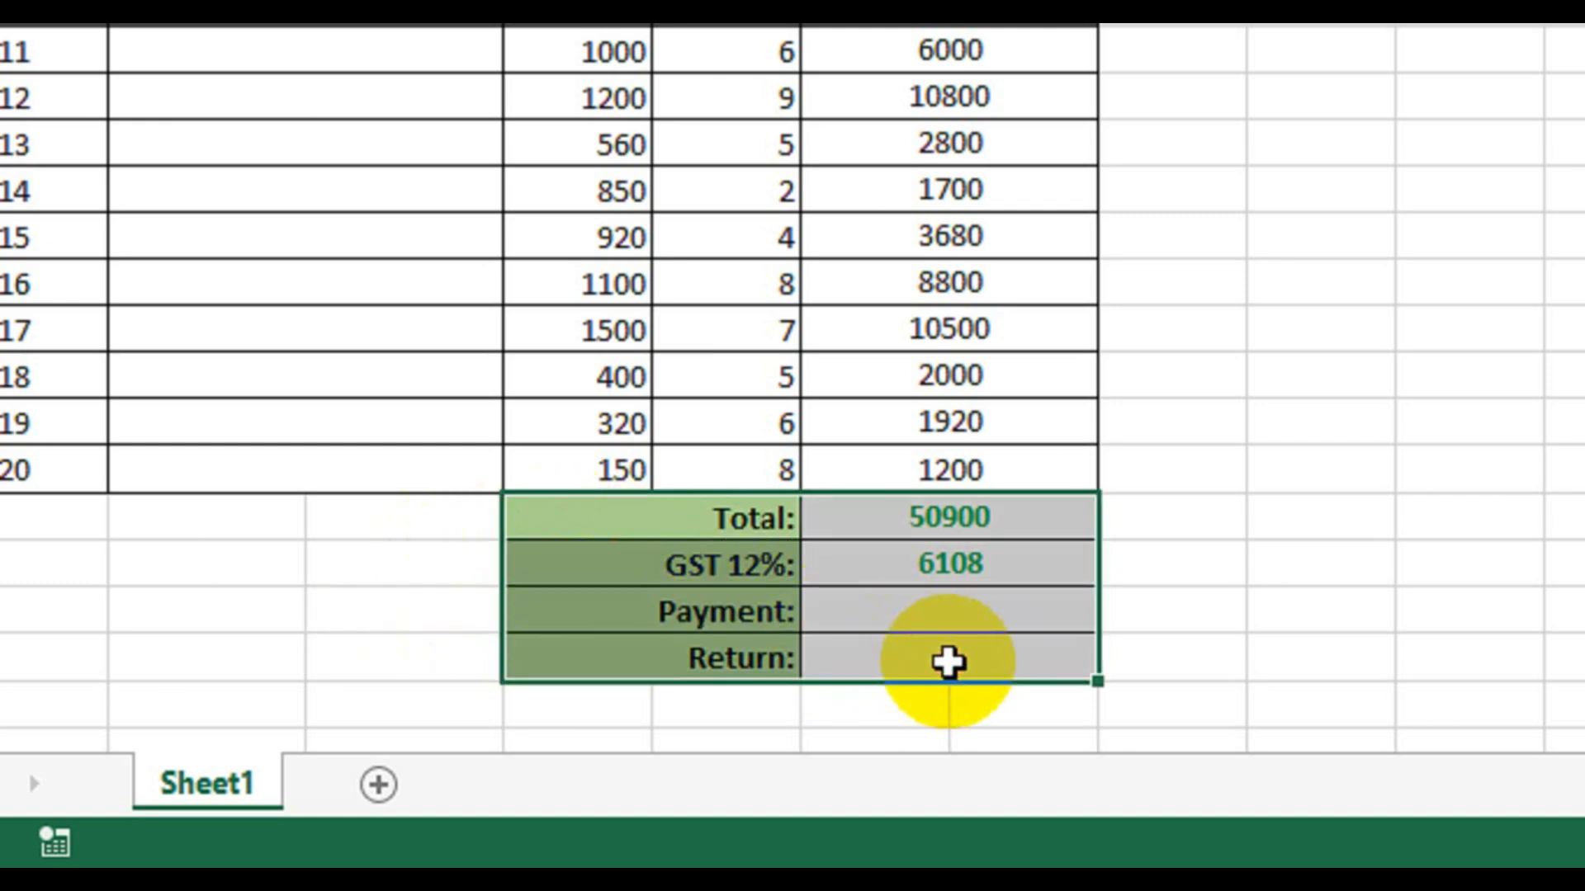
click(825, 615)
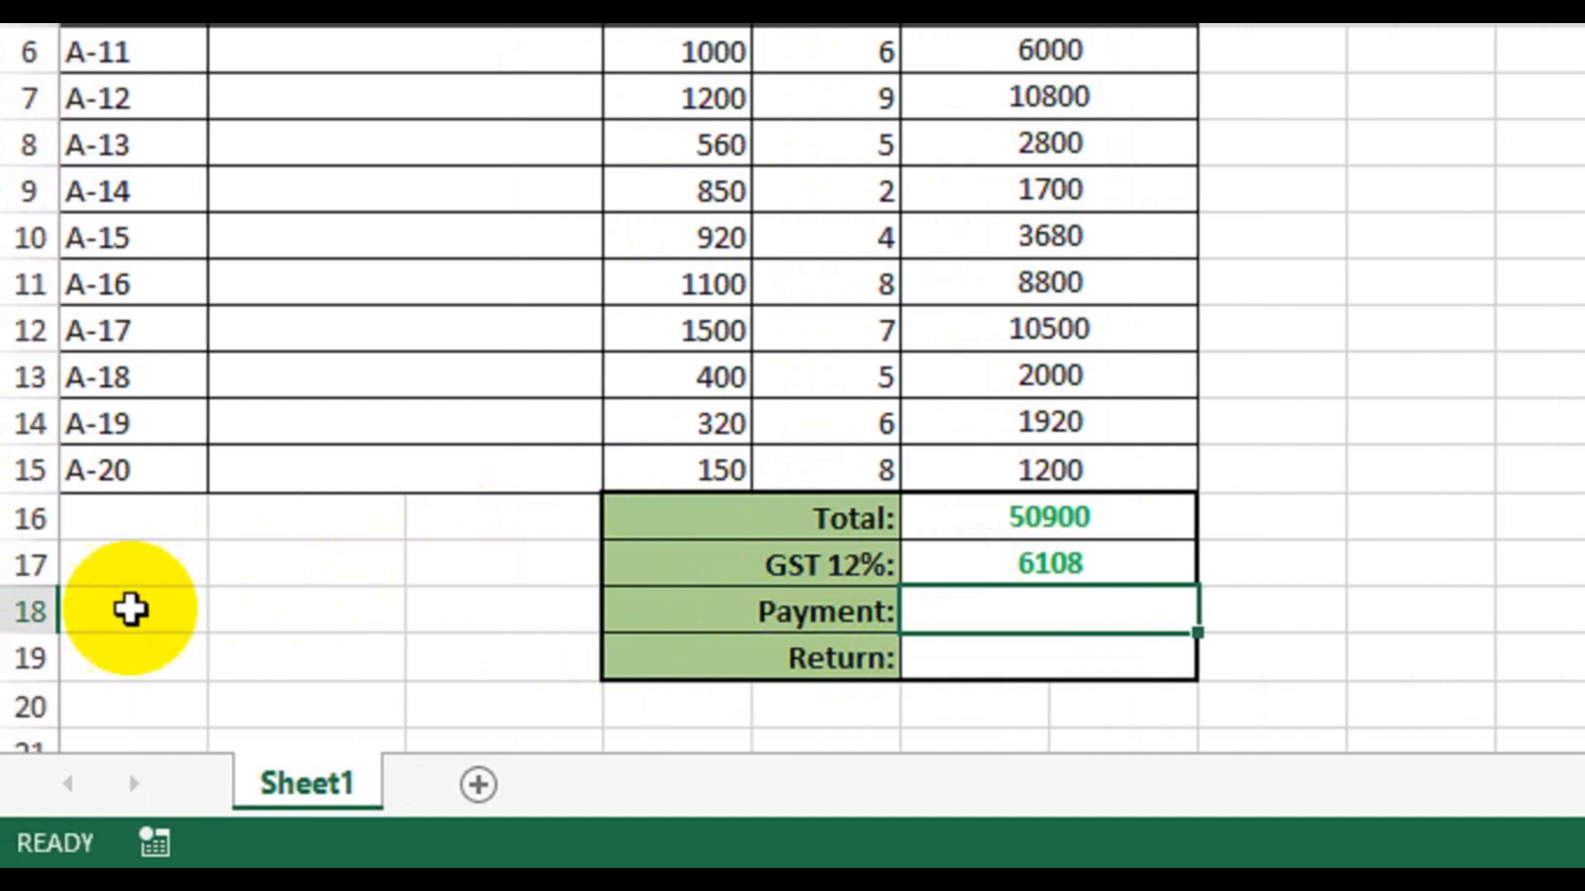
Insert a new row above Payment: and merge and center its label cells D18:E18 and its value cells F18:G18
click(33, 611)
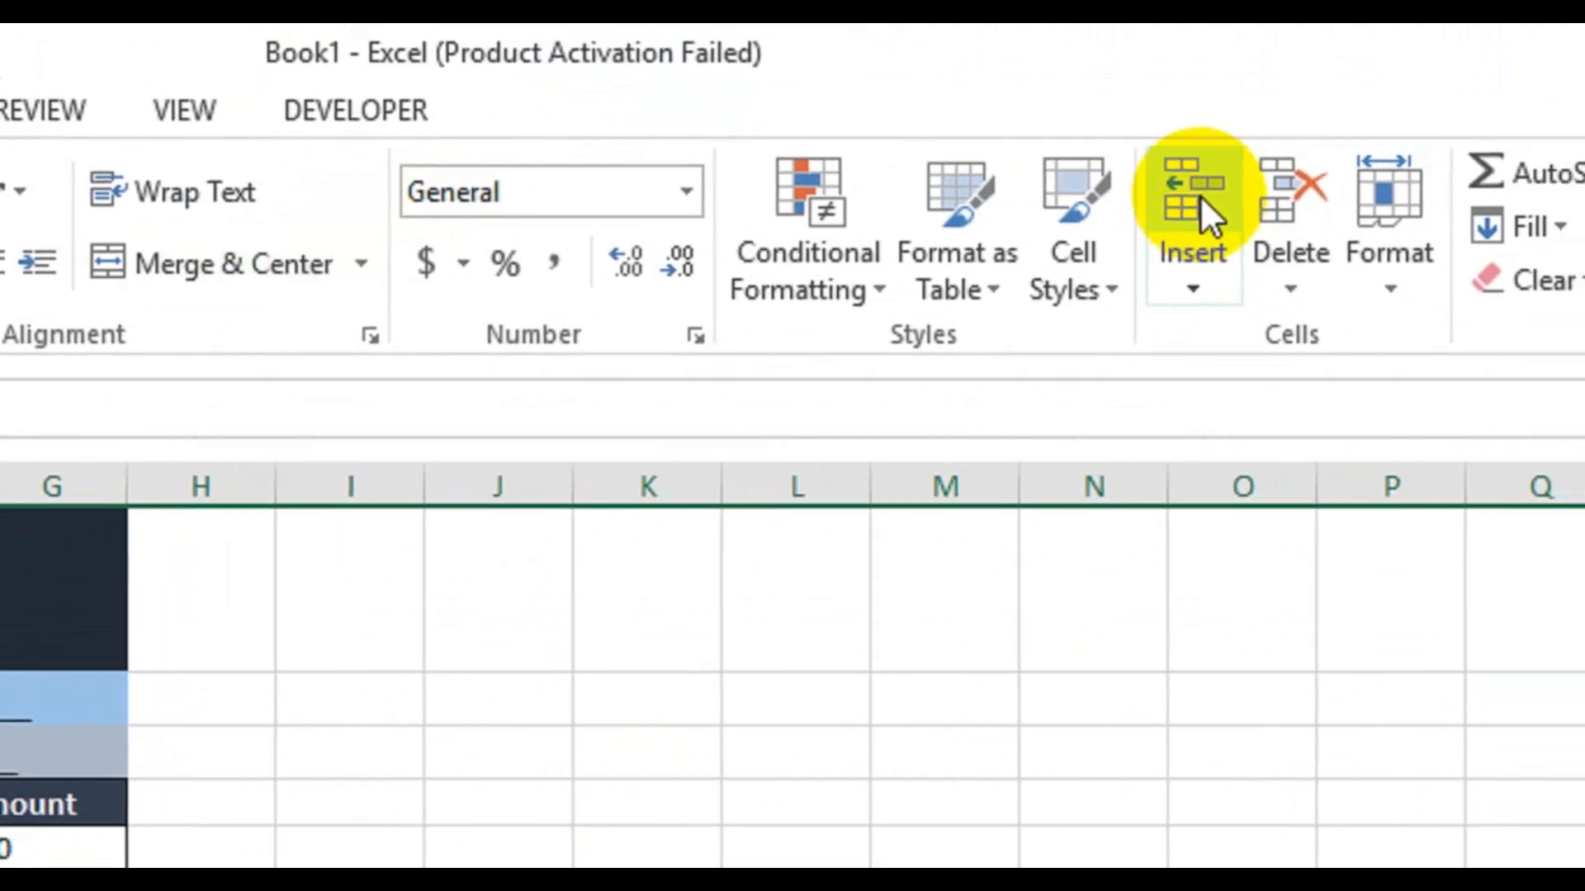
click(1193, 198)
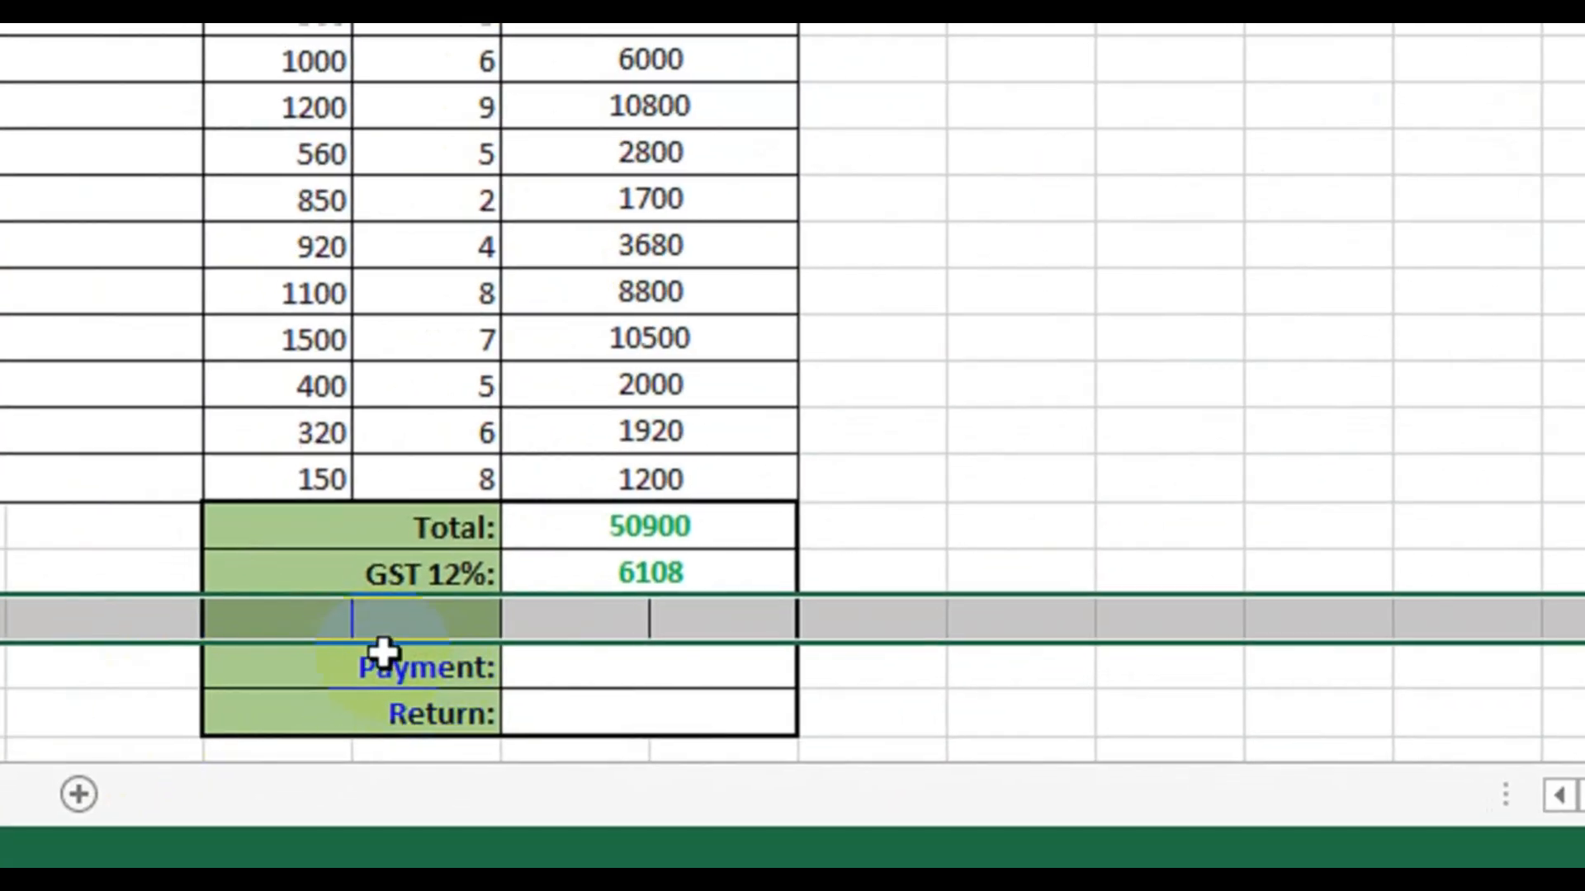
drag(317, 614, 419, 615)
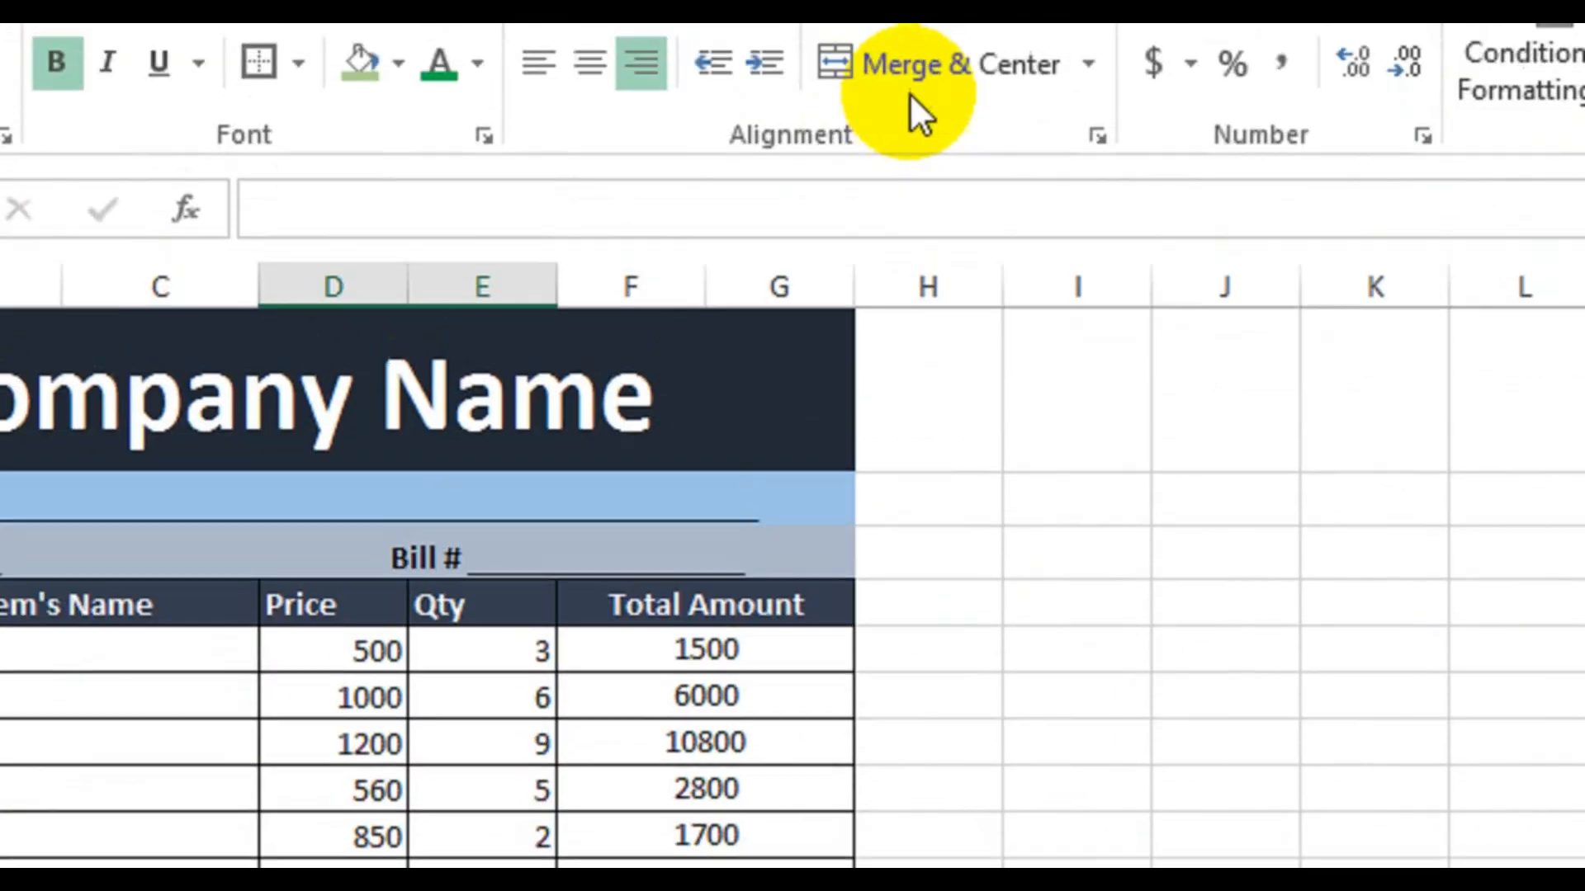
click(913, 66)
drag(658, 783, 767, 783)
click(913, 29)
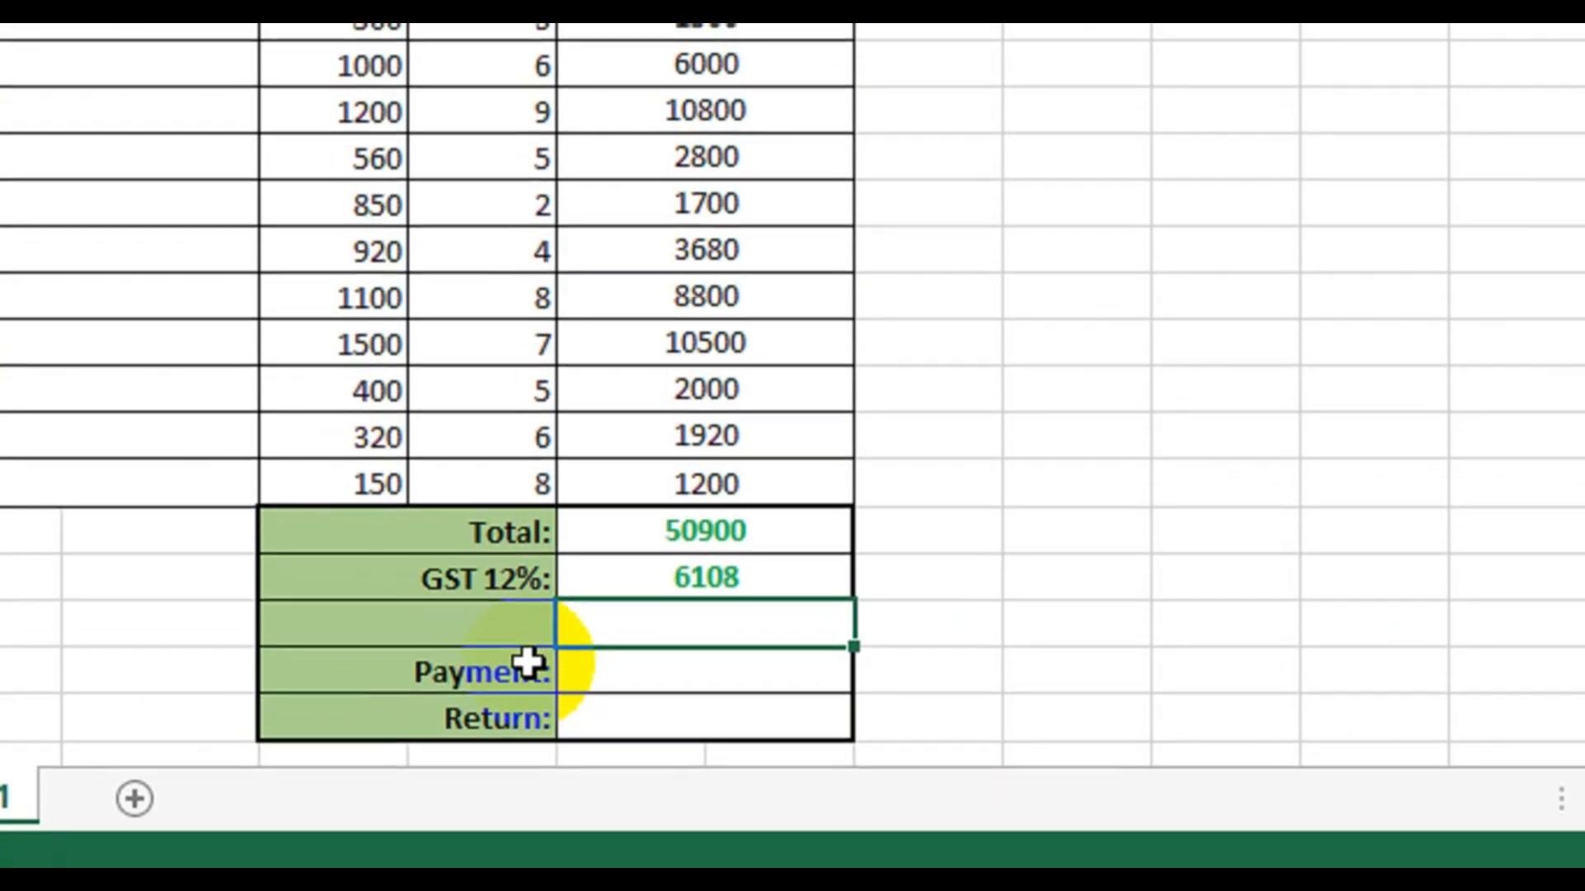
Enter the label Total Cost: in the blank summary row between GST 12%: and Payment:, and right-align it
click(678, 583)
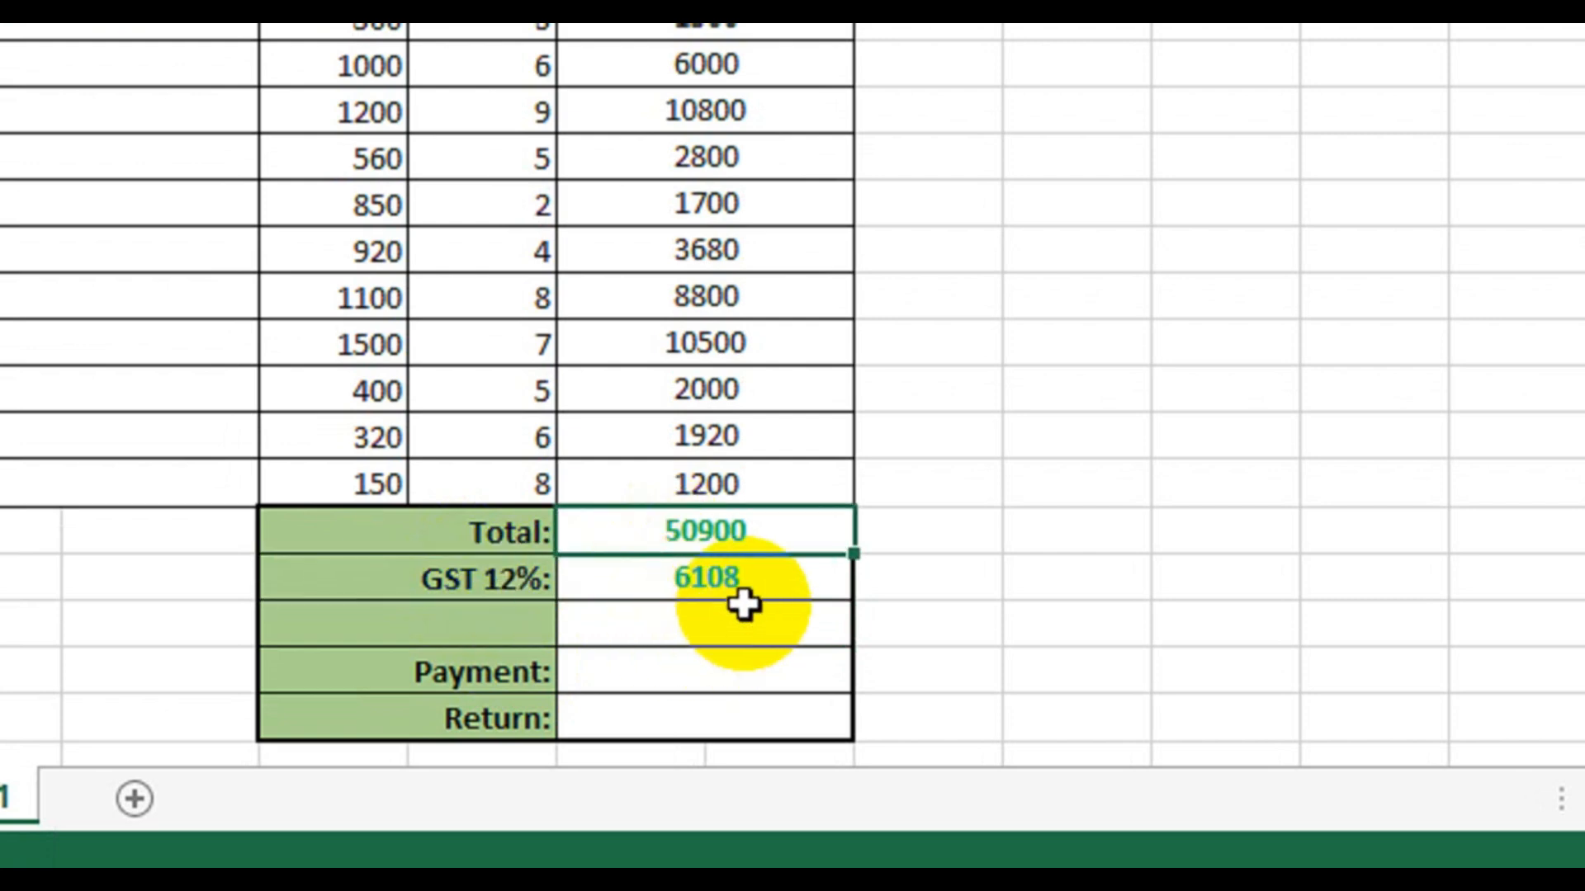
click(540, 626)
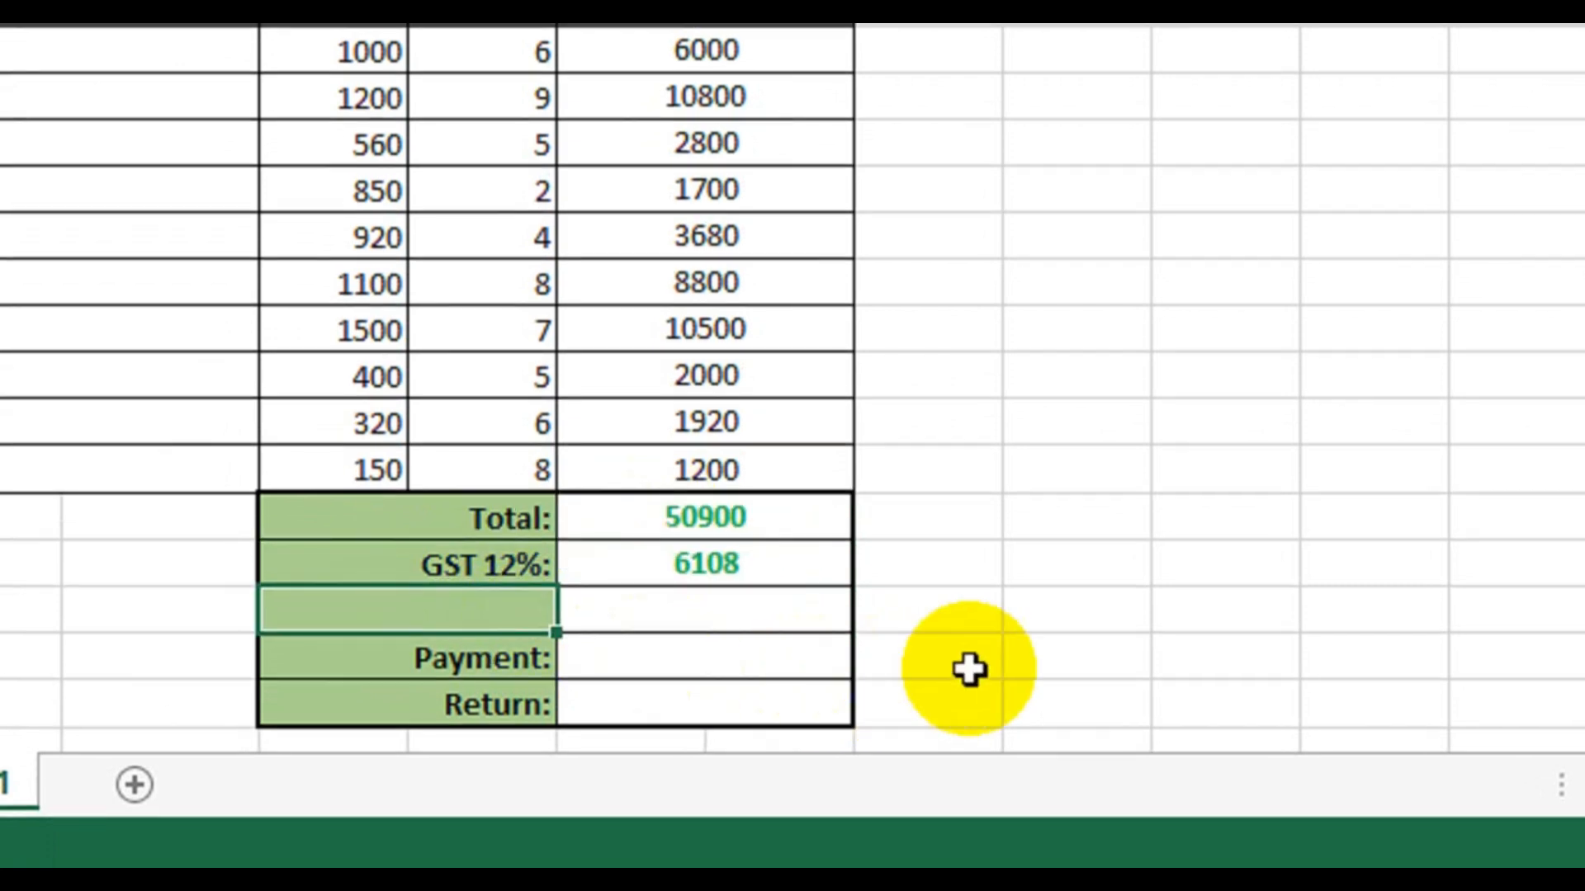
text(Total:)
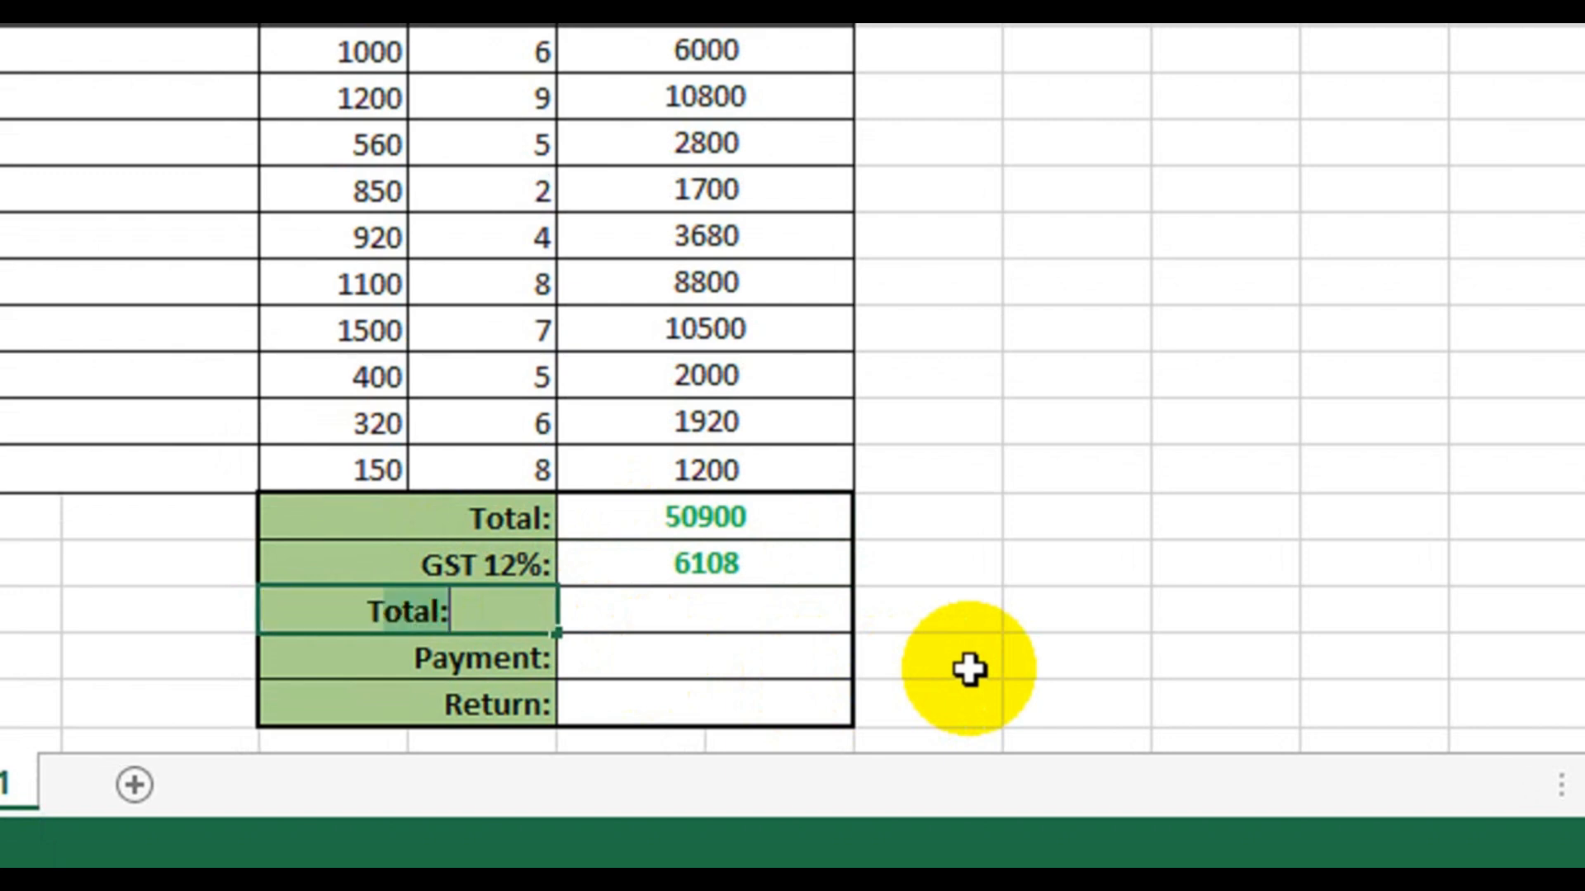
key(BackSpace)
text(Cost)
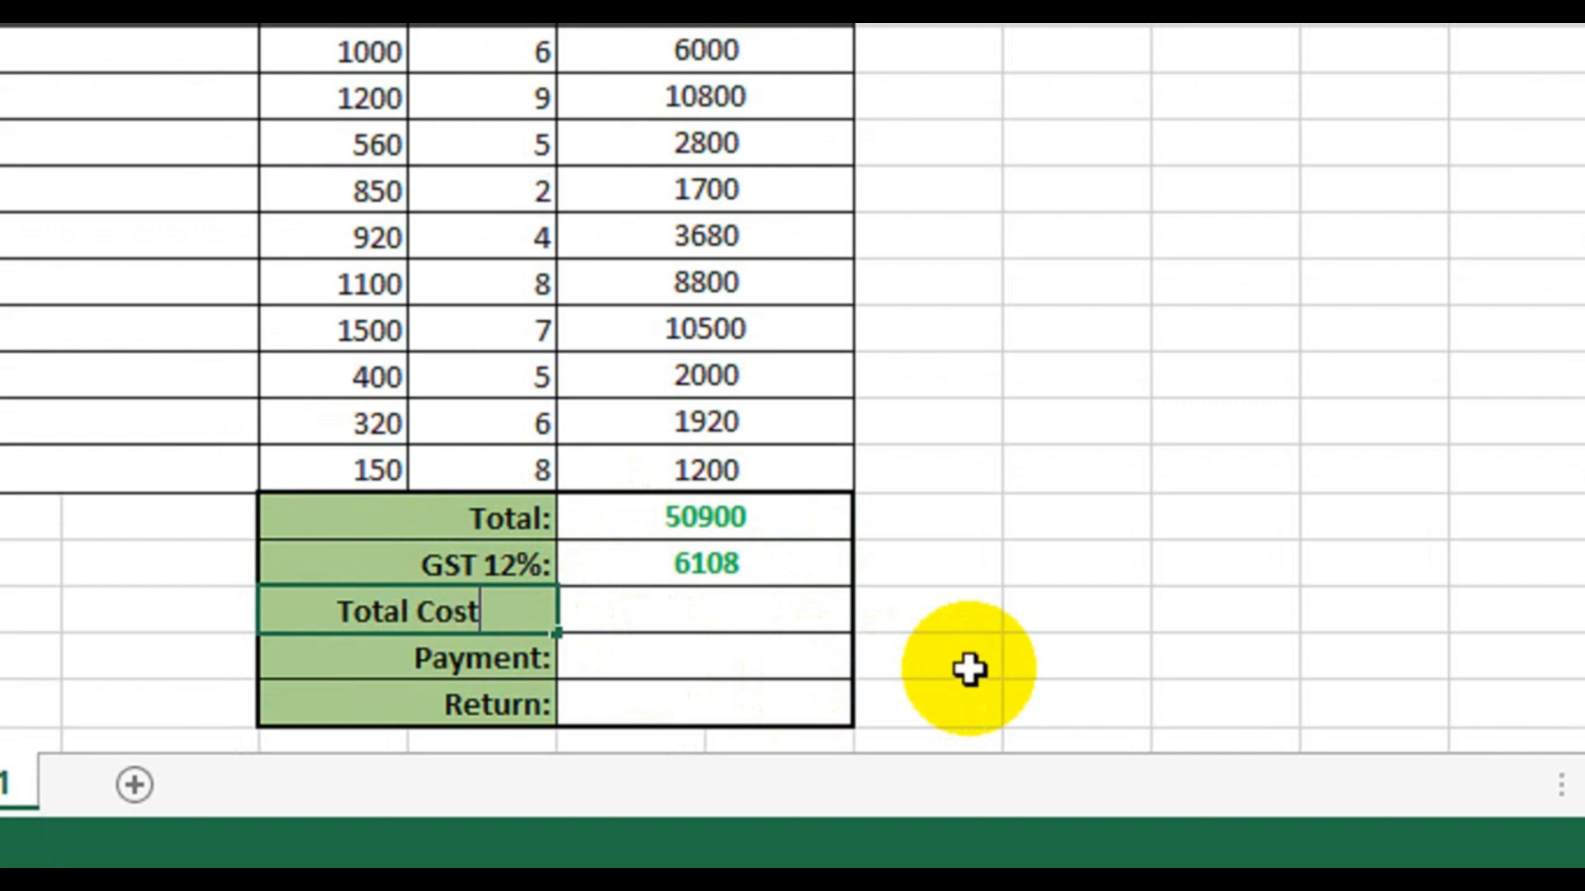
text(:)
key(Return)
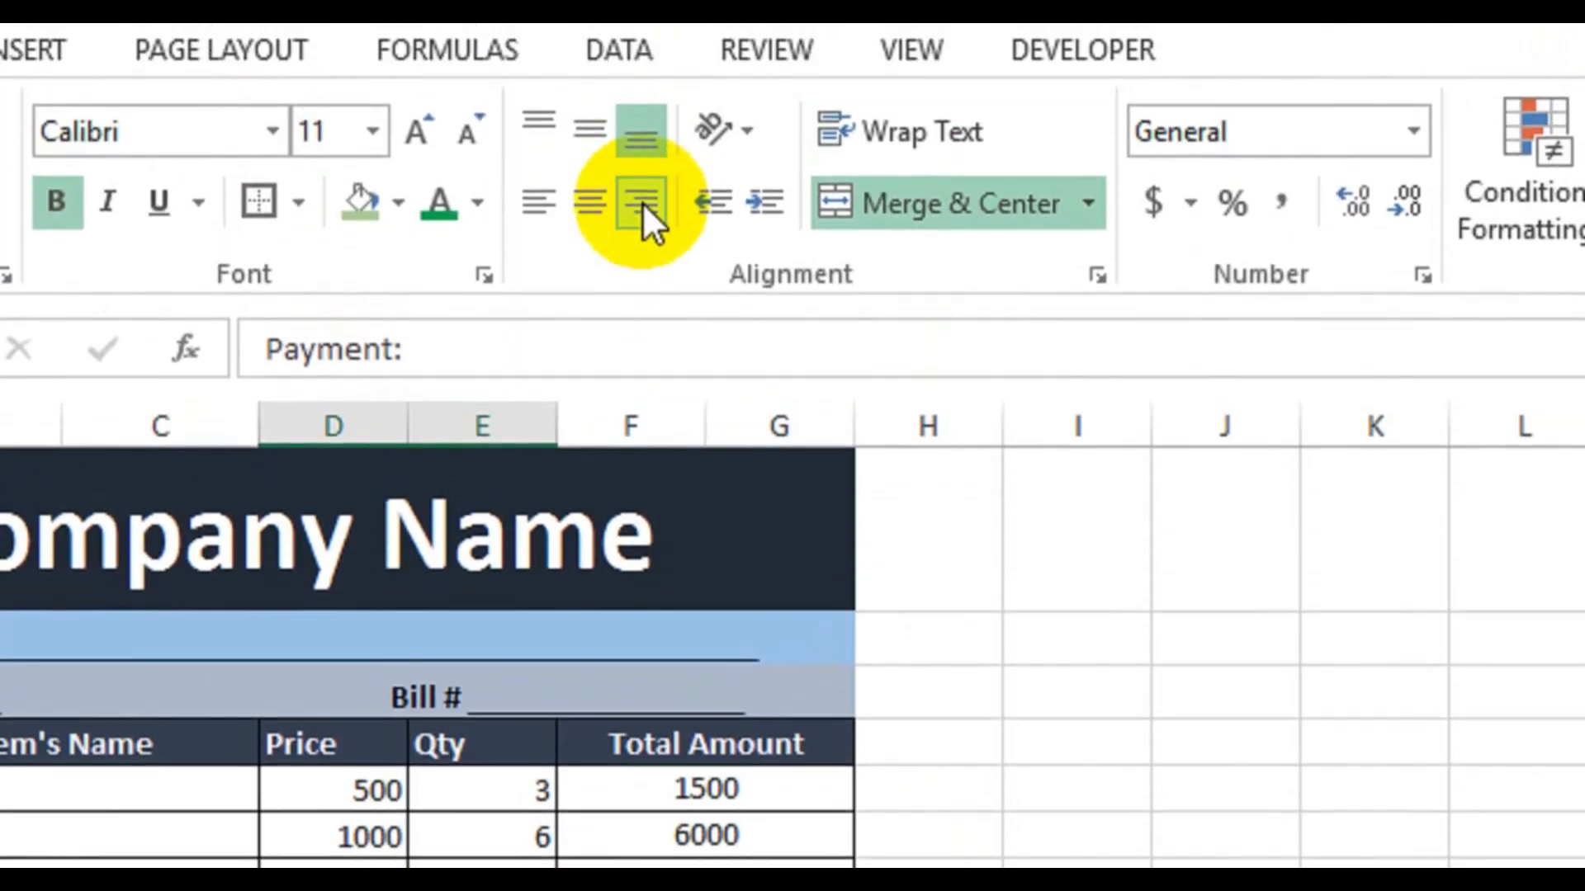
click(642, 201)
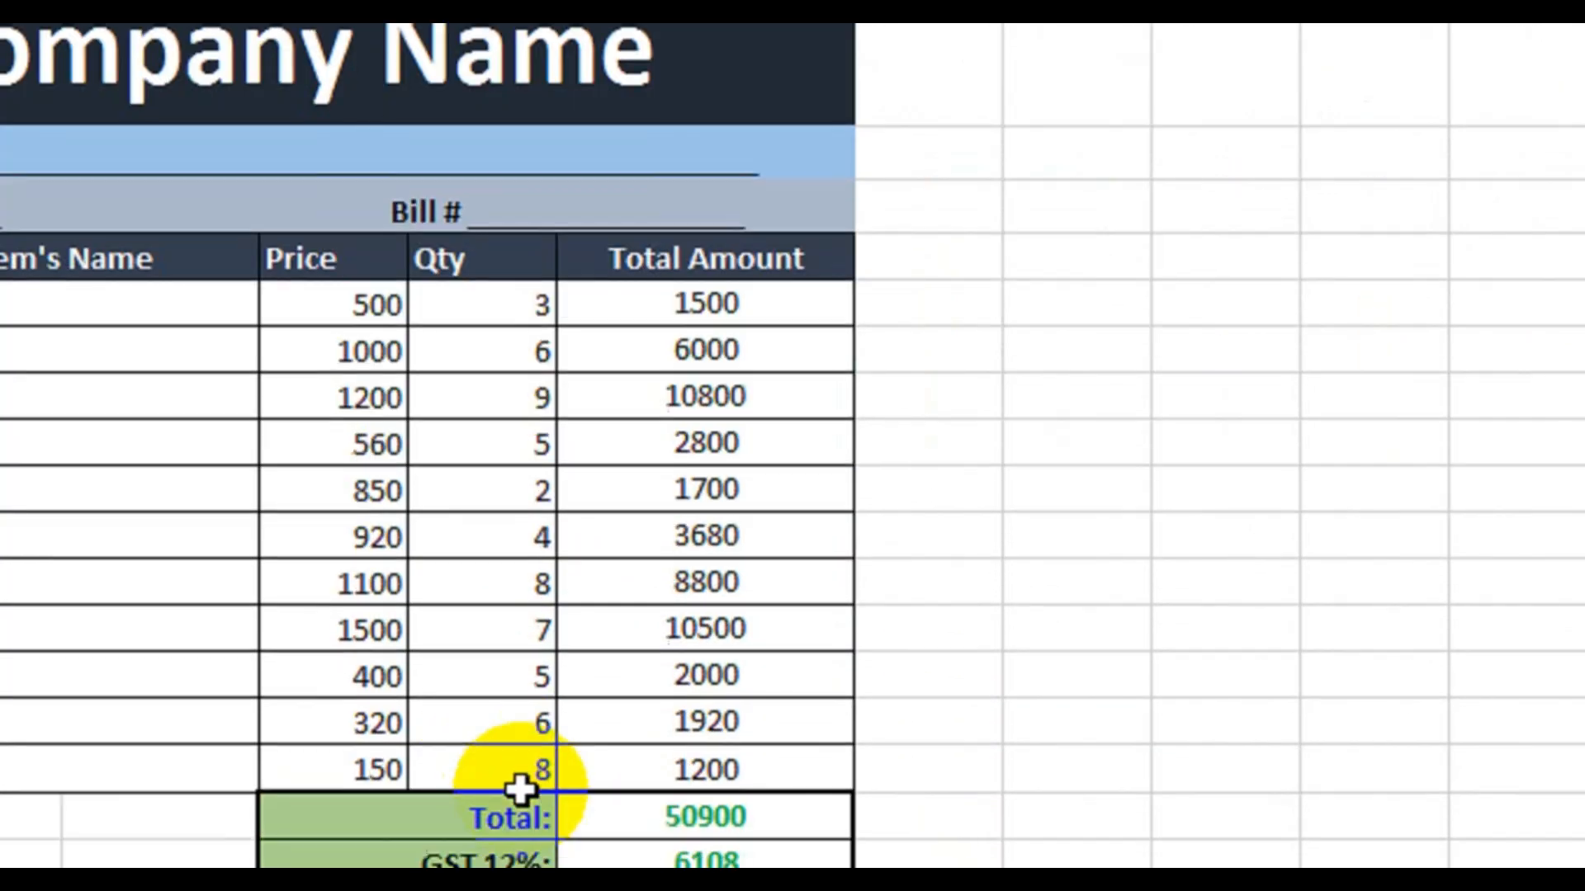
click(526, 738)
click(642, 114)
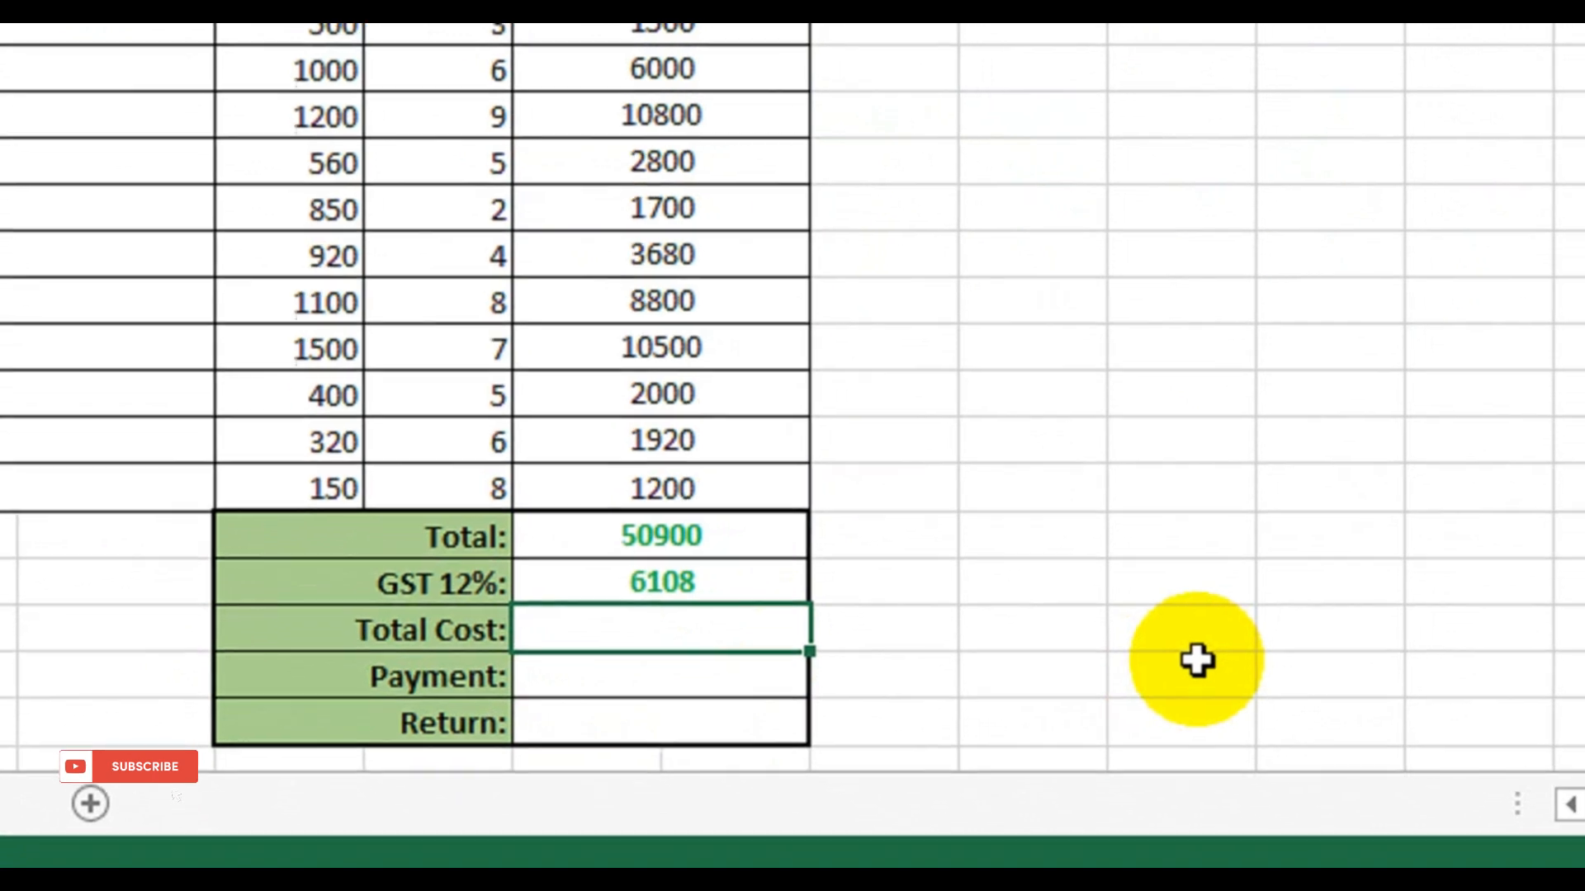
Enter the formula =SUM(F16:G17) in the value cell beside Total Cost: to add the total and GST
text(=sum()
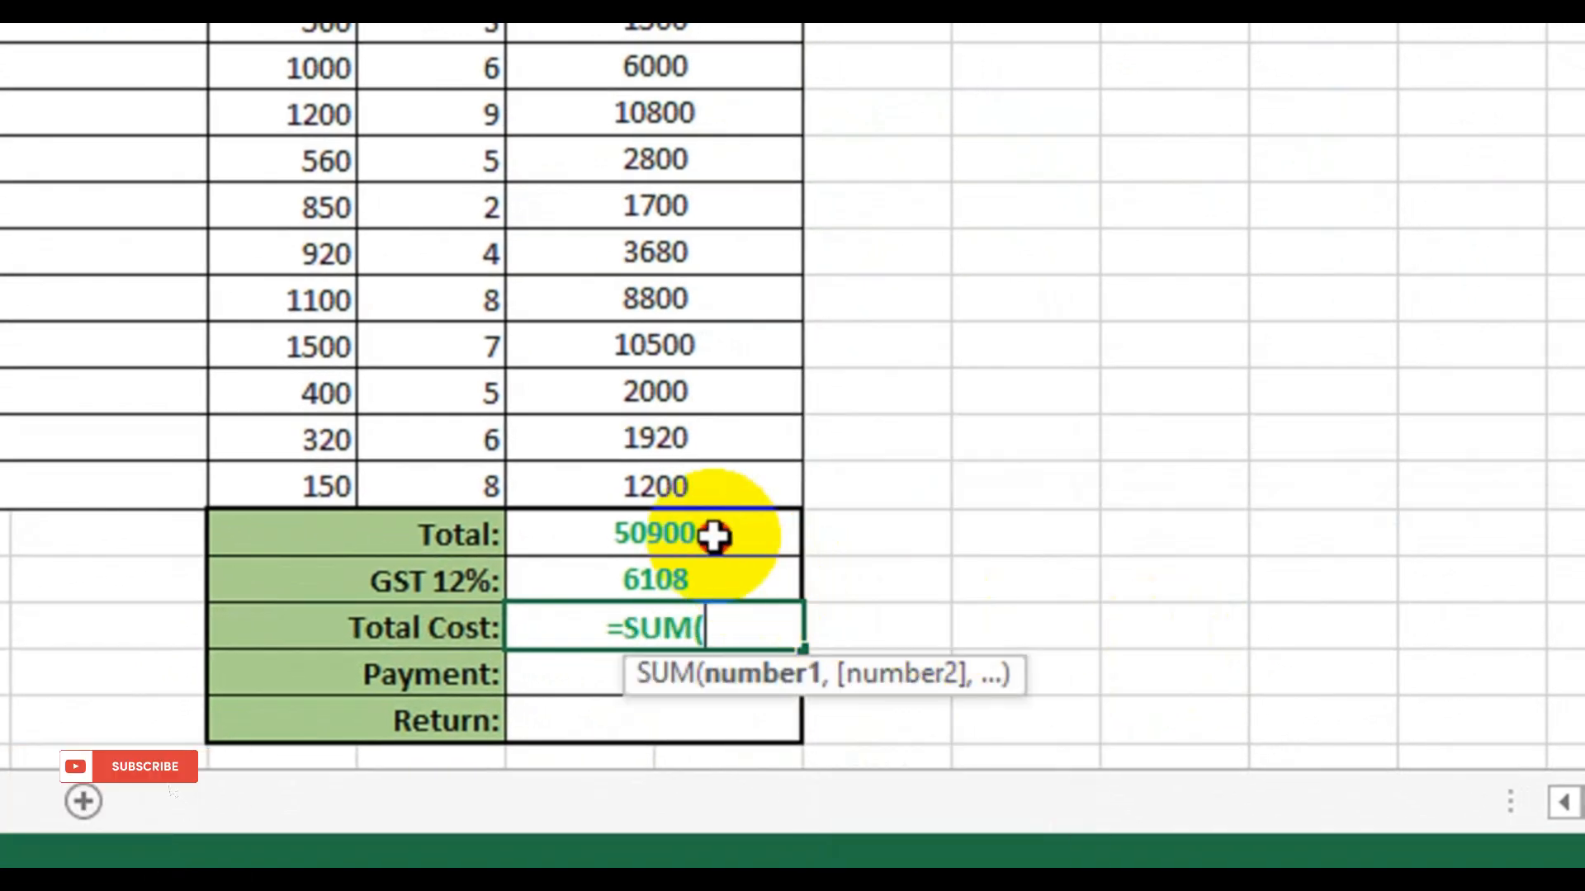
drag(714, 534, 726, 584)
text())
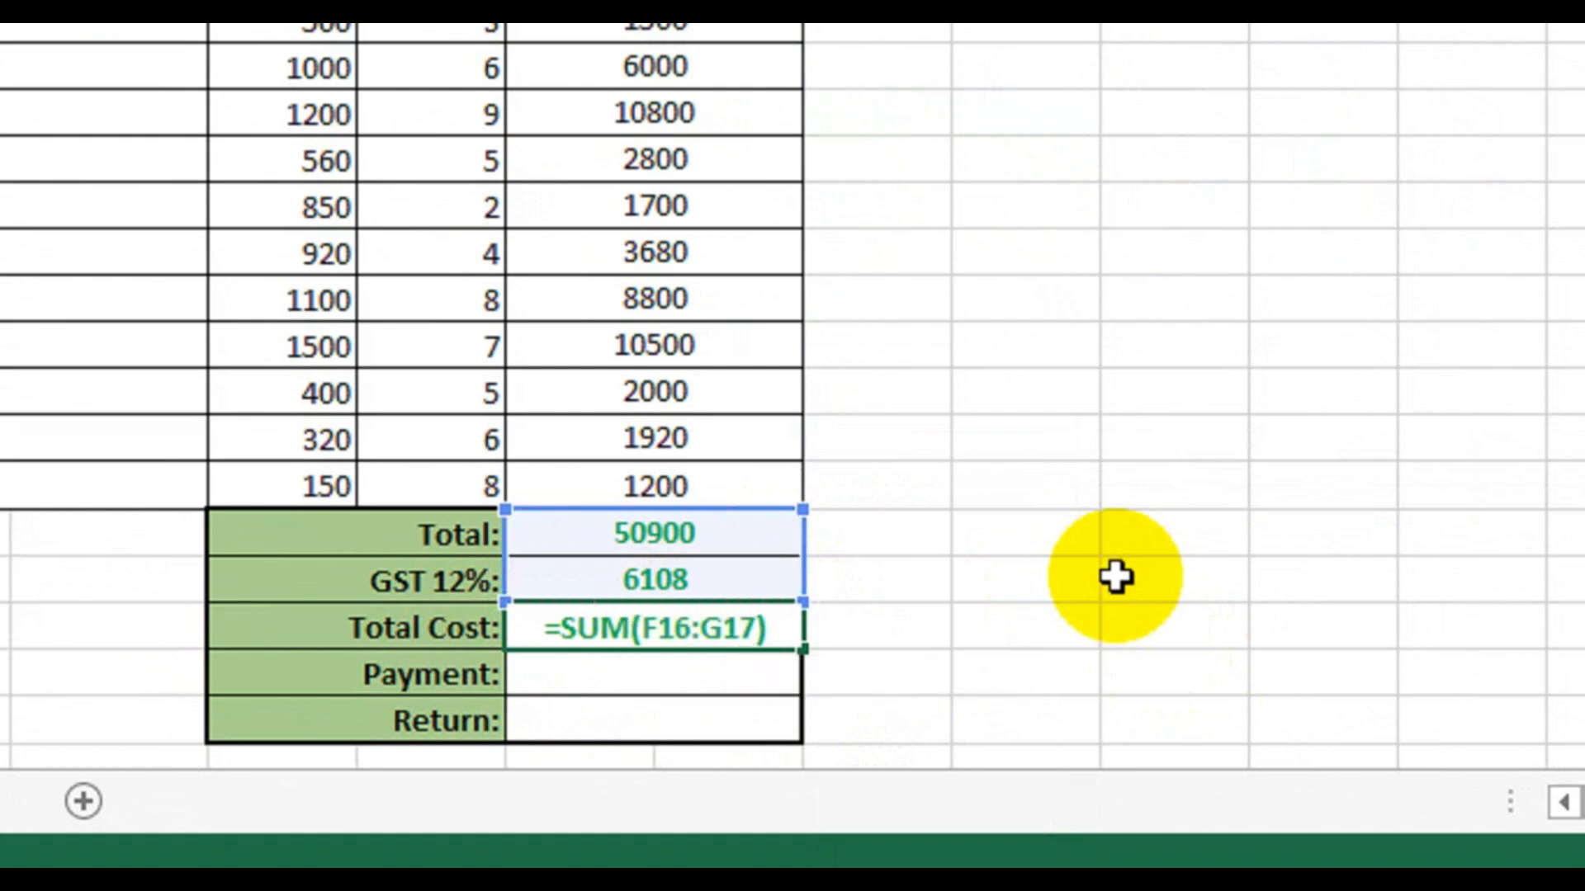
key(Return)
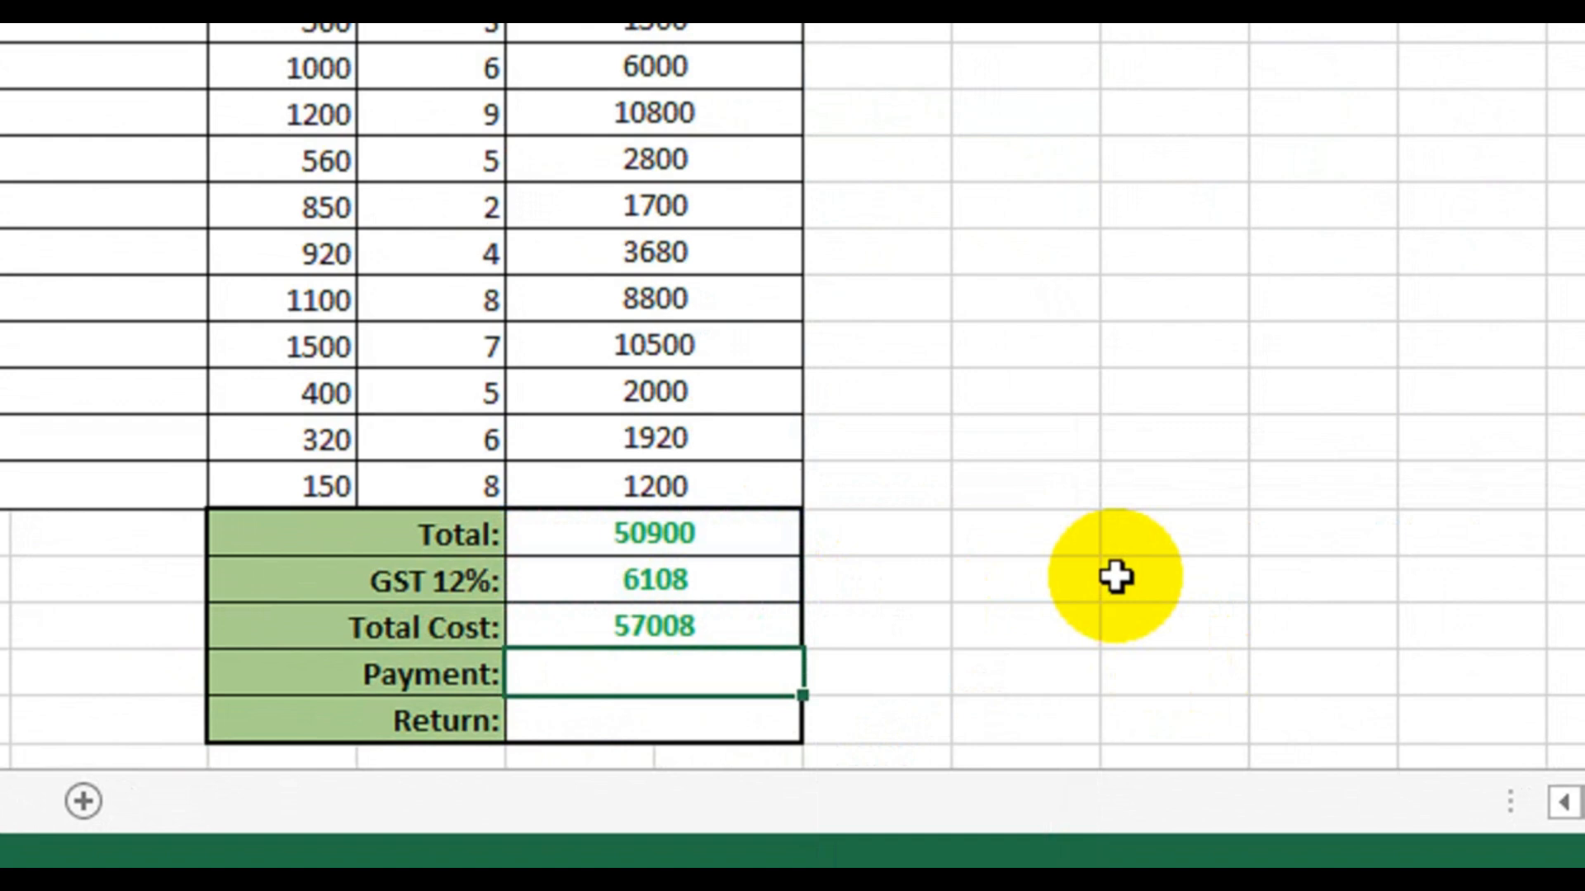
click(743, 642)
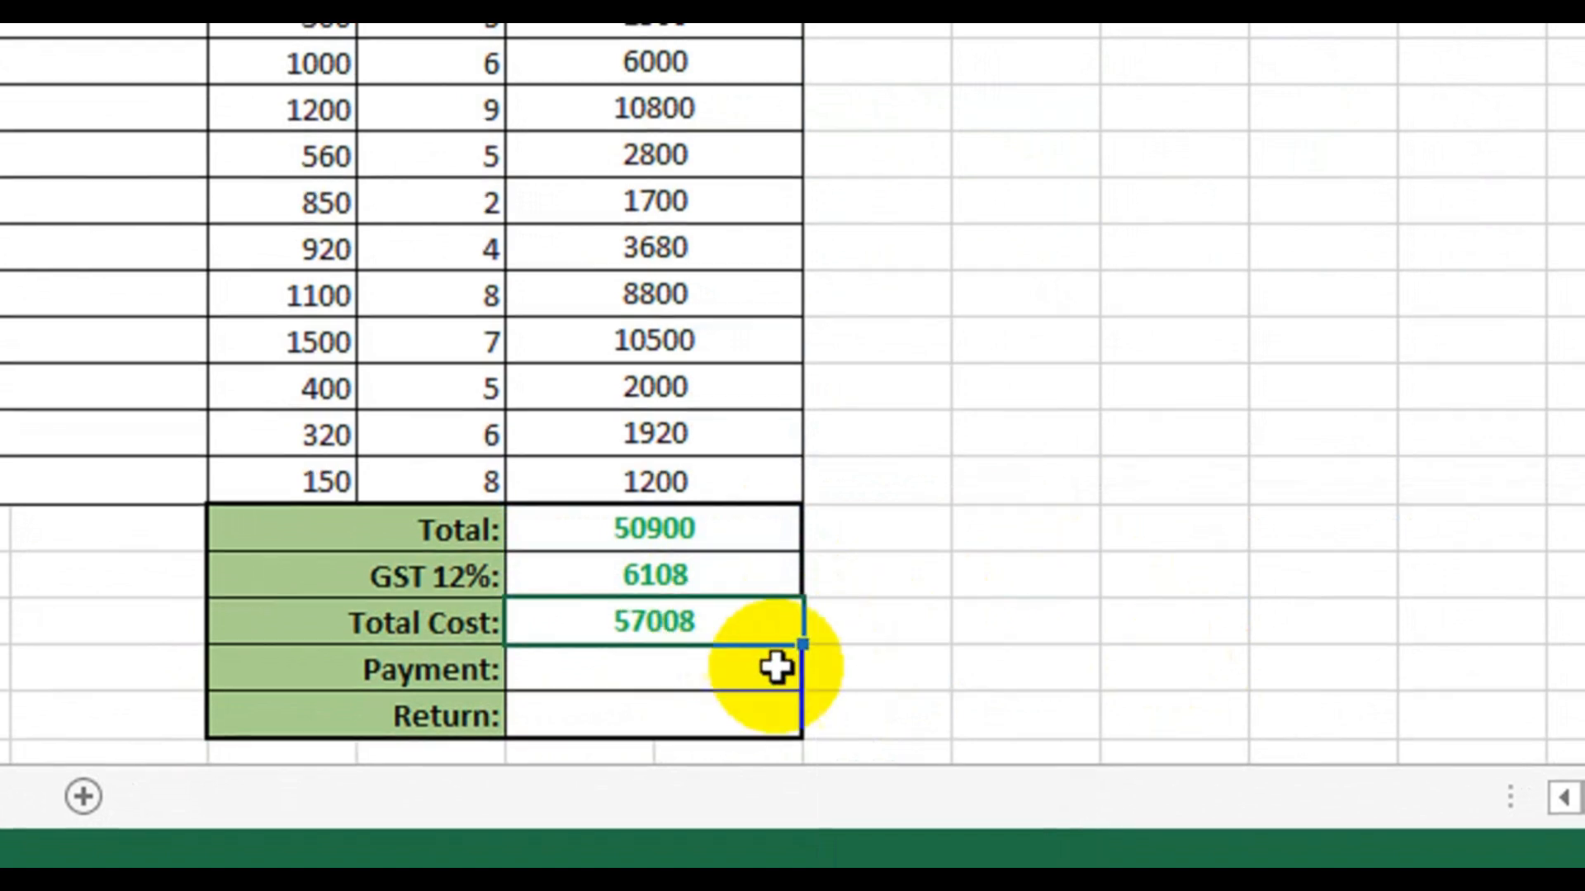
Enter 60000 as the amount in the value cell beside Payment:
click(689, 673)
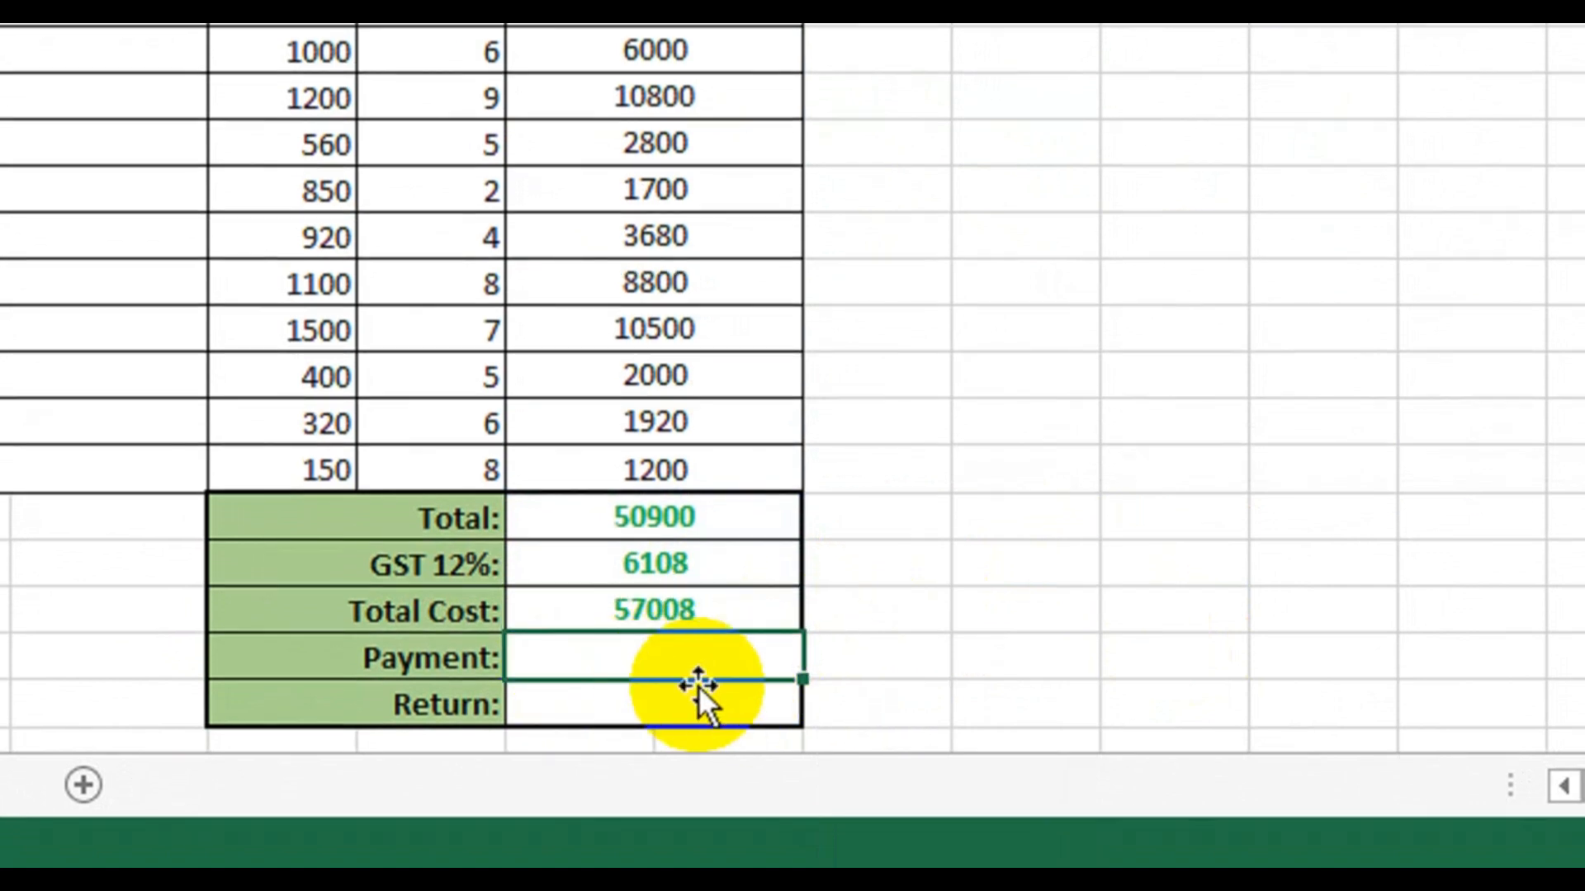
text(60000)
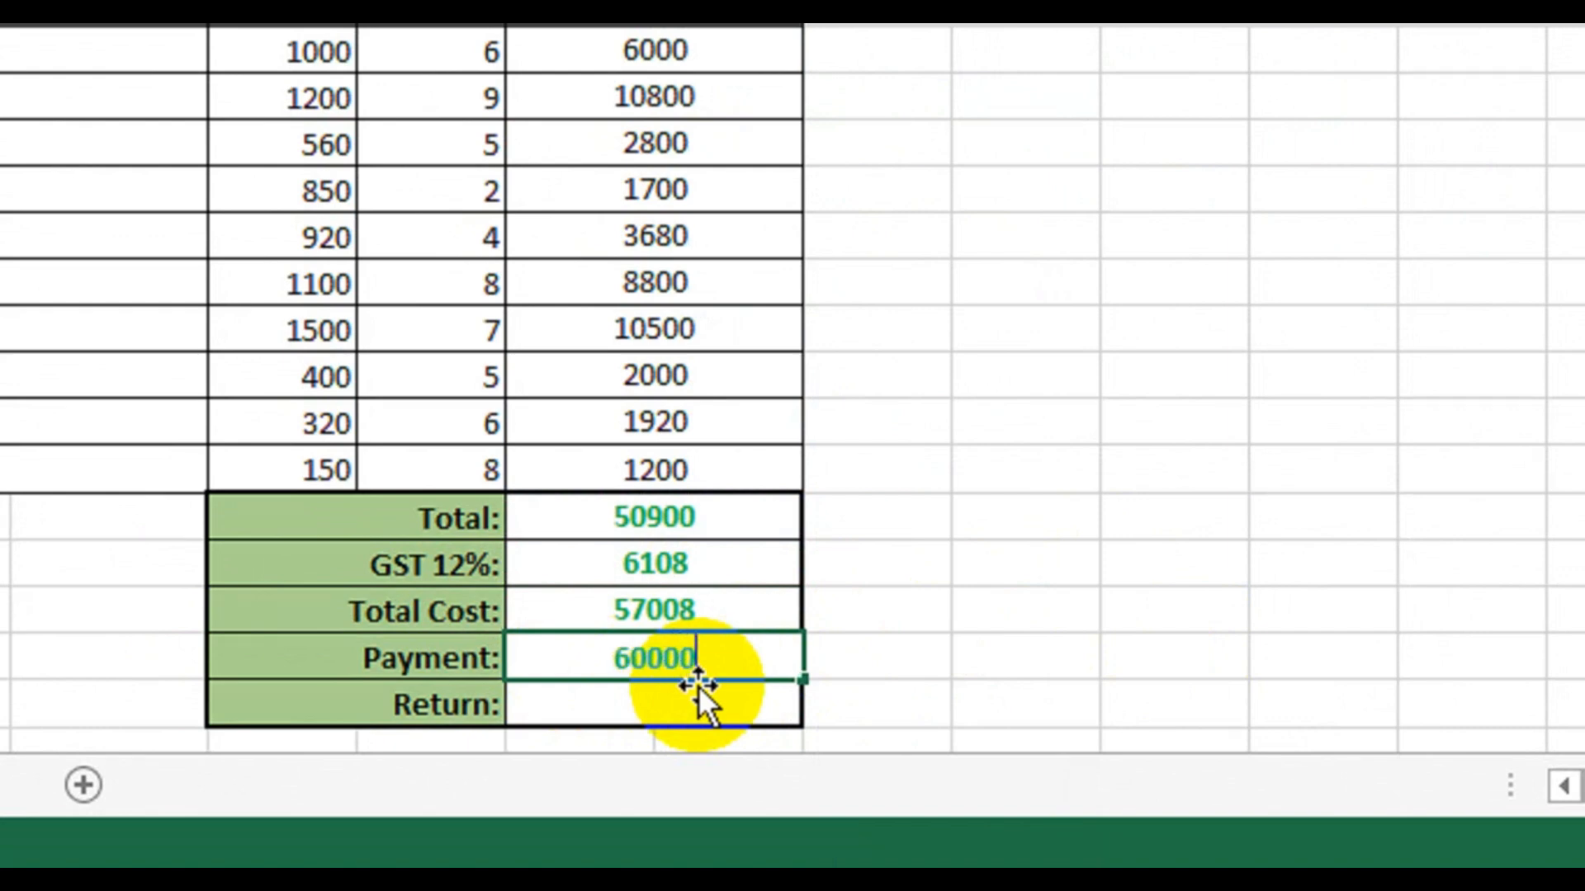
key(Return)
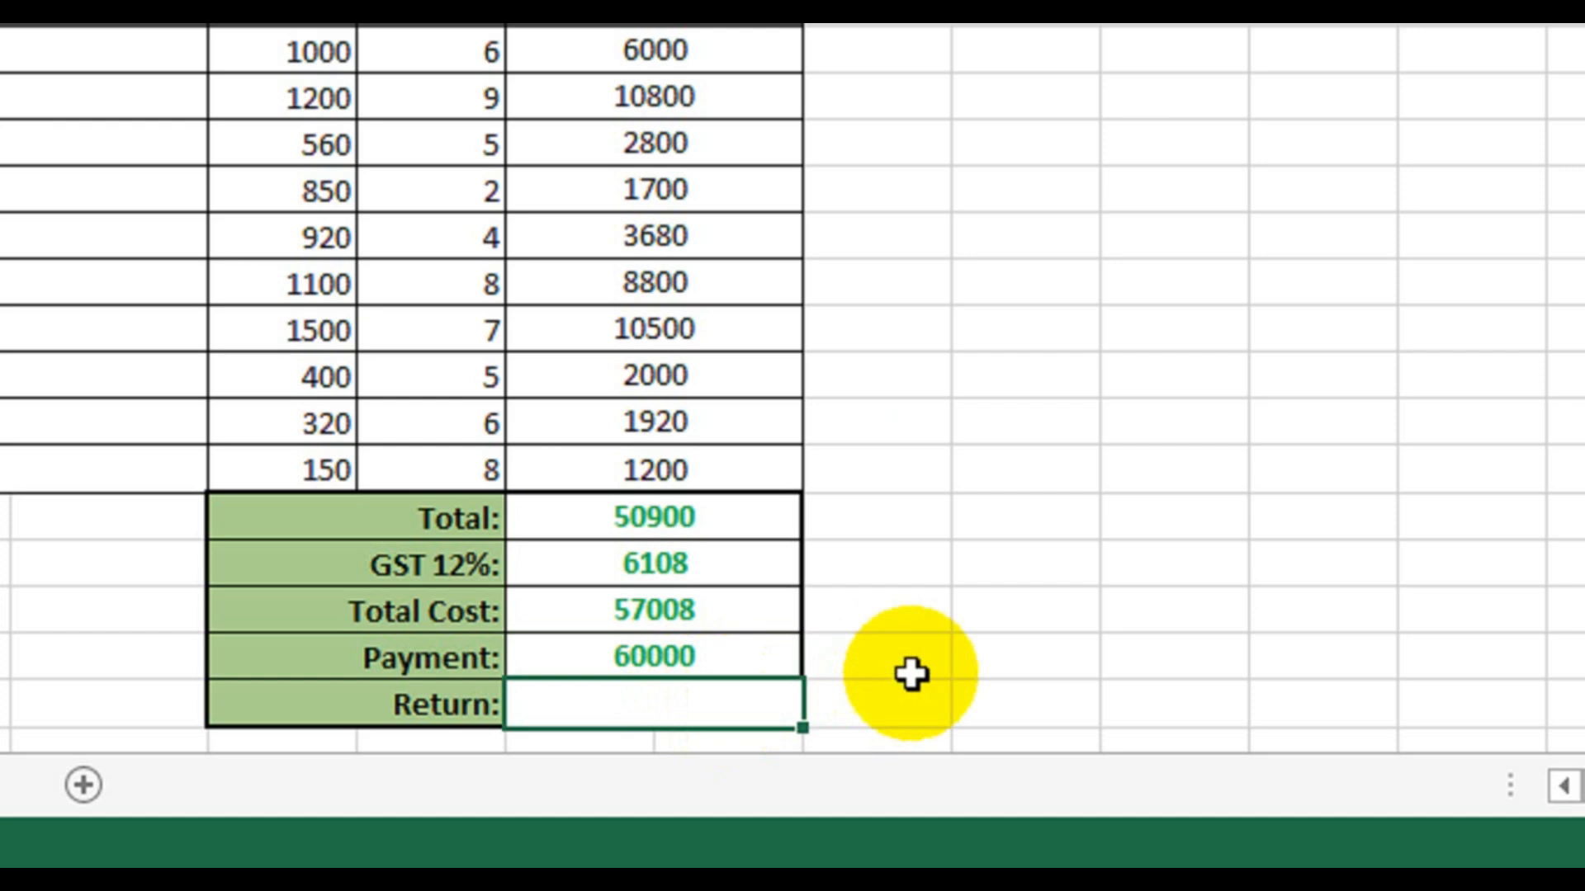
Enter the formula =F19-F18 in the value cell beside Return: to subtract the total cost from the payment
text(=)
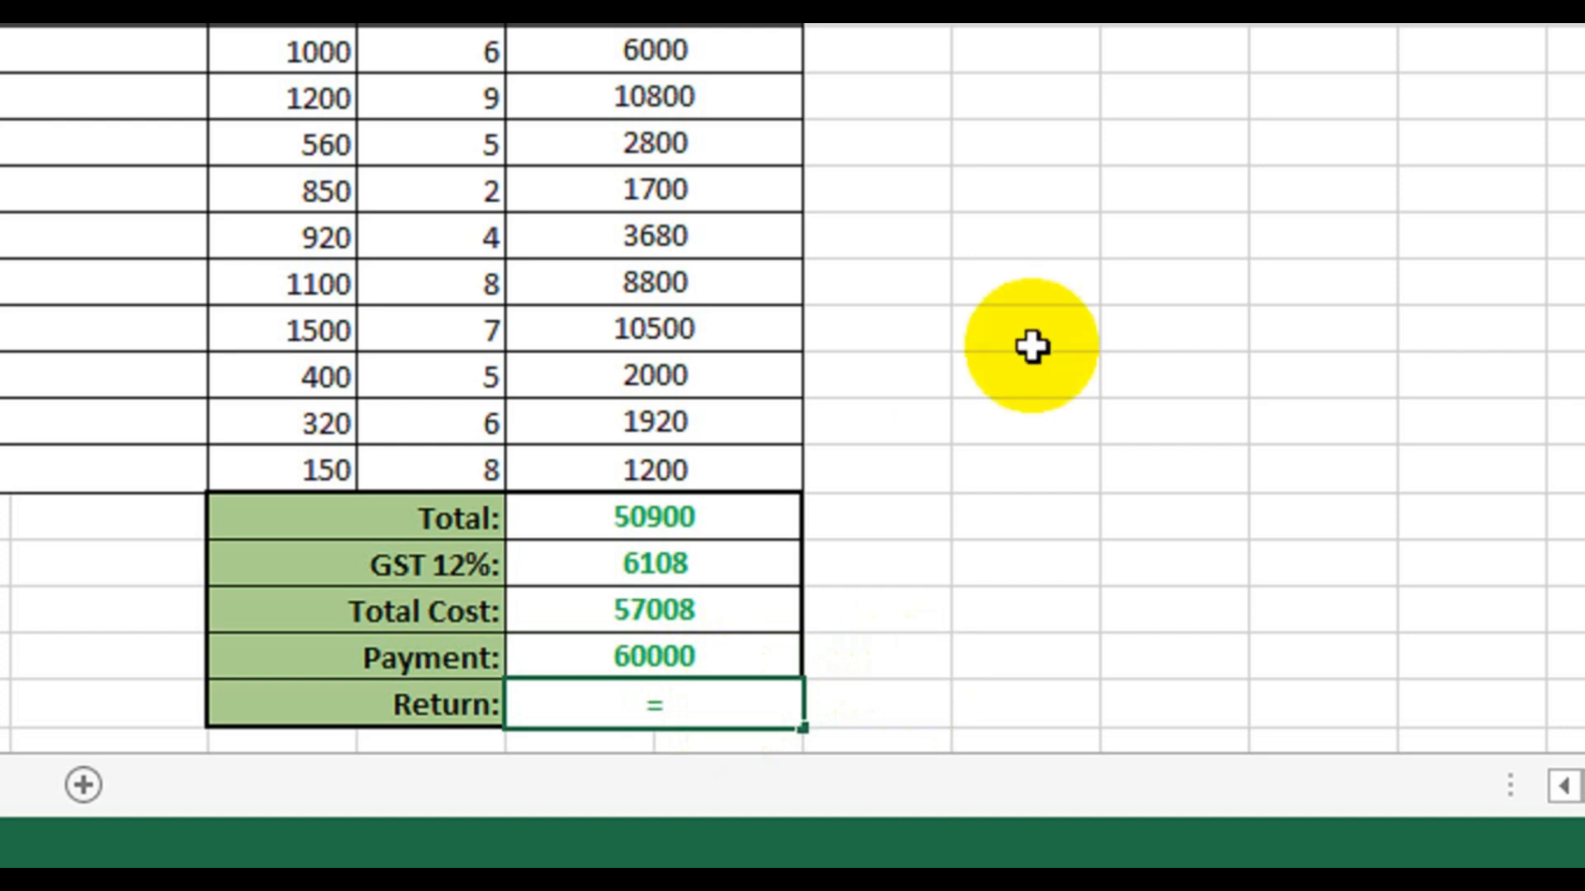
click(537, 654)
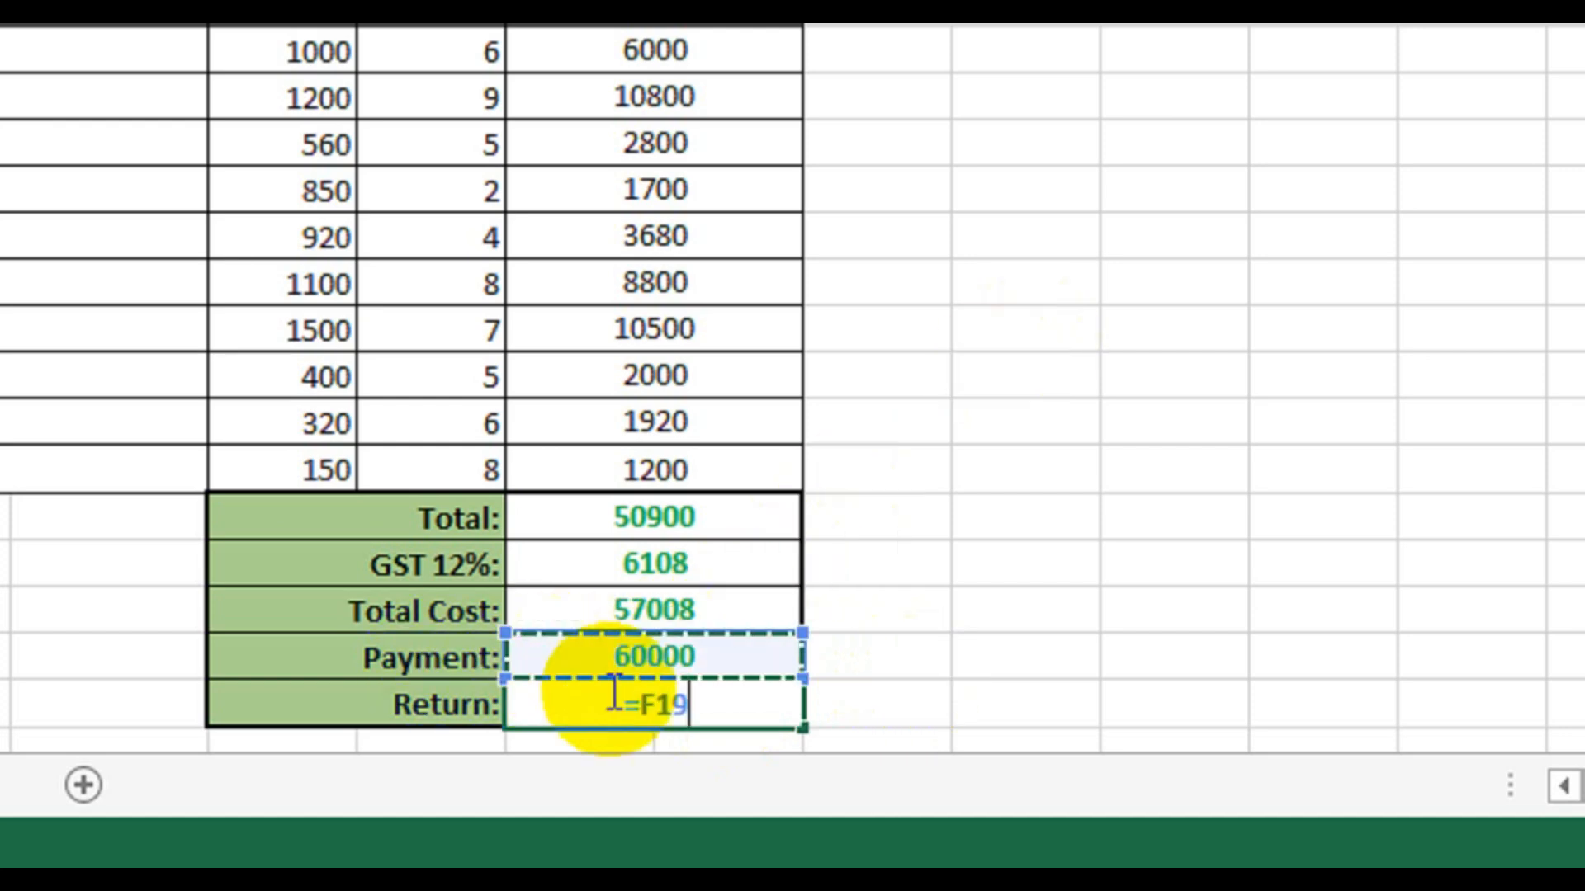
text(-)
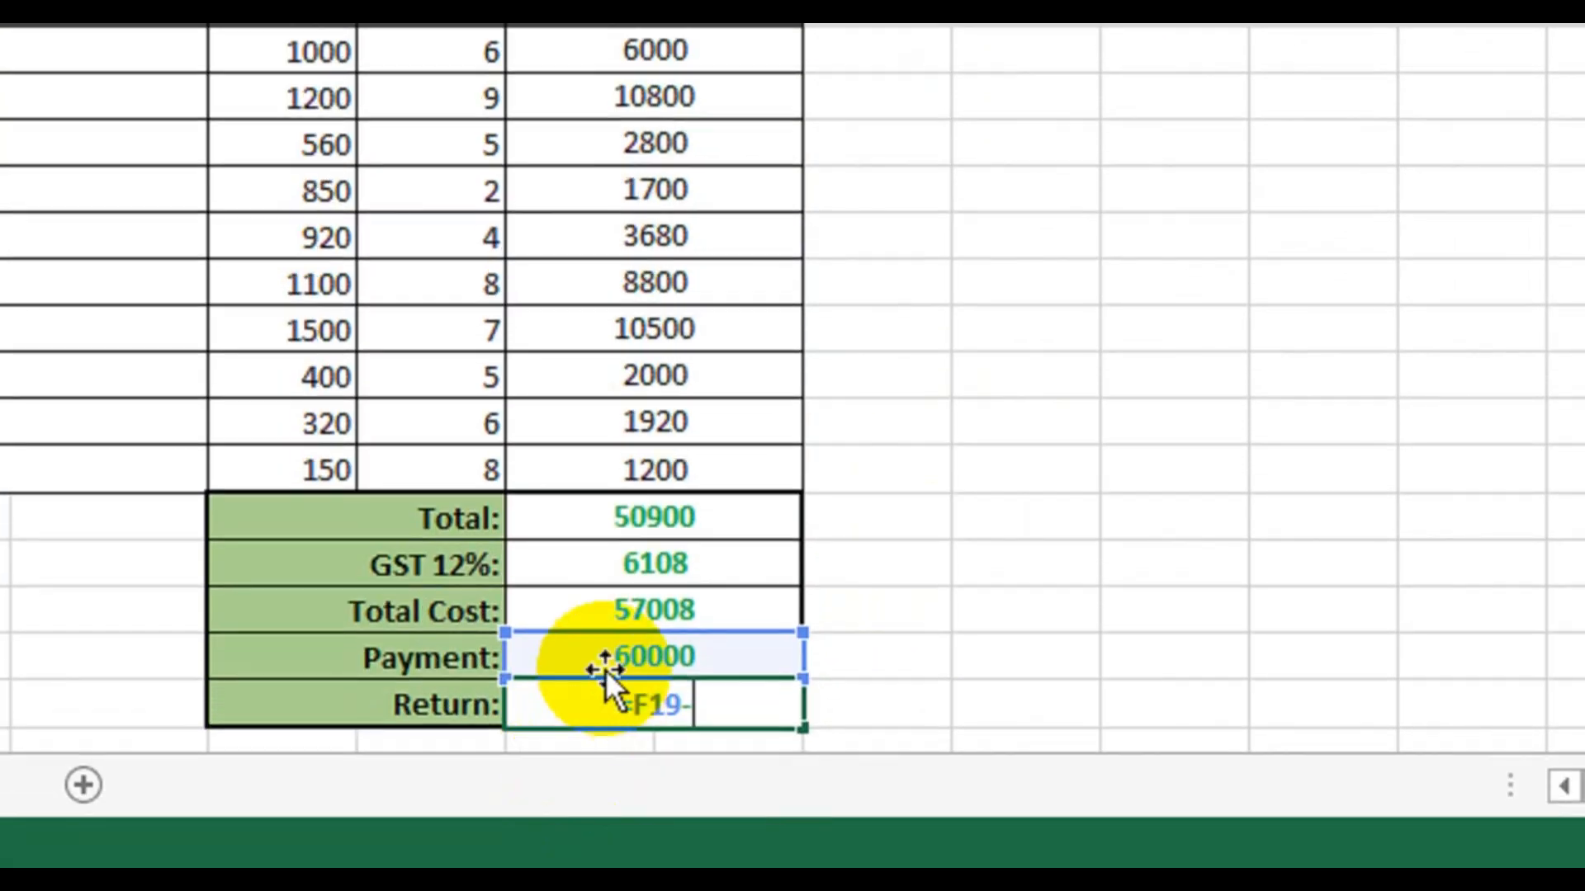
click(610, 617)
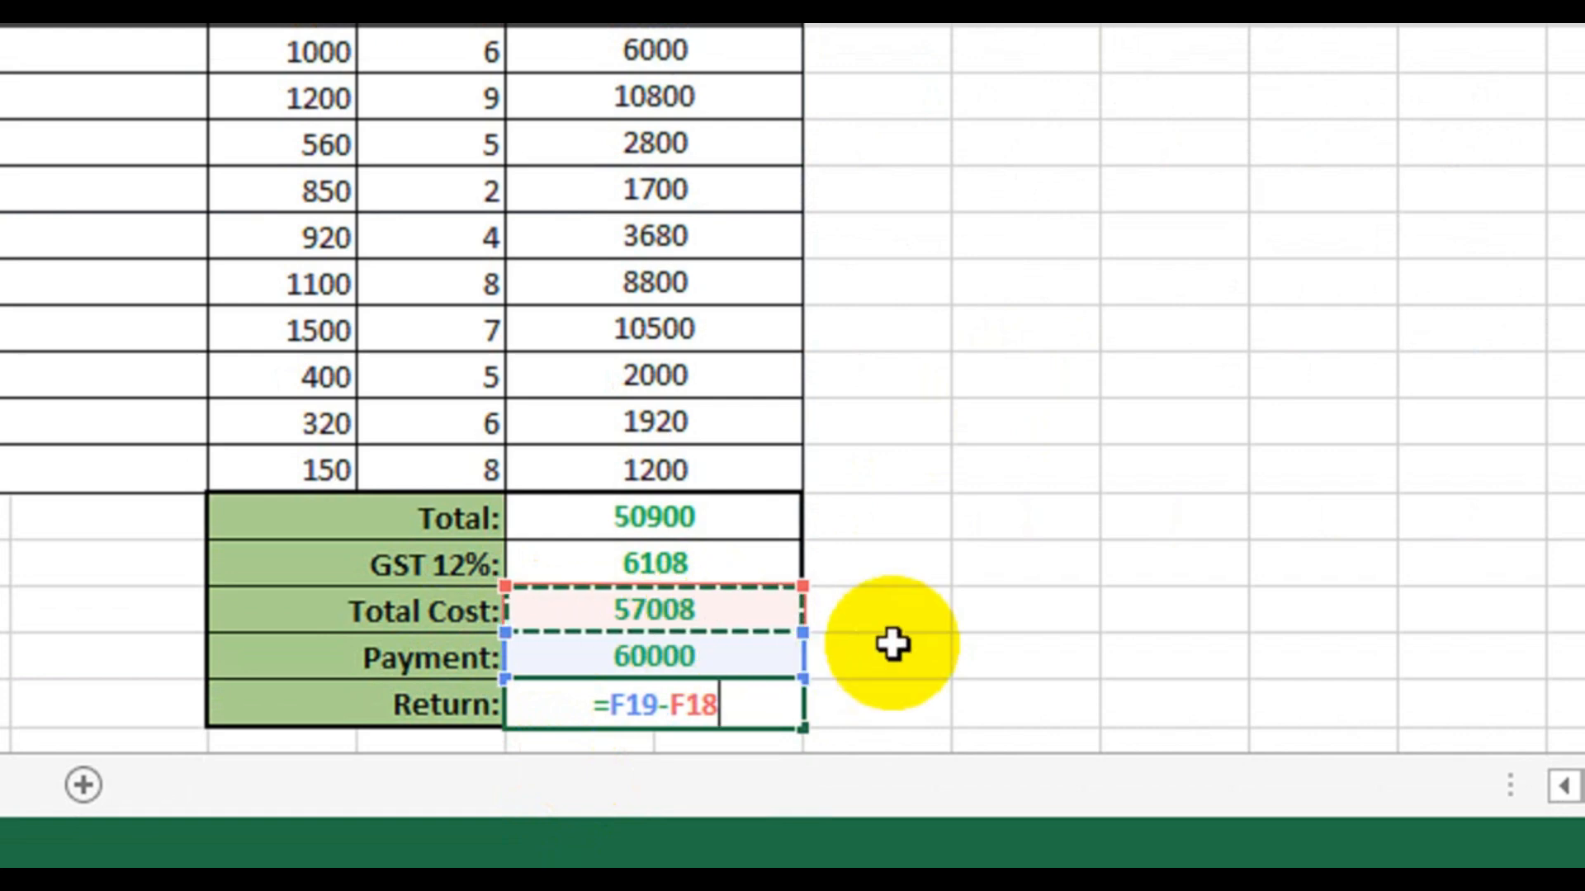
key(Return)
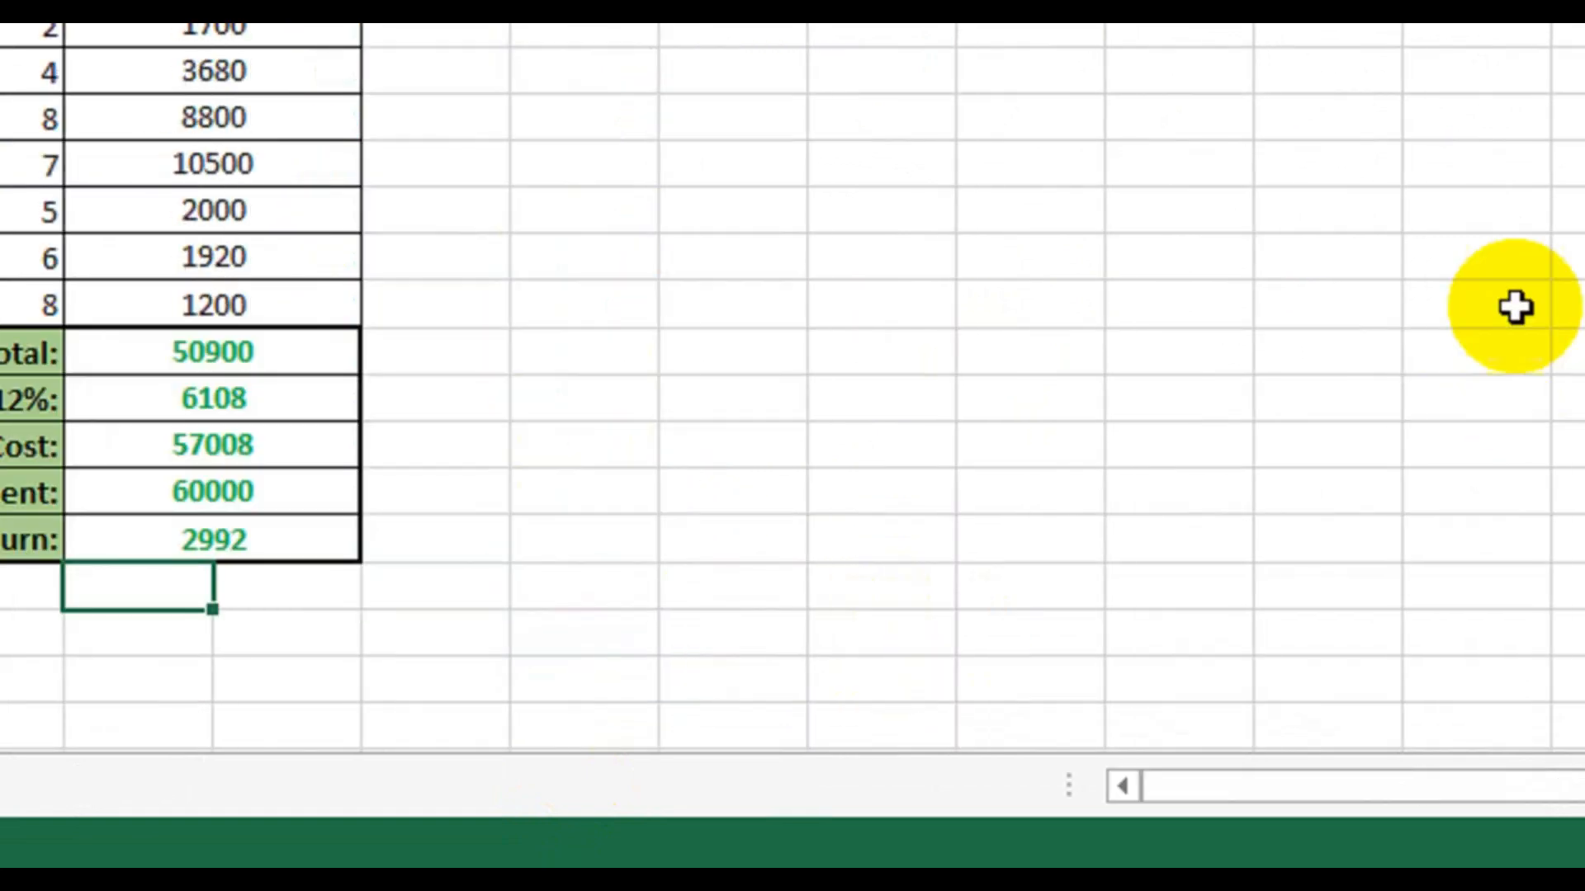
Review the Total Cost, Payment and Return cells and look over the finished bill's item table
drag(1576, 180, 1577, 33)
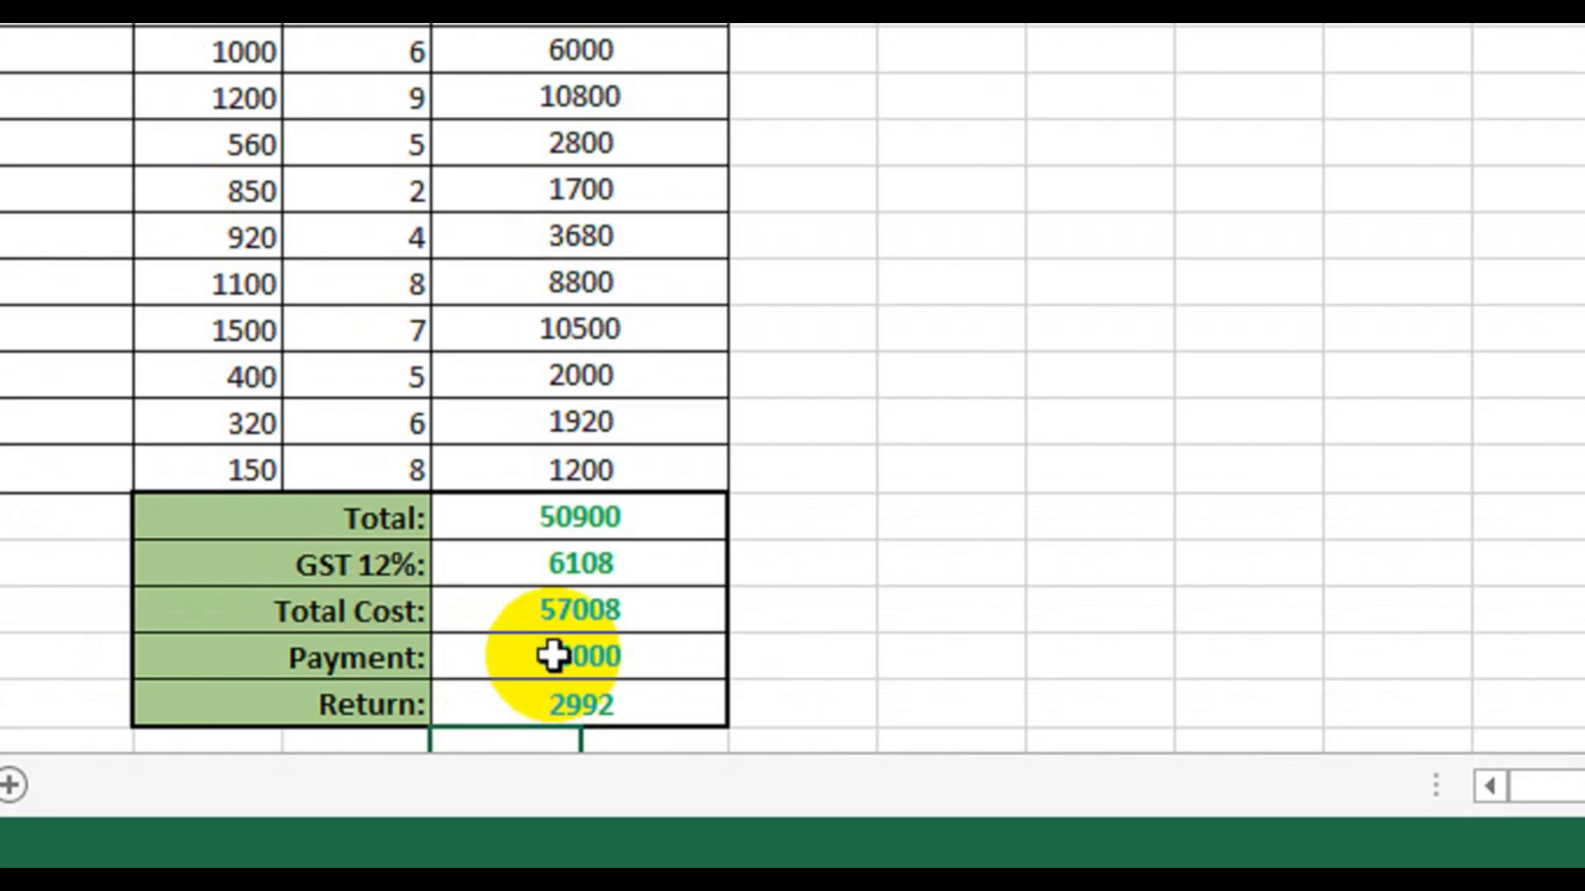
click(479, 620)
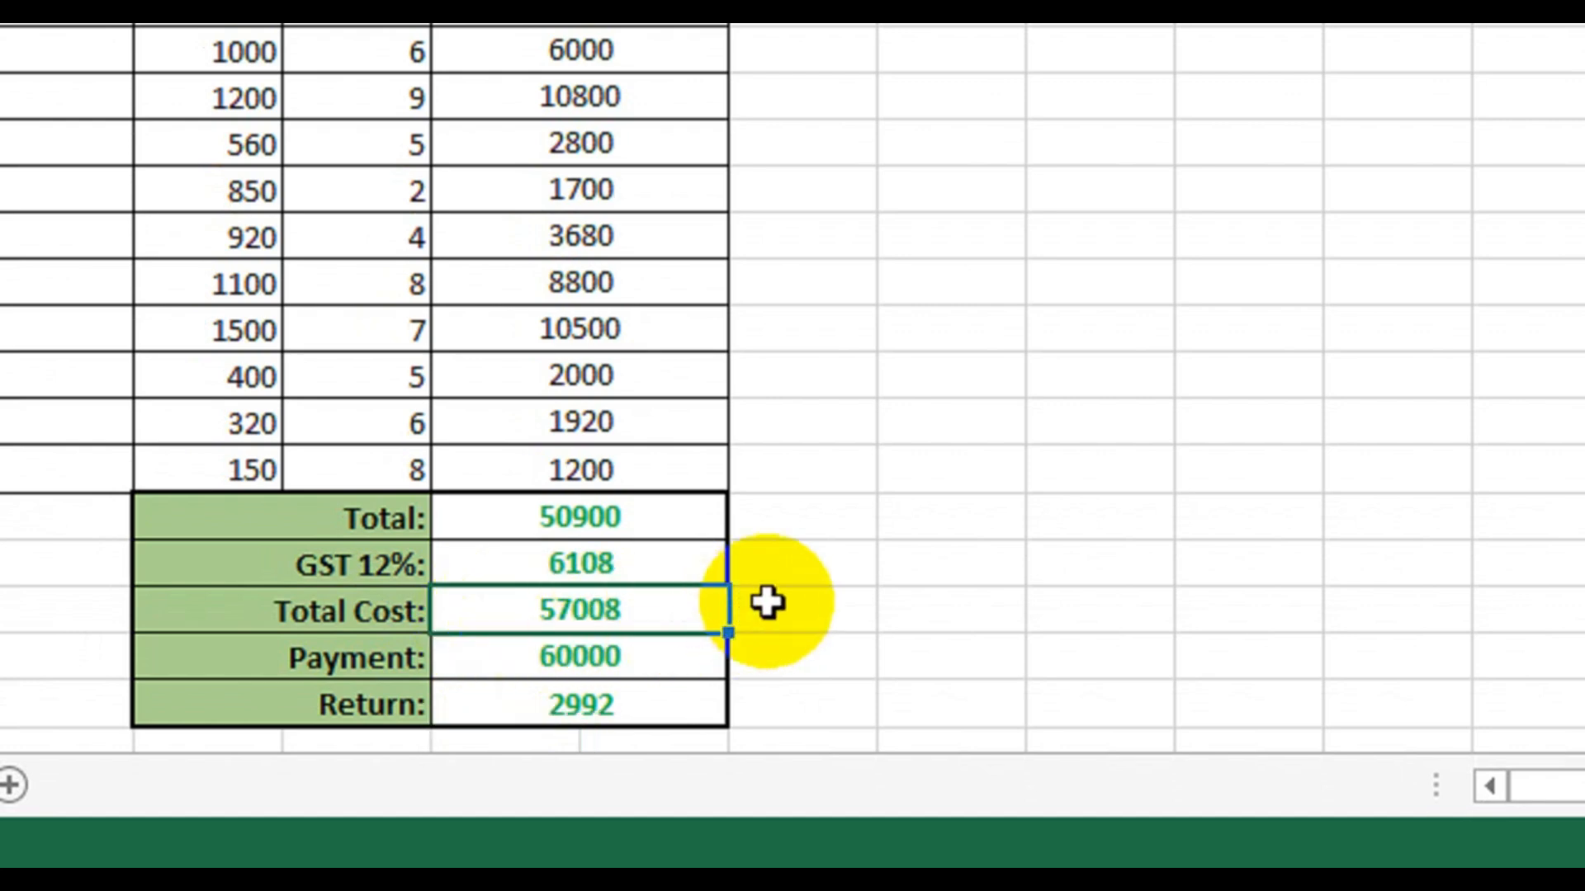
key(Down)
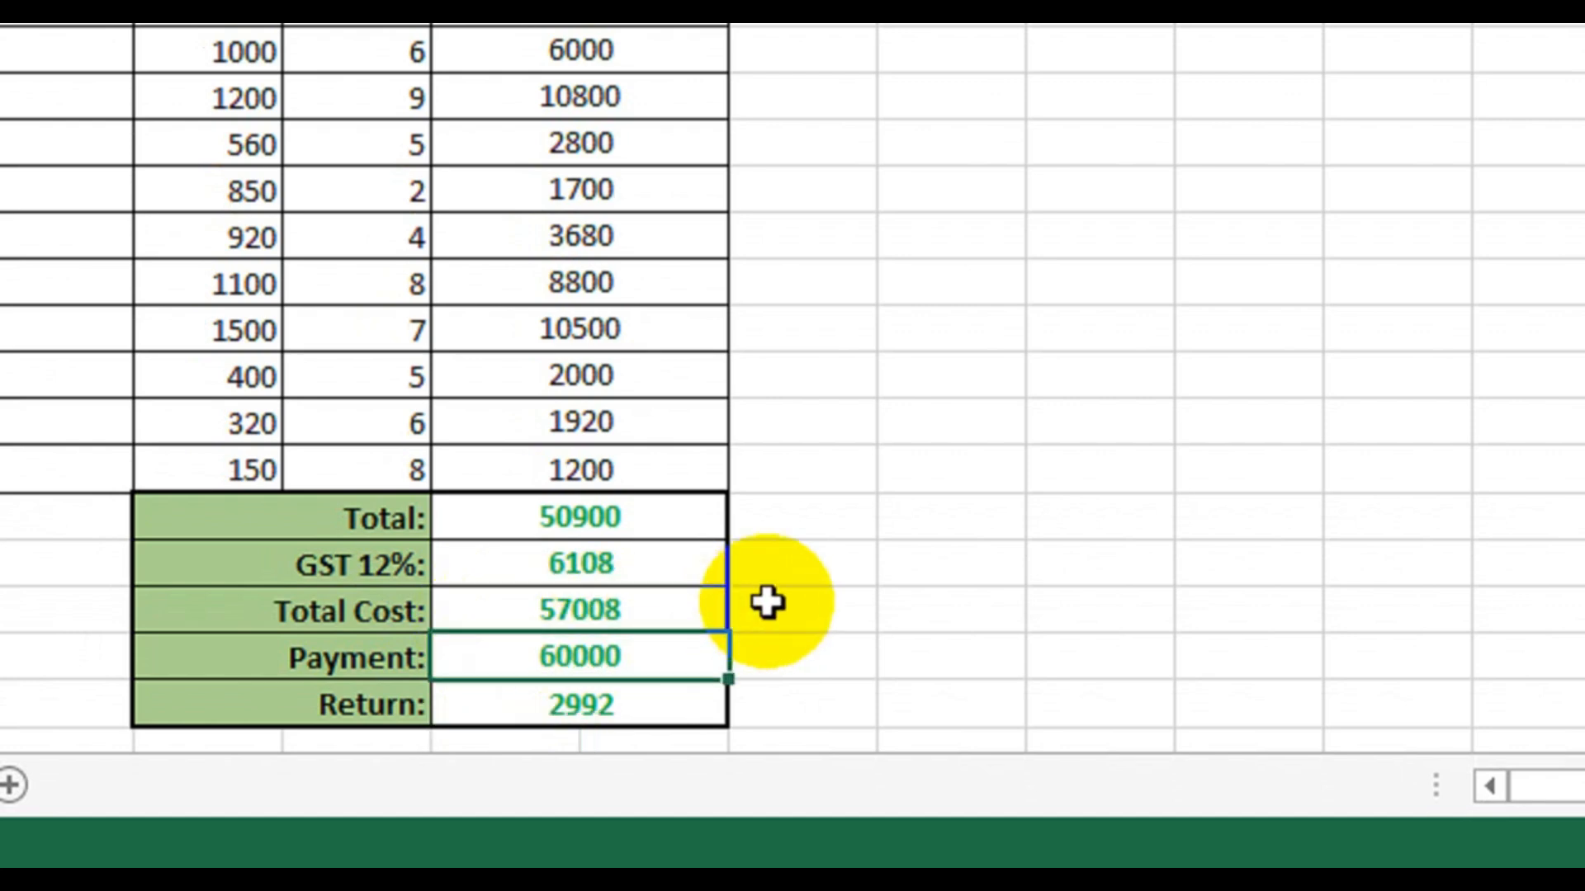
key(Down)
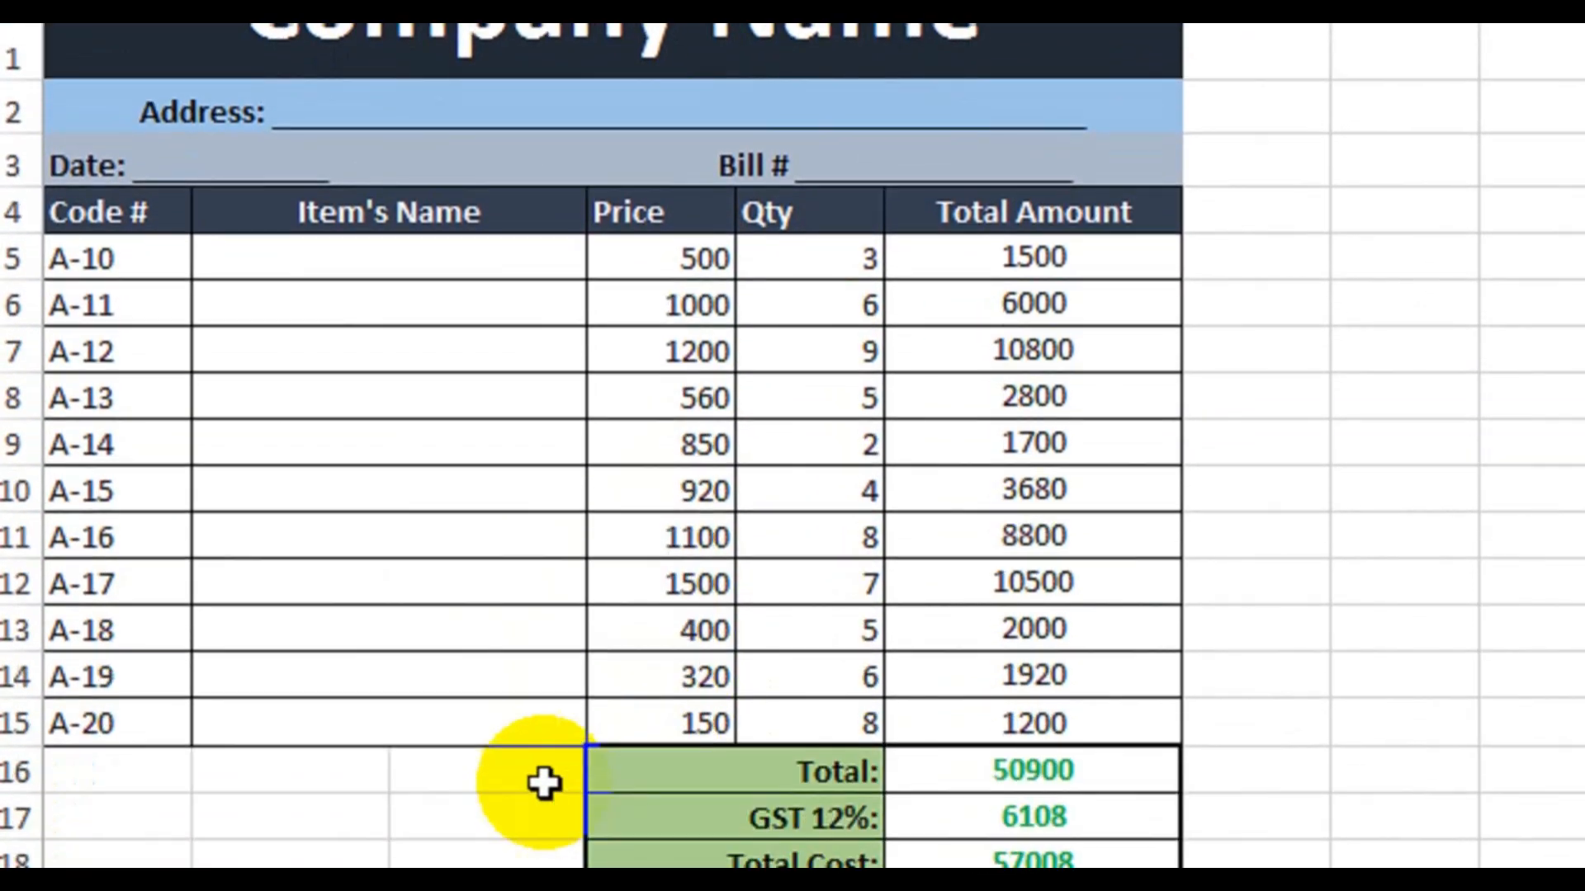
click(528, 701)
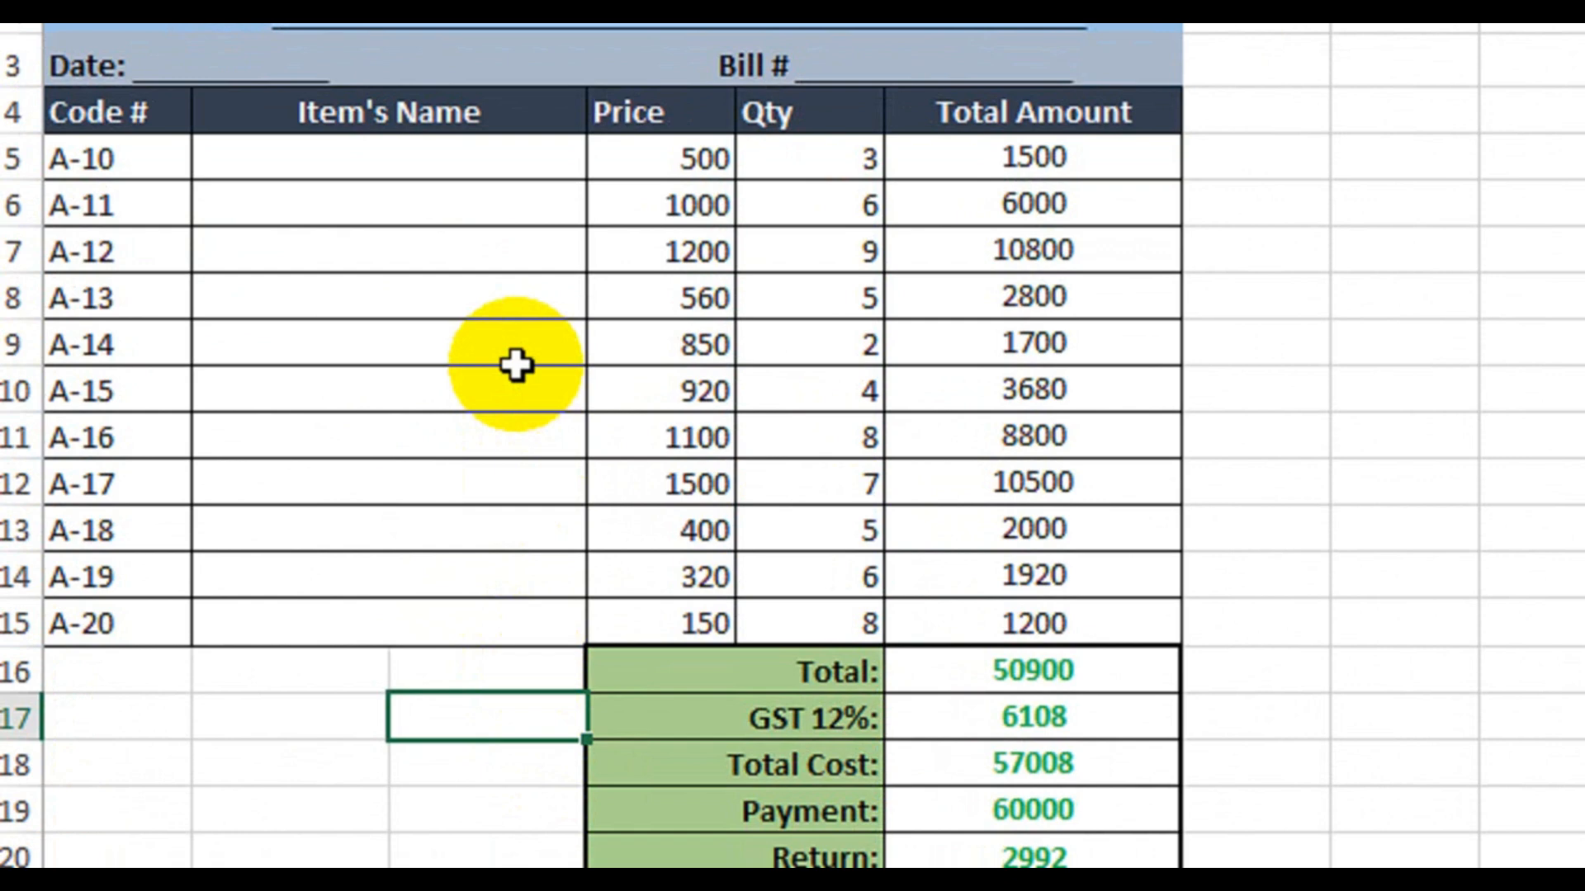
click(1357, 535)
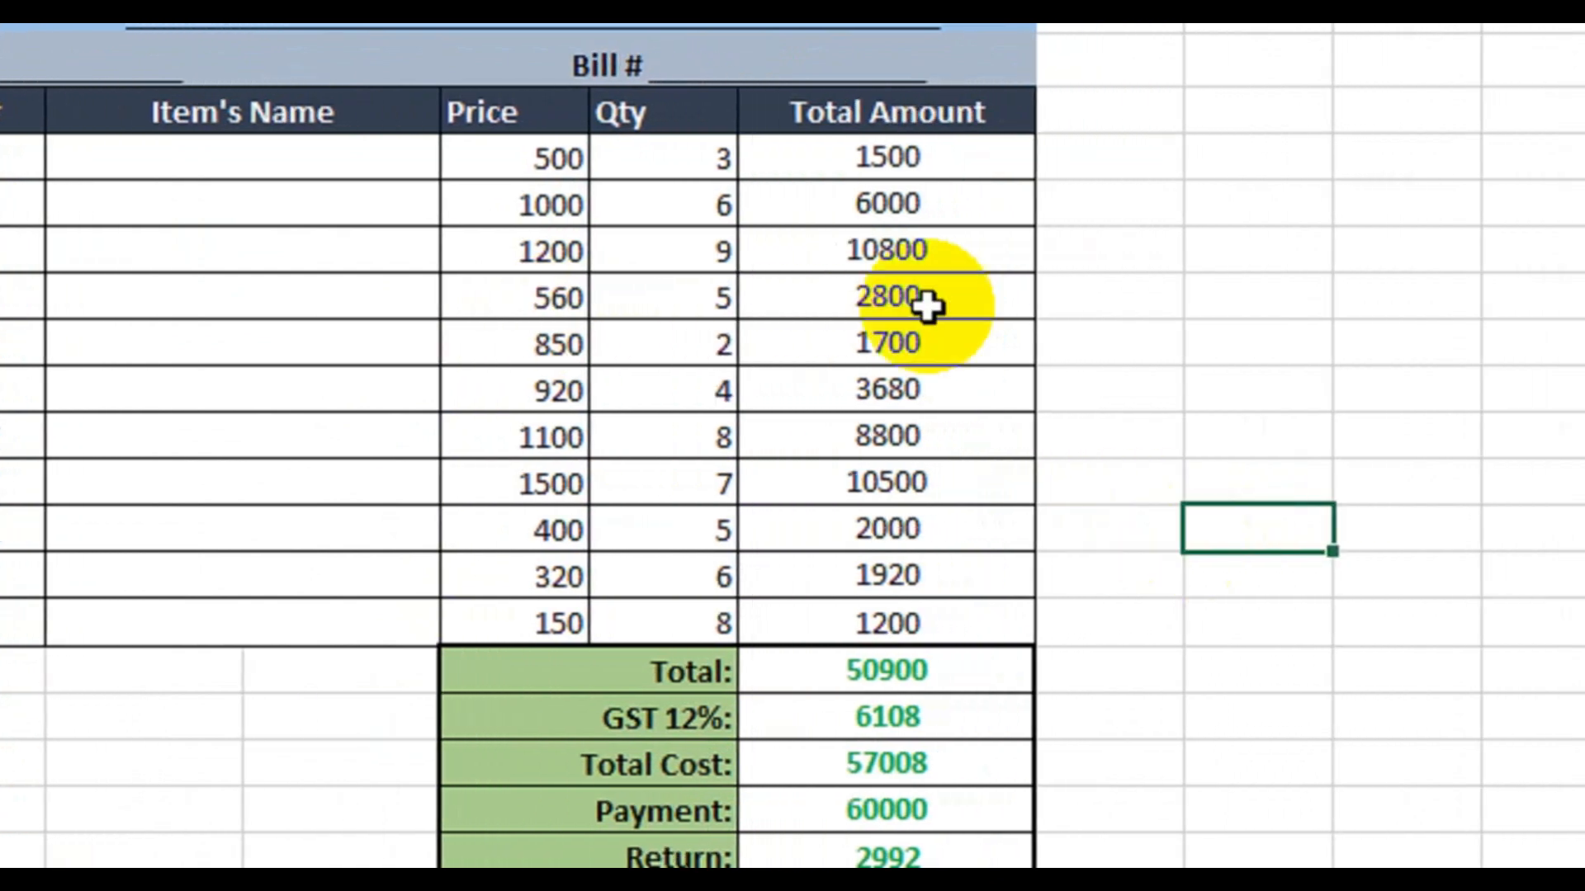